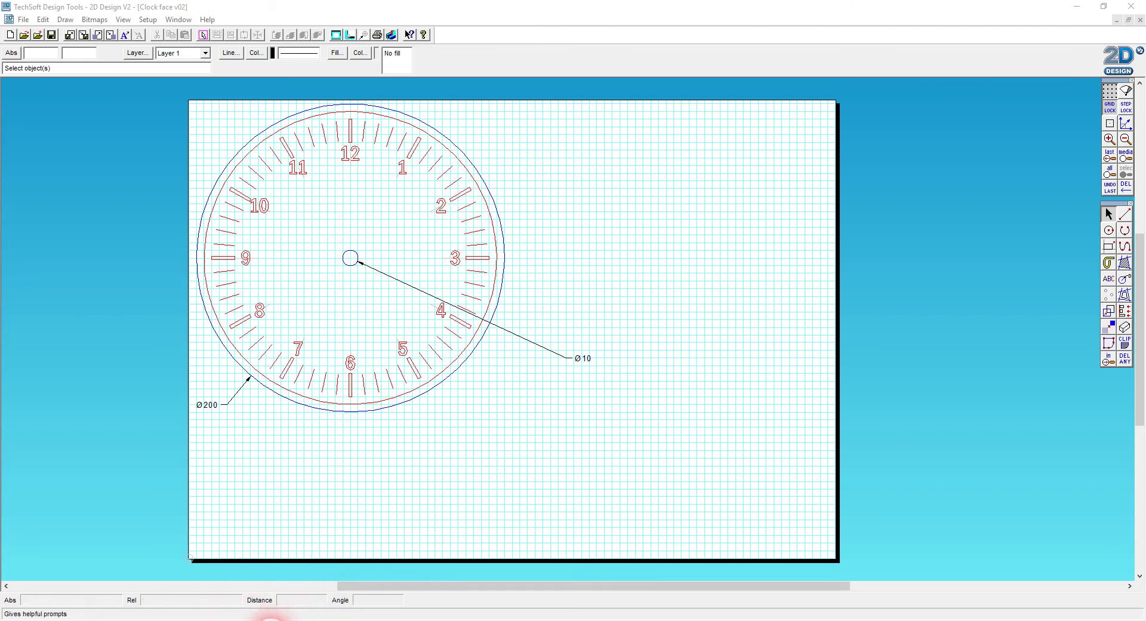
Examine the photographed wooden clock face in the Camera app, and switch to the blank 2D Design drawing
left_click(270, 620)
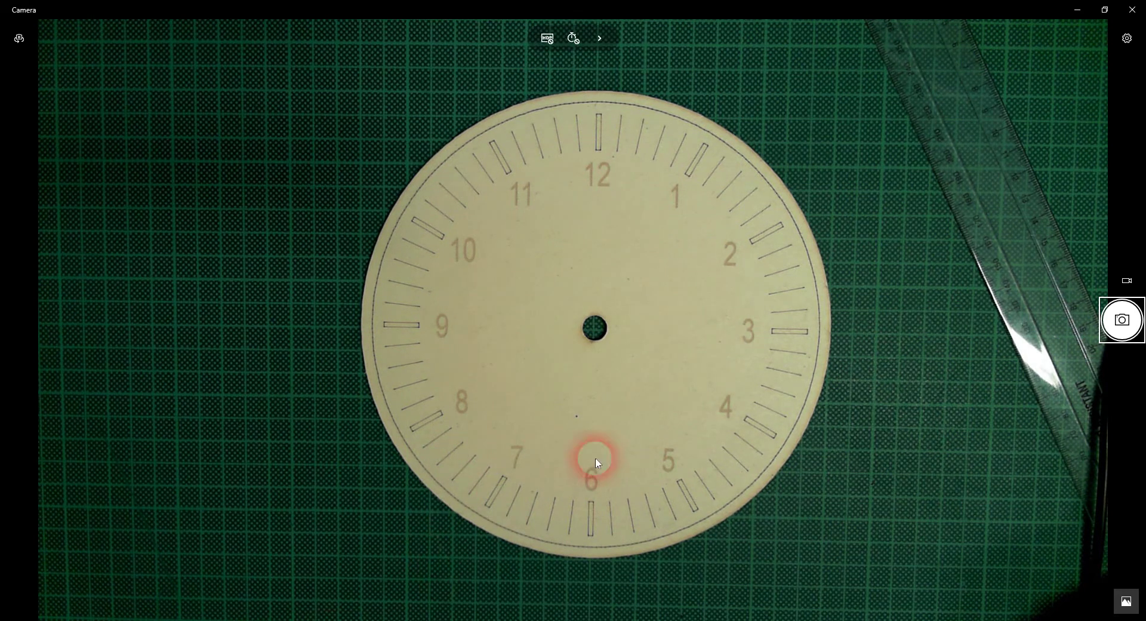
left_click(1078, 11)
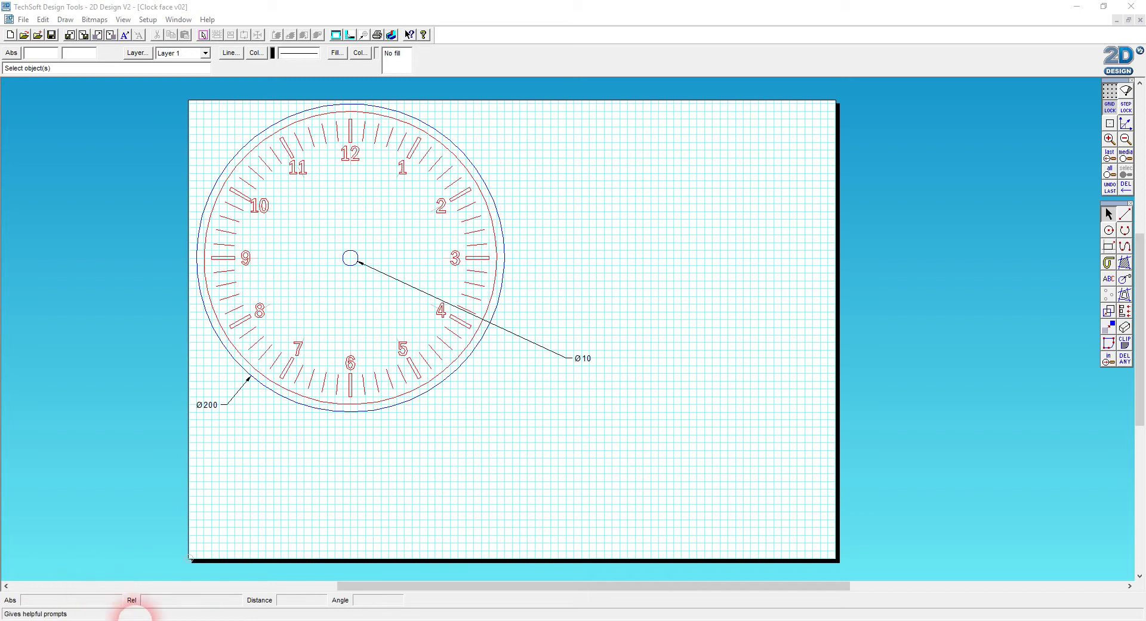
mouse_move(254, 620)
left_click(197, 585)
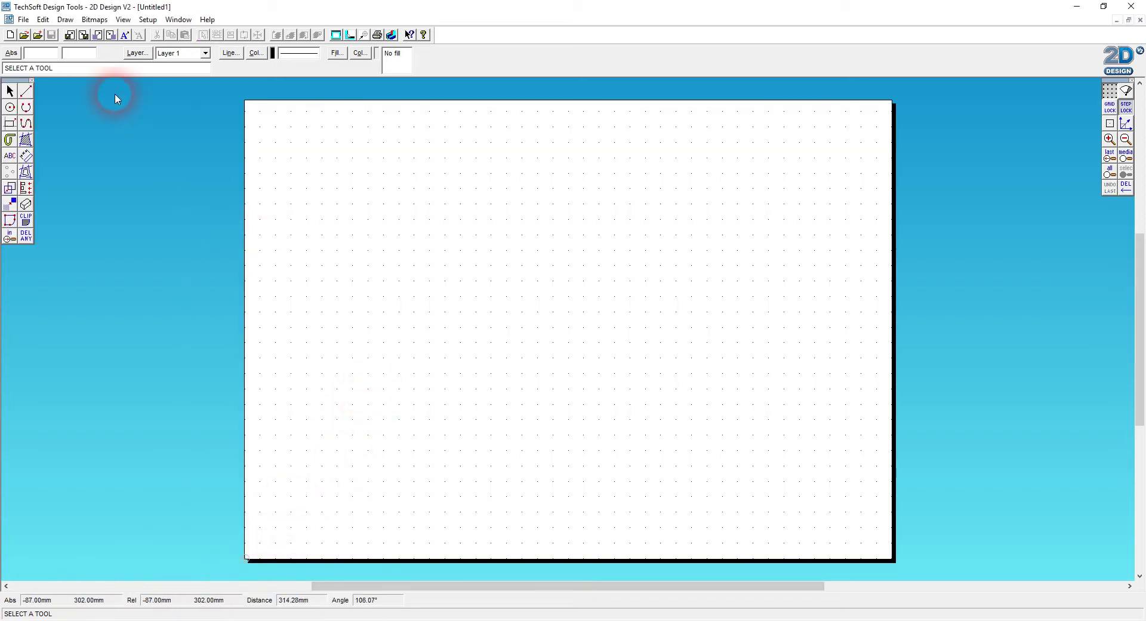
Move the drawing-tool palette so it sits directly below the grid and zoom tools
mouse_move(21, 81)
left_mouse_down()
mouse_move(592, 171)
mouse_move(530, 189)
mouse_move(647, 210)
mouse_move(1141, 232)
mouse_move(1118, 215)
mouse_move(1100, 220)
mouse_move(1114, 233)
mouse_move(947, 233)
mouse_move(1124, 231)
left_mouse_up()
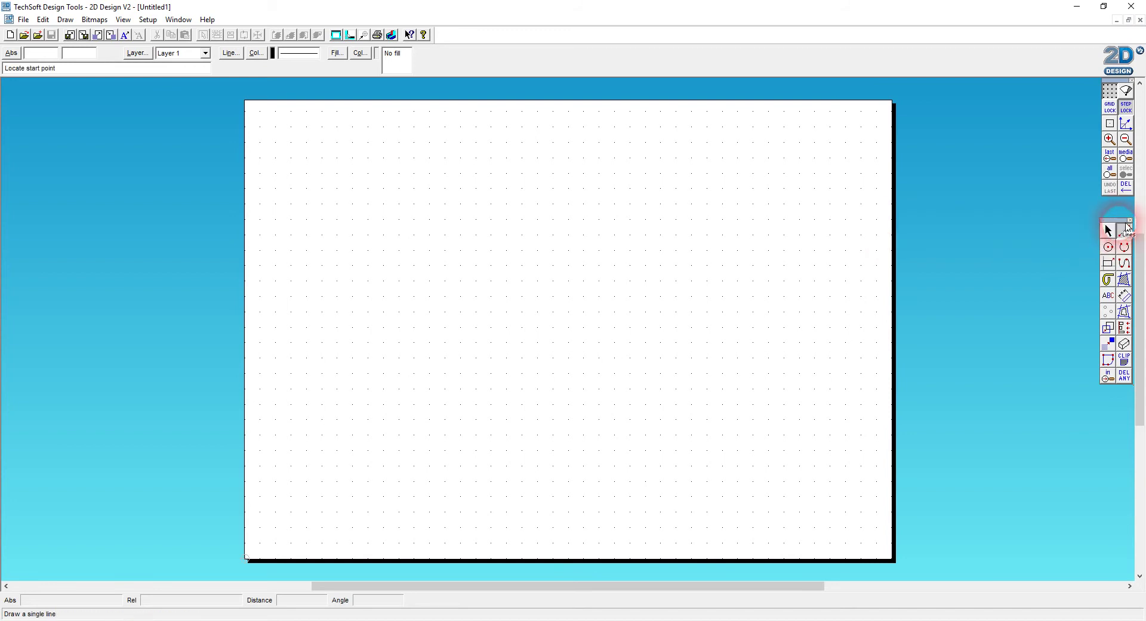
left_click_drag(494, 183, 1104, 217)
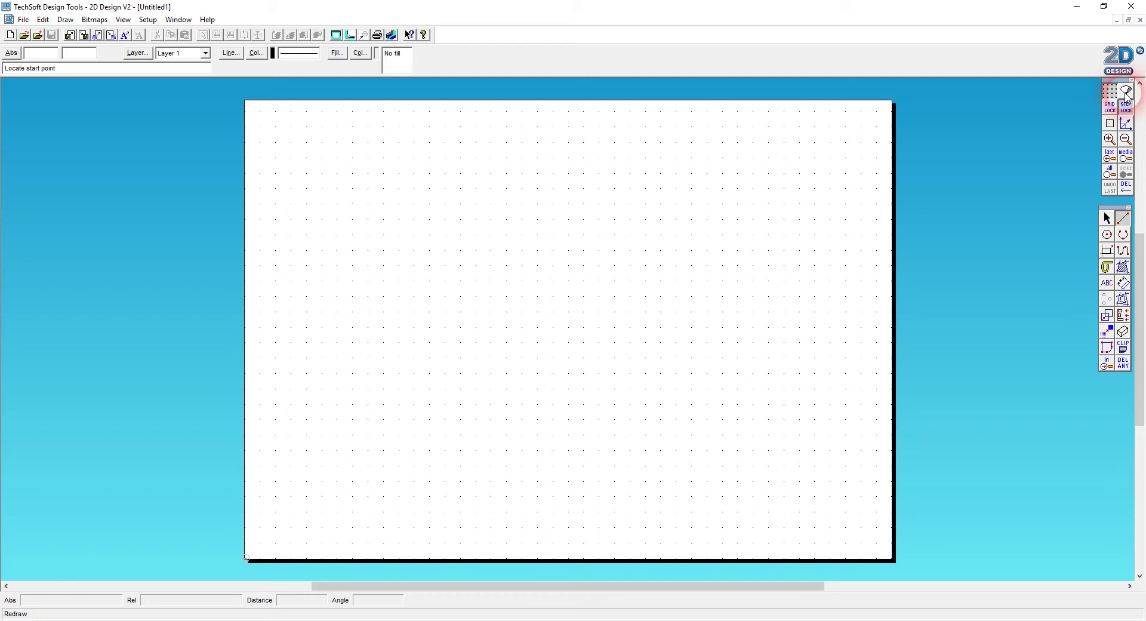
left_click(936, 248)
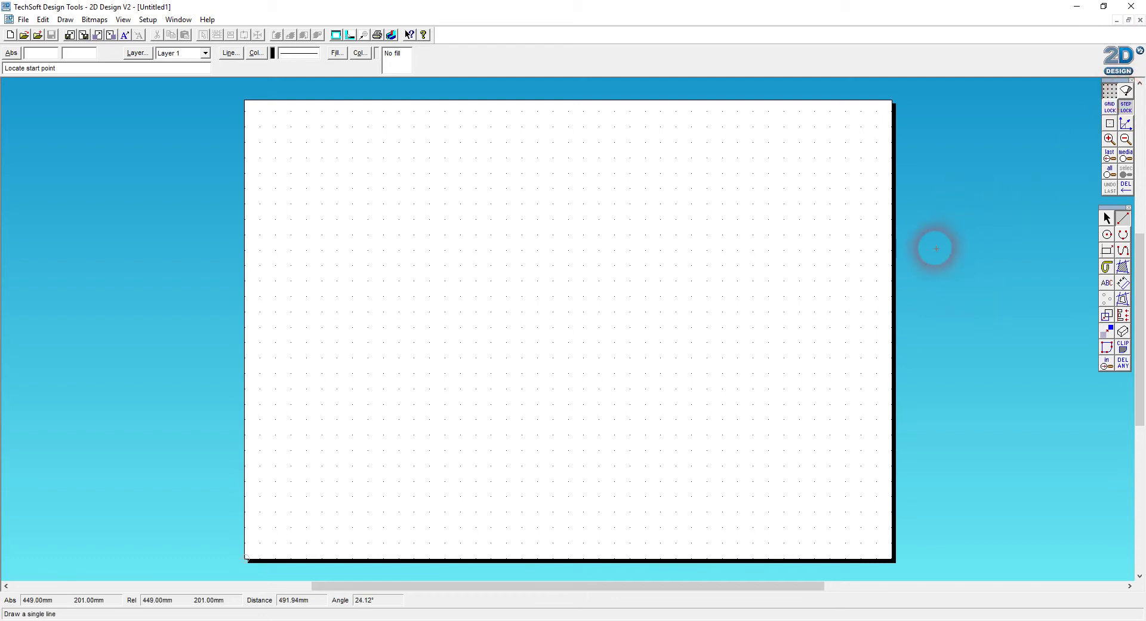
left_click(894, 217)
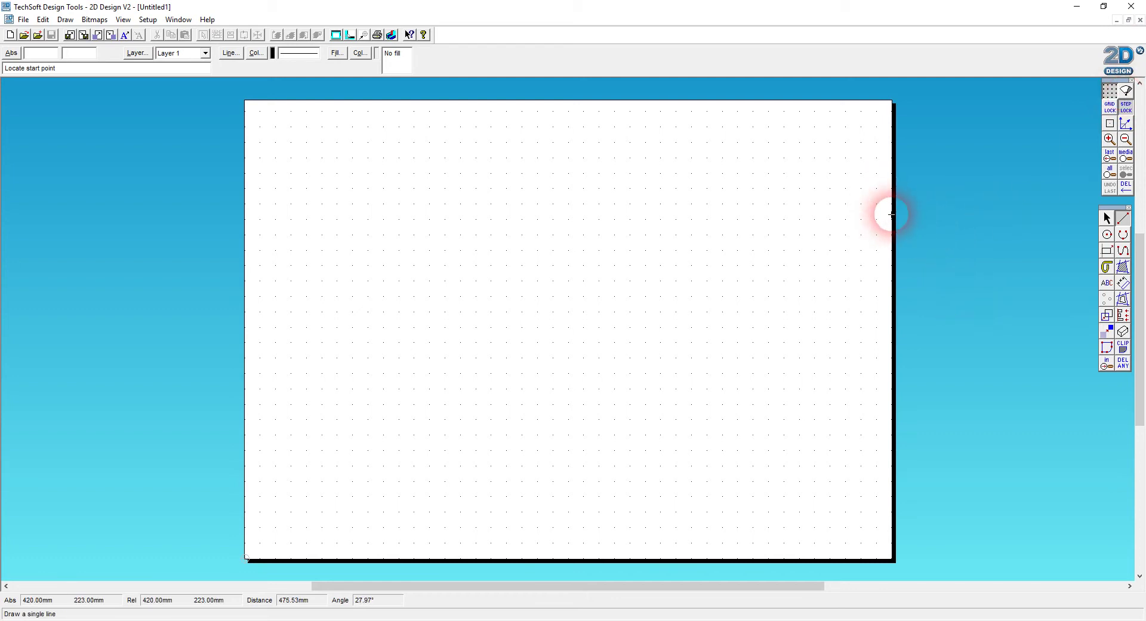
Turn on Grid Lock and set the grid spacing to 5 mm in both X and Y
left_click(1118, 112)
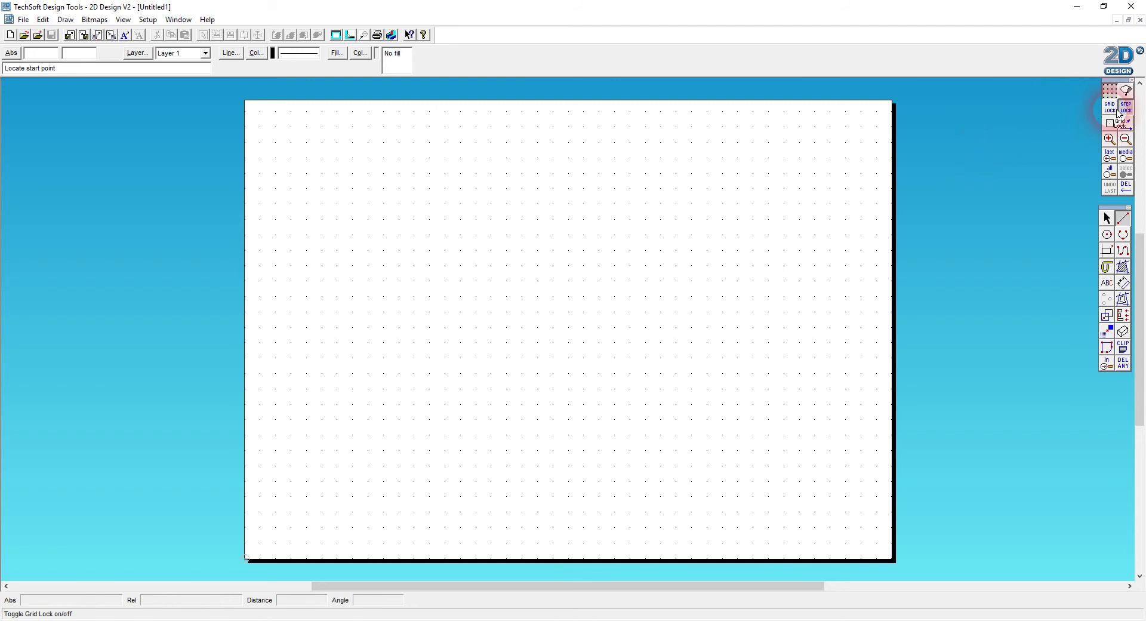
right_click(1112, 114)
double_click(526, 210)
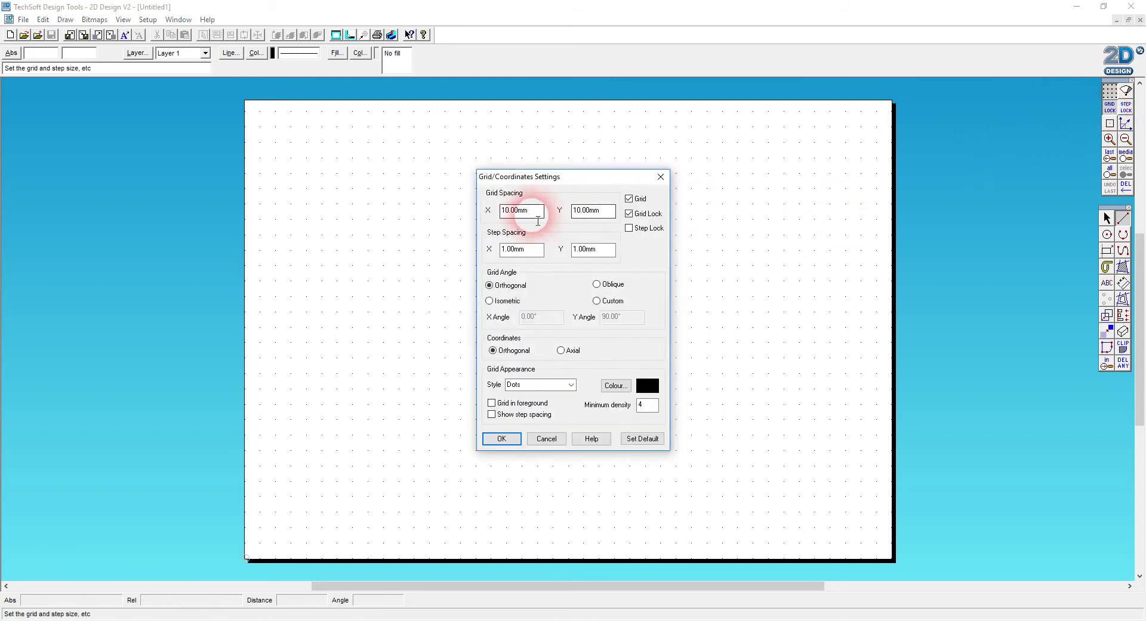
type("5")
key("Tab")
type("5")
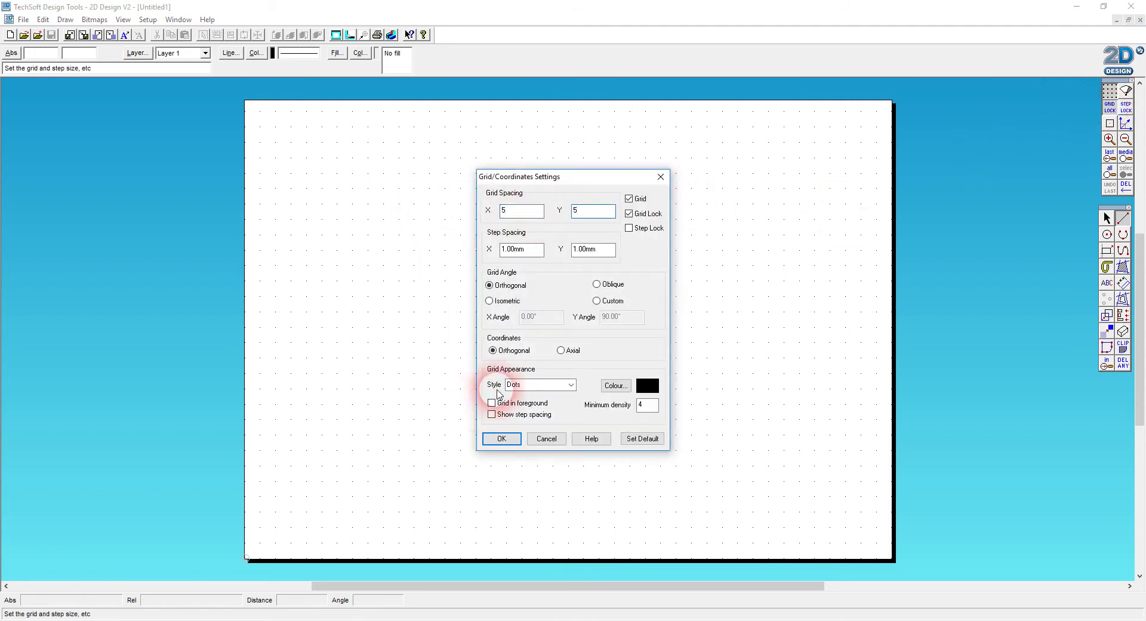
Change the grid style to lines in light cyan and apply the grid settings
left_click(570, 384)
left_click(539, 426)
left_click(615, 385)
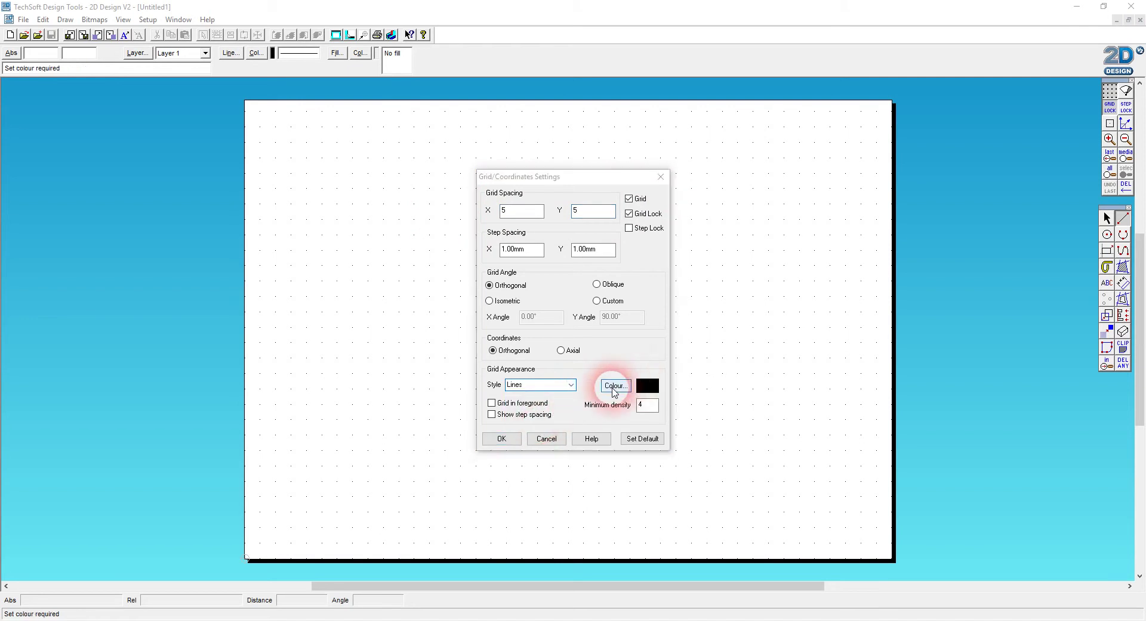
left_click(580, 250)
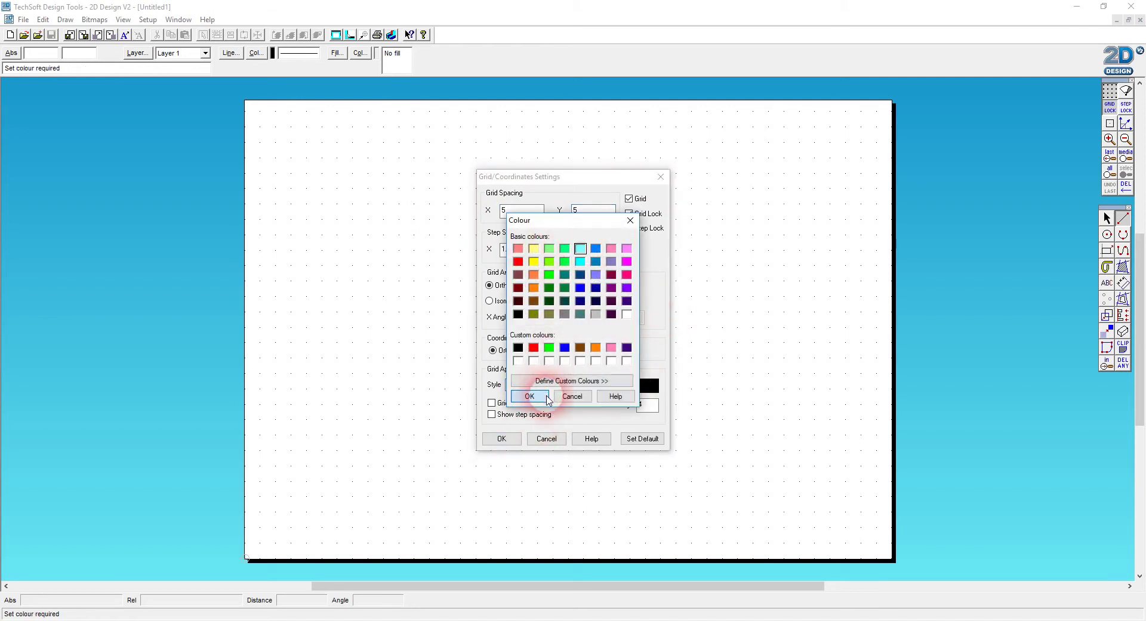
left_click(530, 396)
left_click(503, 439)
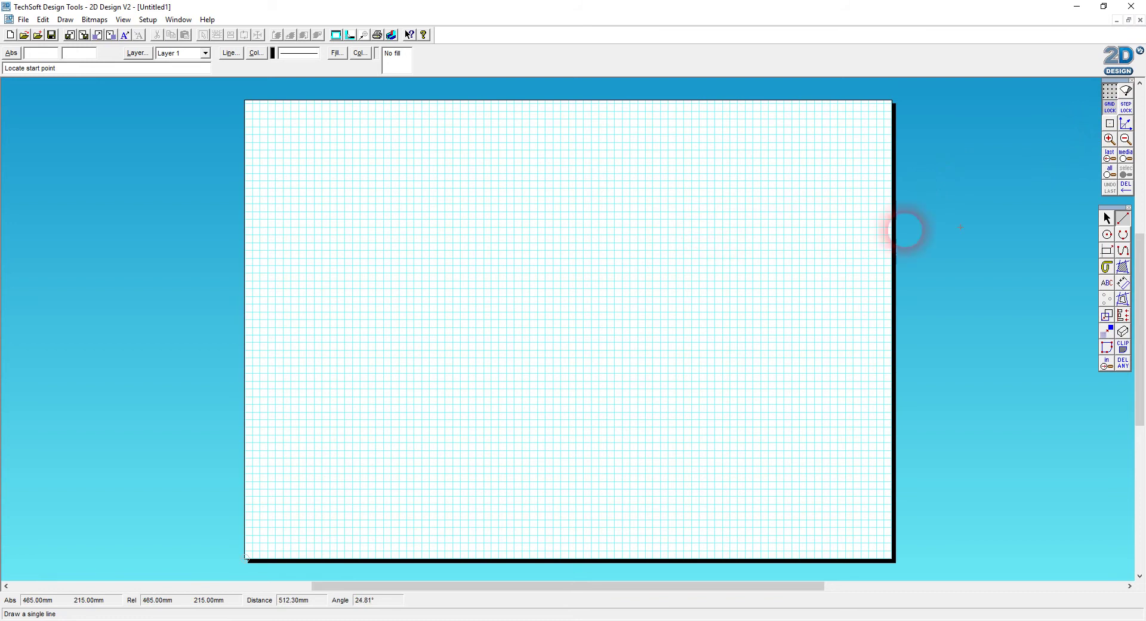
Draw a centre mark near the middle of the sheet from crossing vertical and horizontal lines, each 10 mm long
left_click(537, 290)
left_click(538, 305)
left_click(529, 296)
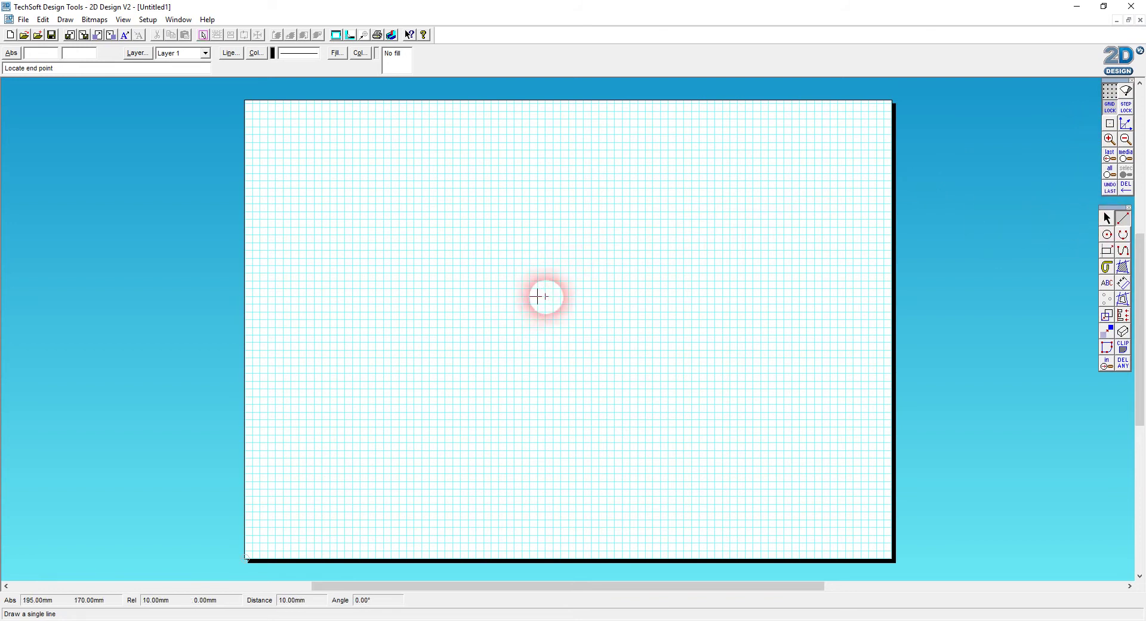
left_click(545, 297)
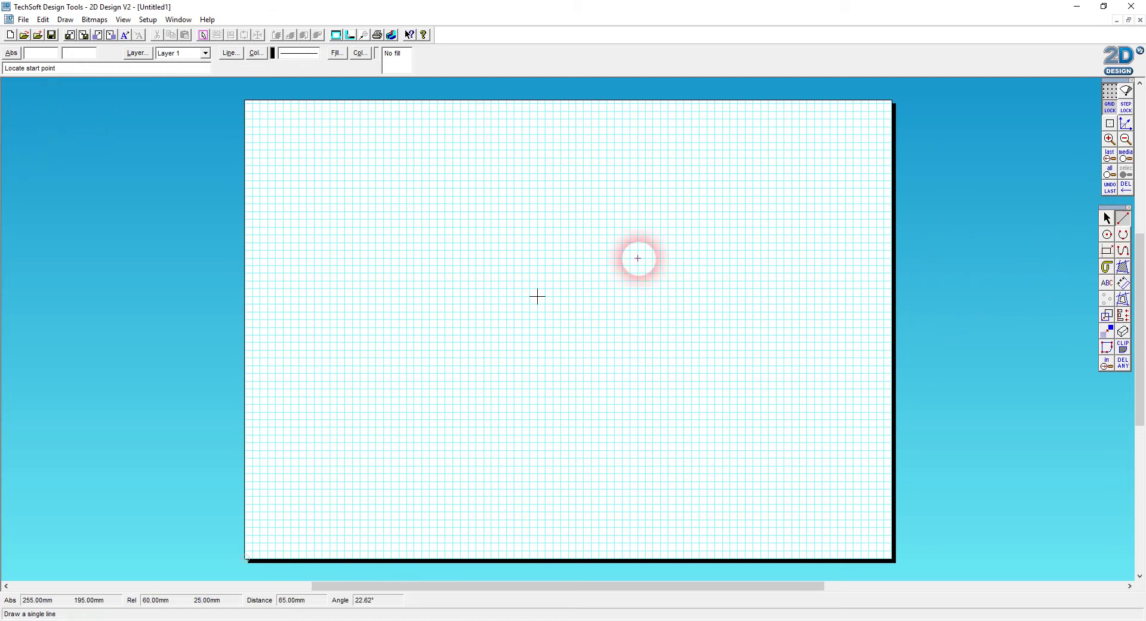
Draw the clock's outer circle by centre and radius, with a 100 mm radius centred on the cross
left_click_drag(1114, 238, 885, 238)
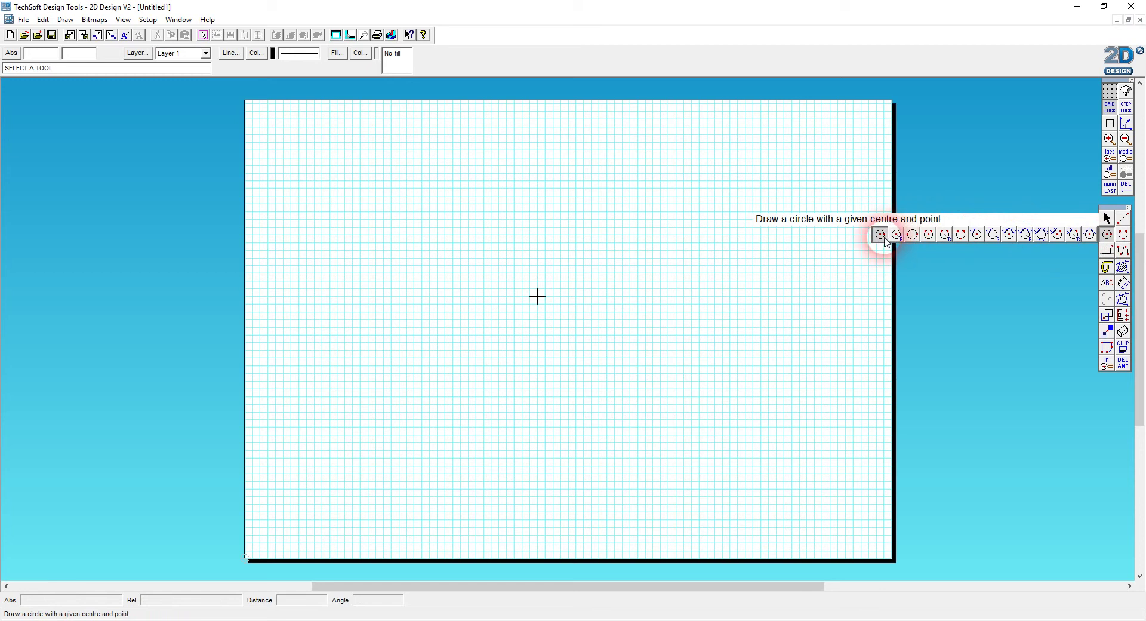
left_click_drag(884, 237, 901, 238)
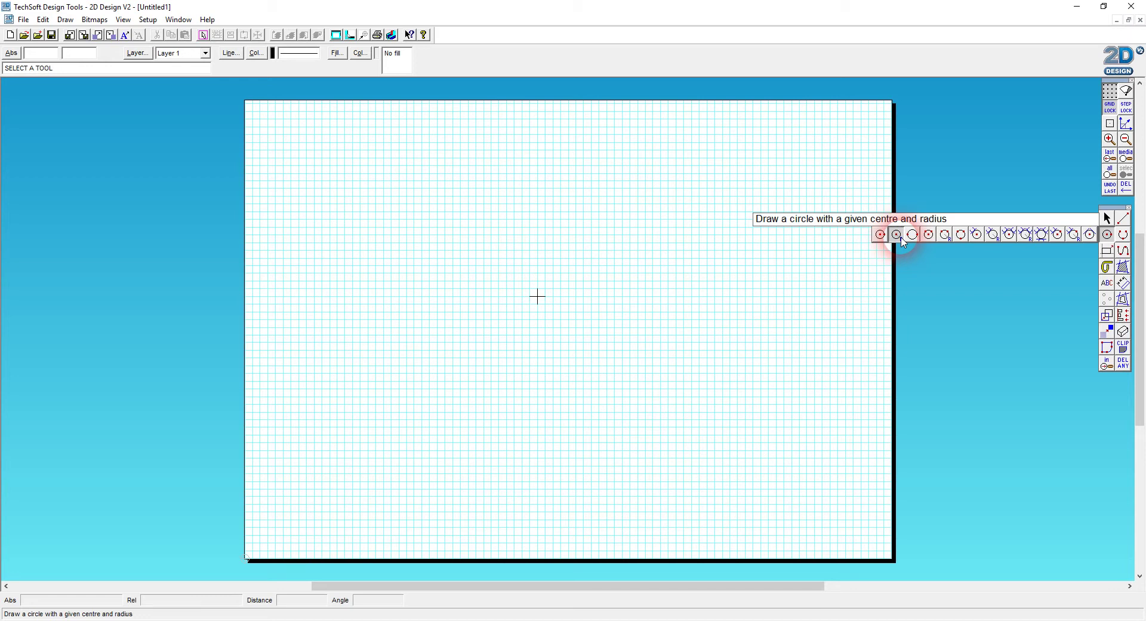
left_click_drag(901, 237, 901, 237)
left_click(604, 288)
left_click_drag(604, 288, 494, 293)
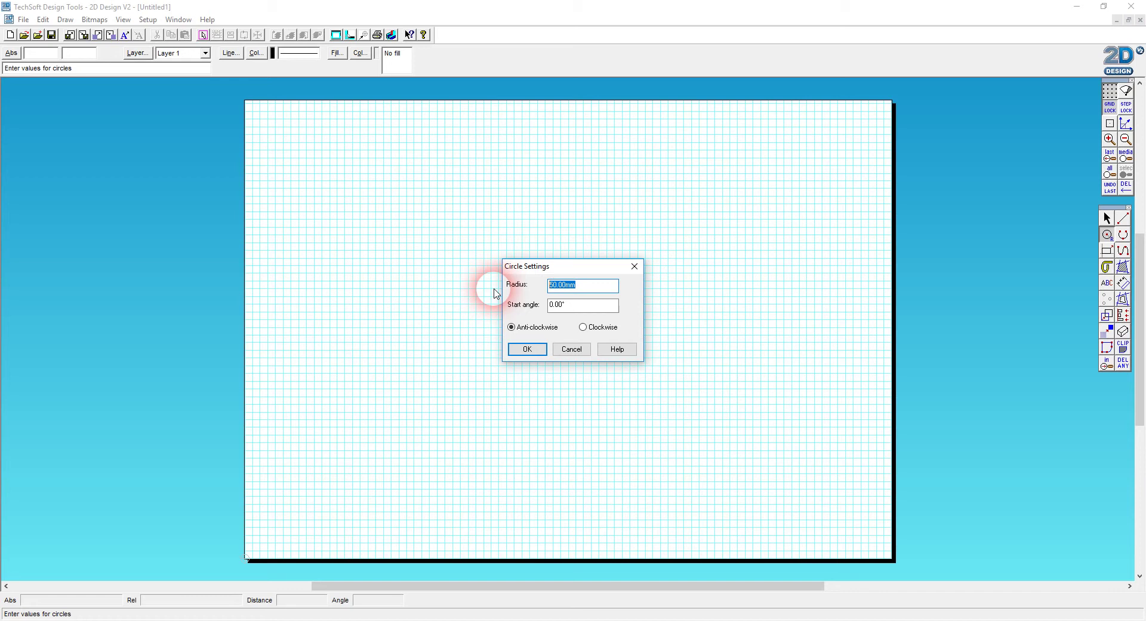
type("100")
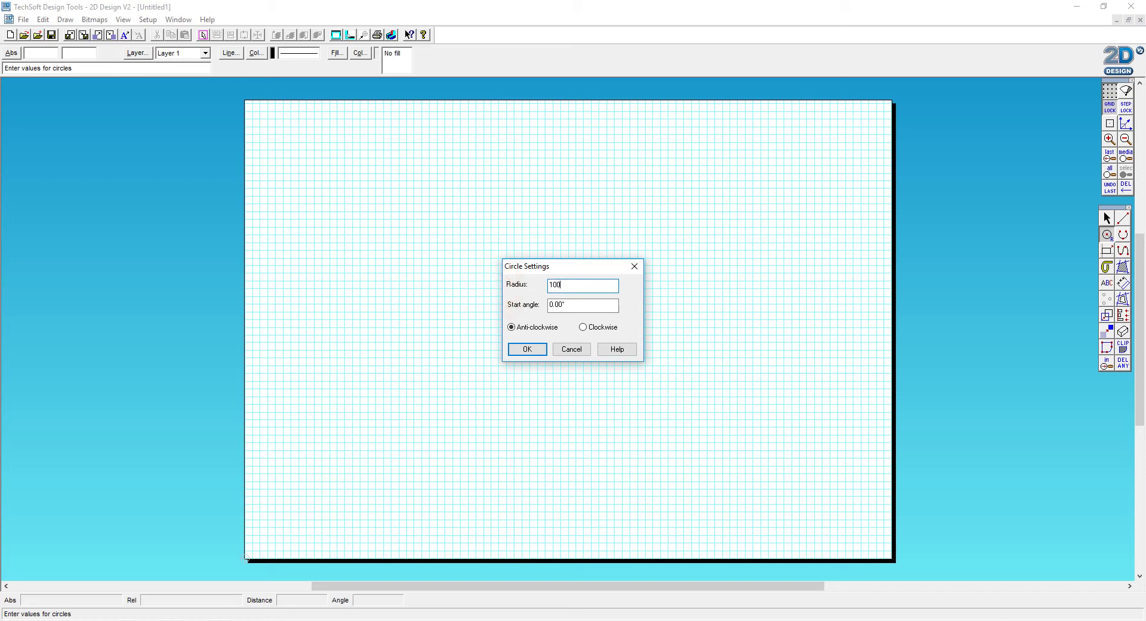
left_click(527, 349)
left_click(538, 296)
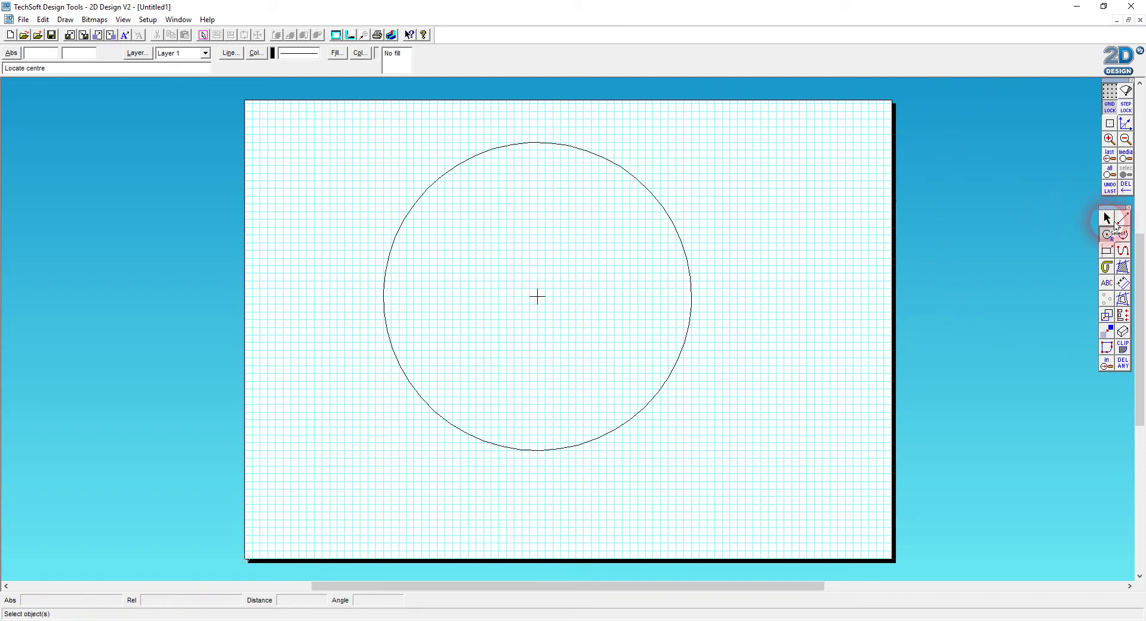
Add the centre hole as a circle of 5 mm radius on the cross
left_click(1114, 222)
left_click(1116, 221)
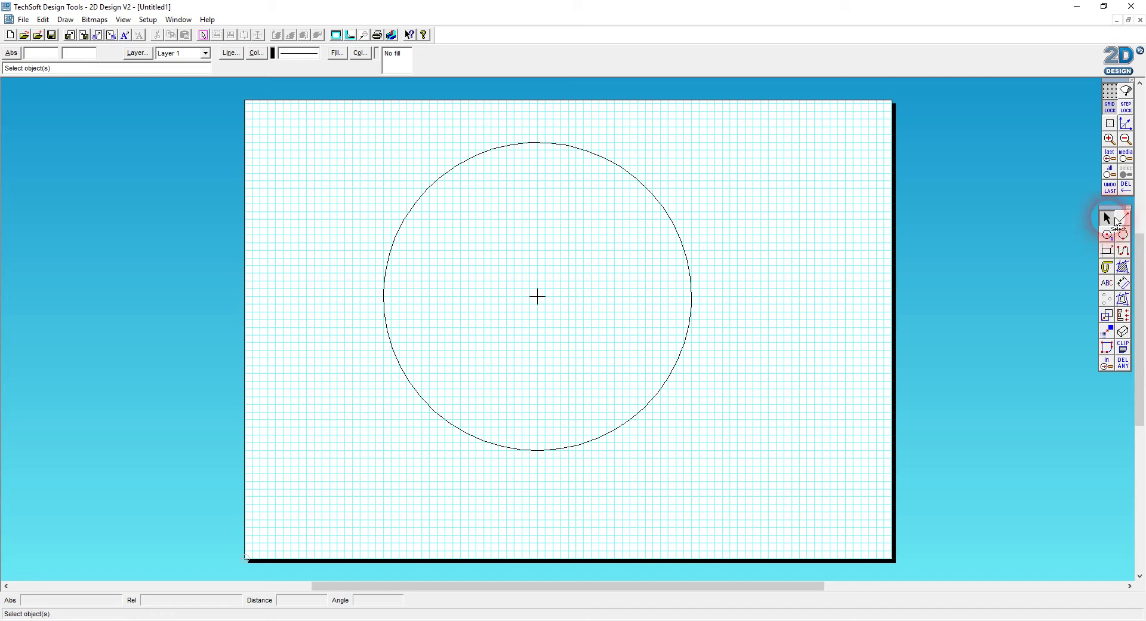
double_click(1107, 234)
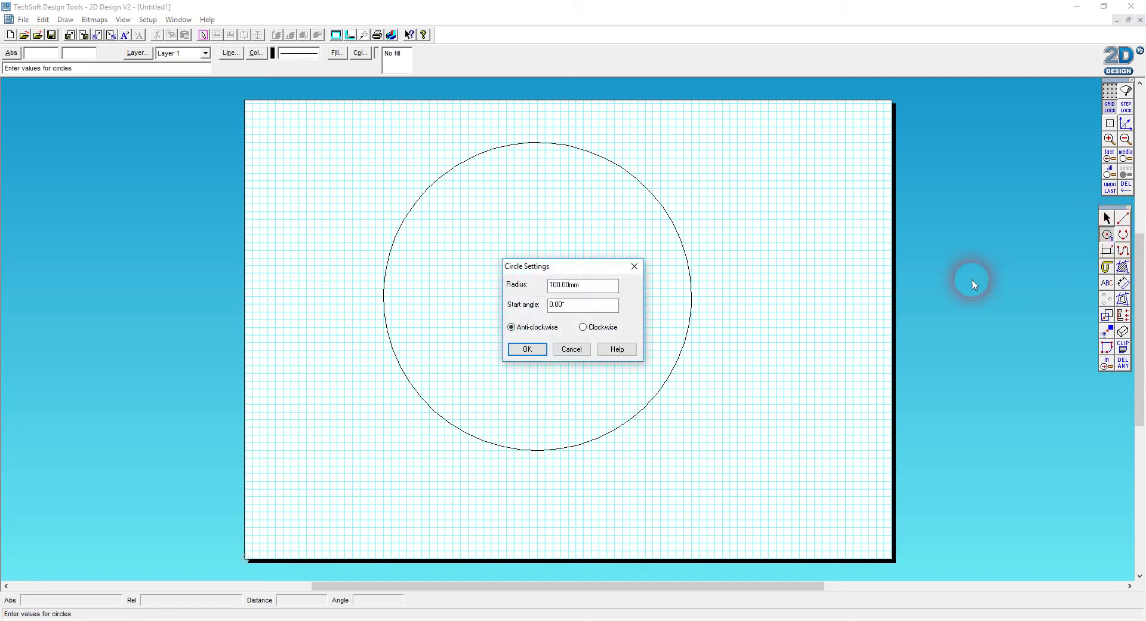
left_click(601, 289)
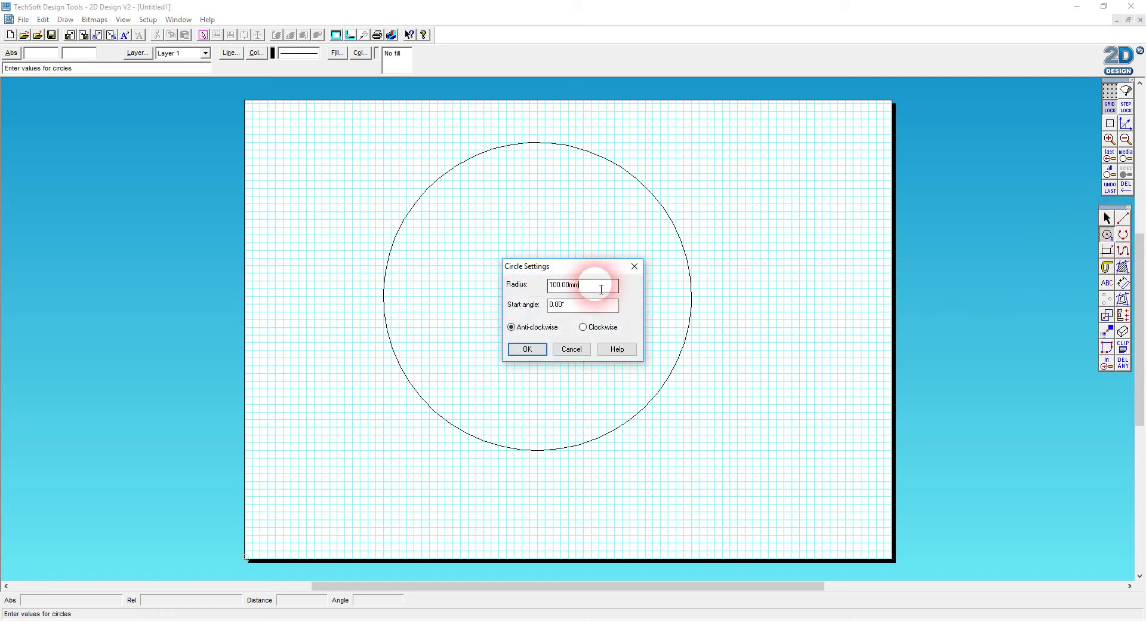
left_click_drag(601, 289, 485, 289)
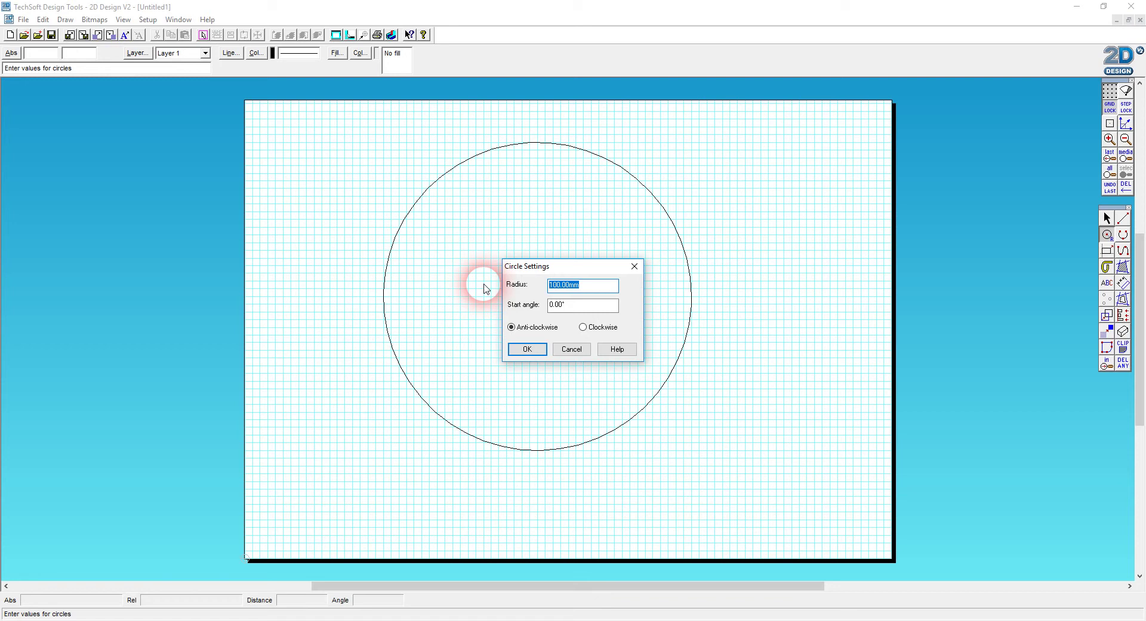
type("5")
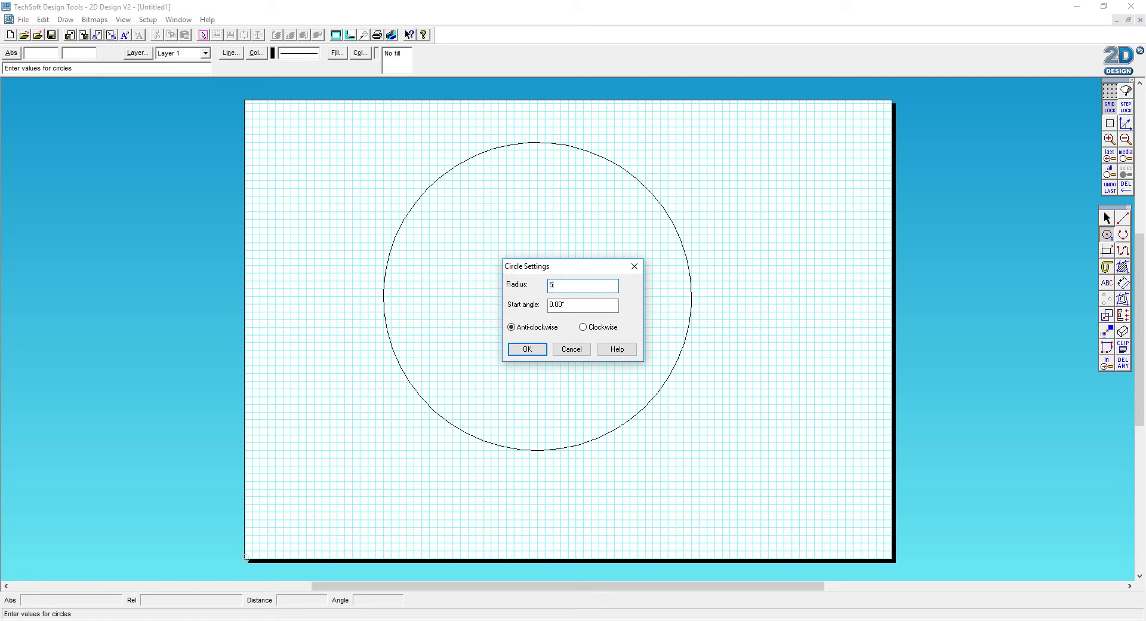
key("Return")
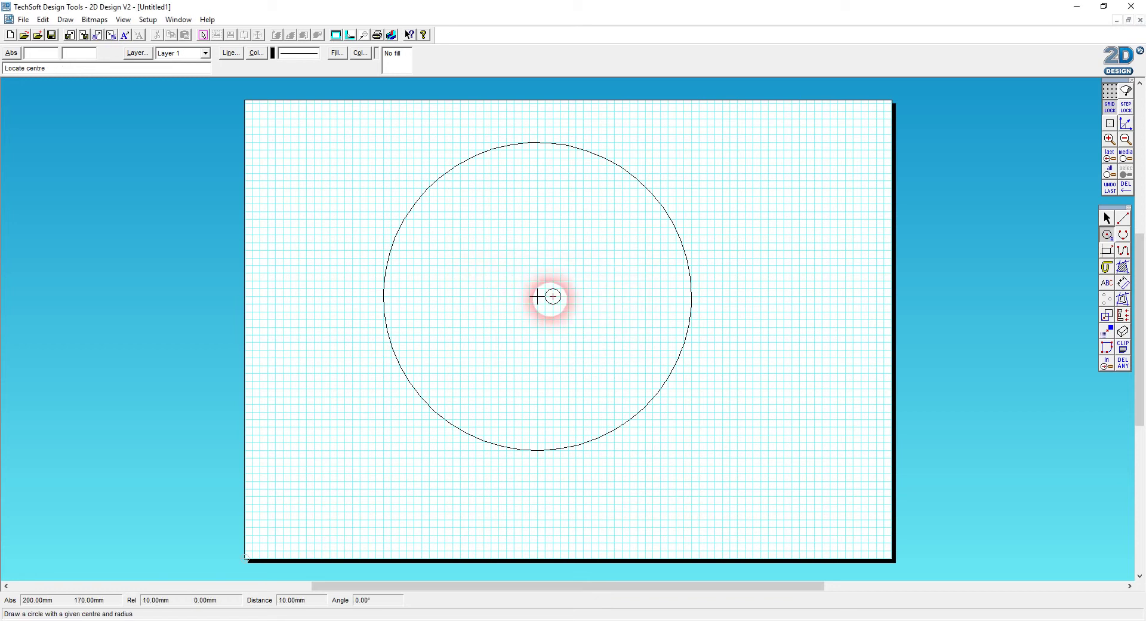
left_click(537, 296)
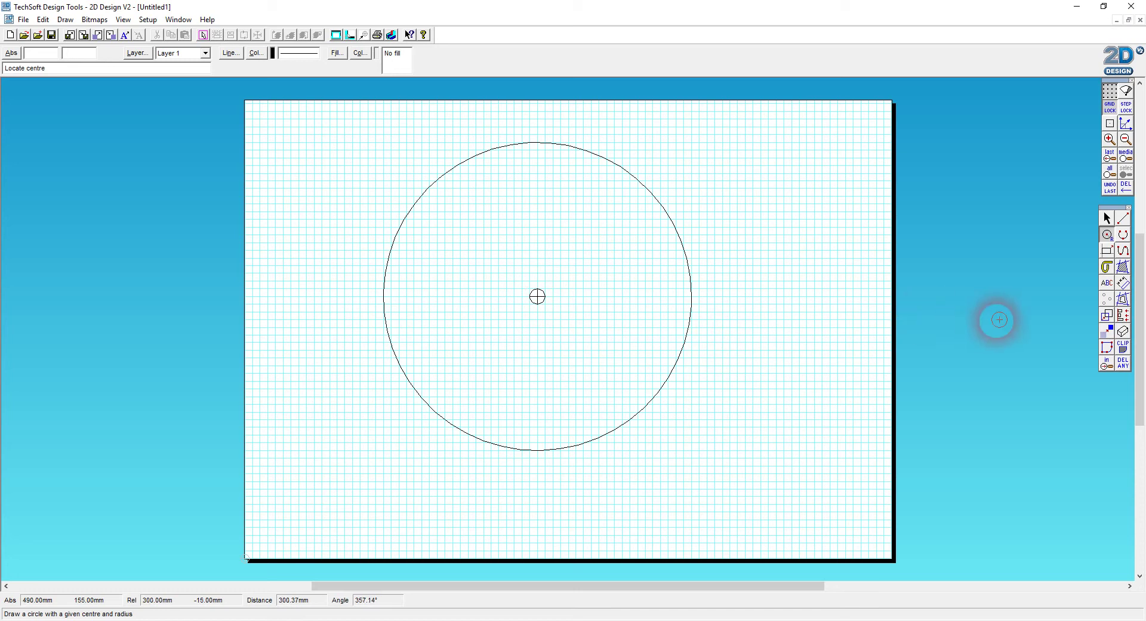
Draw an inner border circle of 95 mm radius centred on the cross
right_click(1107, 234)
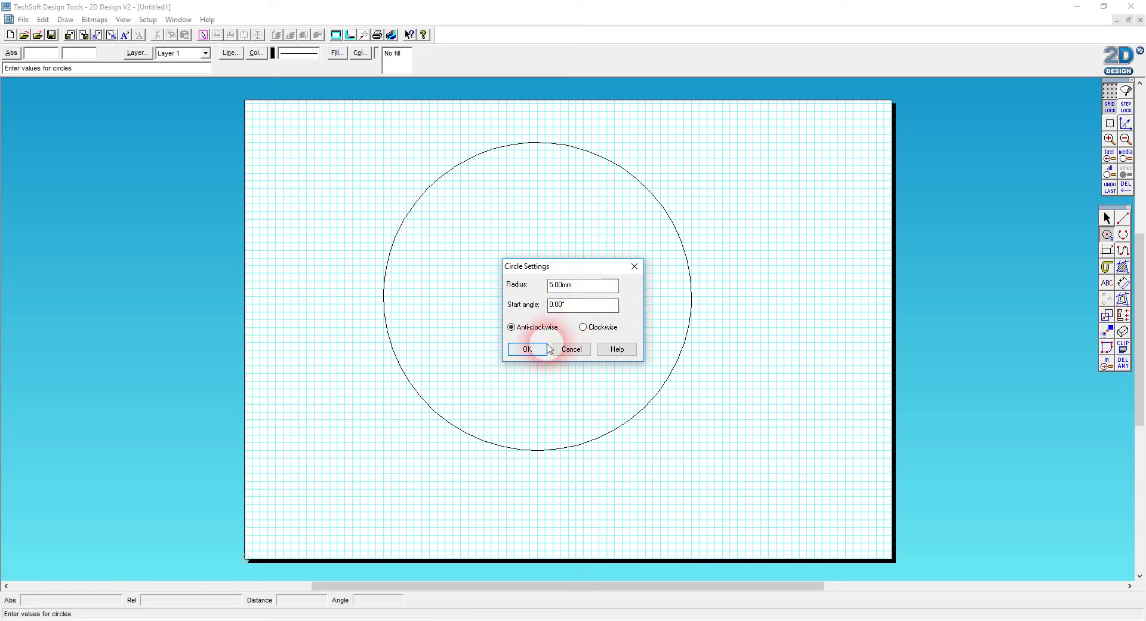
double_click(579, 291)
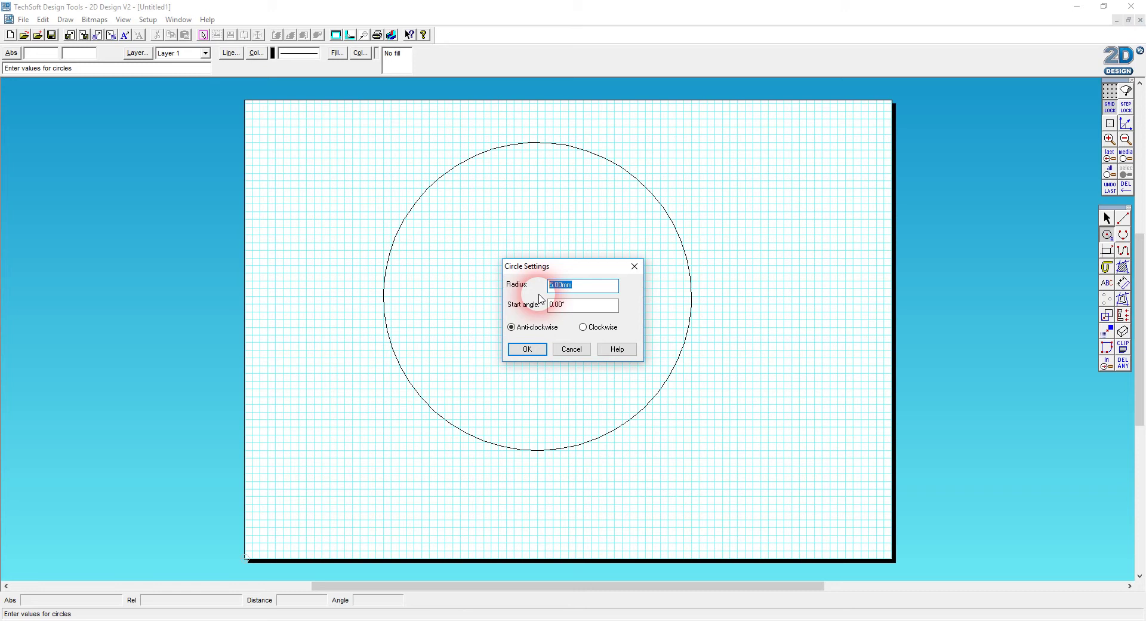
type("95")
left_click(541, 353)
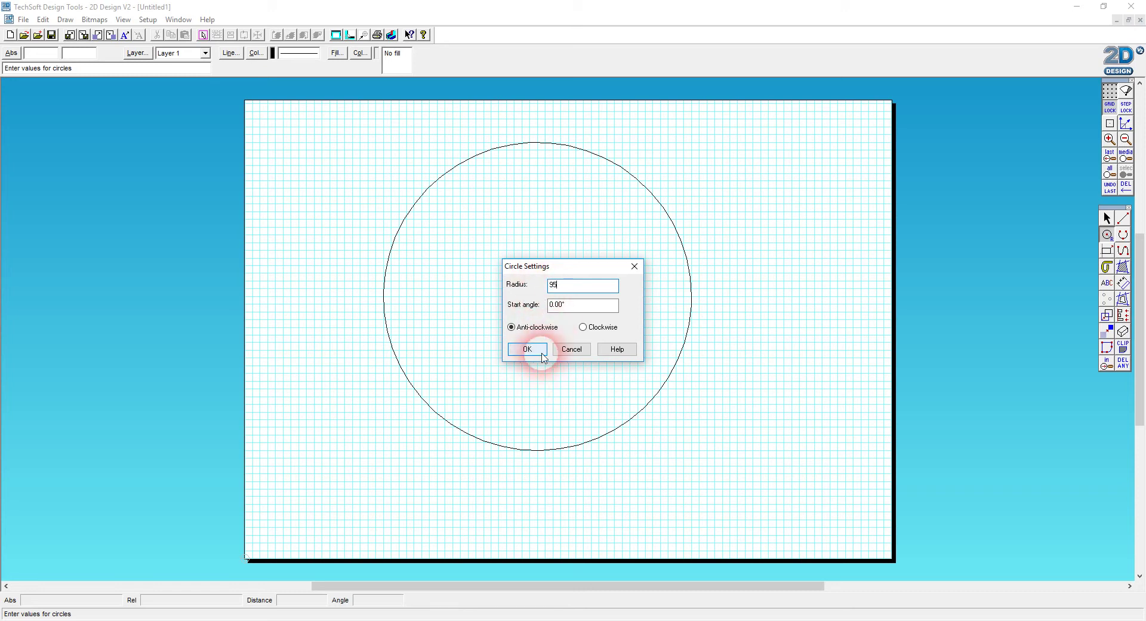
left_click(527, 350)
left_click(537, 296)
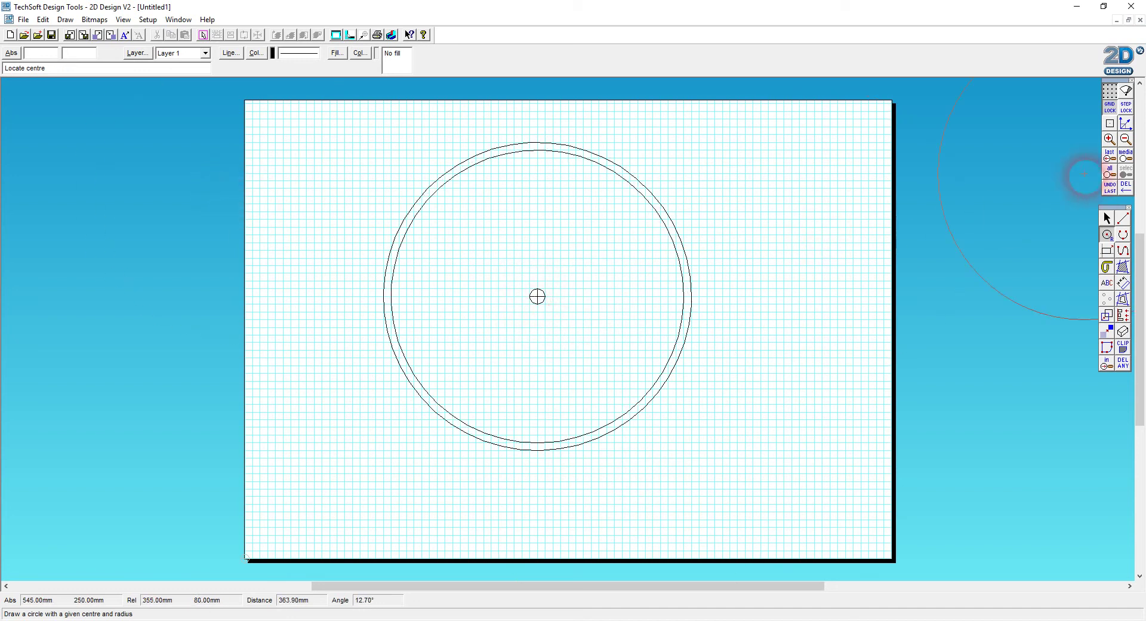
Move the 95 mm radius circle horizontally clear of the outer circle, partly off the sheet, and deselect it
left_click(1106, 218)
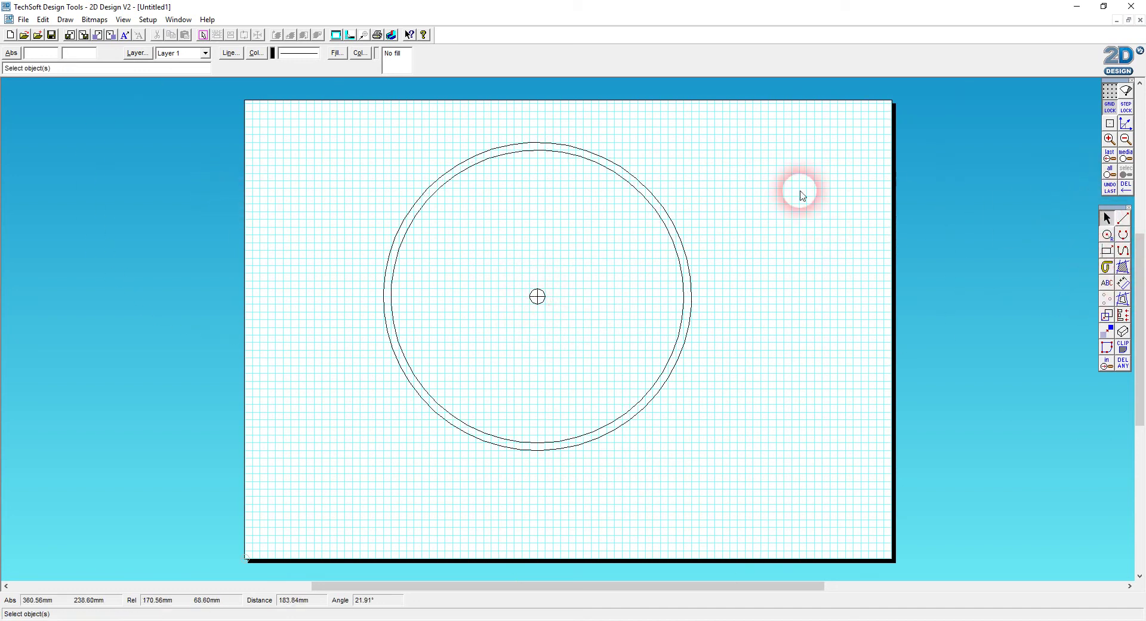
left_click(638, 184)
left_click_drag(543, 304, 218, 303)
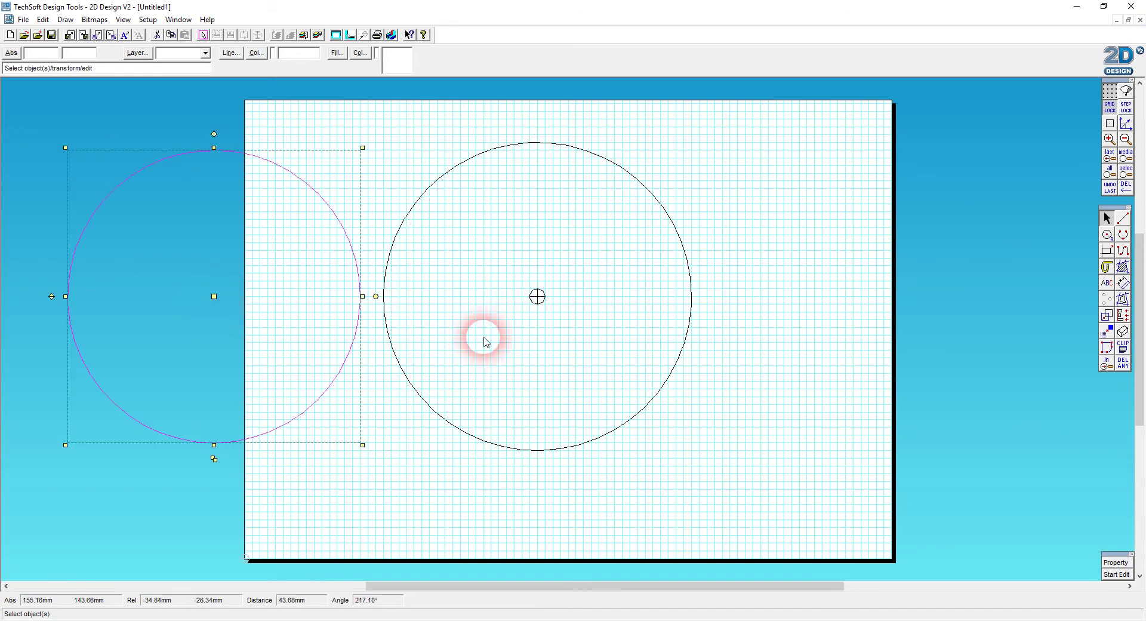
left_click(822, 250)
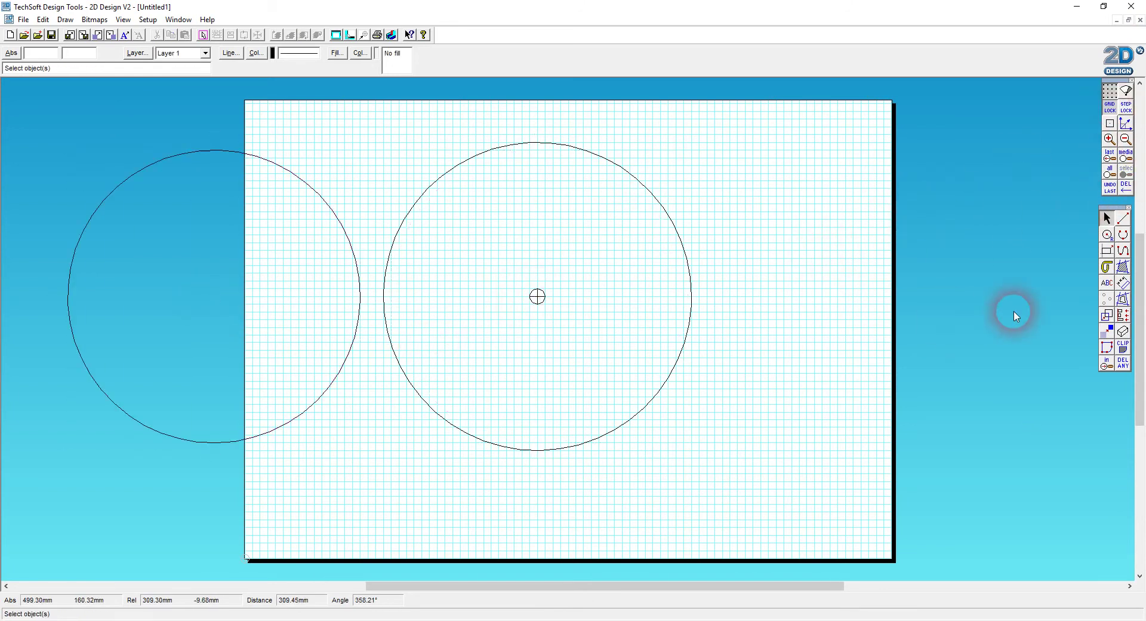
Create one tool-path contour inside the clock's outer circle with a 5 mm contour spacing
left_click(1131, 303)
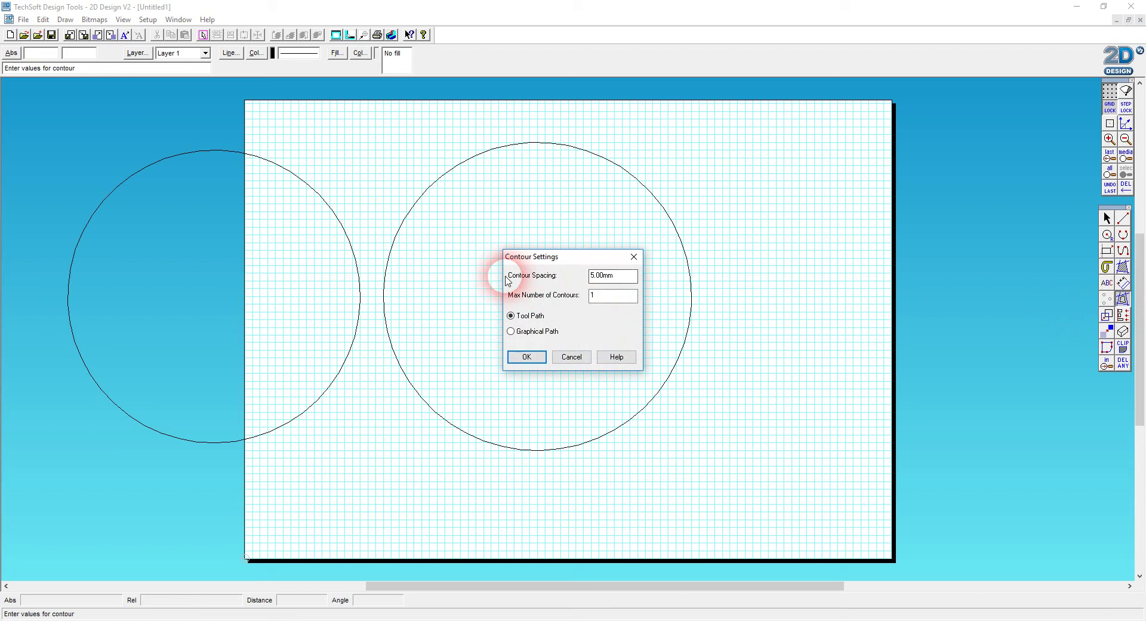
left_click(539, 359)
left_click(581, 158)
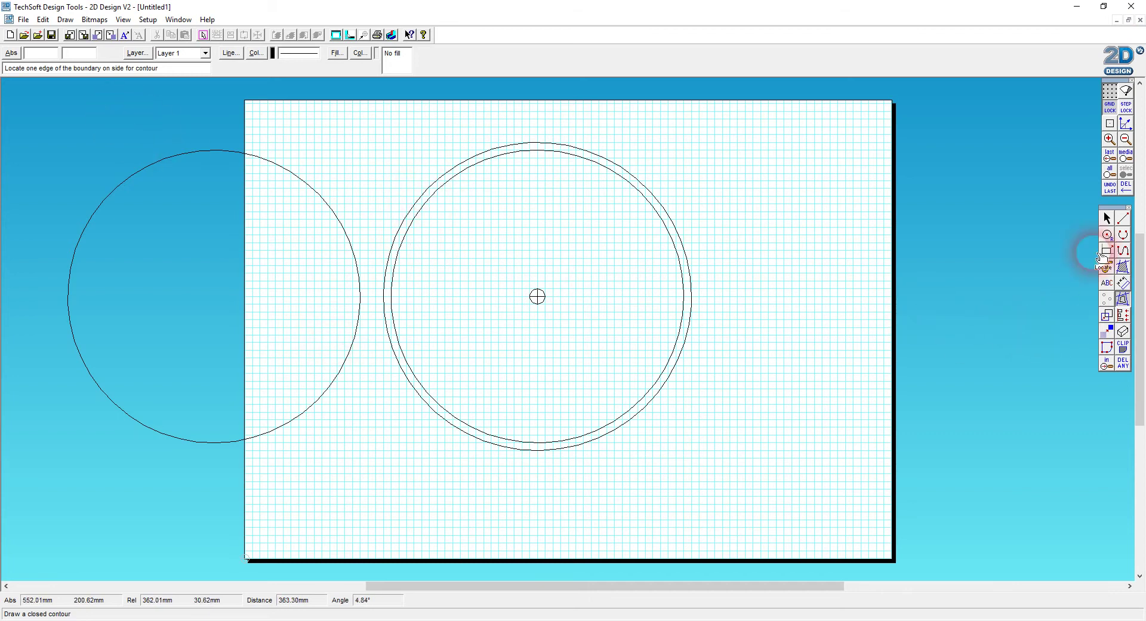
Examine the edit nodes of all the circles, leave edit mode and deselect them
left_click(1107, 219)
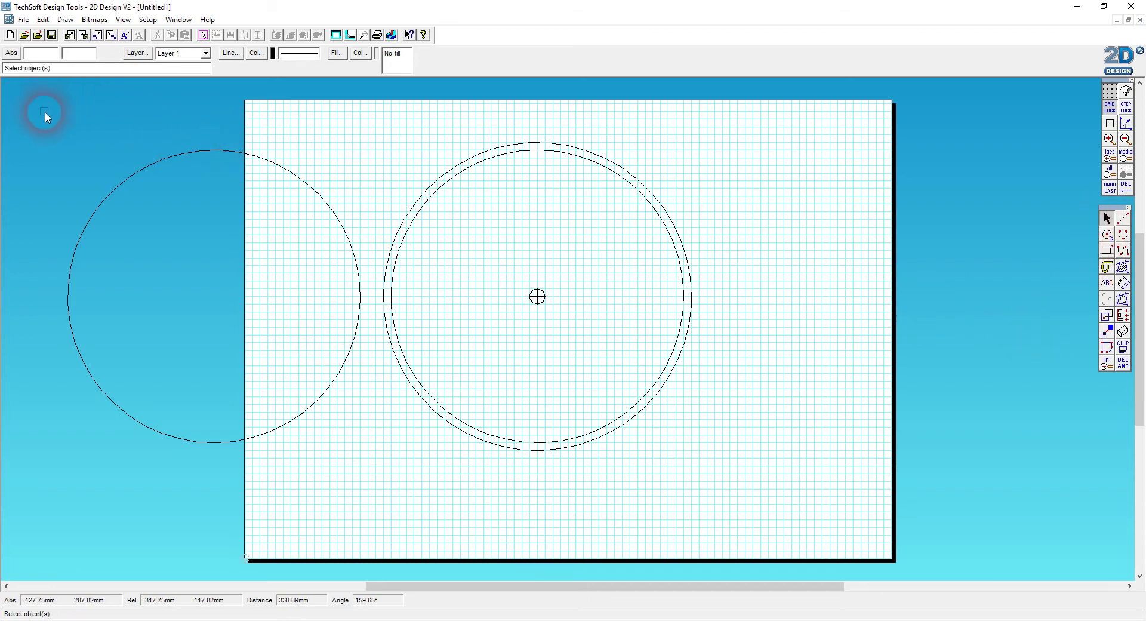
left_click_drag(45, 112, 736, 422)
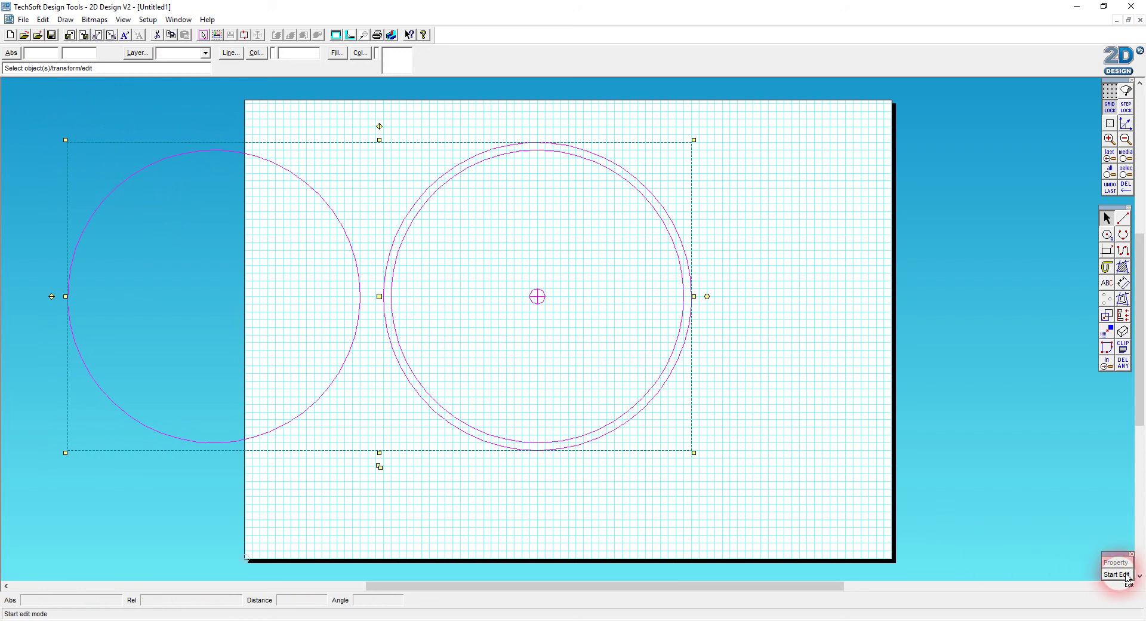
left_click(1116, 574)
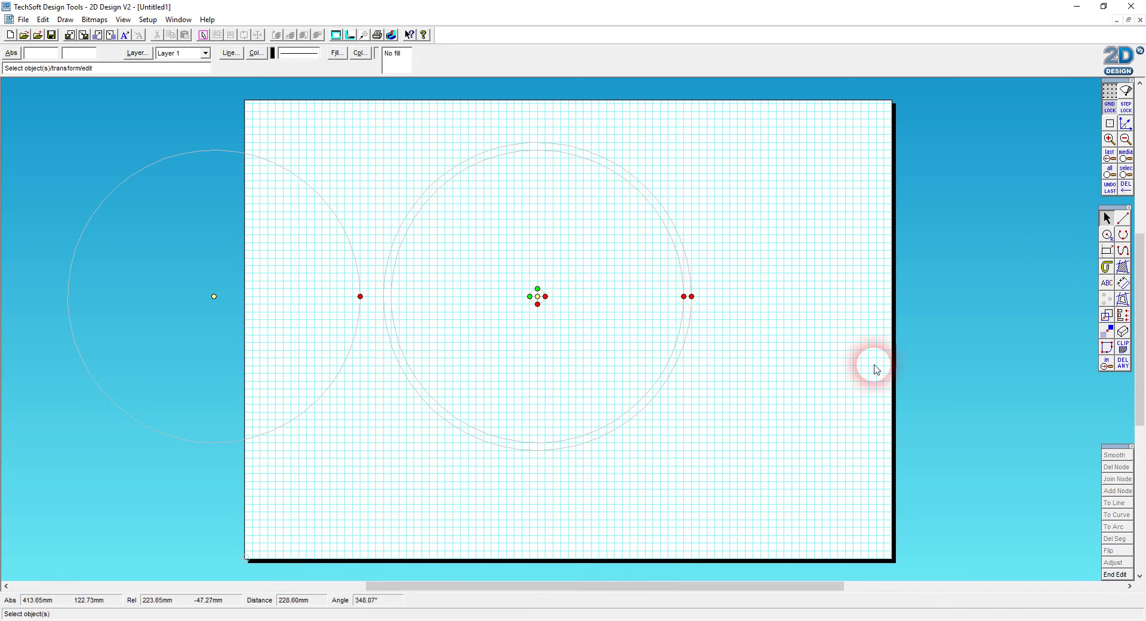
left_click(1126, 575)
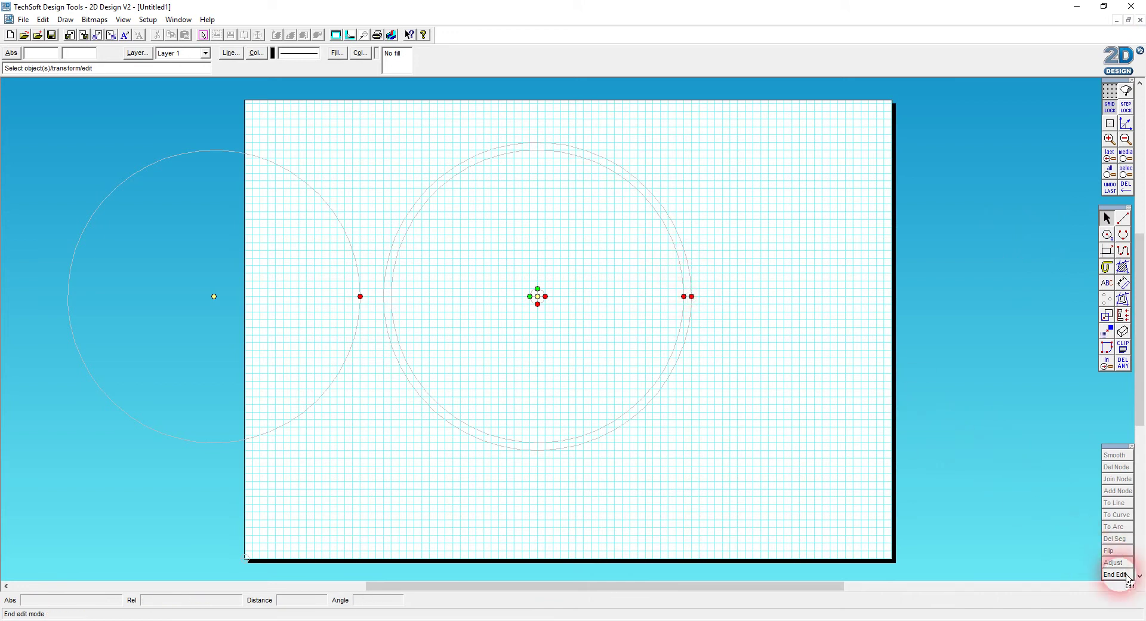
left_click(736, 391)
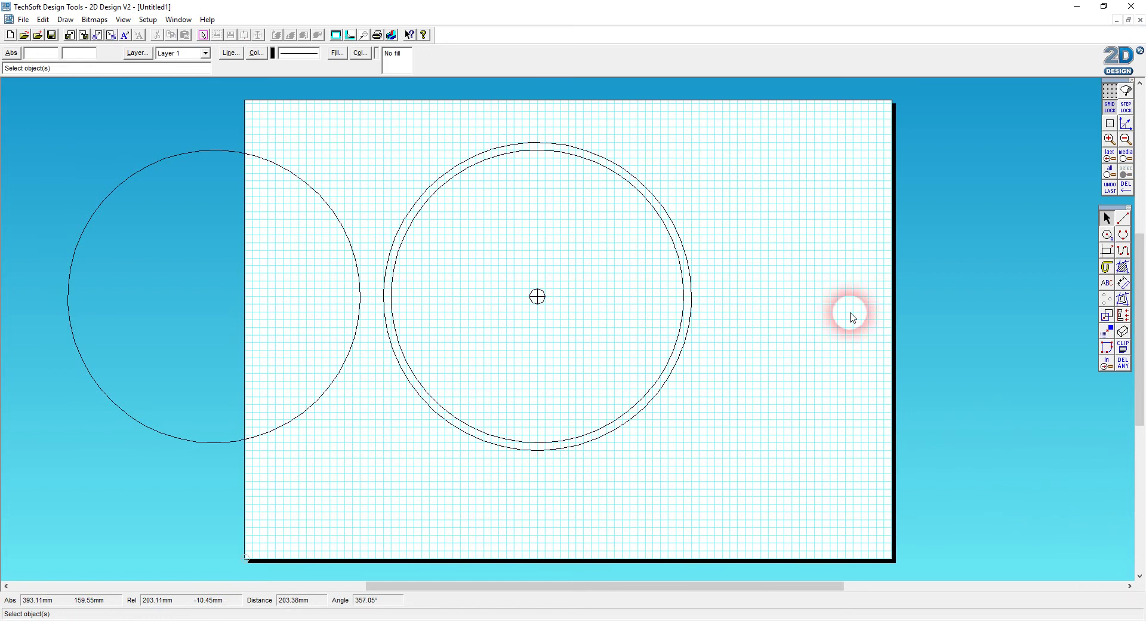
Draw a freeform Bezier shape beside the clock face, starting and closing at 330, 160 mm
left_click(1124, 250)
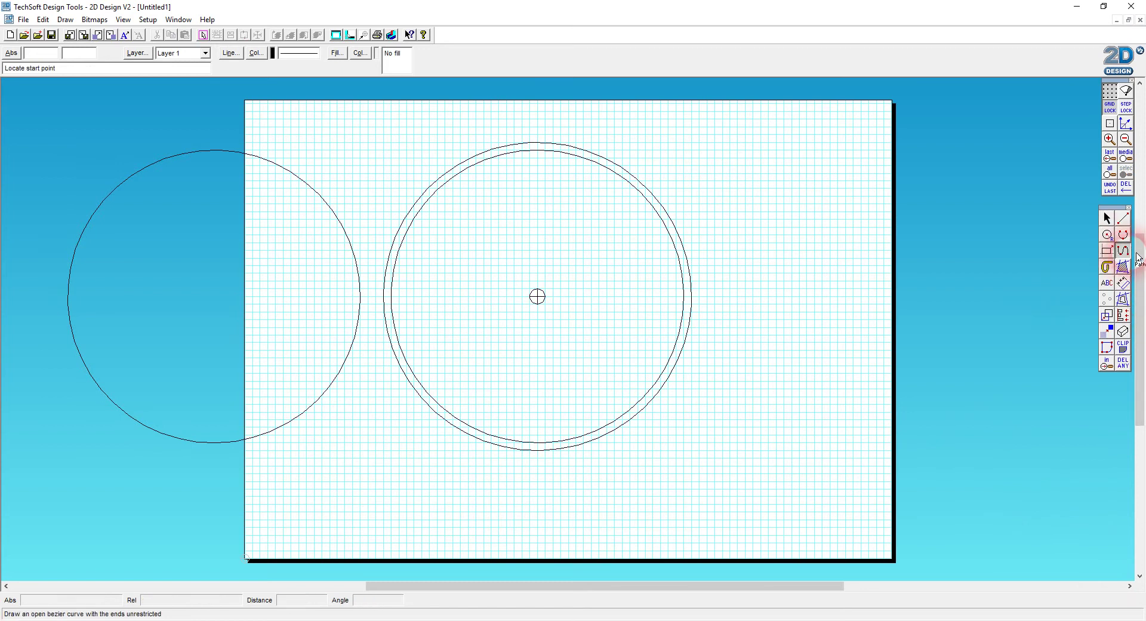
left_click(753, 311)
left_click(792, 267)
left_click(842, 355)
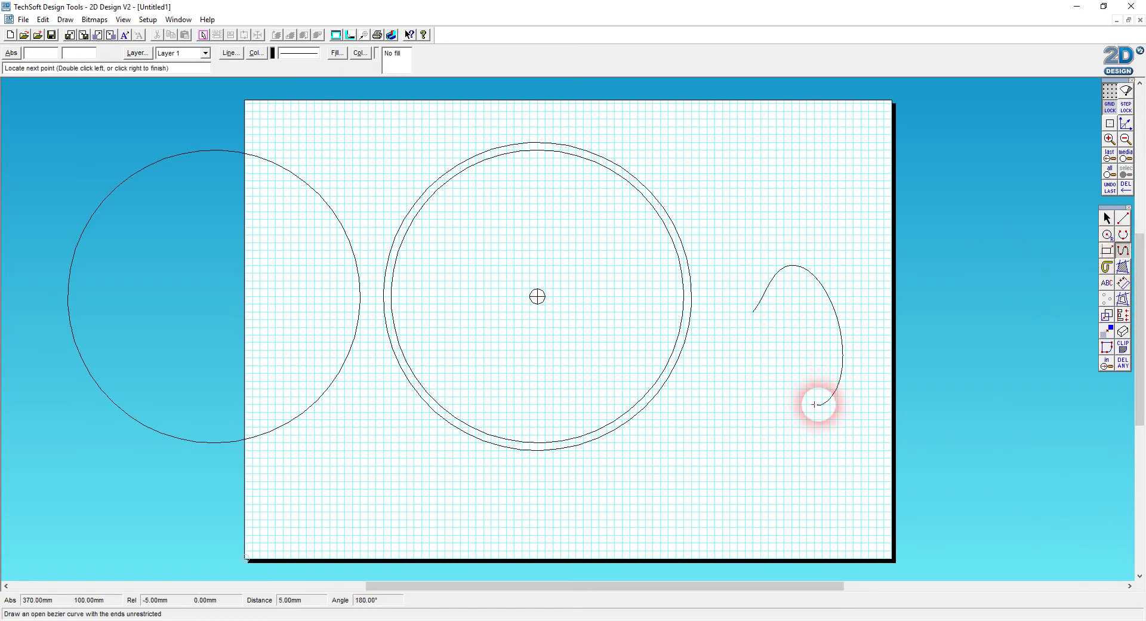
left_click(745, 387)
left_click(799, 342)
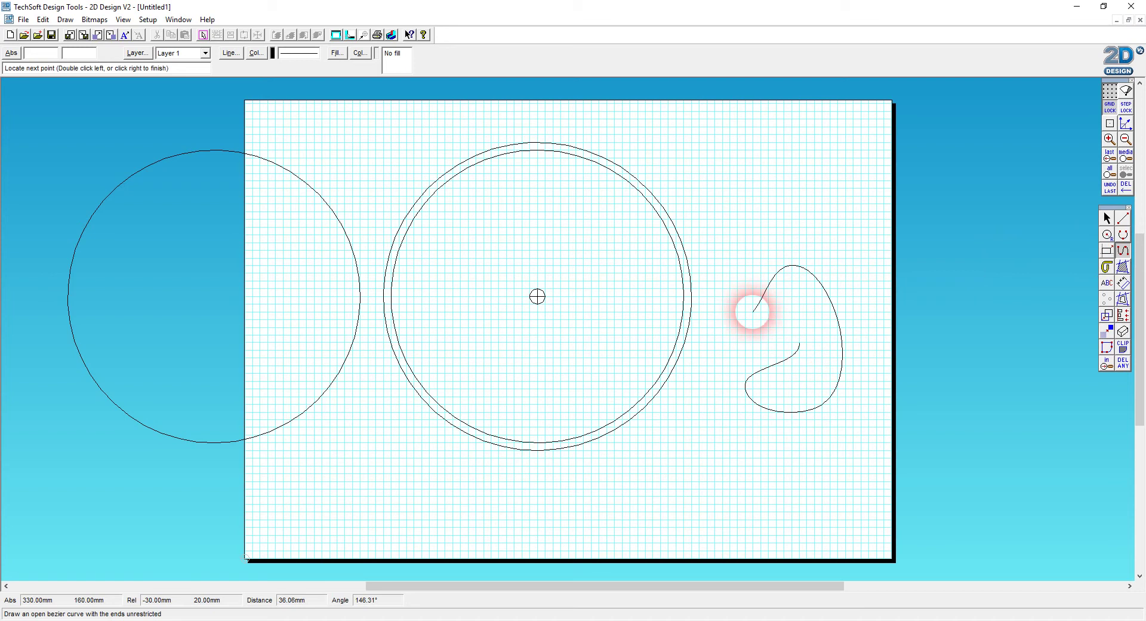
double_click(753, 311)
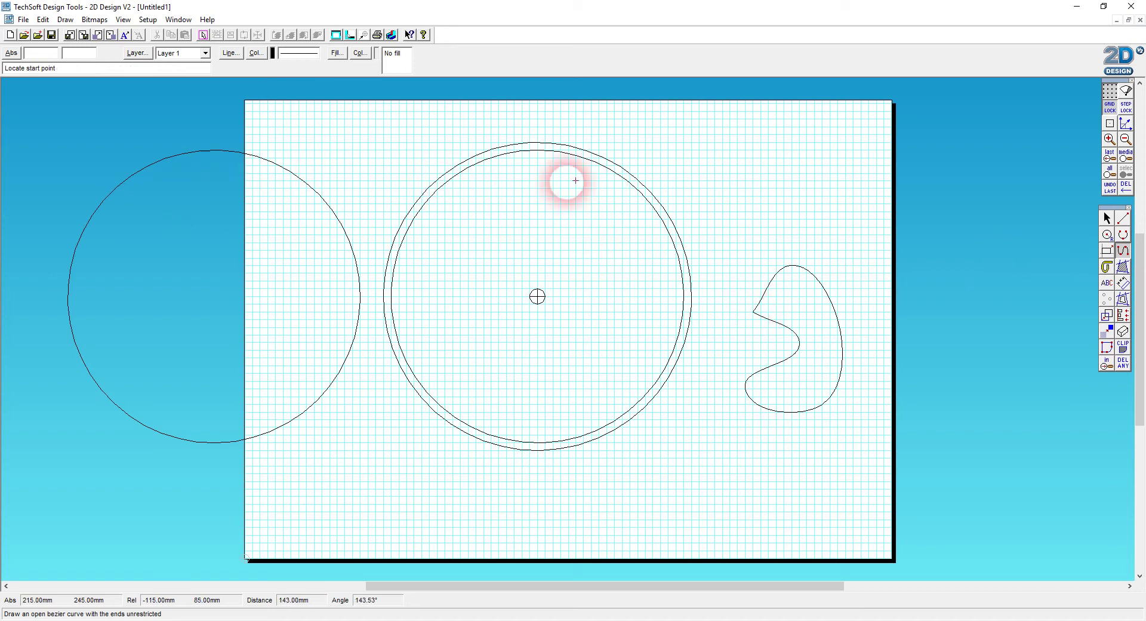
Create a contour inside the freeform Bezier shape using the existing contour settings
left_click(1123, 299)
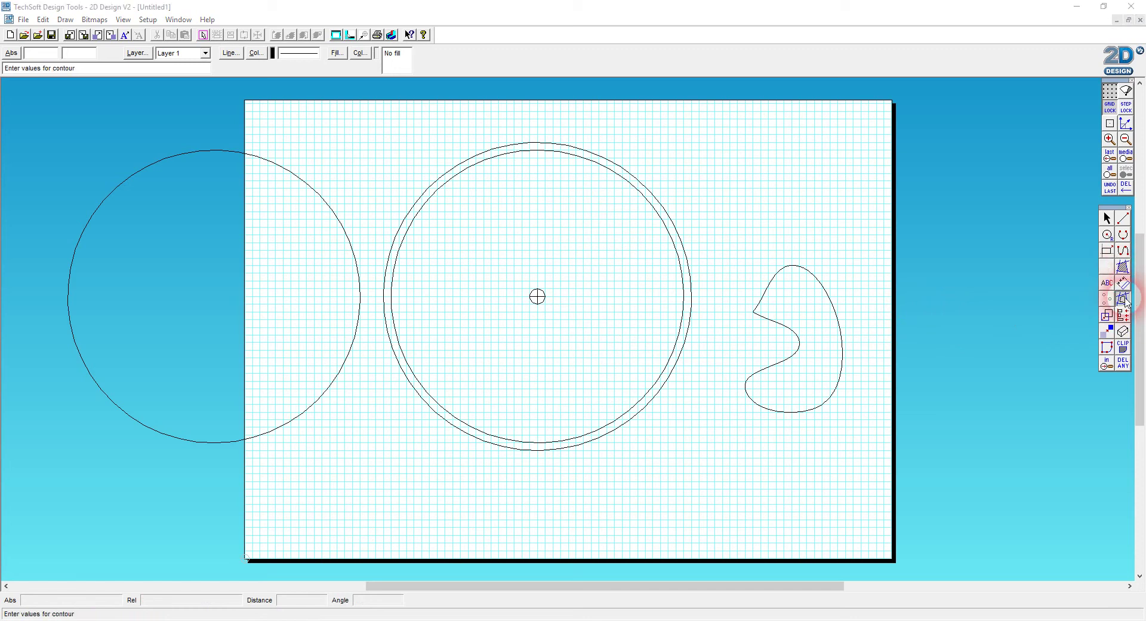
left_click(526, 357)
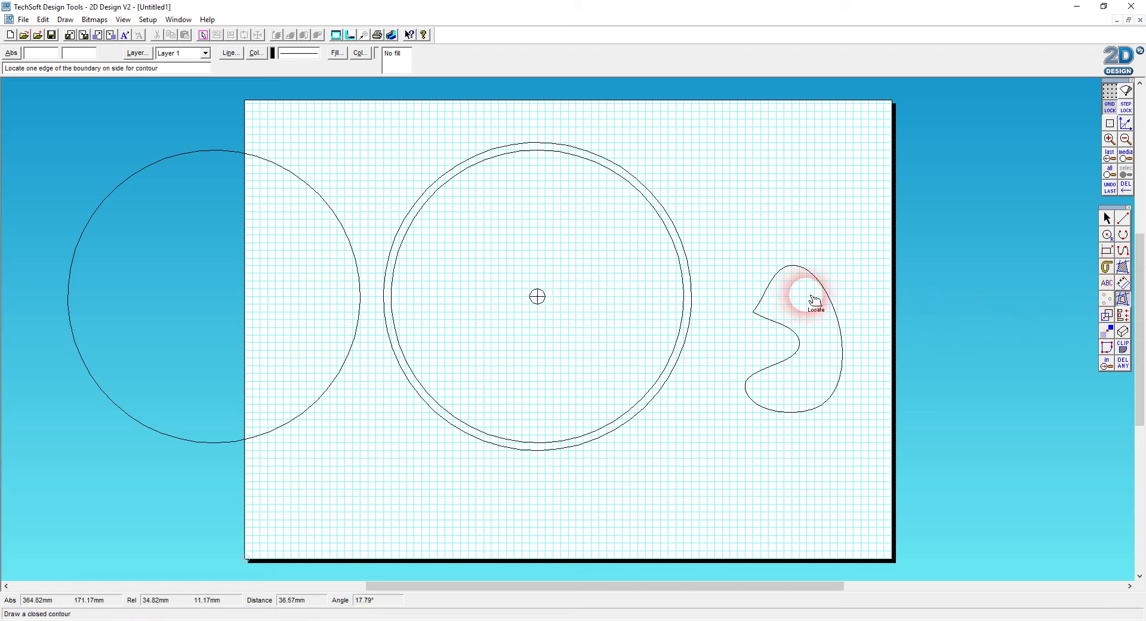
left_click(829, 307)
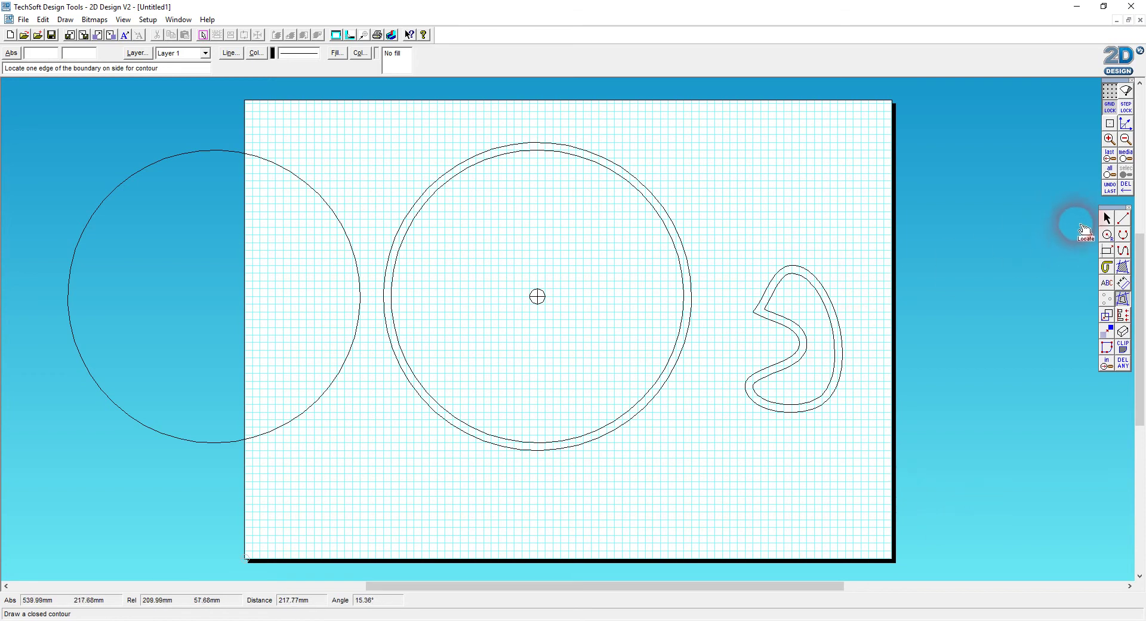
Reshape the outer freeform curve by pulling its top node's handles upward and its outer side node's handle outward
left_click(1106, 218)
left_click_drag(721, 238, 884, 494)
left_click(1122, 574)
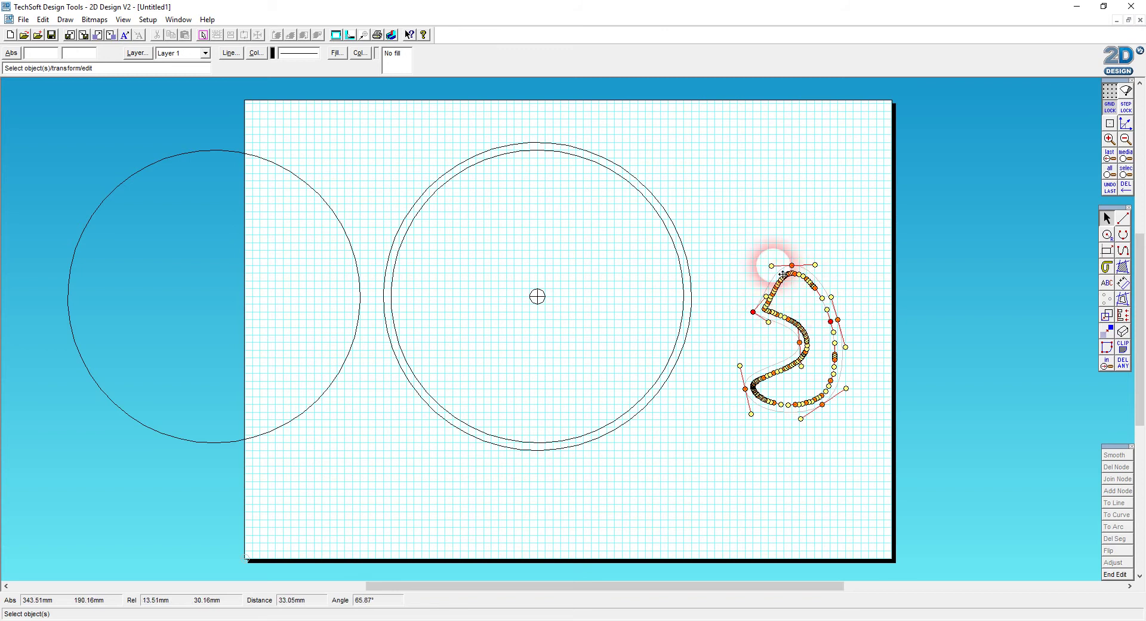
left_click_drag(772, 265, 785, 213)
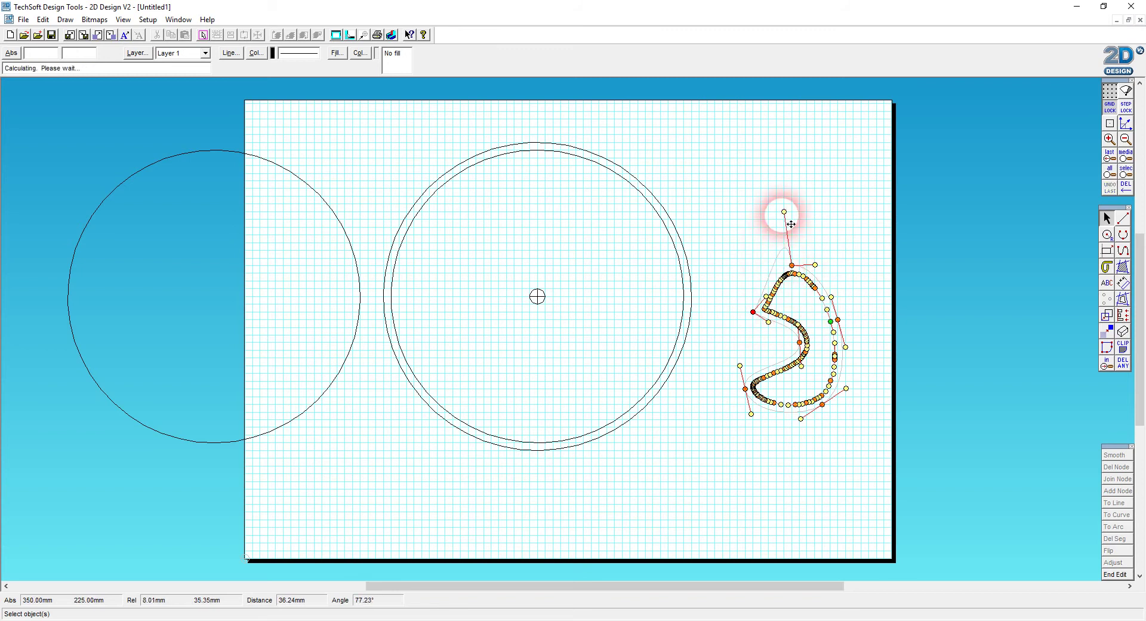
left_click_drag(816, 264, 830, 205)
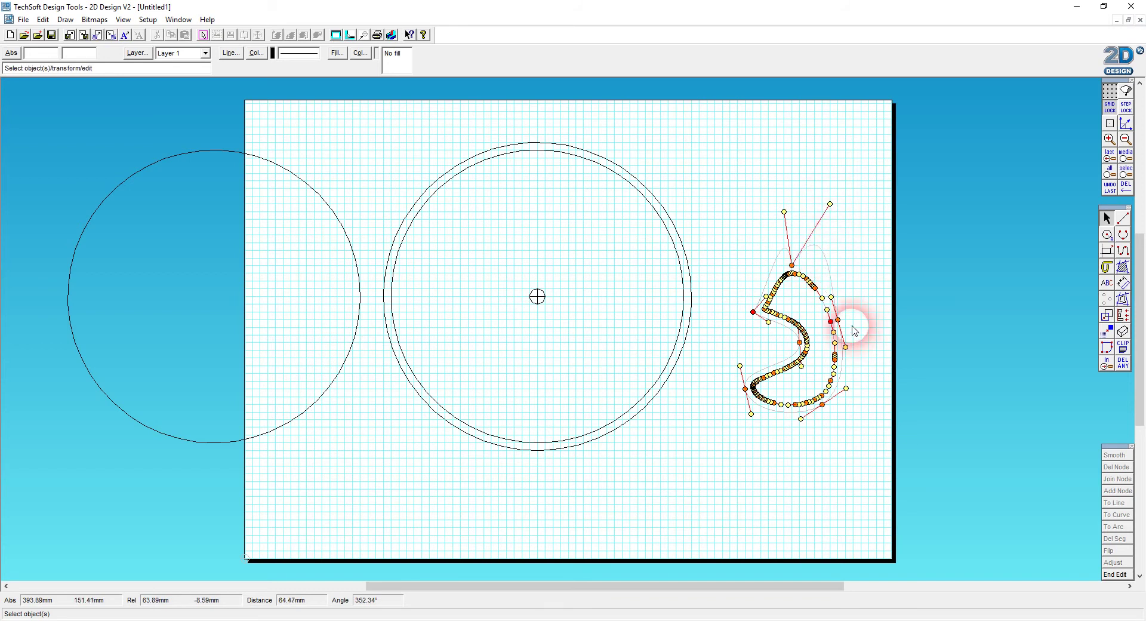
left_click_drag(846, 298, 877, 296)
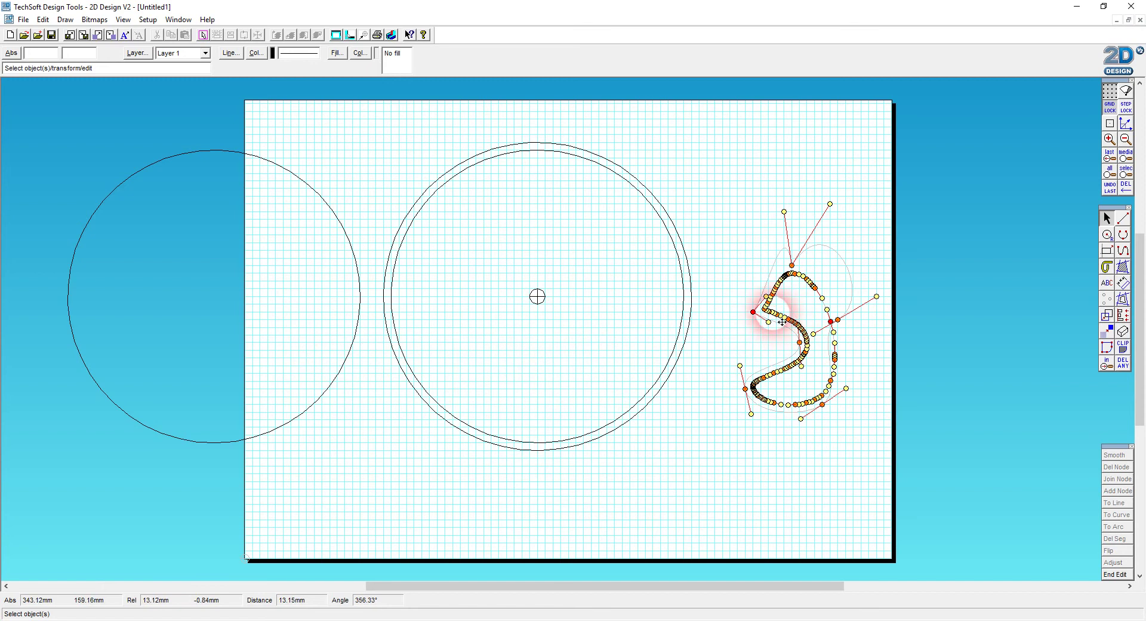
Examine the nodes along the freeform shape's inner contour up close in edit mode, and leave edit mode
left_click(1112, 366)
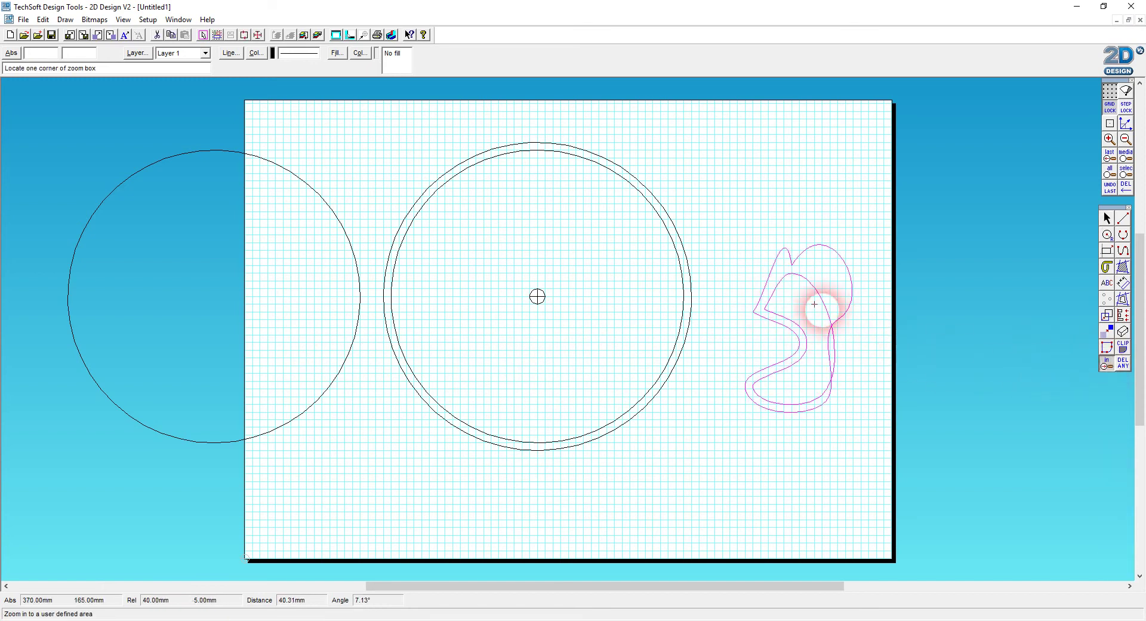
left_click(794, 319)
left_click(743, 275)
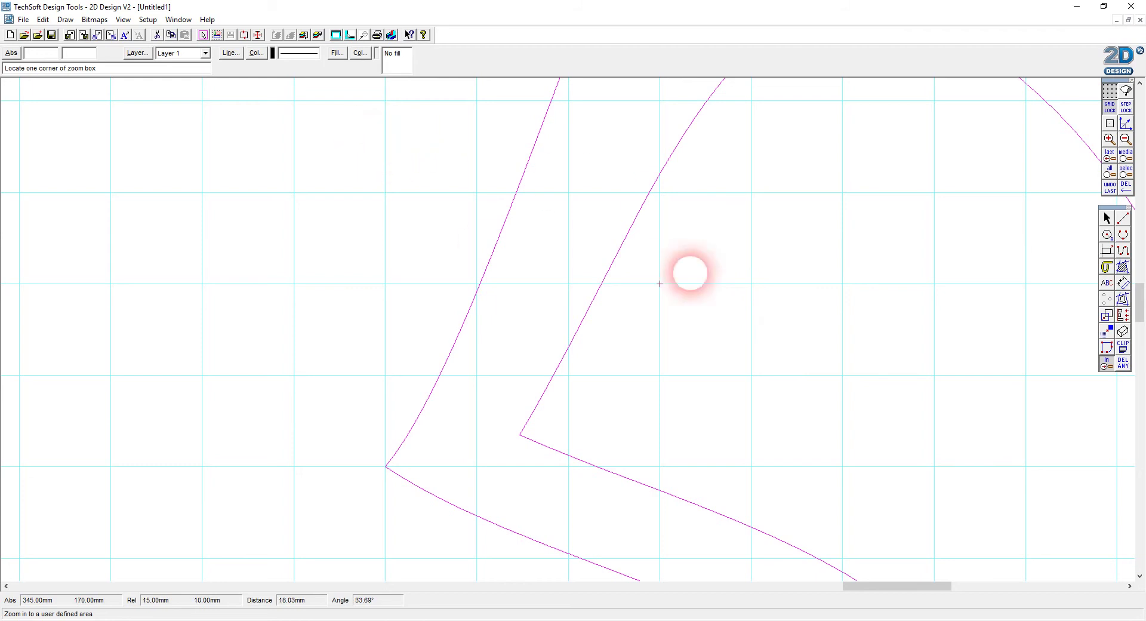
left_click(1107, 219)
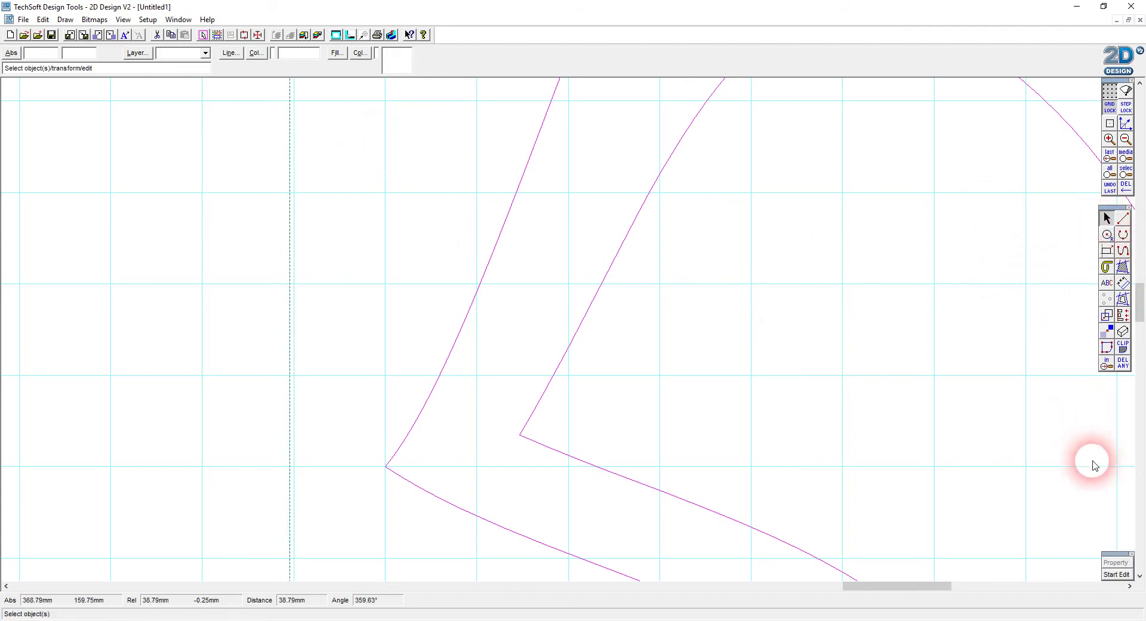
left_click(1131, 575)
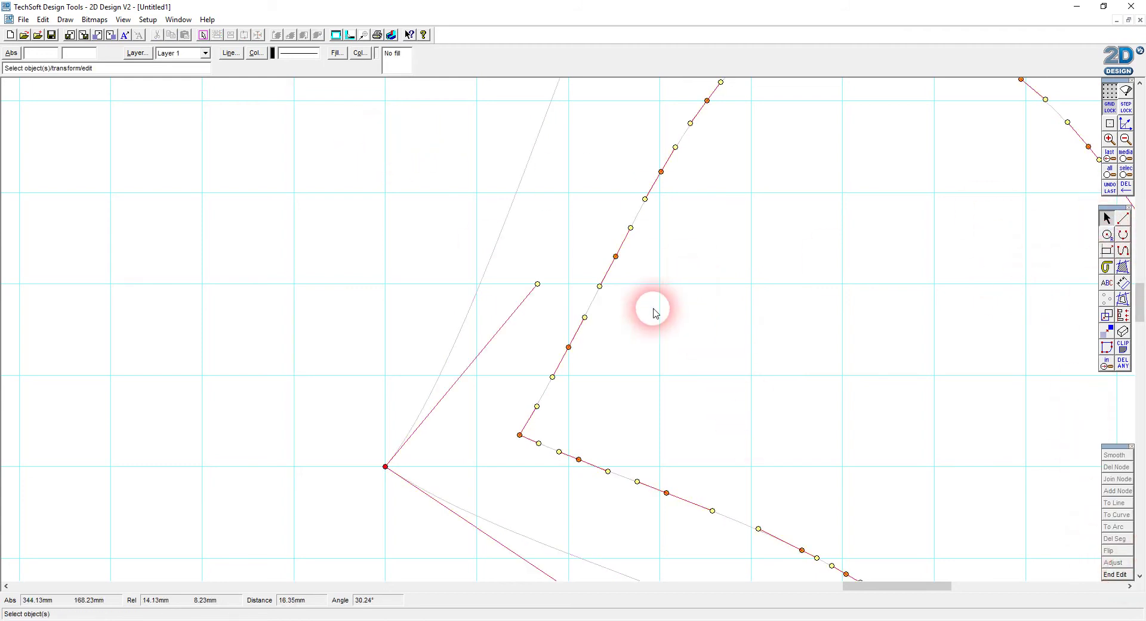
scroll(854, 307, "up", 3)
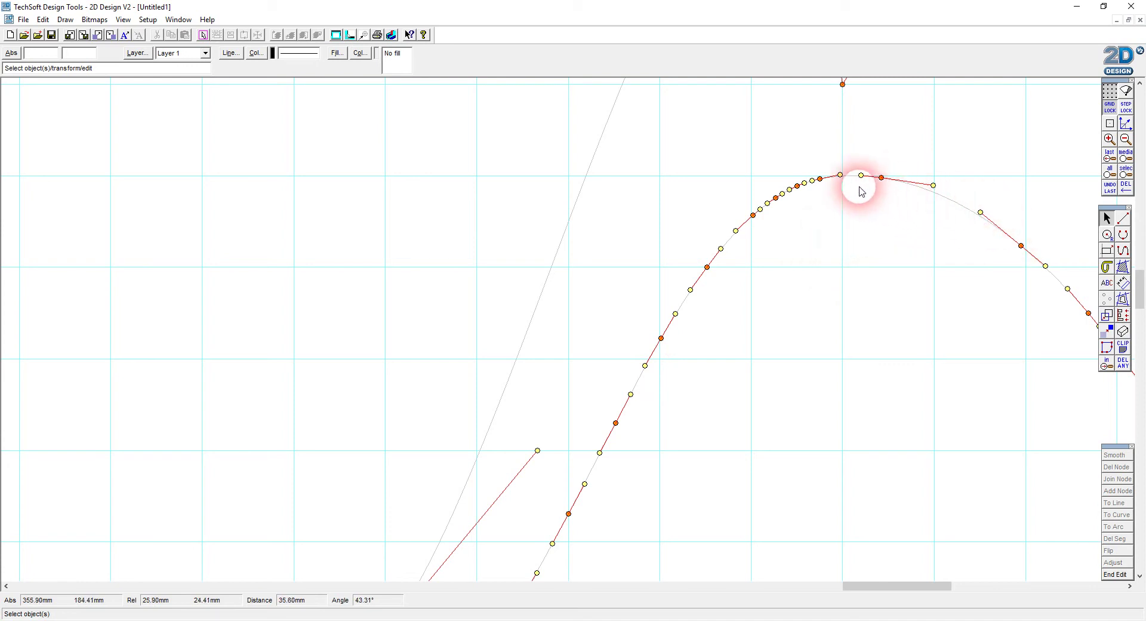
scroll(673, 345, "down", 3)
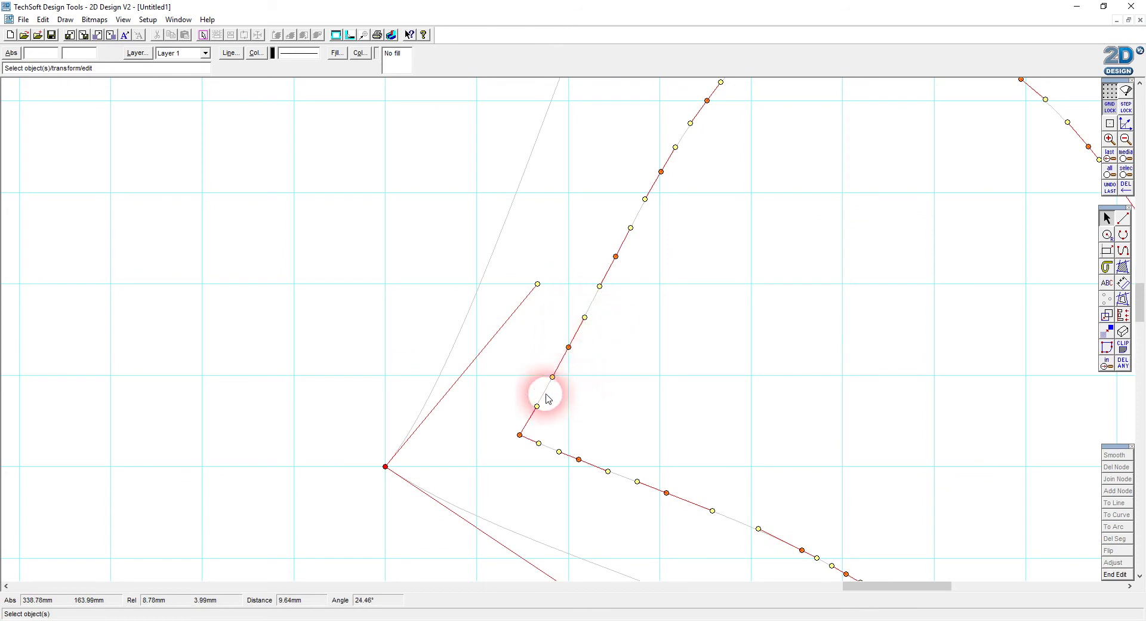
scroll(609, 316, "up", 3)
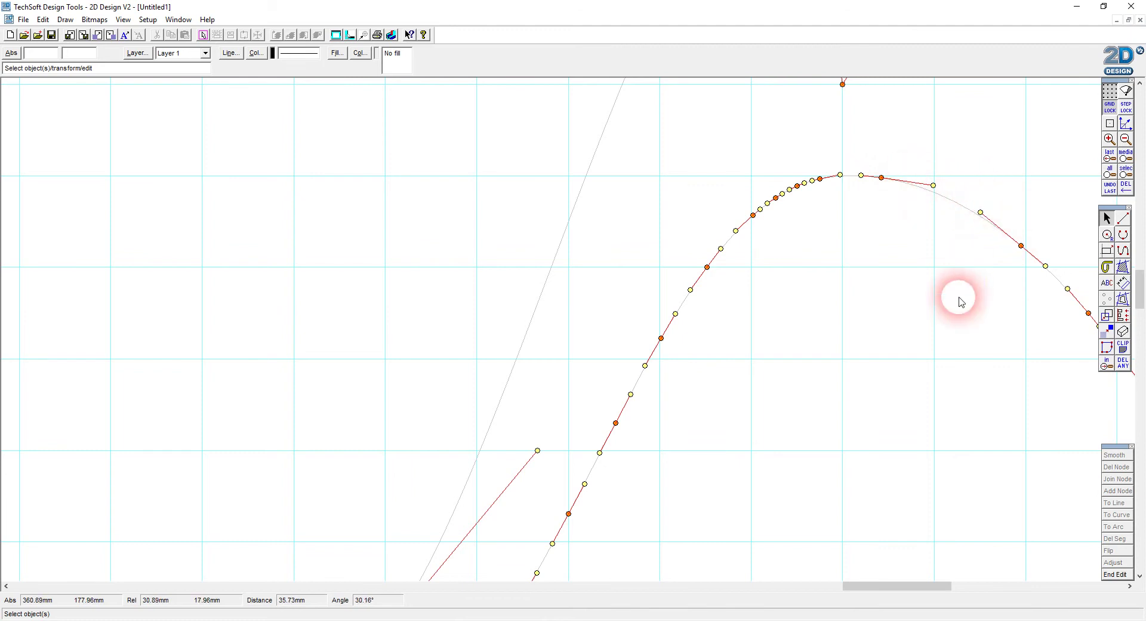
scroll(955, 299, "down", 3)
left_click(1115, 574)
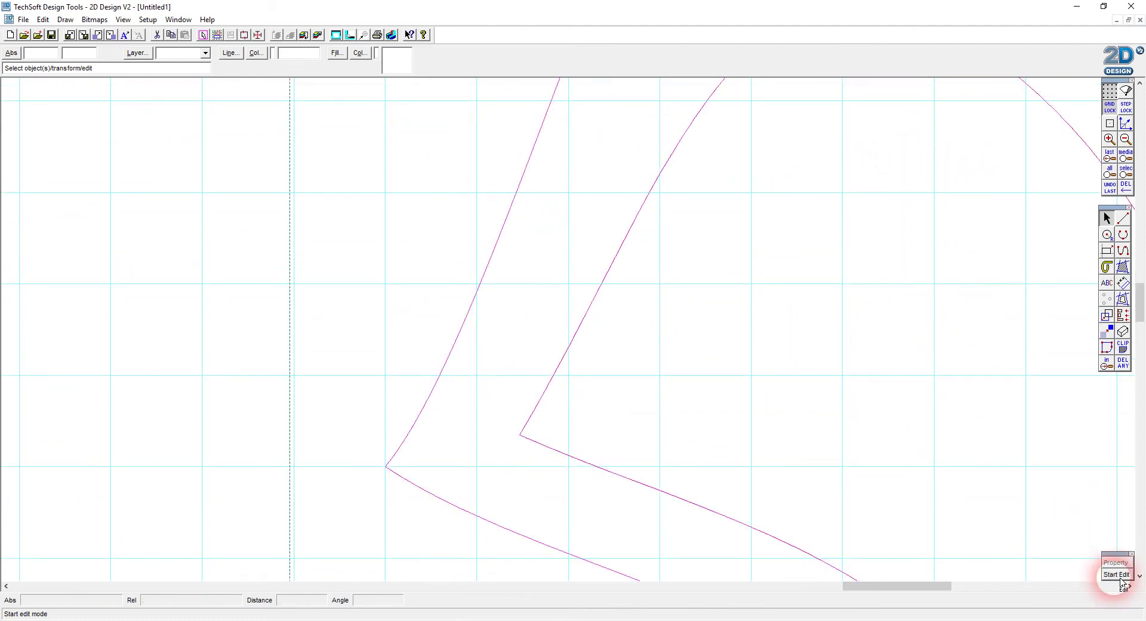
Delete the freeform shape together with its inner contour
left_click(1126, 157)
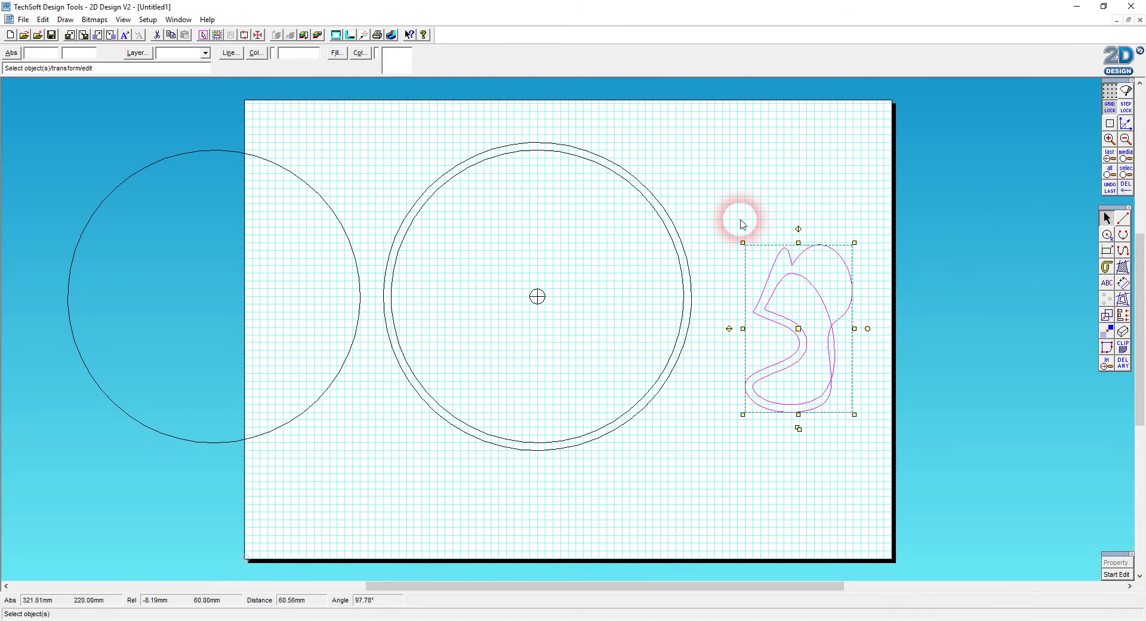
left_click_drag(738, 216, 853, 484)
key("Delete")
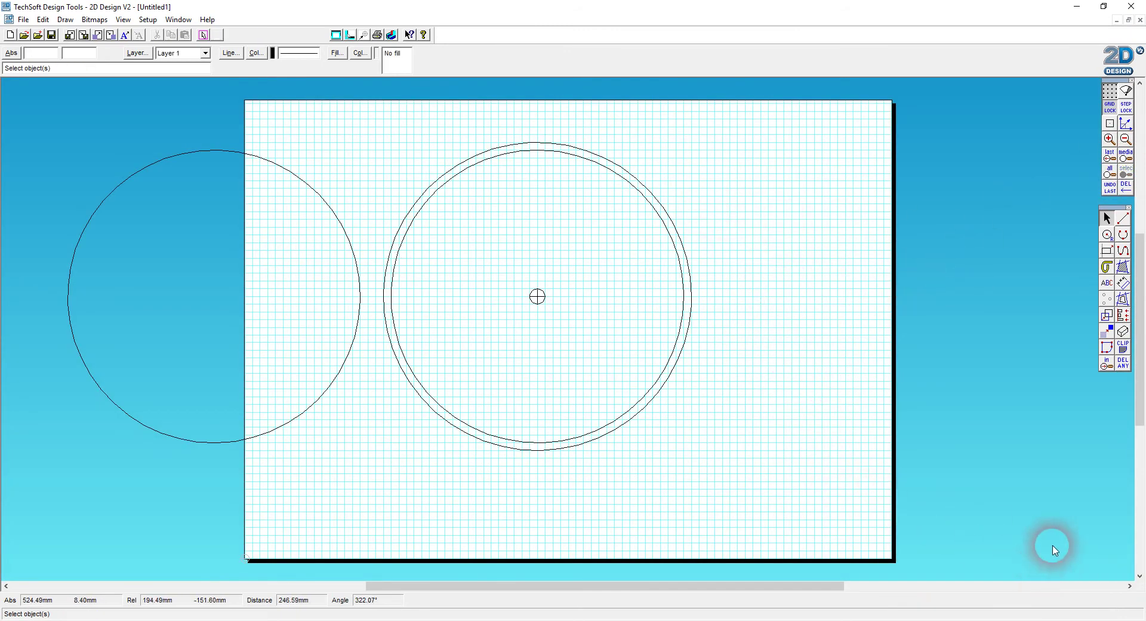
Examine the edit nodes of the clock's inner contour circle, leave edit mode and deselect it
left_click(649, 205)
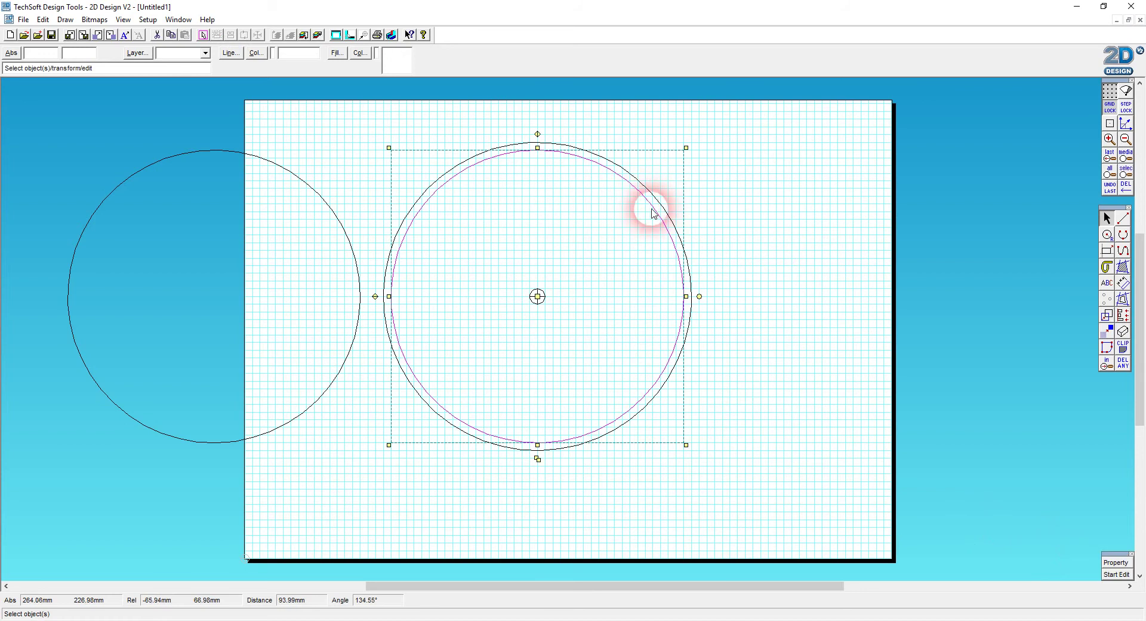
left_click(1117, 573)
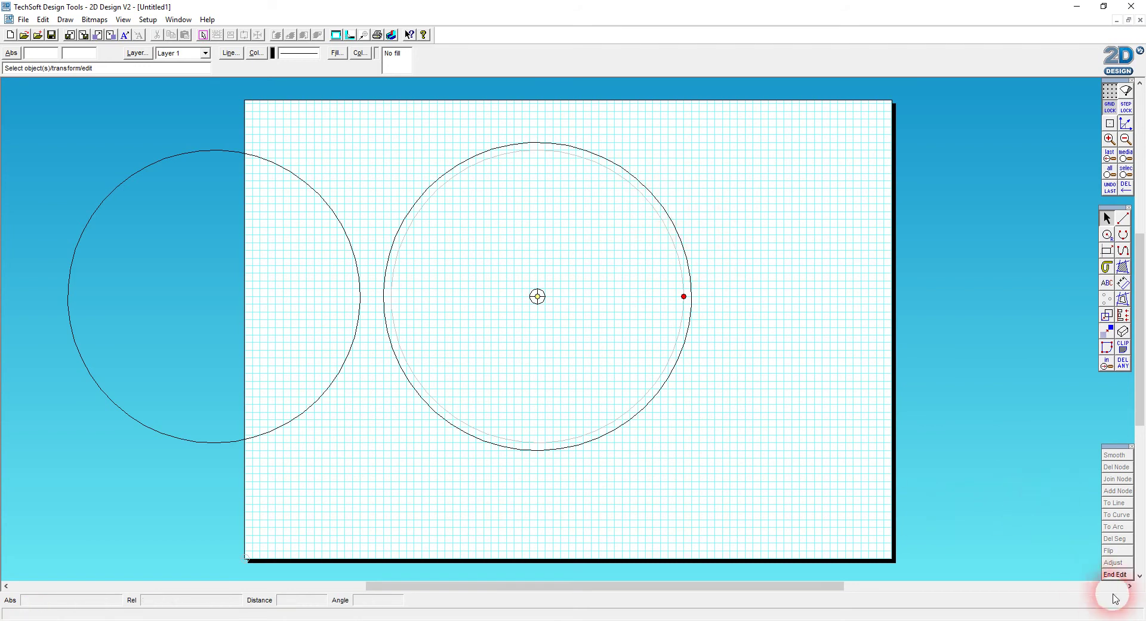
left_click(1115, 574)
left_click(536, 323)
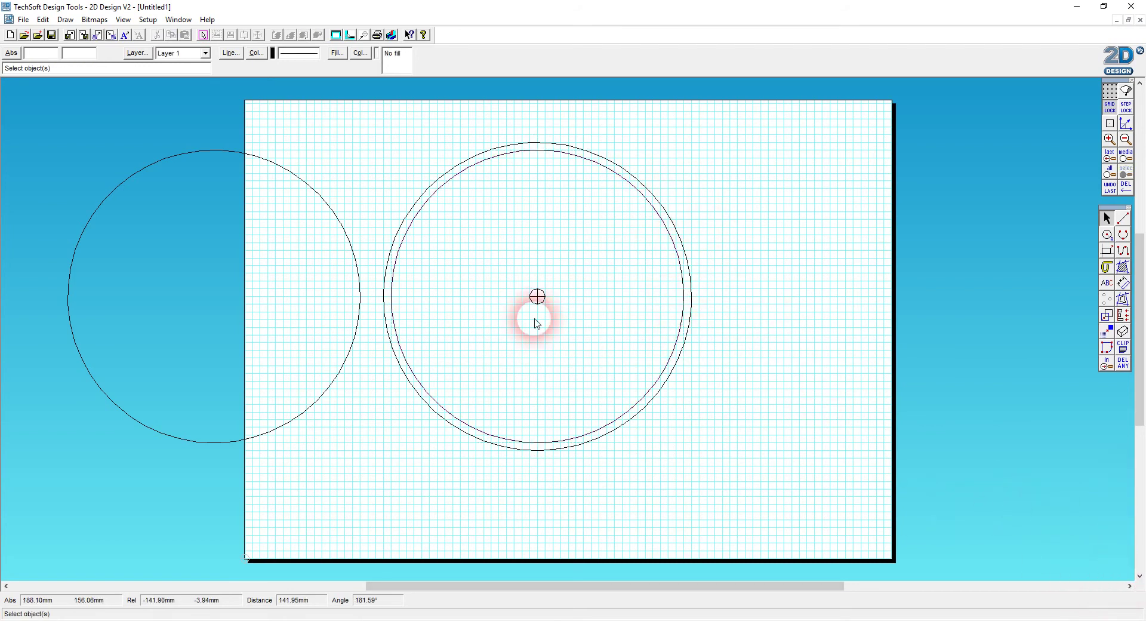
Delete the spare 95 mm radius circle beside the clock face
left_click(358, 297)
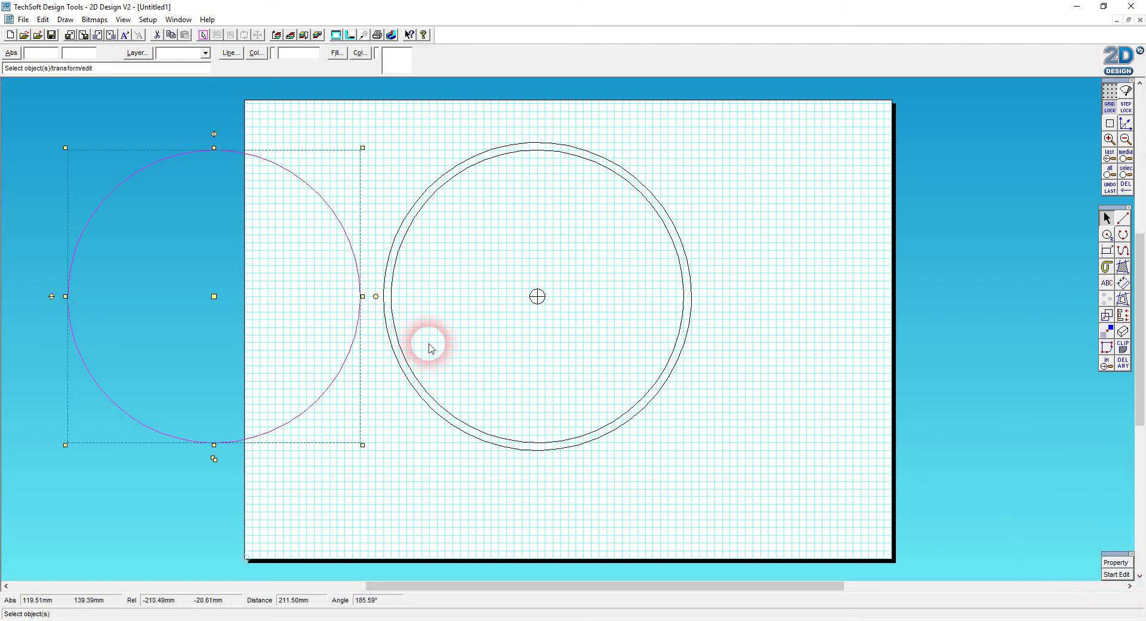
key("Delete")
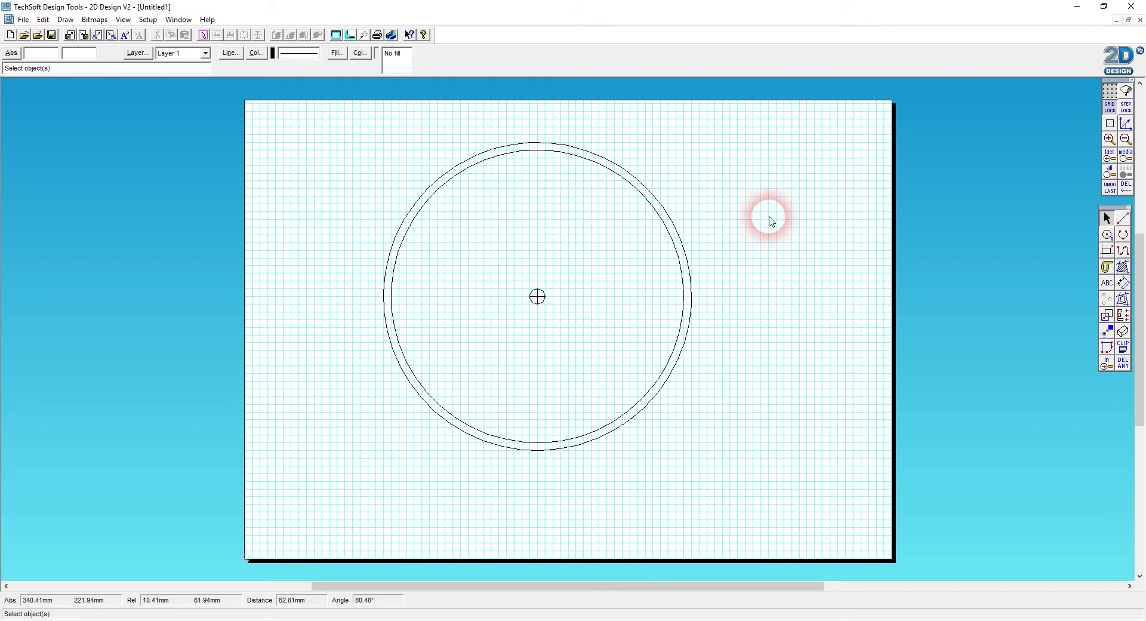
left_click(1116, 317)
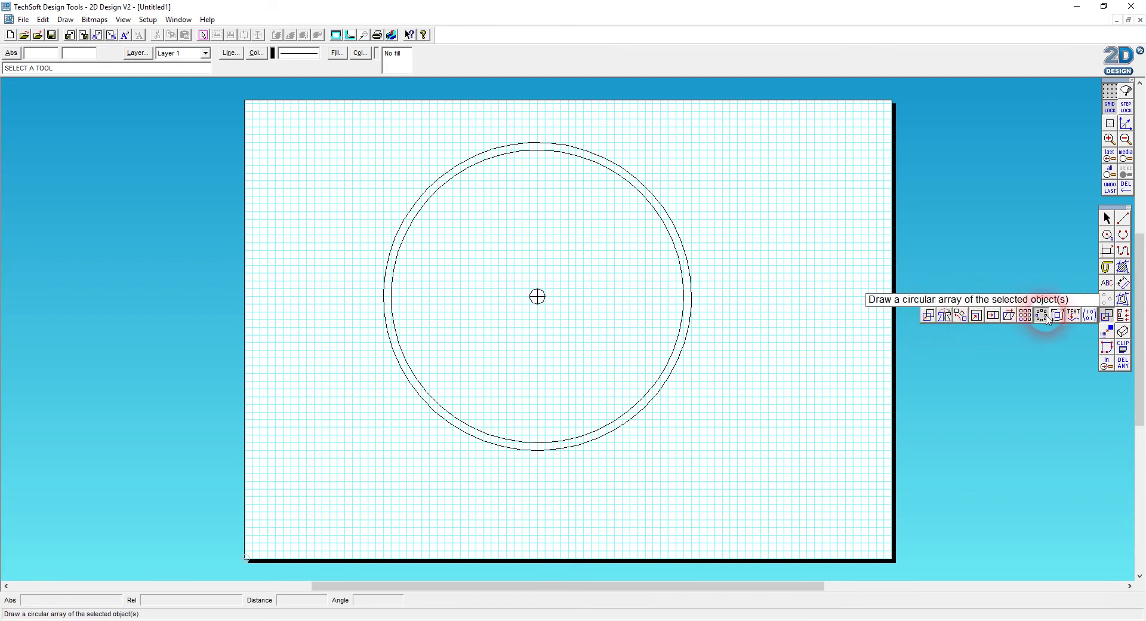
left_click(961, 317)
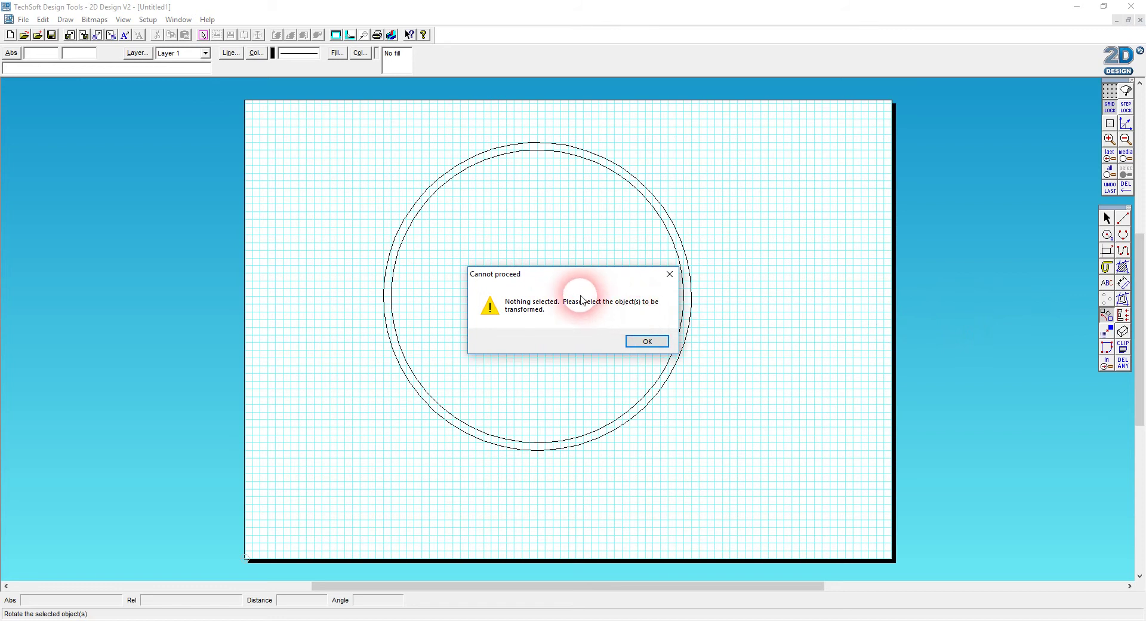
left_click(647, 343)
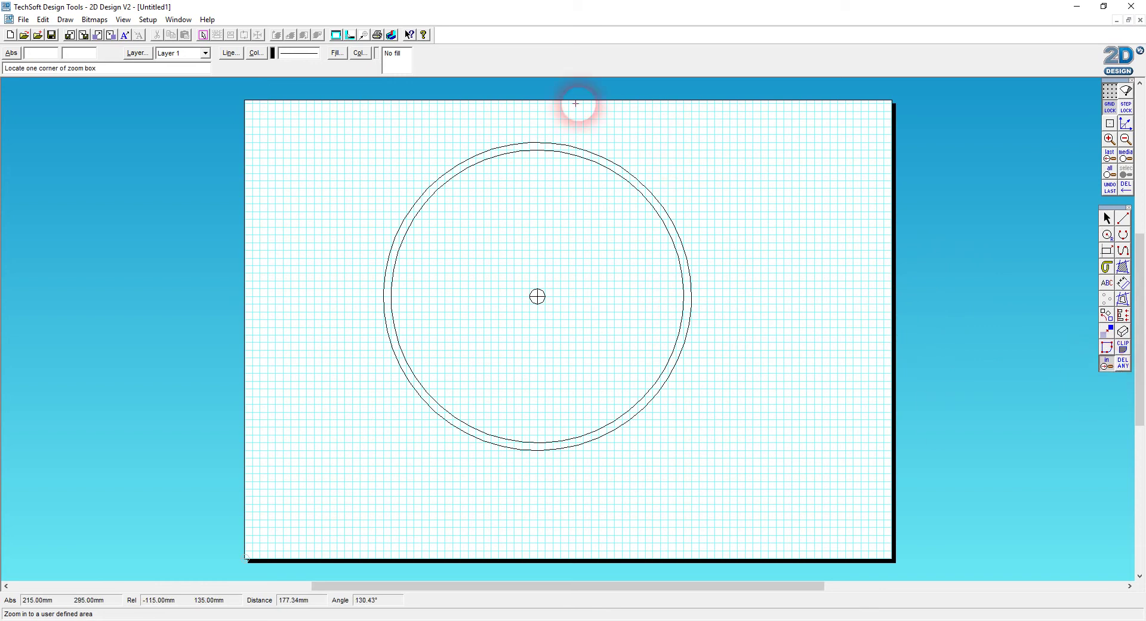
Draw a rectangle about 5 mm wide and 20 mm high below the clock's inner circle, with one long side on the vertical centre
left_click(599, 319)
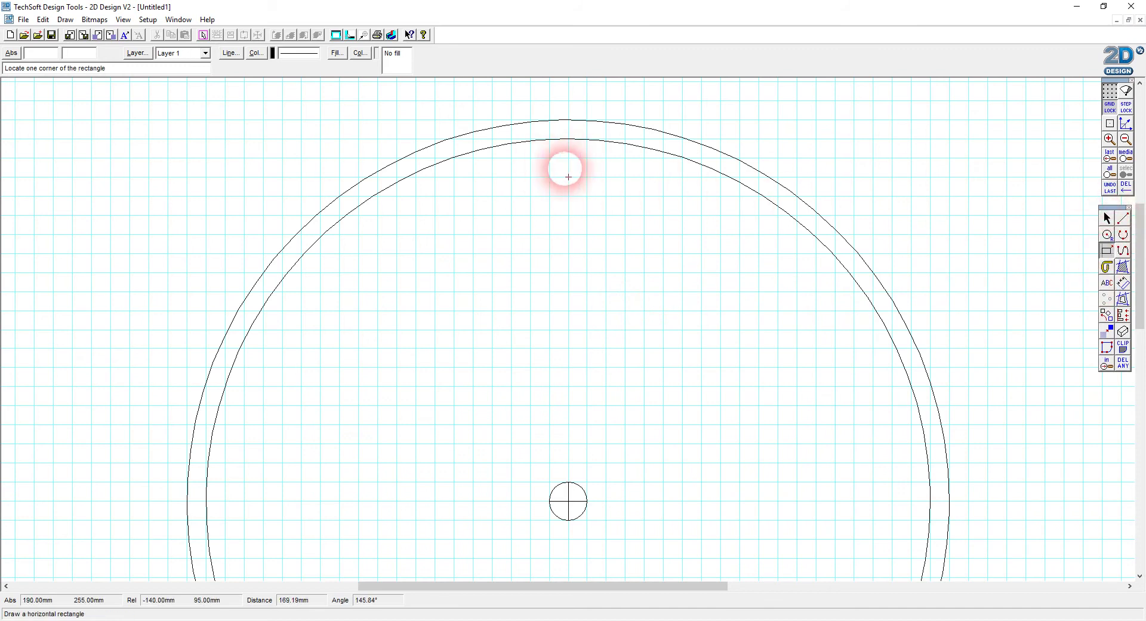
left_click(550, 159)
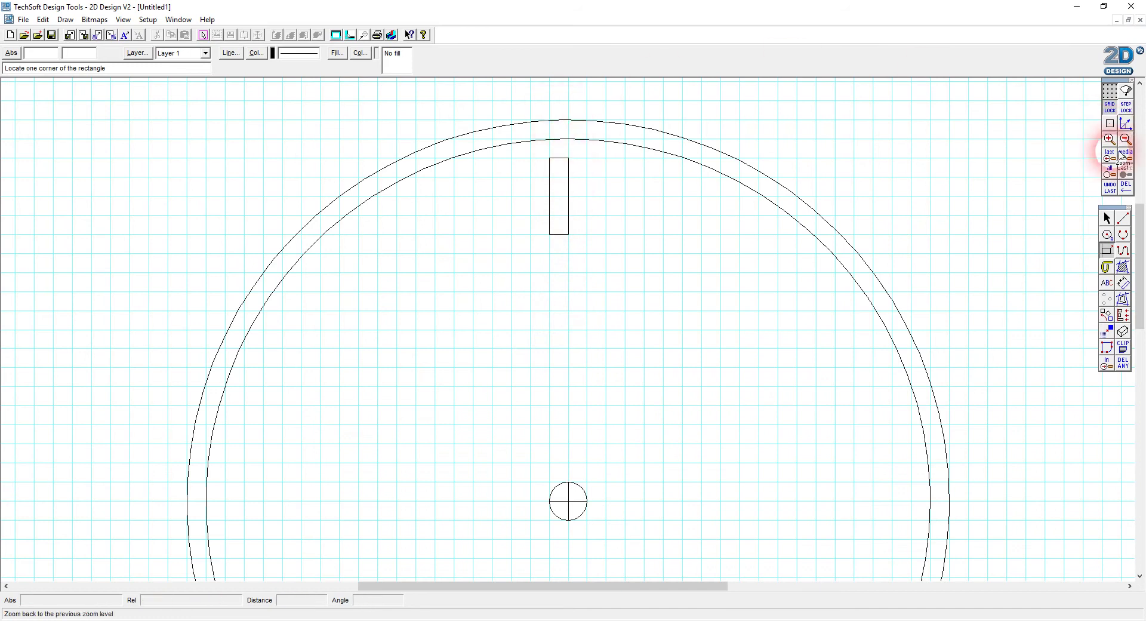
Draw a vertical guide line about 60 mm long through the top of the clock, aligned with its centre
left_click(1123, 218)
left_click(568, 102)
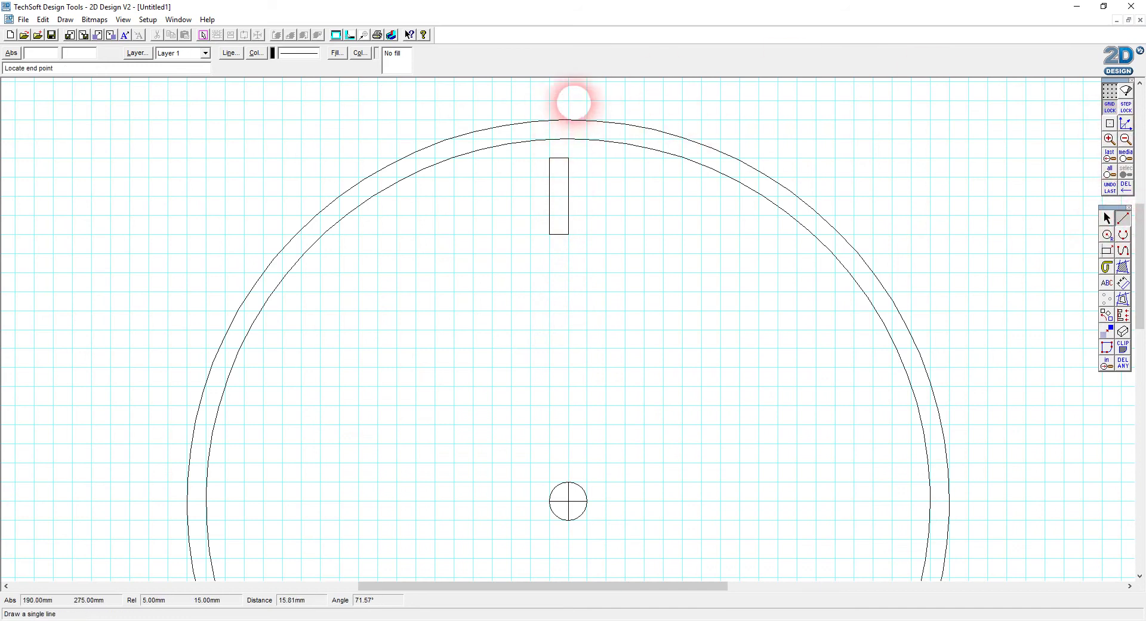
left_click(568, 329)
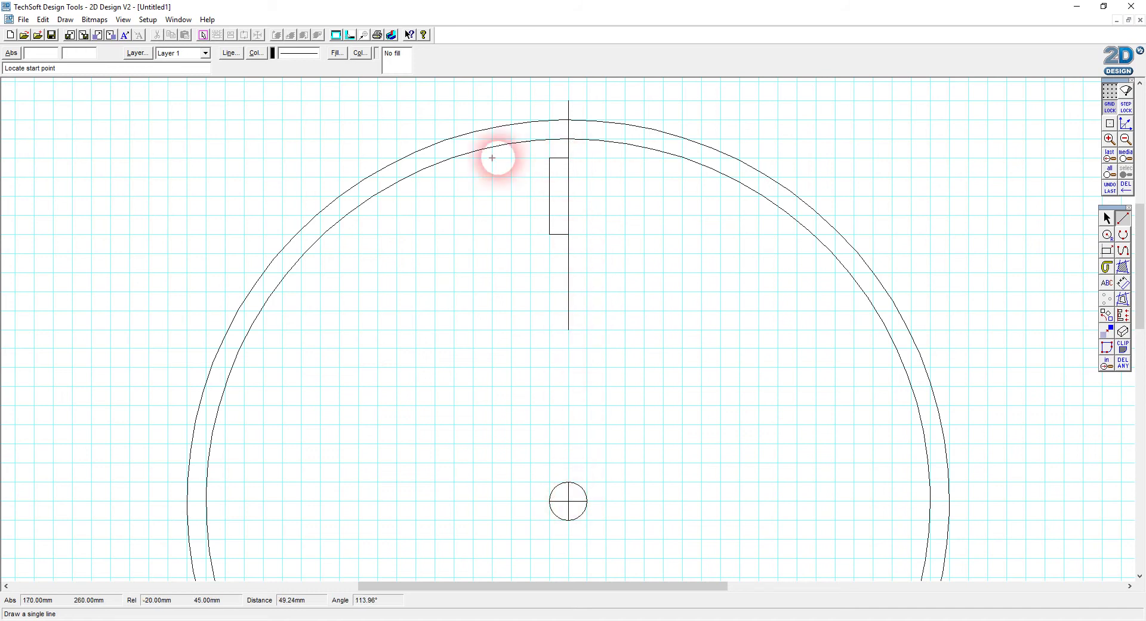
Turn off grid lock, move the rectangle so it straddles the vertical guide line, and delete it
left_click(1108, 218)
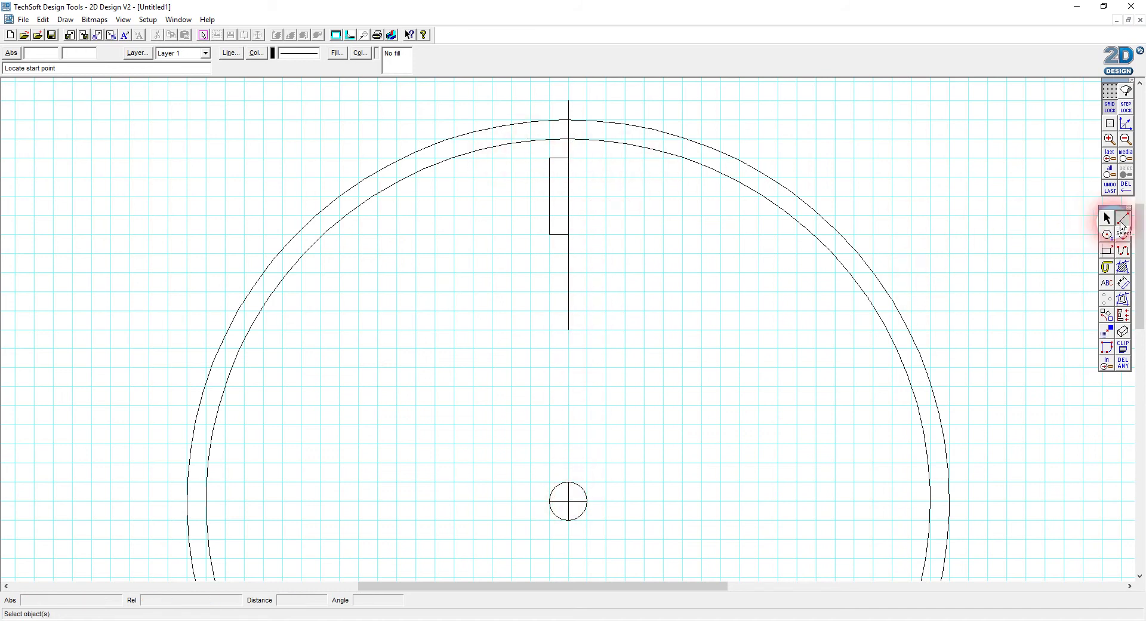
left_click(561, 167)
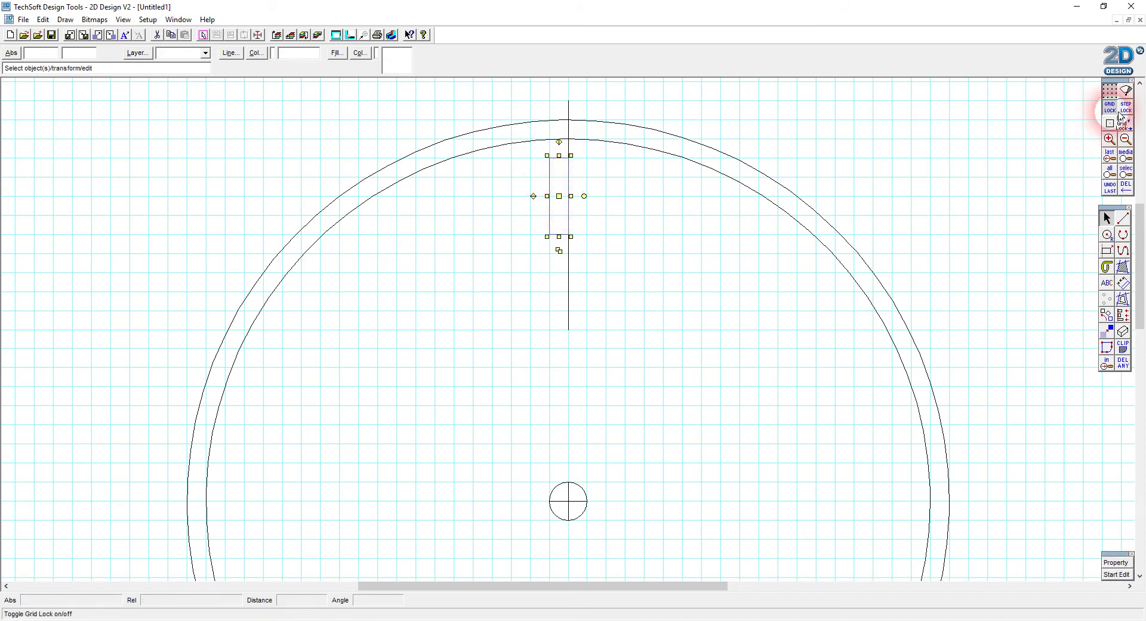
left_click(1109, 121)
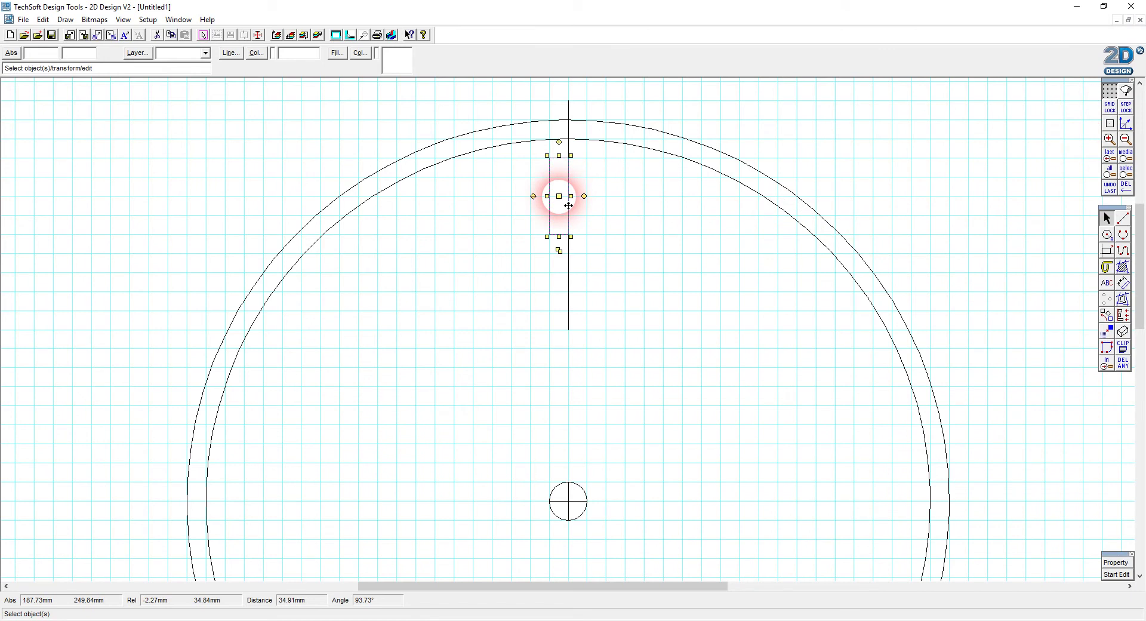
left_click_drag(569, 205, 579, 205)
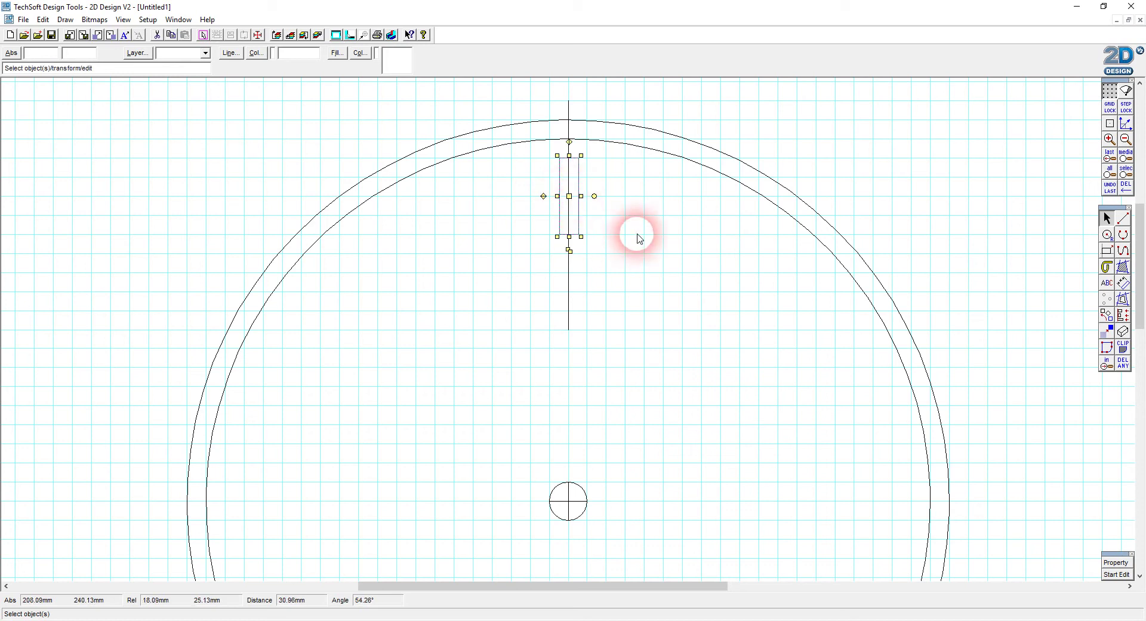
key("Delete")
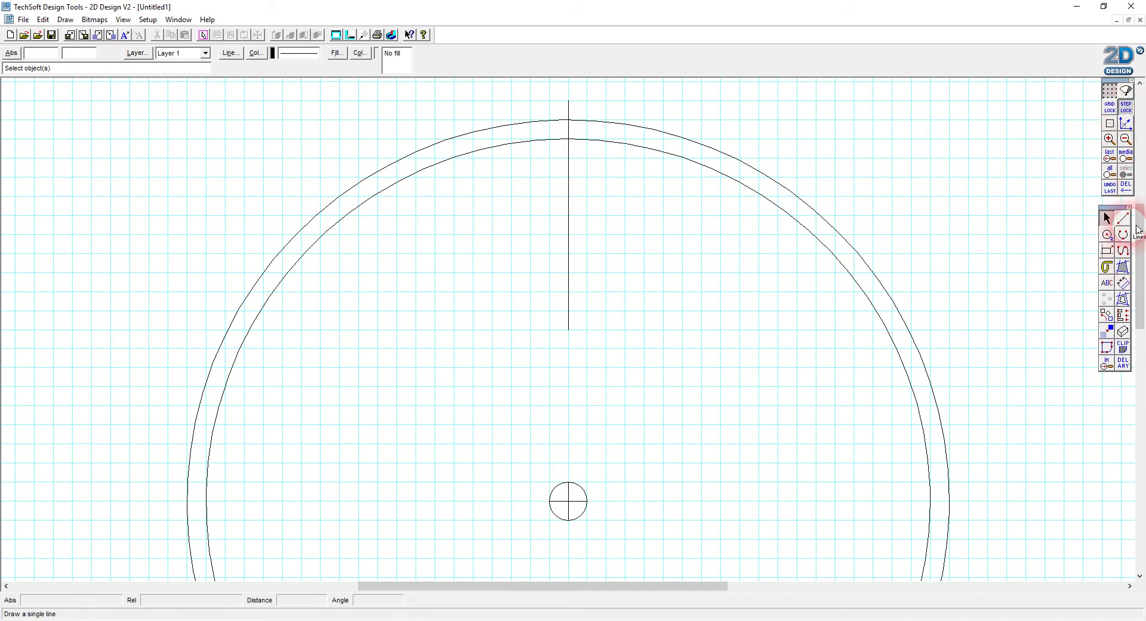
Turn on step lock and accept the grid settings with 1 mm step spacing in X and Y
right_click(1127, 108)
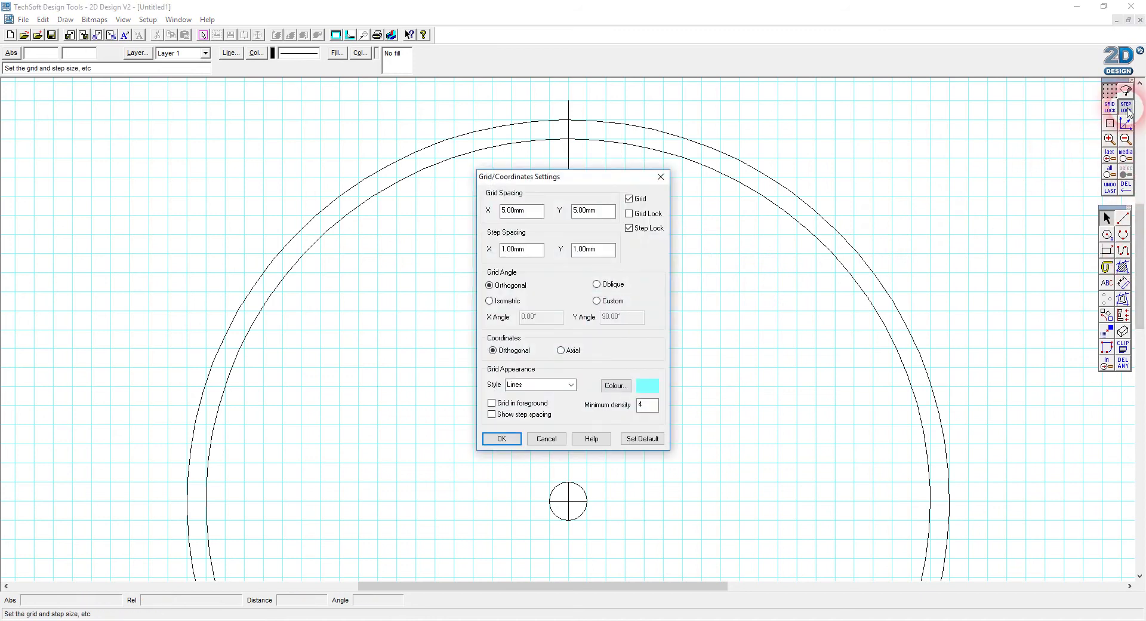
left_click(596, 249)
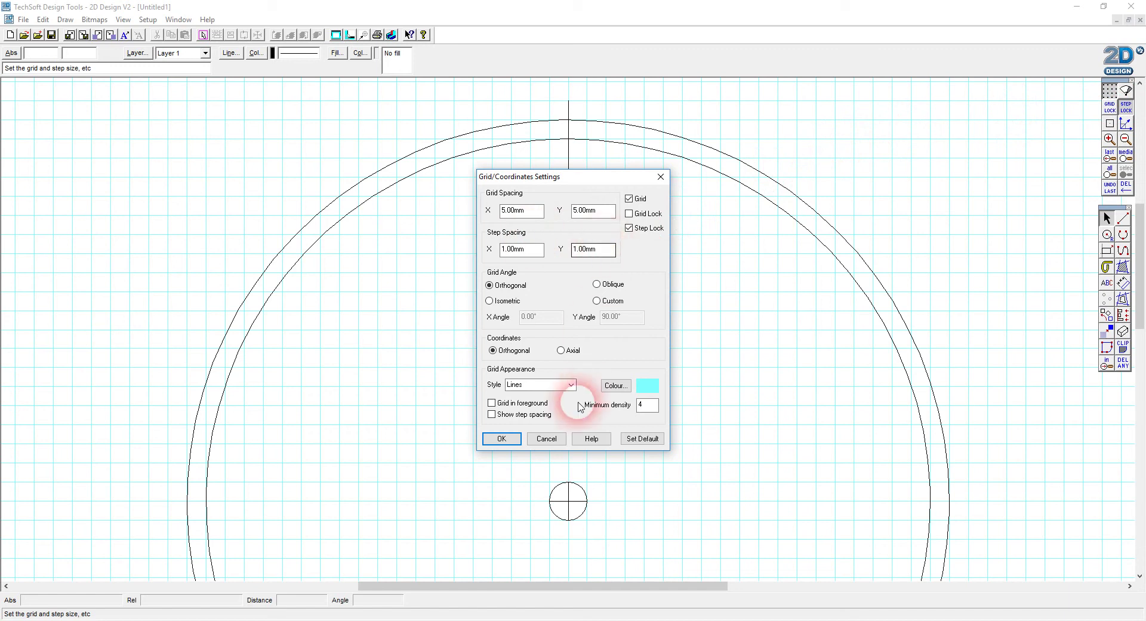
left_click(517, 439)
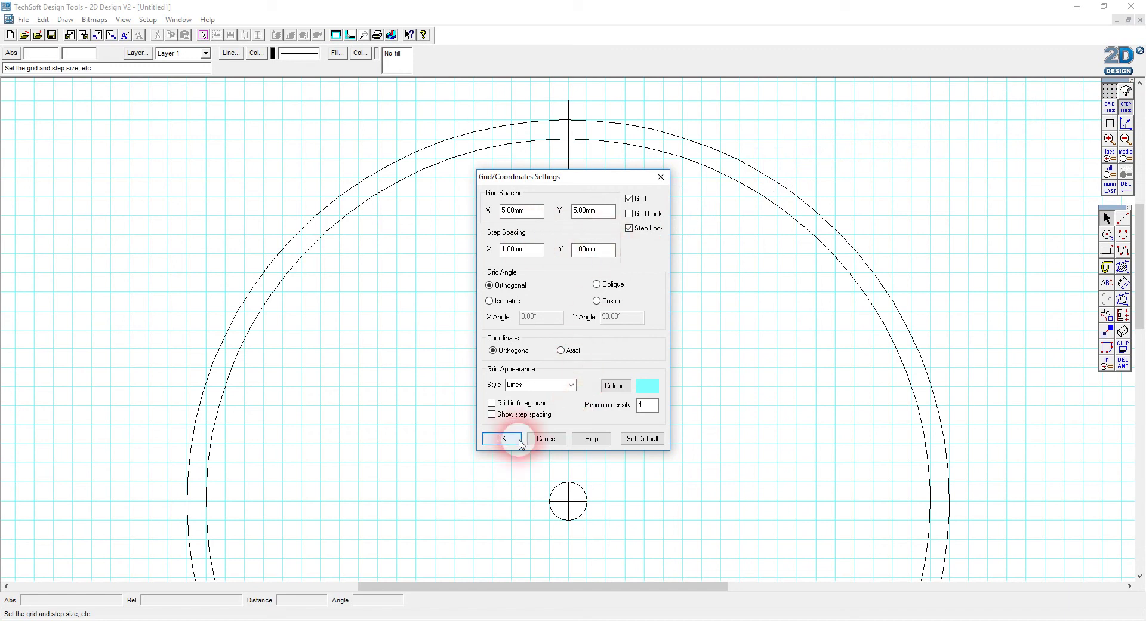
Draw a 4 mm by 15 mm rectangle centred on the guide line just inside the border, and dimension its width and height
left_click(1106, 250)
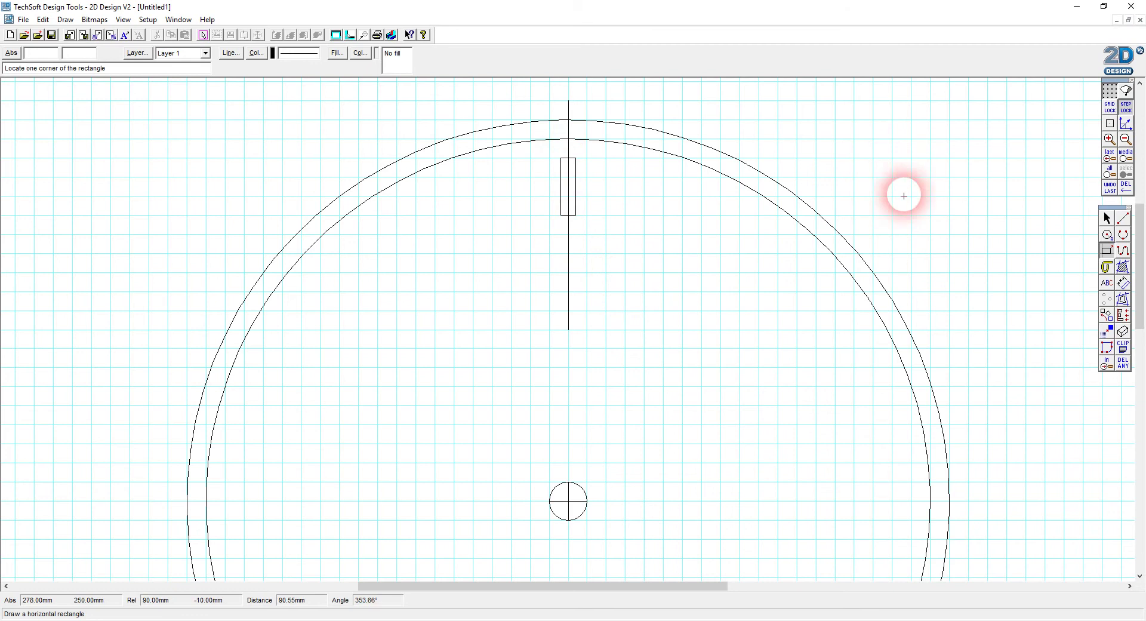
left_click(1124, 280)
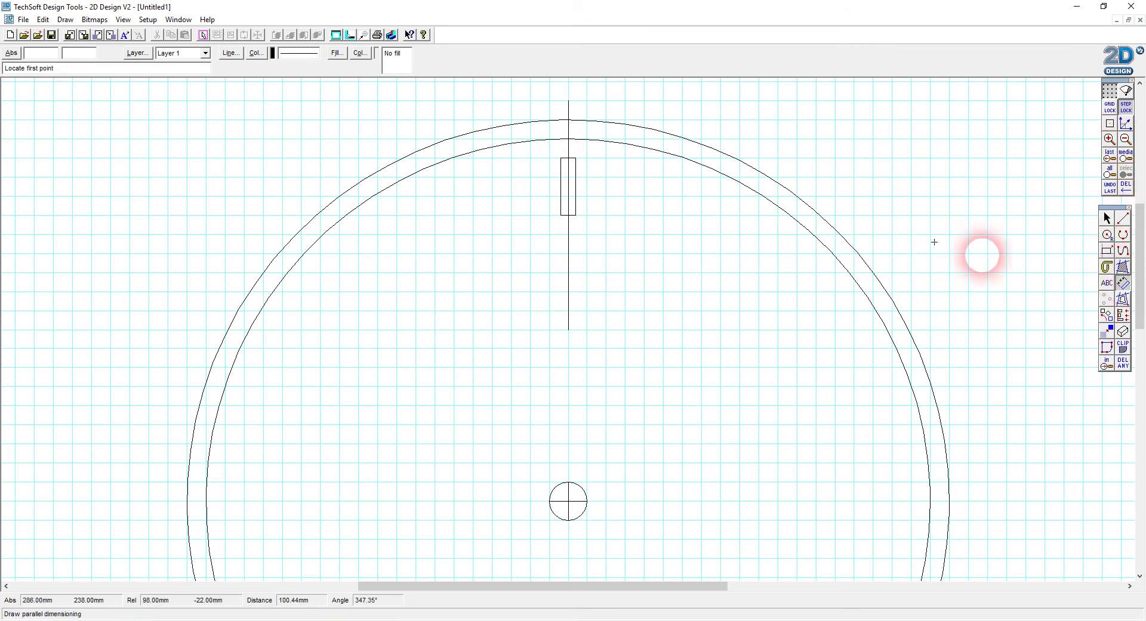
left_click(568, 159)
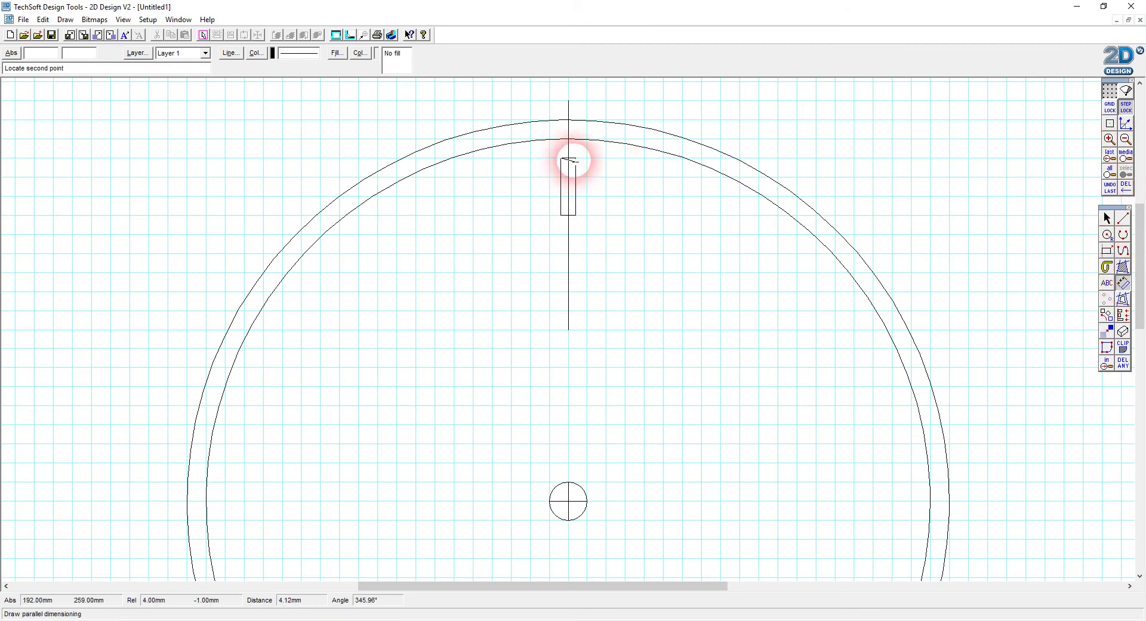
left_click(575, 157)
left_click(442, 111)
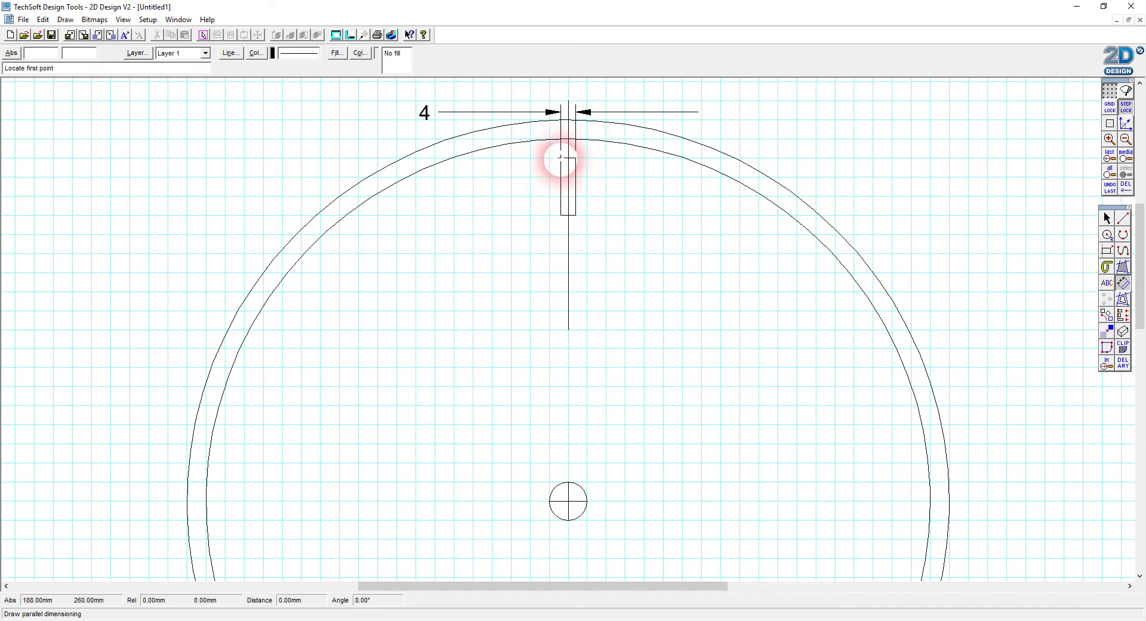
left_click(561, 157)
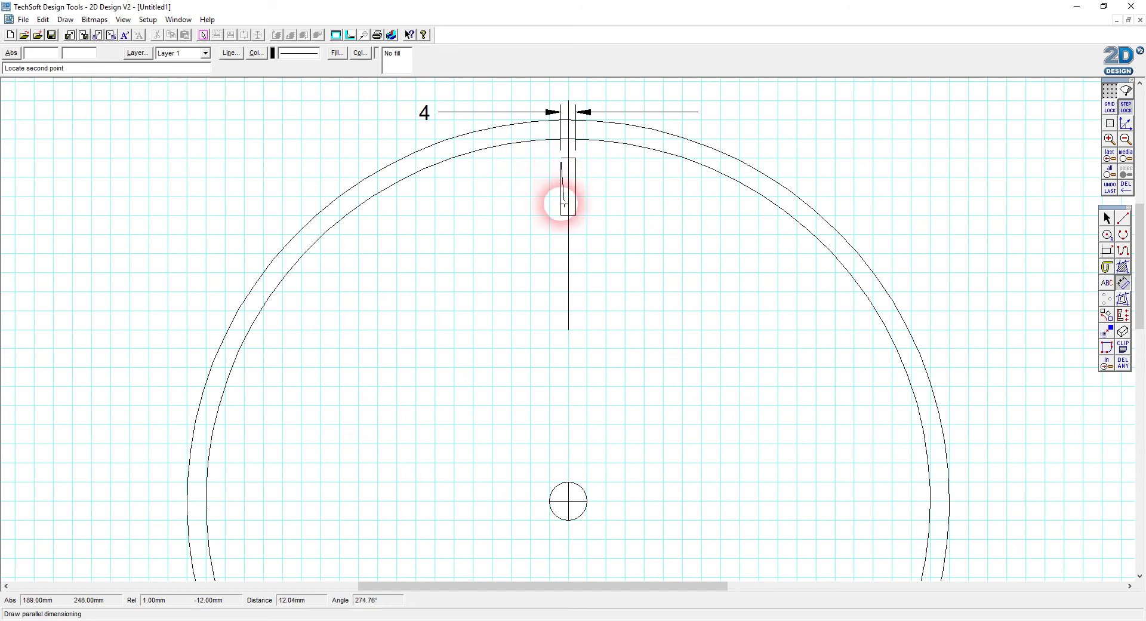
left_click(476, 248)
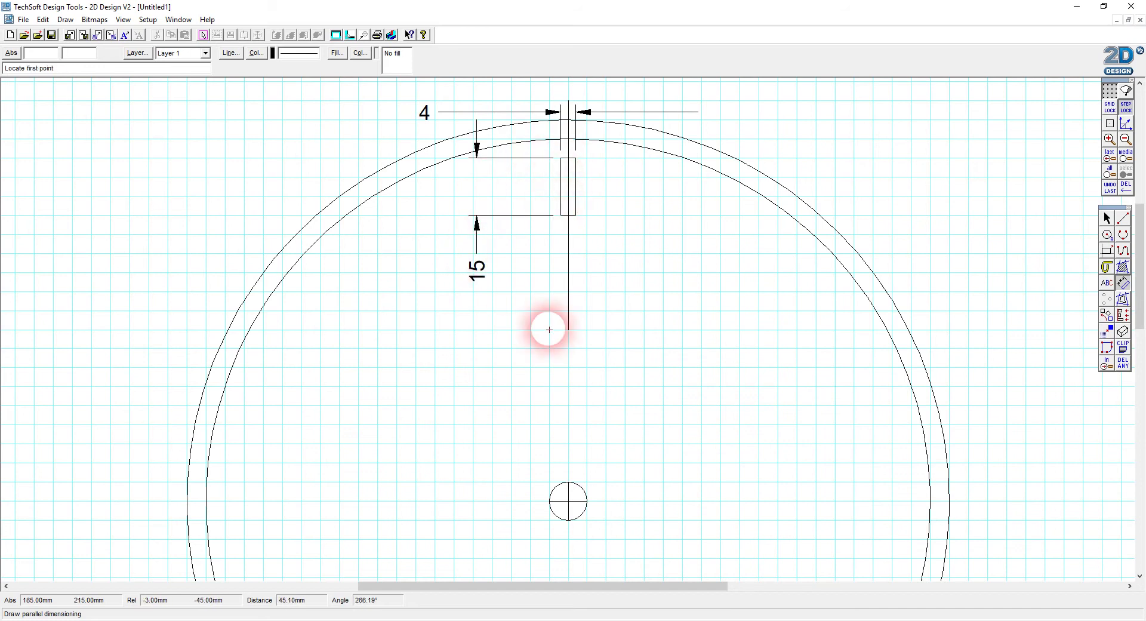
Delete the width and height dimensions together with the rectangle on the guide line
left_click(1123, 362)
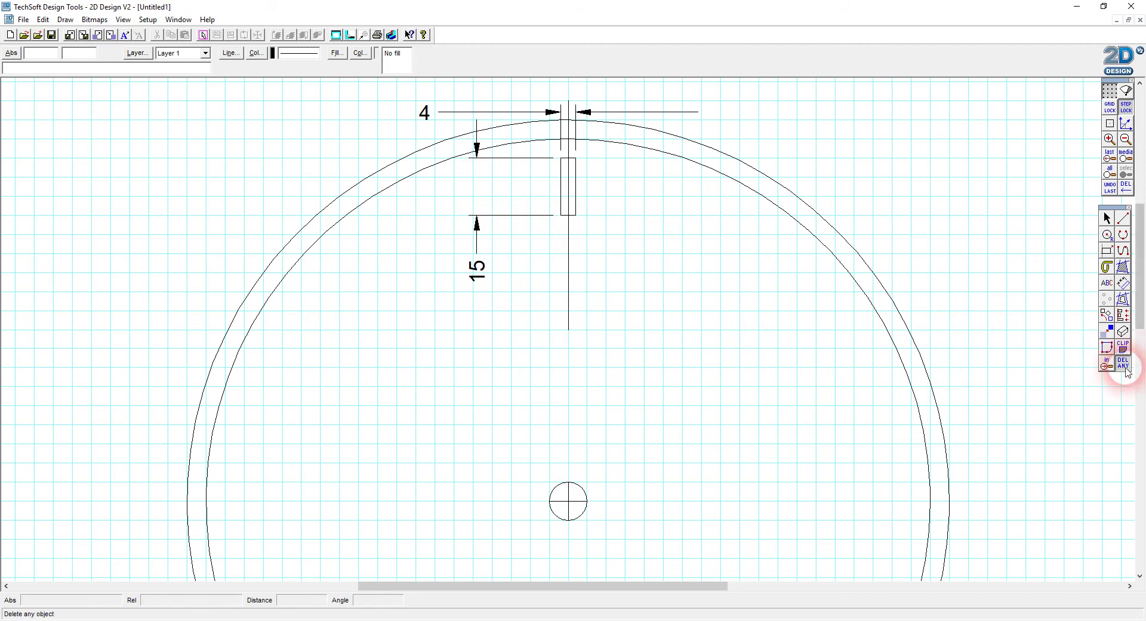
left_click(499, 222)
left_click(660, 111)
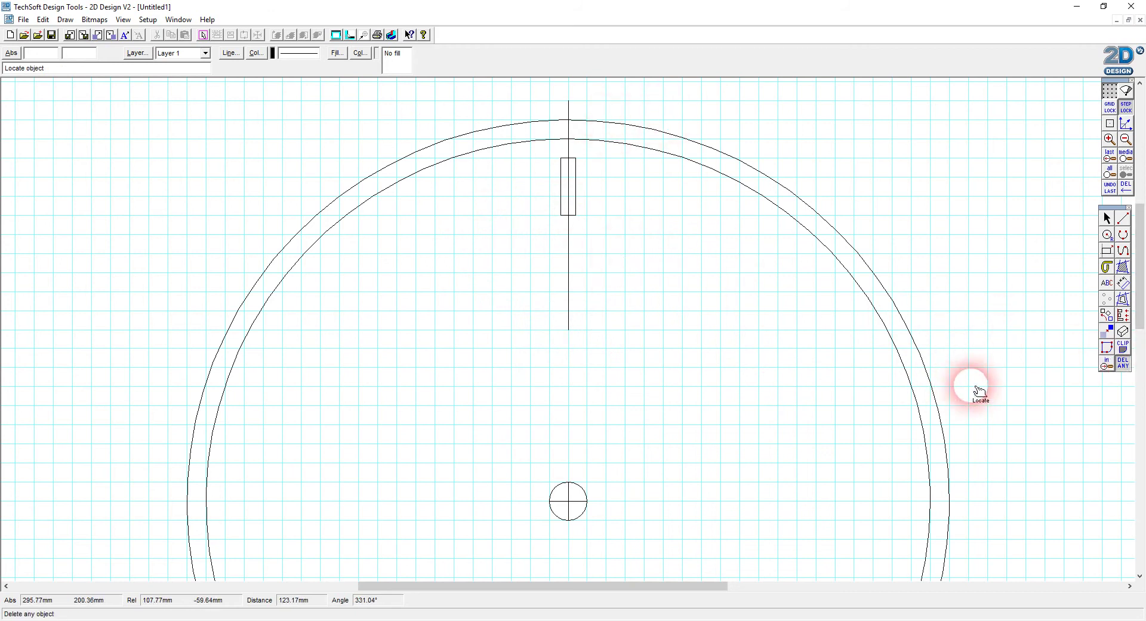
left_click(587, 200)
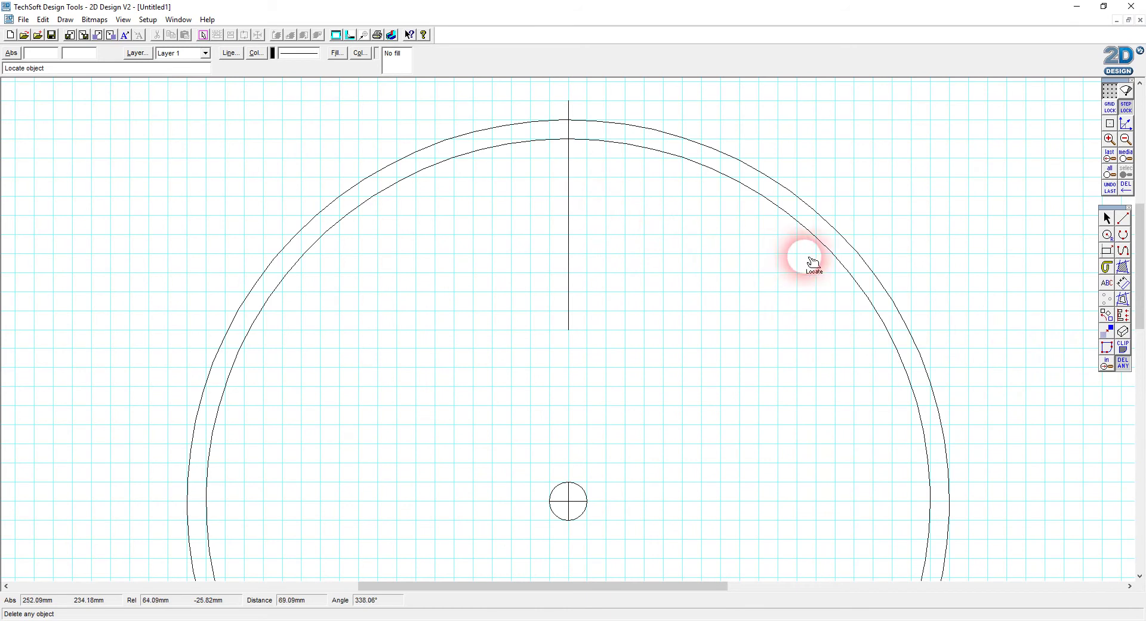
Set the step spacing to 2.5 mm in both X and Y
left_click(1125, 119)
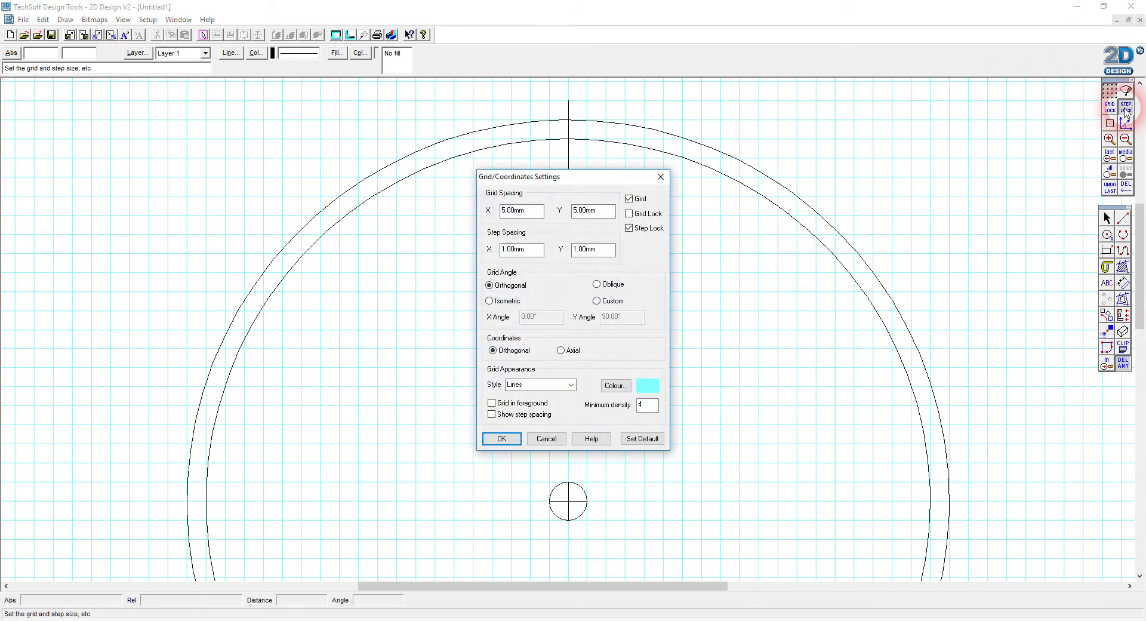
double_click(520, 249)
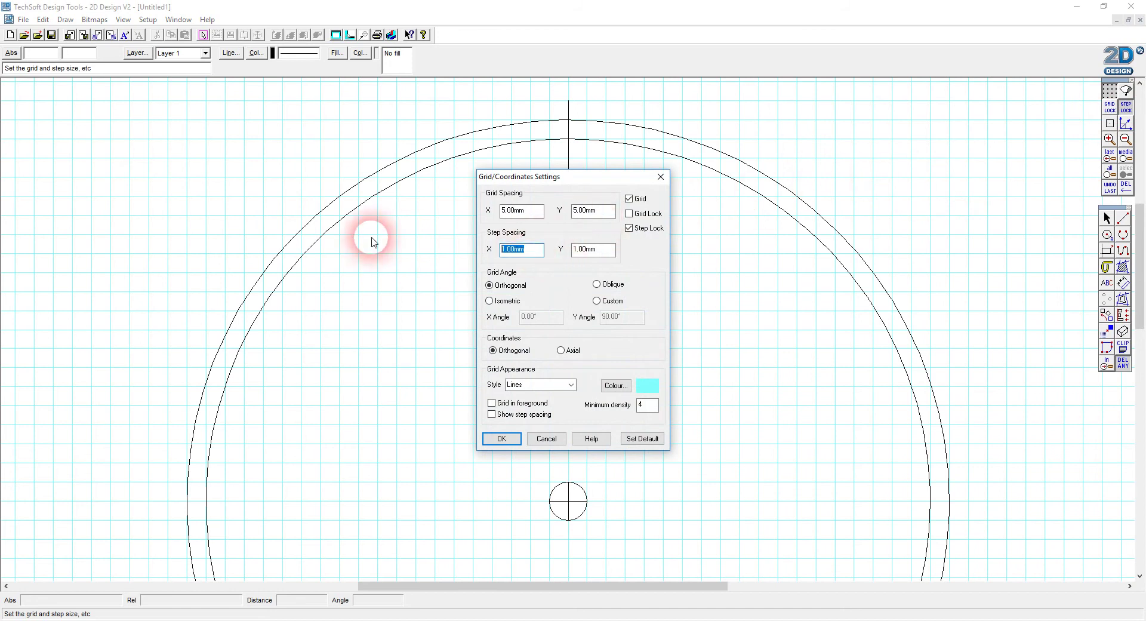
type("2.5")
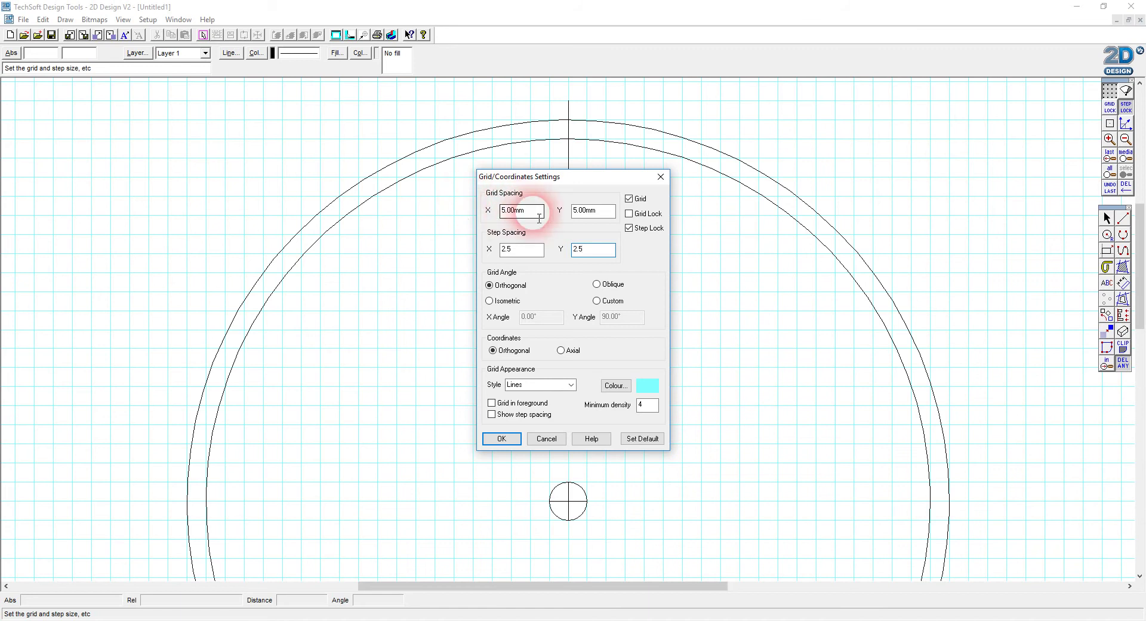
left_click(502, 439)
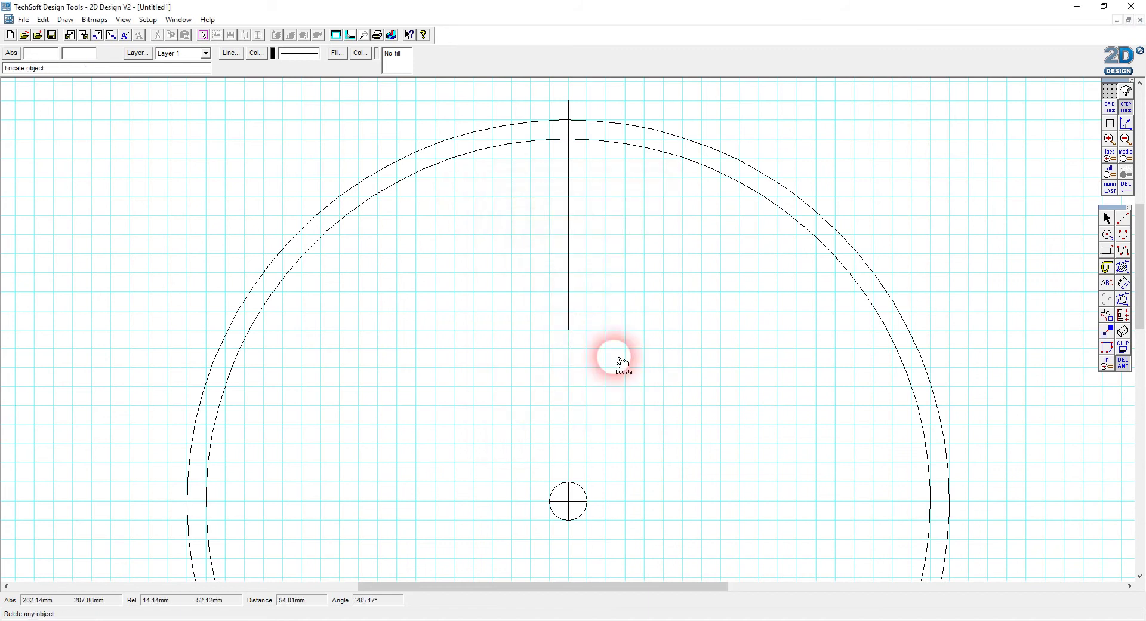
Draw a 5 mm by 15 mm rectangle centred on the guide line just inside the border, and undo it
left_click(1107, 250)
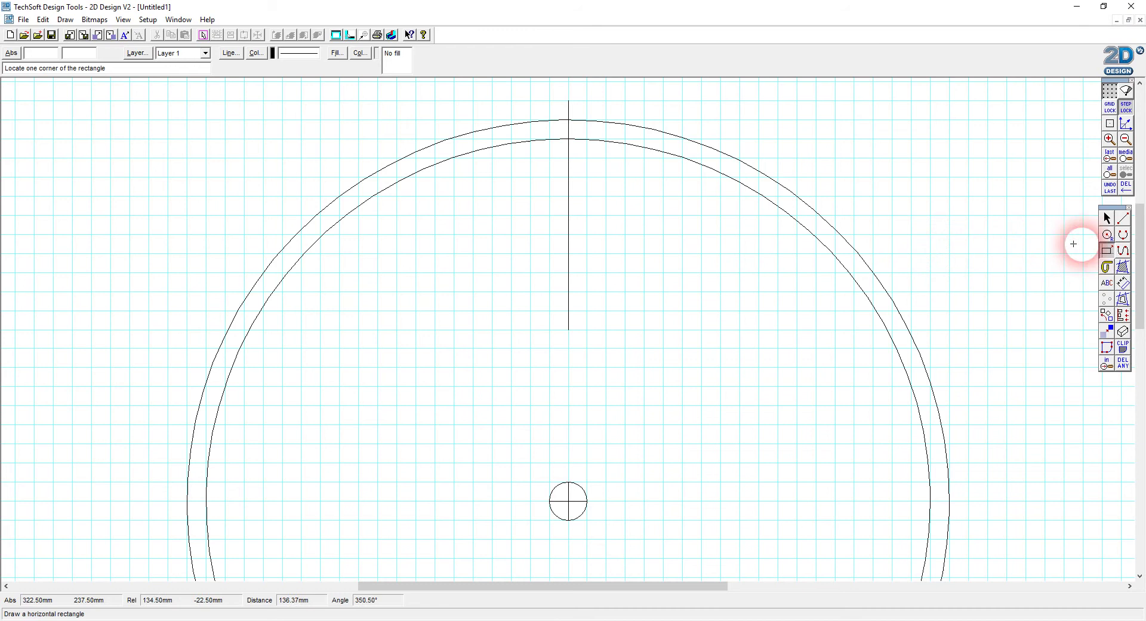
left_click(559, 158)
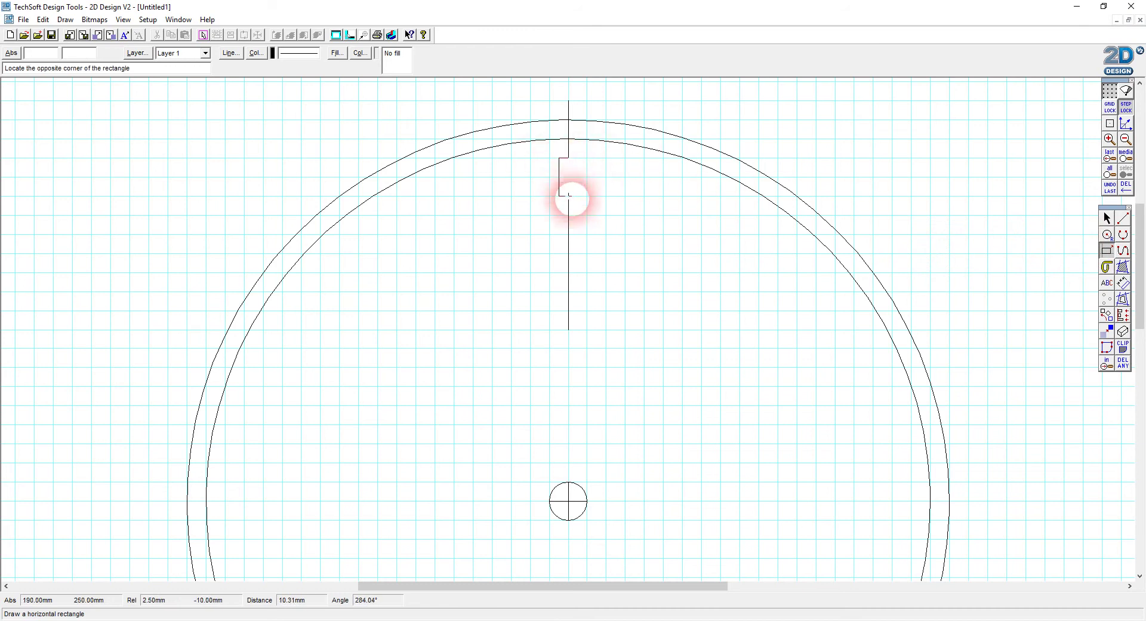
left_click(578, 215)
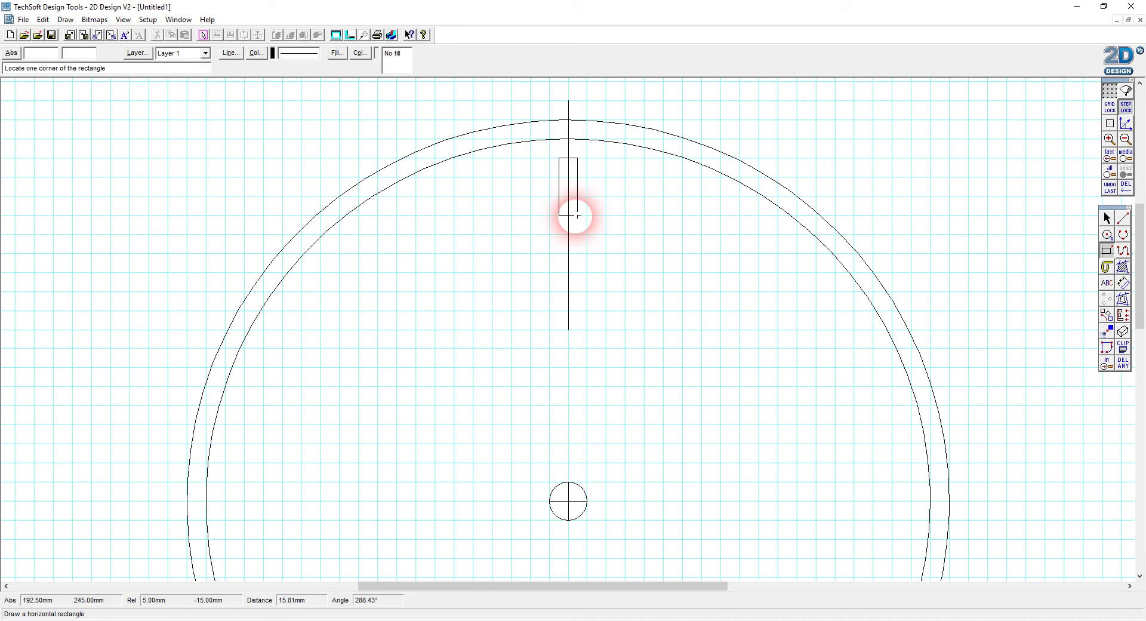
left_click(1107, 218)
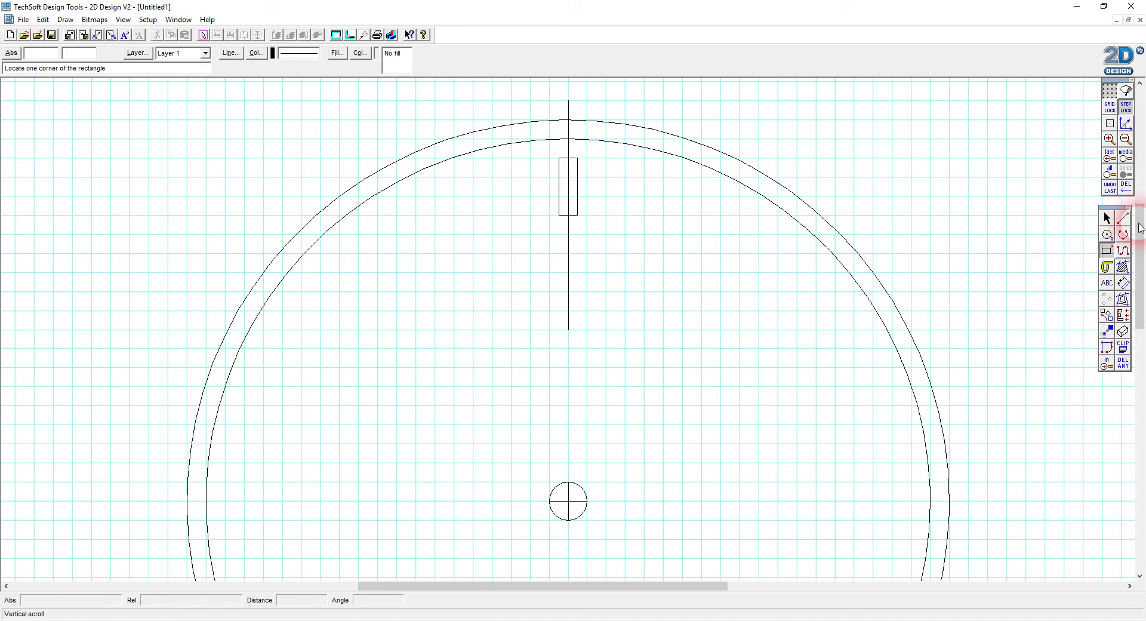
left_click(1109, 187)
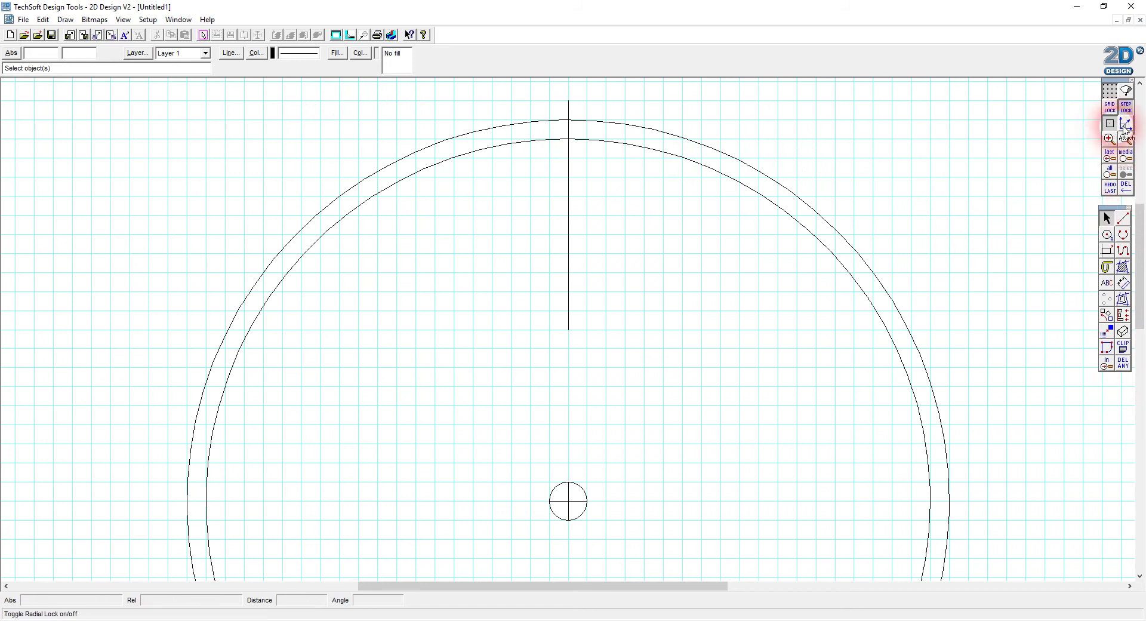
Redraw the 5 mm by 15 mm hour marker rectangle centred on the guide line, and move the Calculator window off the drawing
left_click(1107, 253)
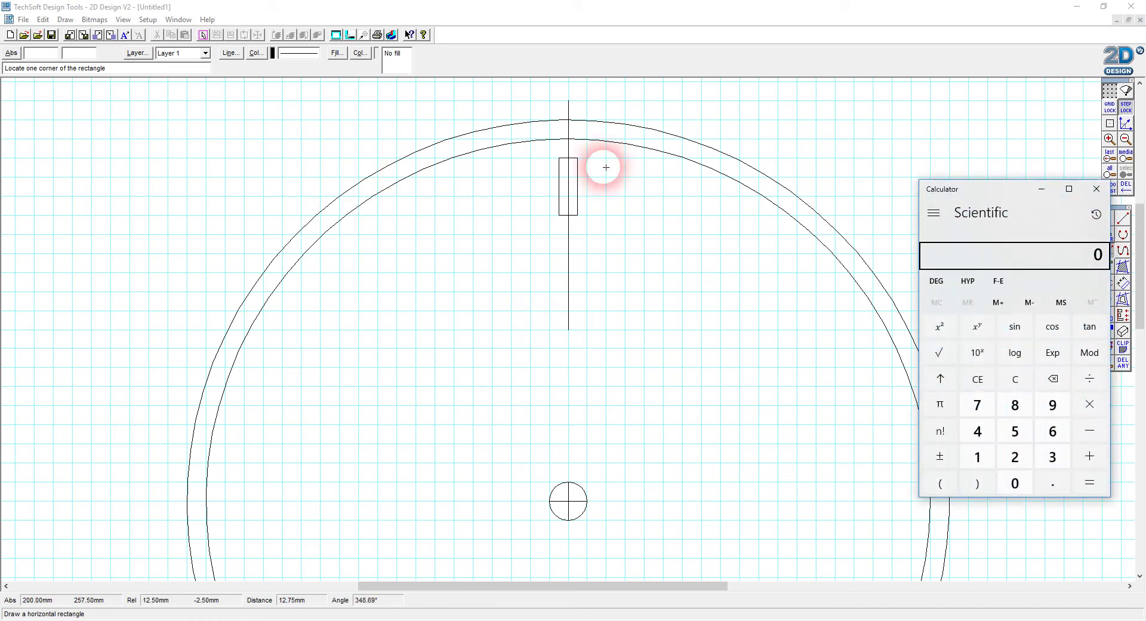
left_click_drag(1003, 192, 0, 123)
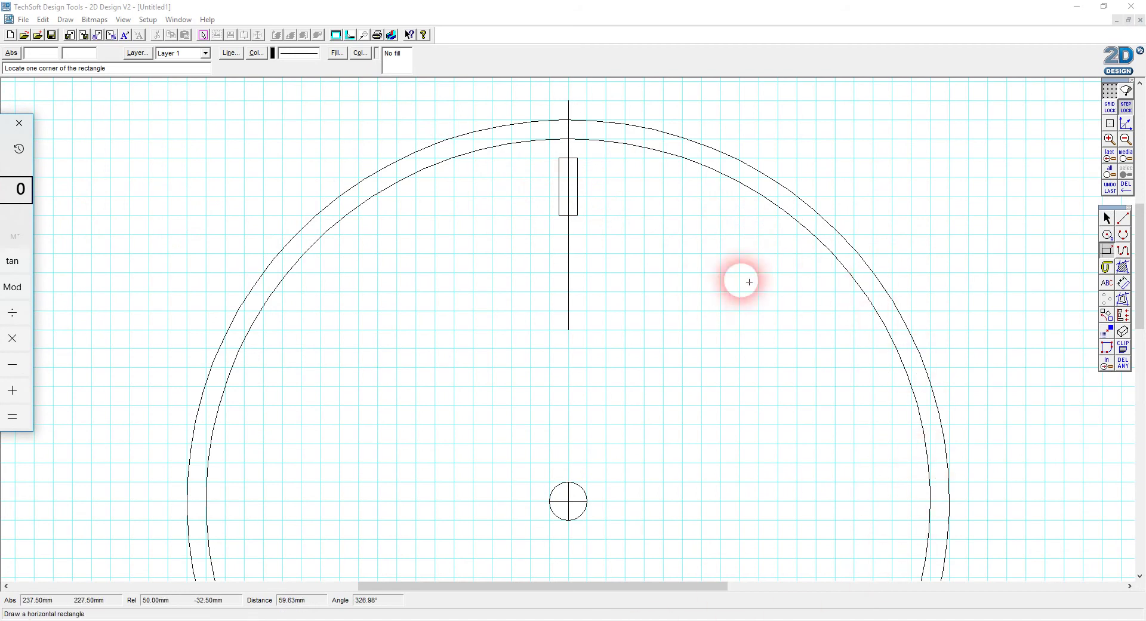
Select the hour marker rectangle inside the border and open its rotation settings
left_click(1107, 219)
left_click(578, 200)
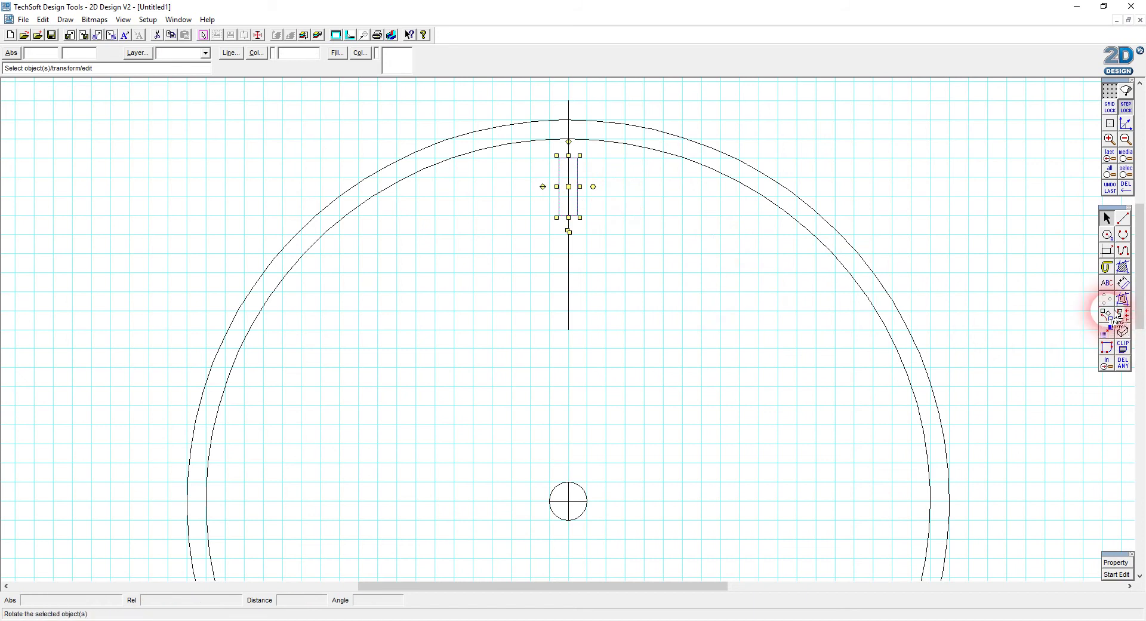
double_click(1108, 318)
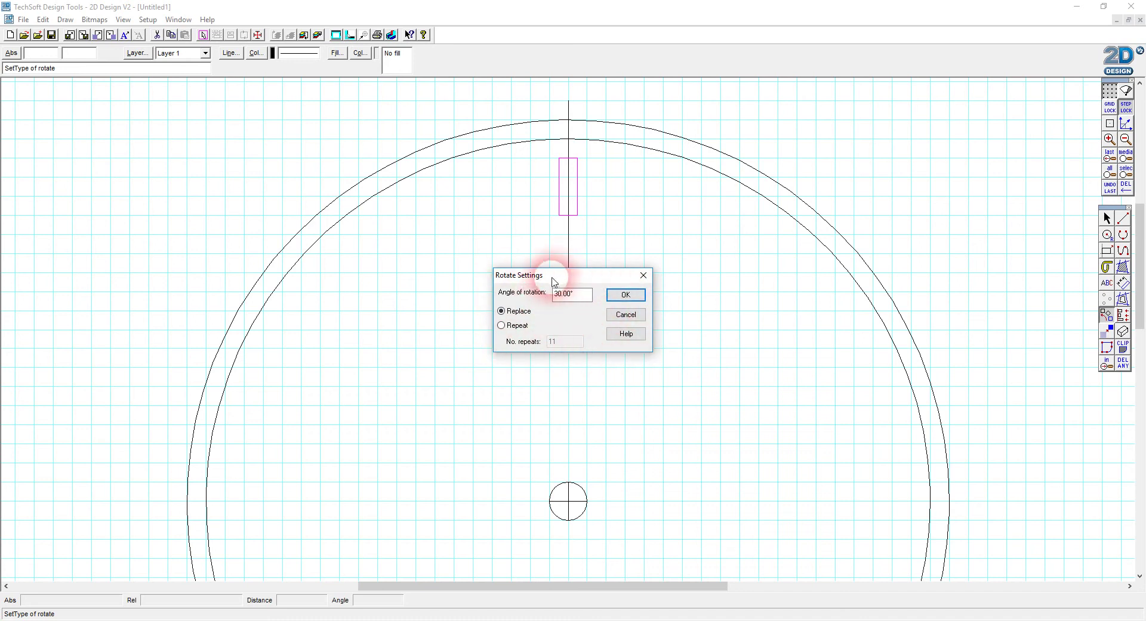
left_click_drag(553, 278, 785, 232)
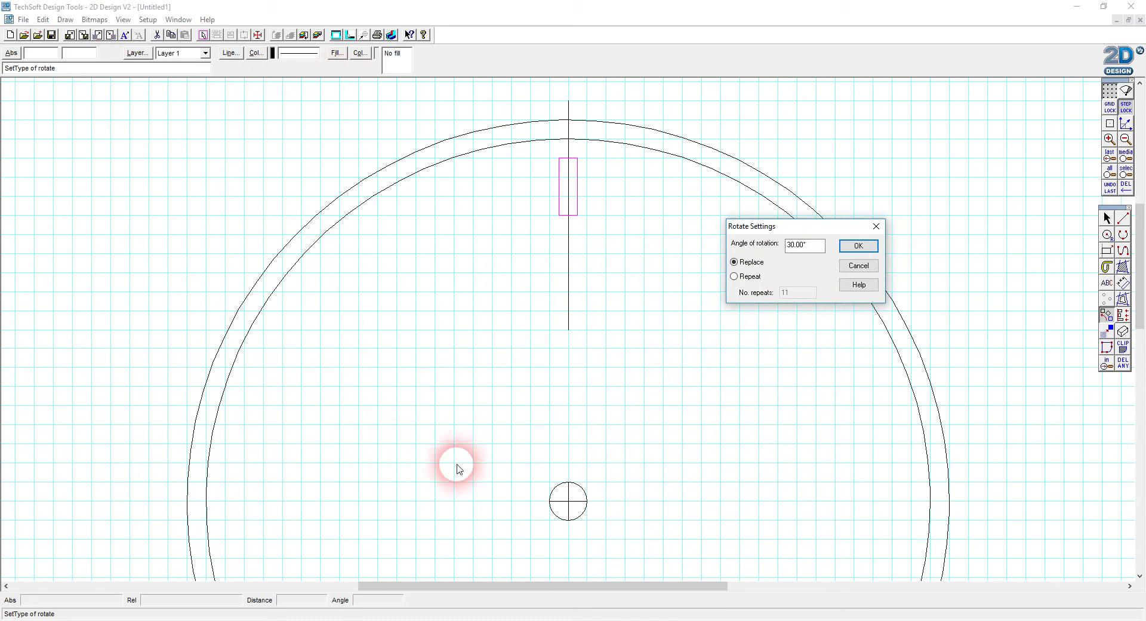
Switch to the Calculator and divide 360 by 12 to work out the angle between hour markers
left_click(335, 618)
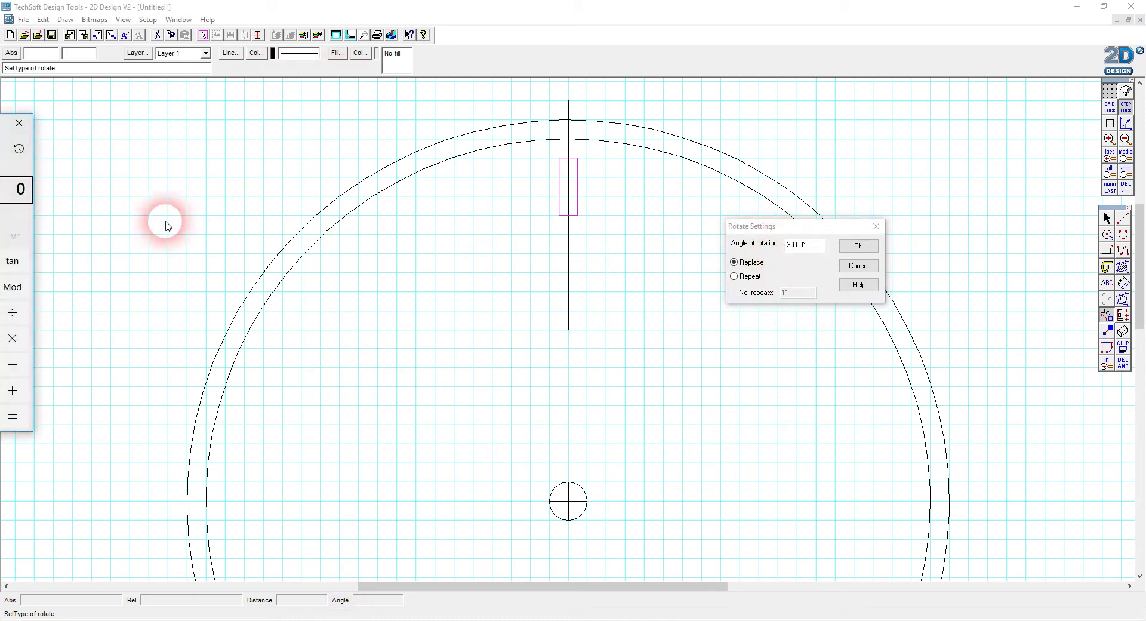
left_click_drag(3, 122, 289, 201)
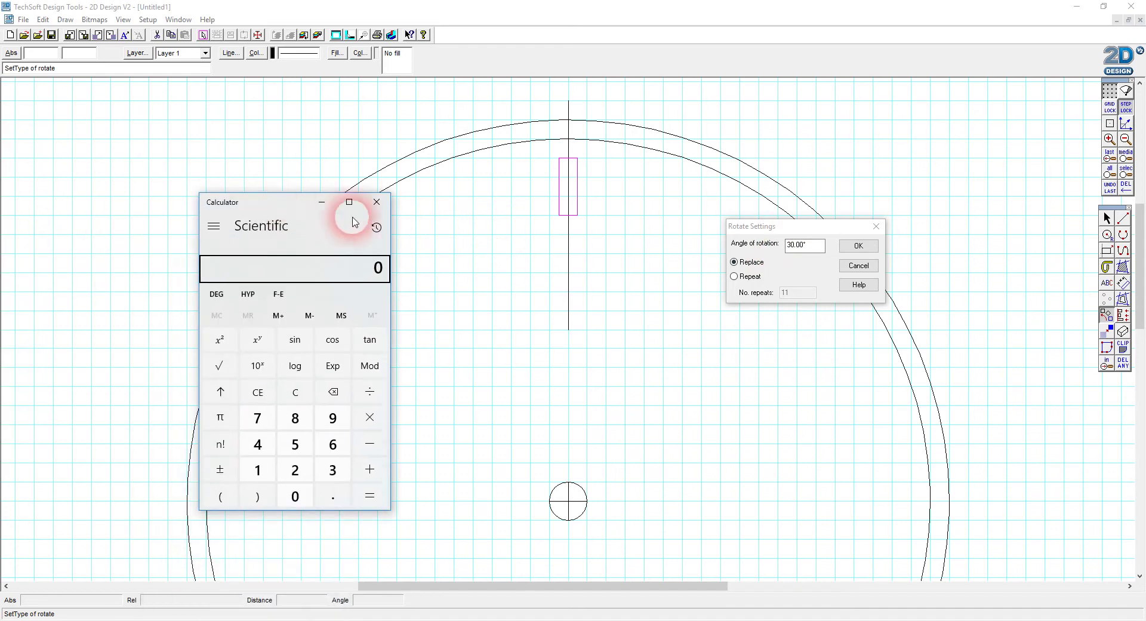
left_click(338, 474)
left_click(333, 446)
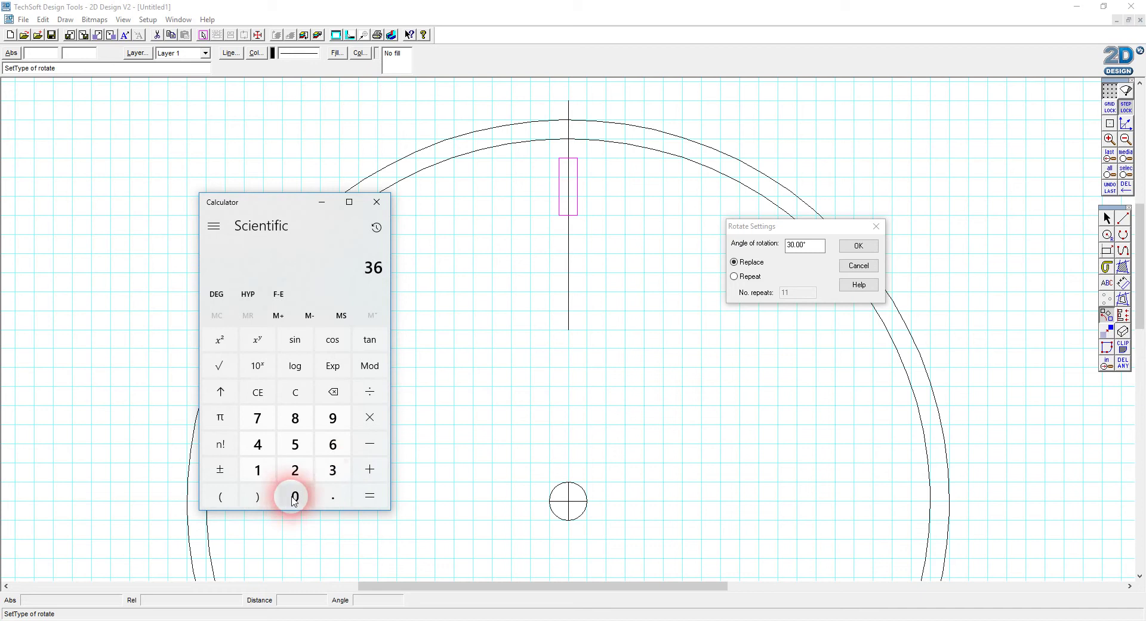
left_click(298, 498)
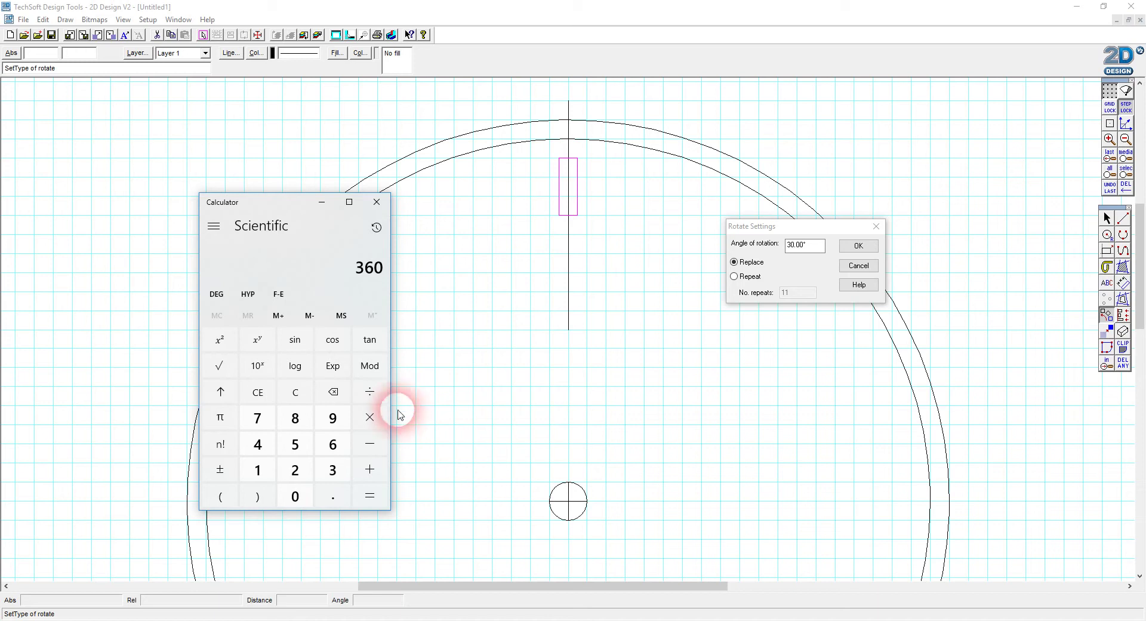
left_click(380, 394)
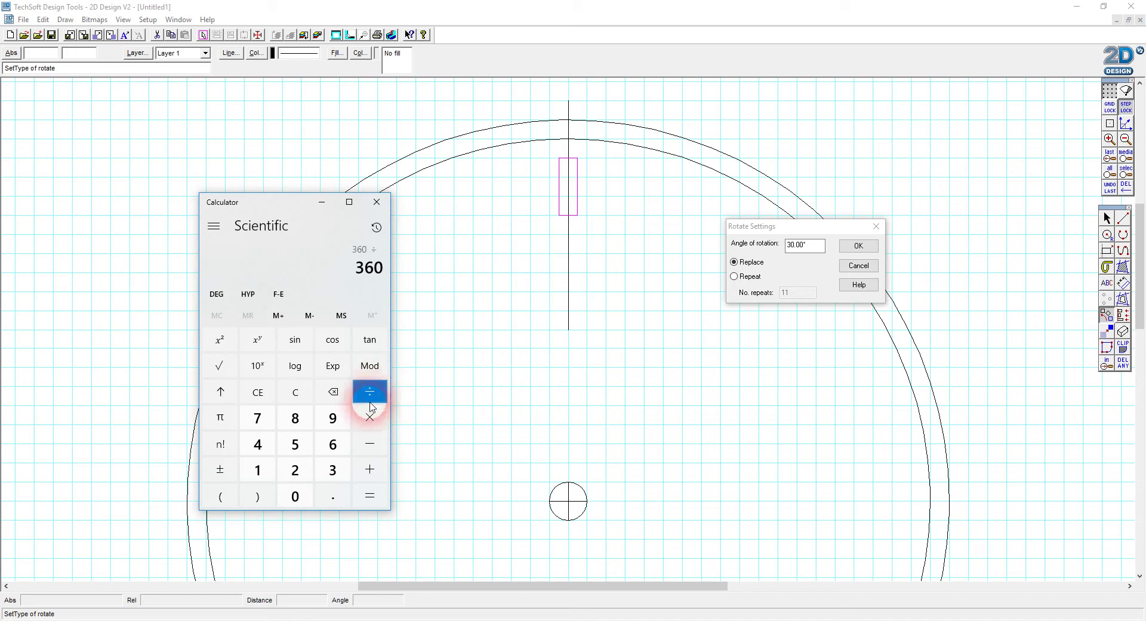
left_click(257, 470)
left_click(295, 470)
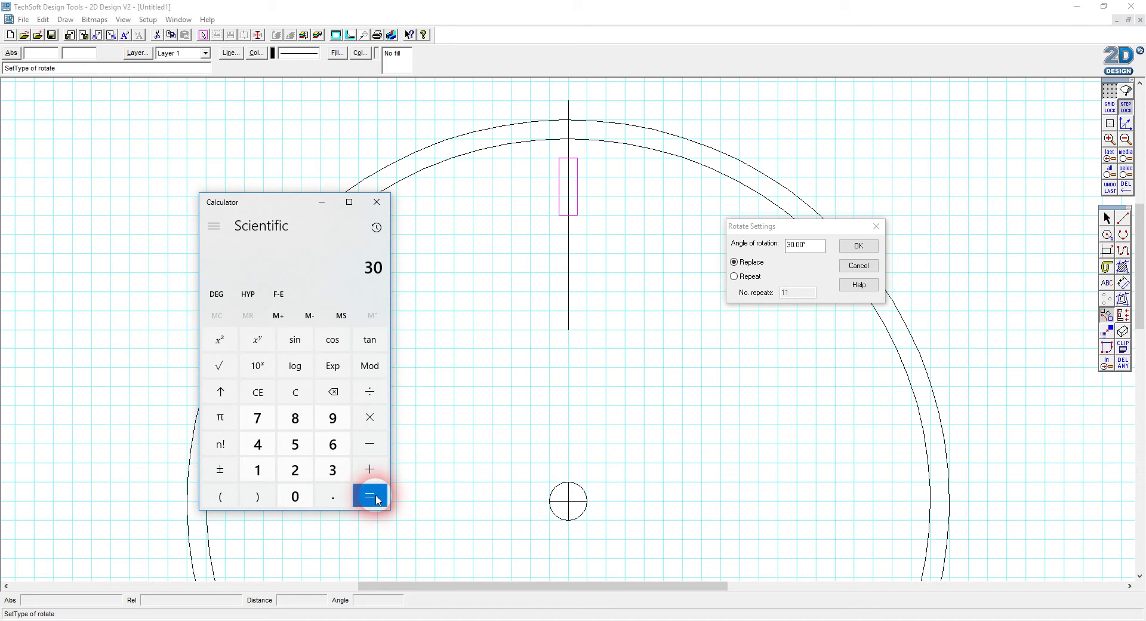
Set the marker's rotation to repeat 11 times at 30° and accept the settings
left_click_drag(803, 226, 951, 522)
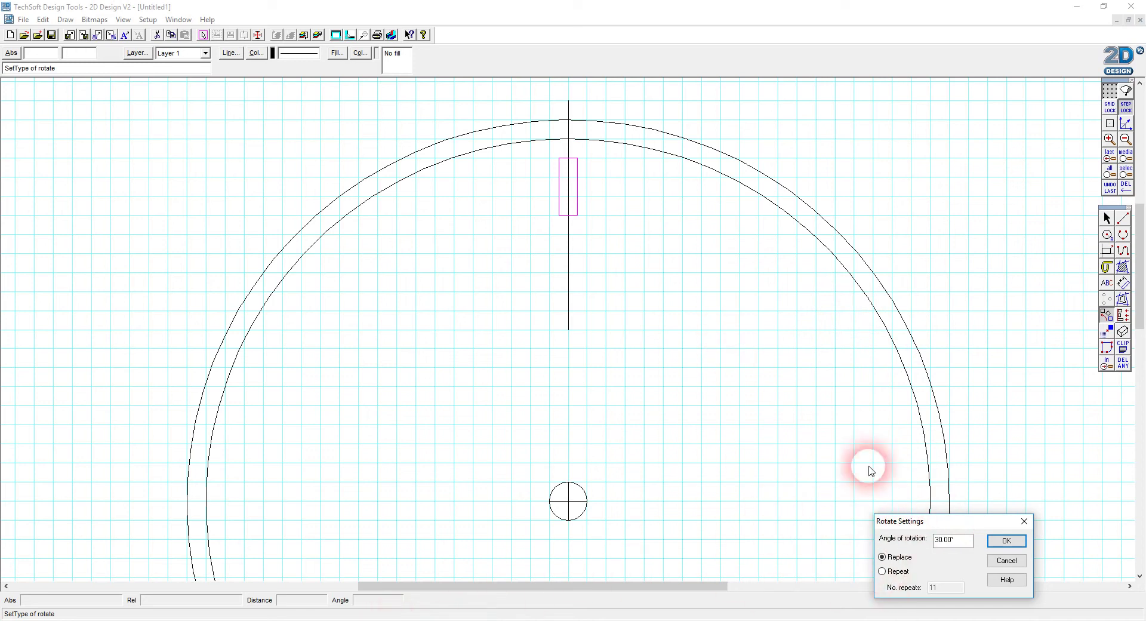
left_click(883, 571)
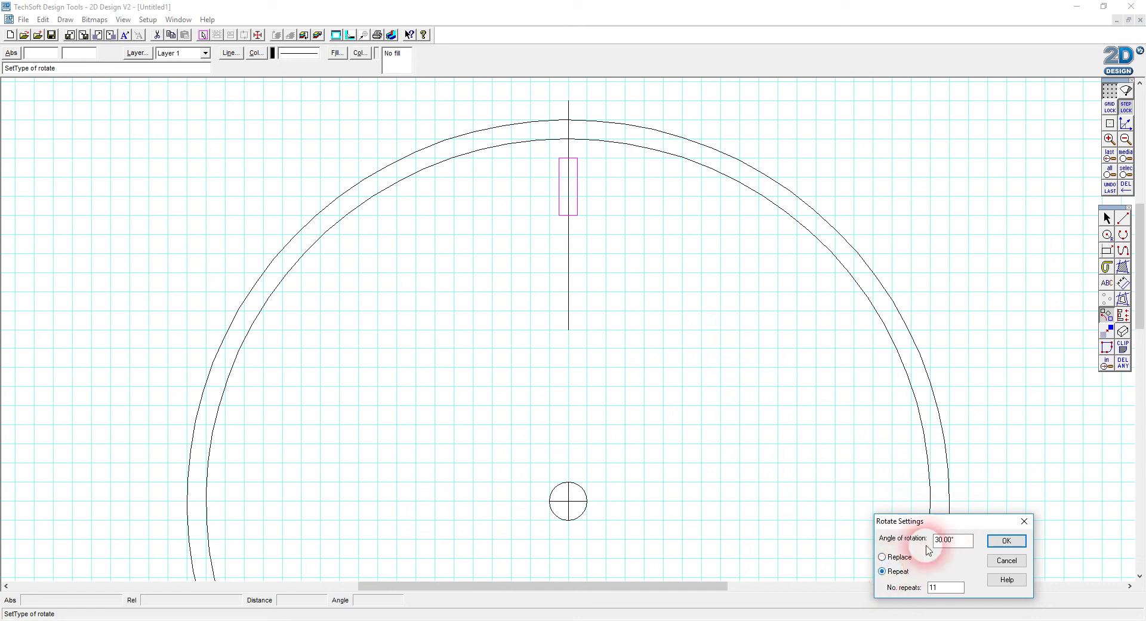
left_click_drag(951, 522, 419, 262)
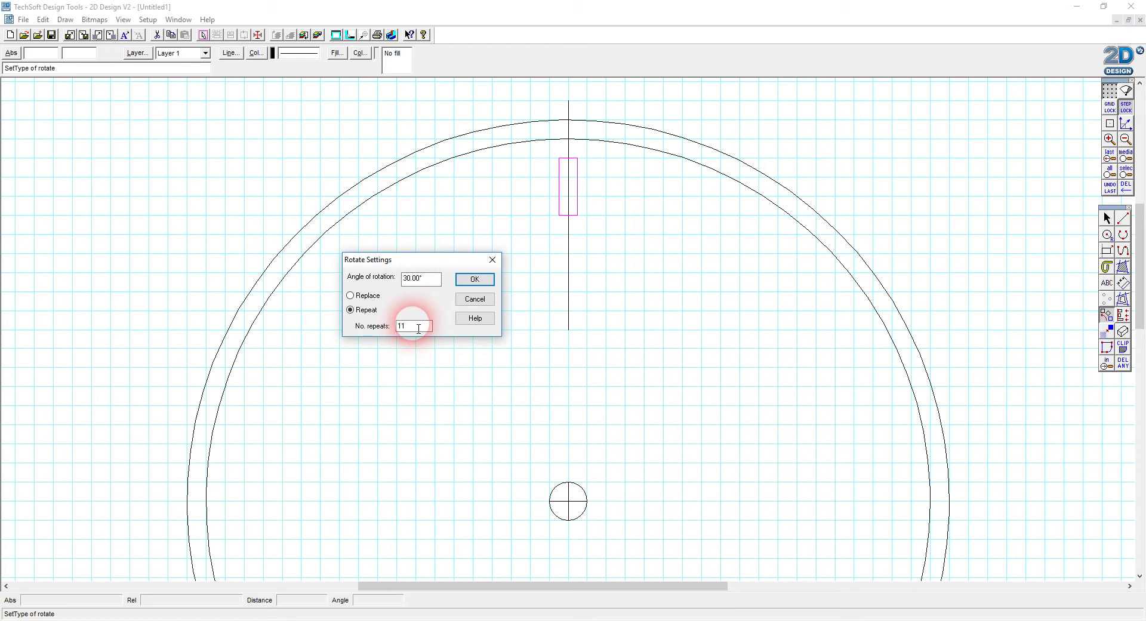
left_click(480, 281)
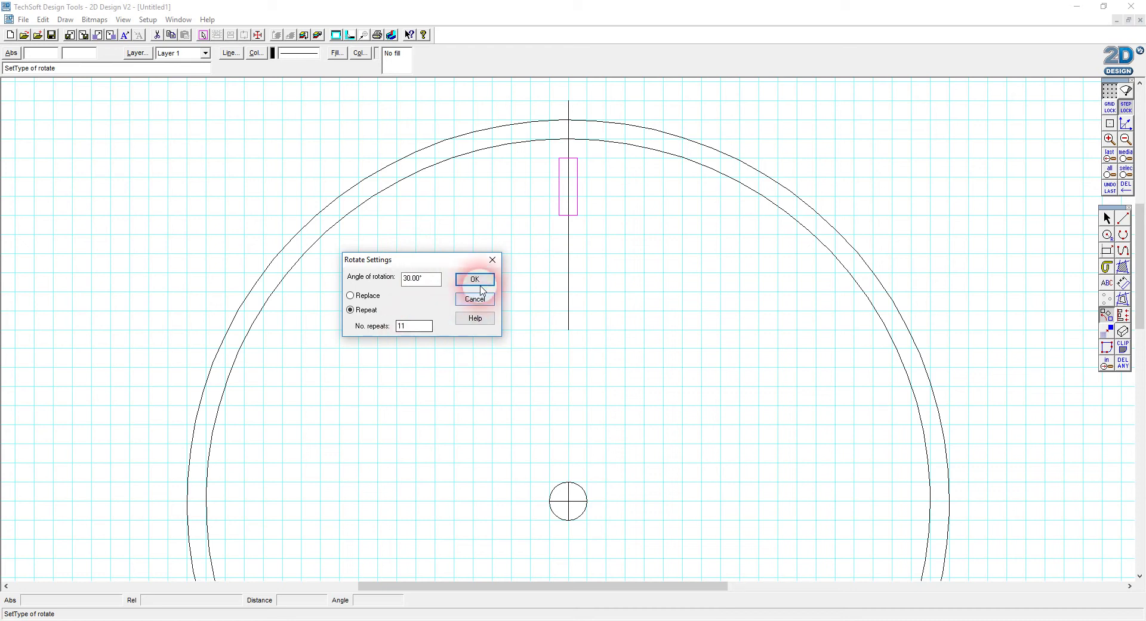
left_click(482, 283)
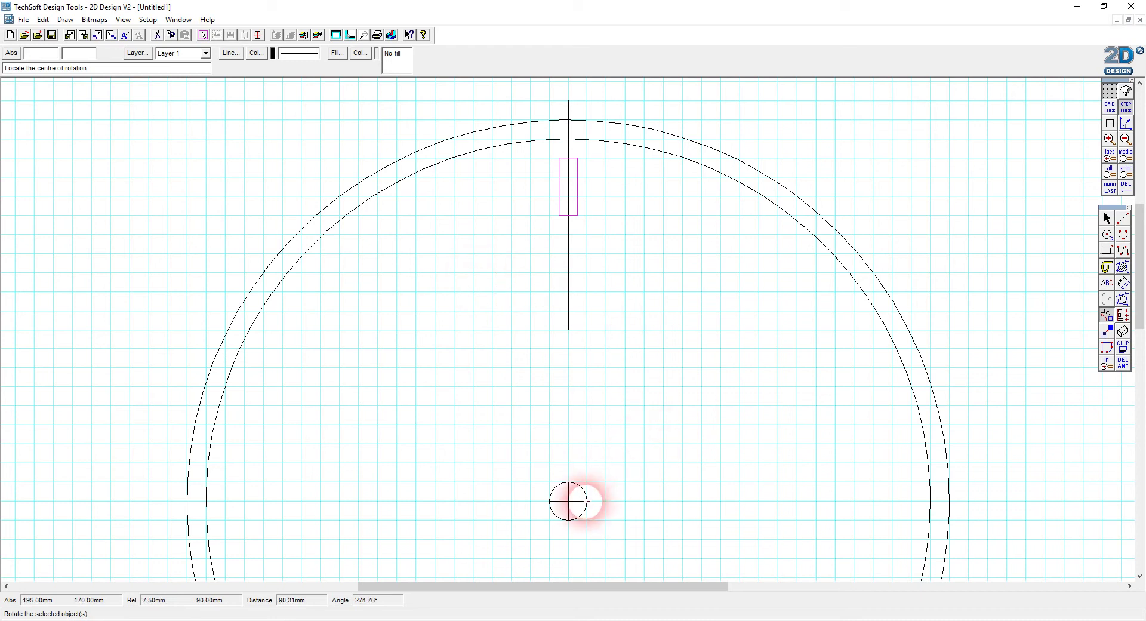
Rotate the marker copies about the centre of the clock hole, and undo the rotation
left_click(568, 500)
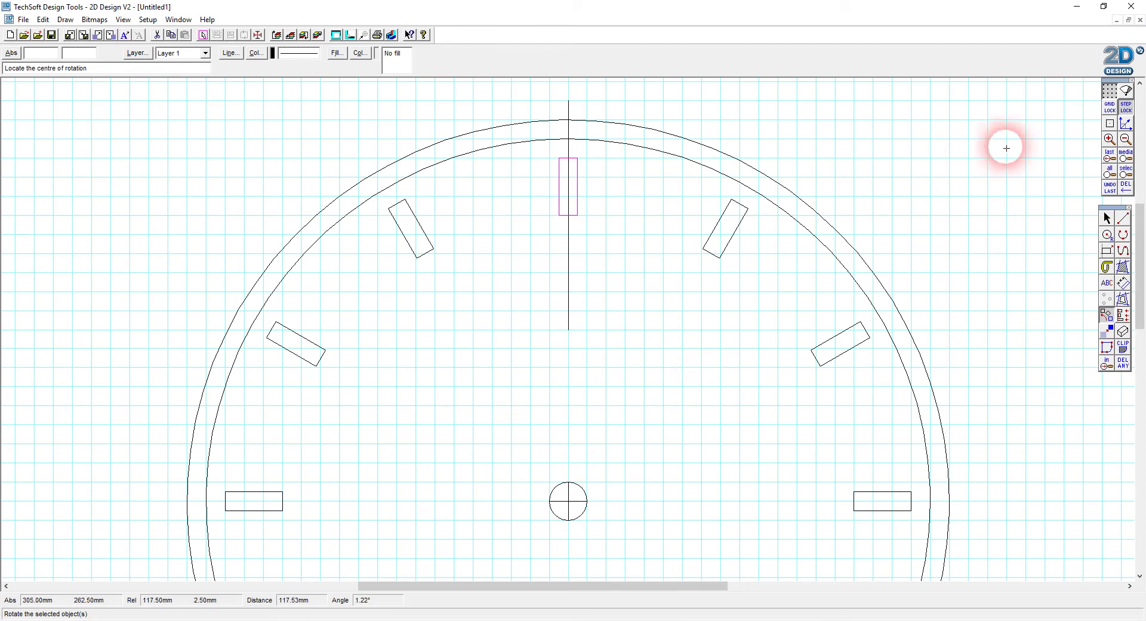
left_click(1128, 144)
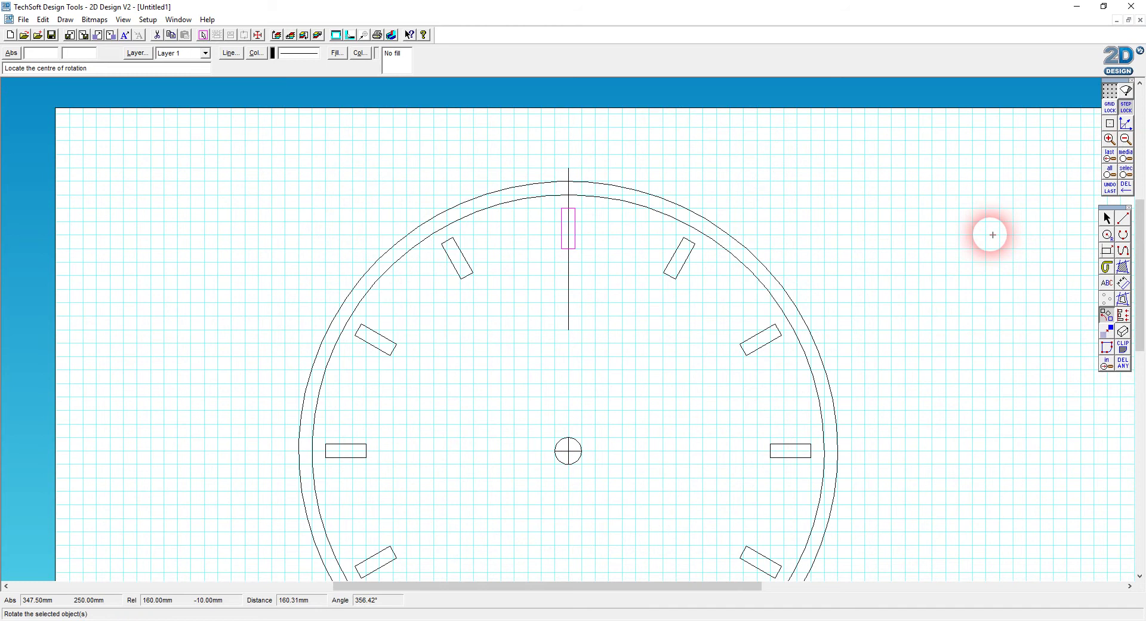
left_click(1134, 145)
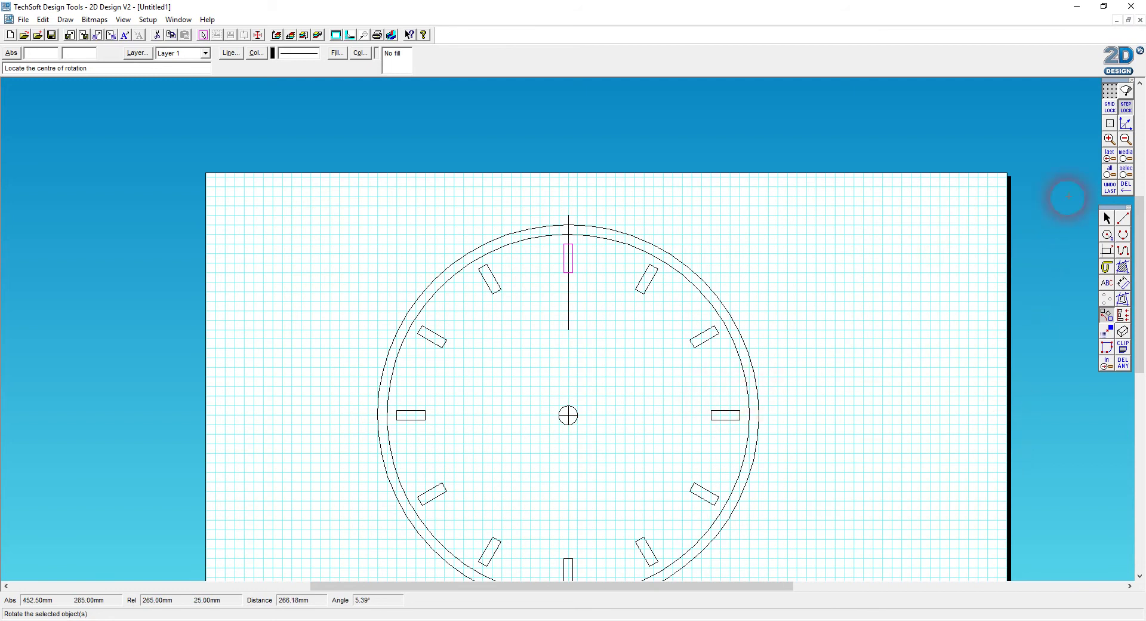
left_click(1111, 188)
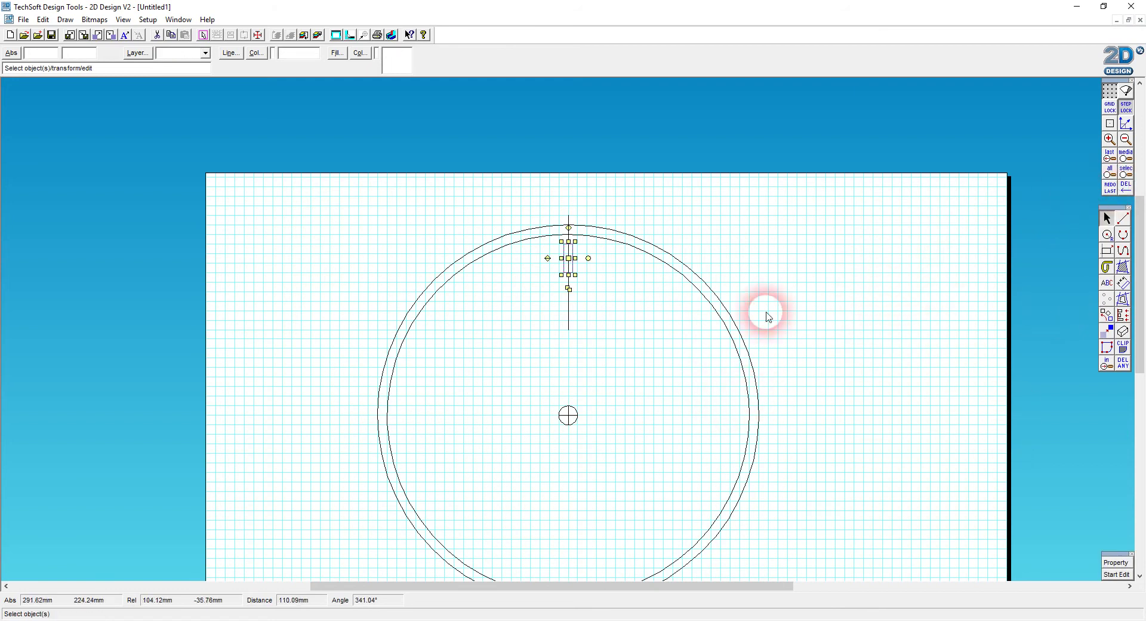
Rotate the hour marker again with 11 repeats at 30° about the clock centre, using grid lock instead of step lock
left_click(568, 259)
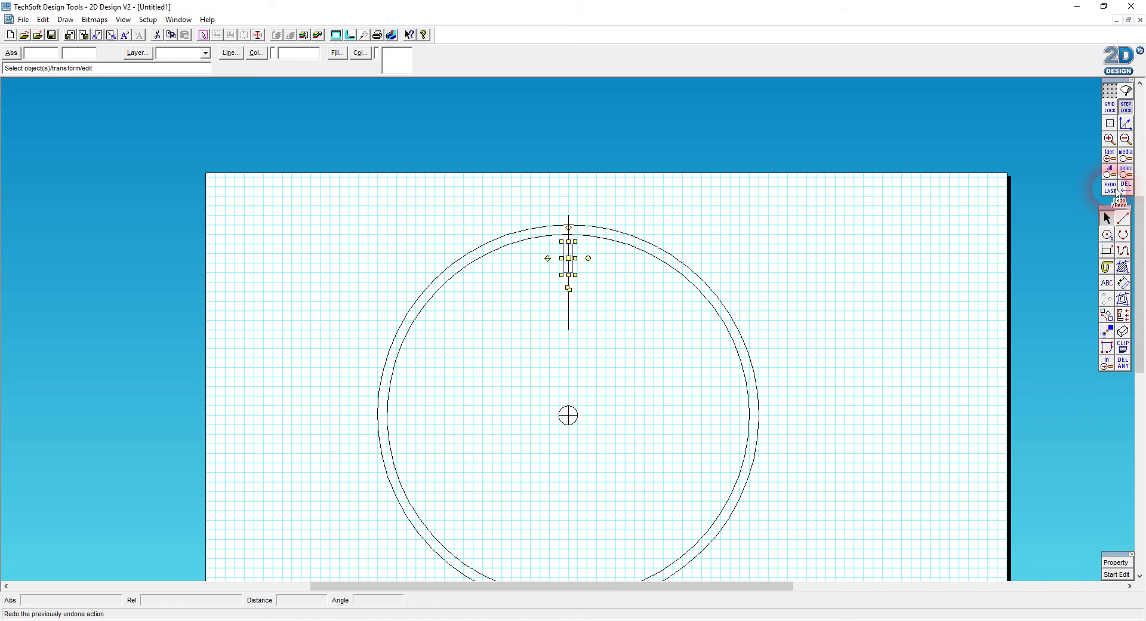
double_click(1106, 315)
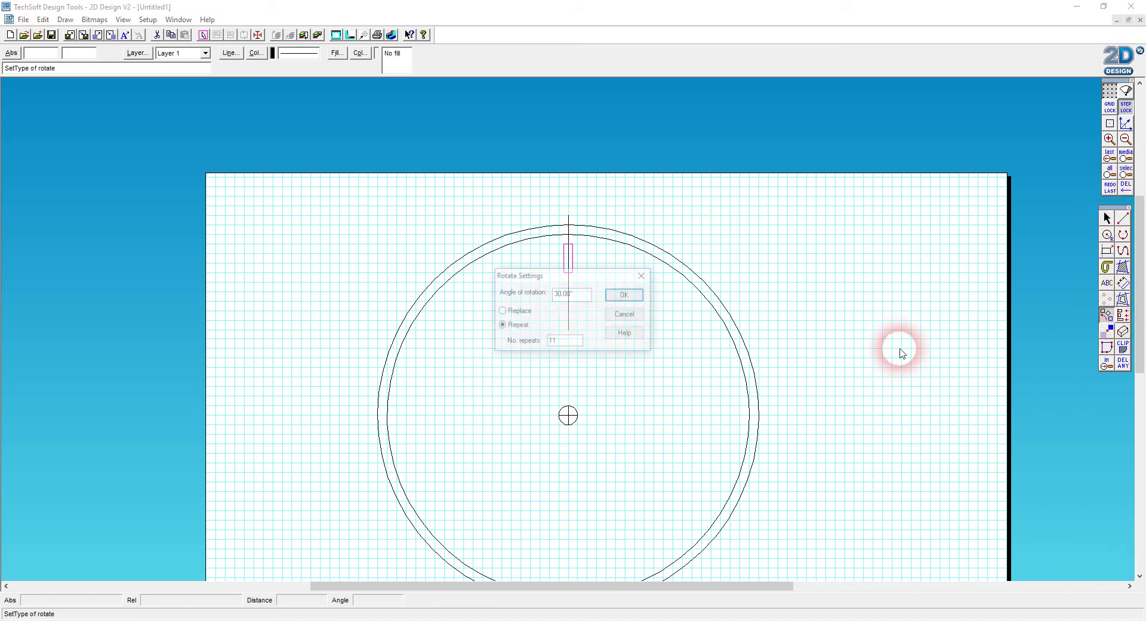
left_click(625, 295)
left_click(569, 416)
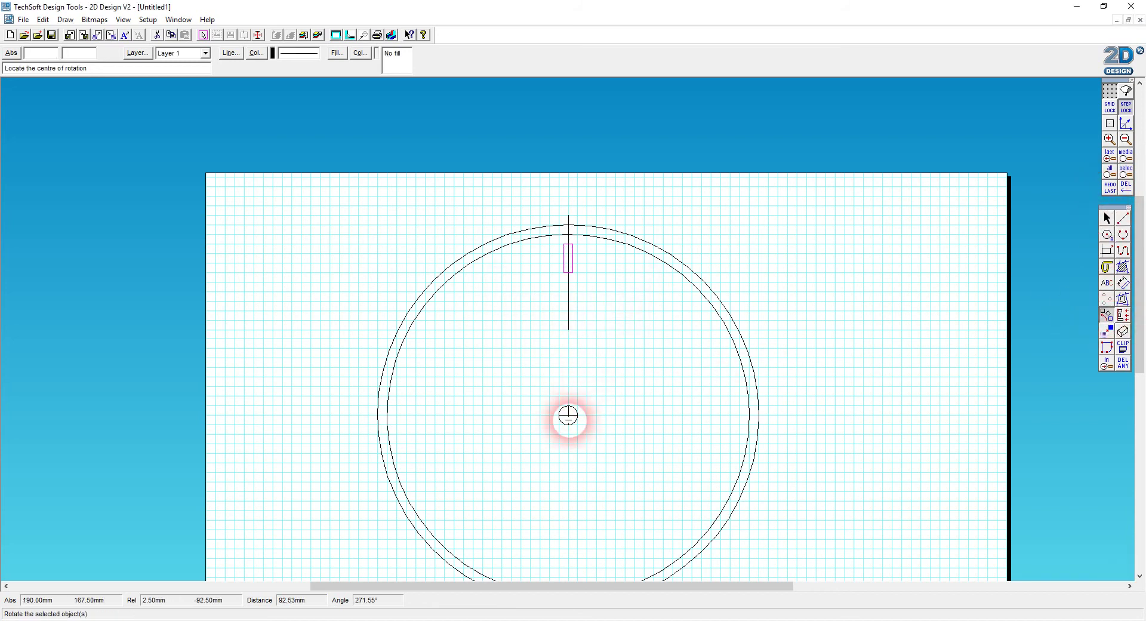
left_click(1125, 108)
left_click(549, 406)
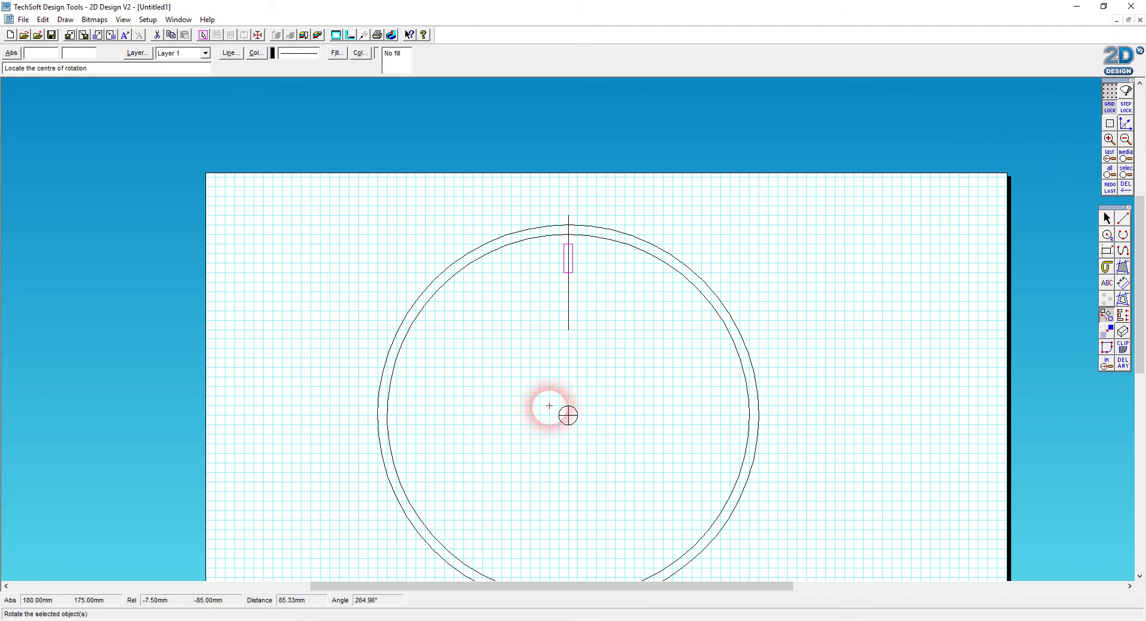
left_click(569, 415)
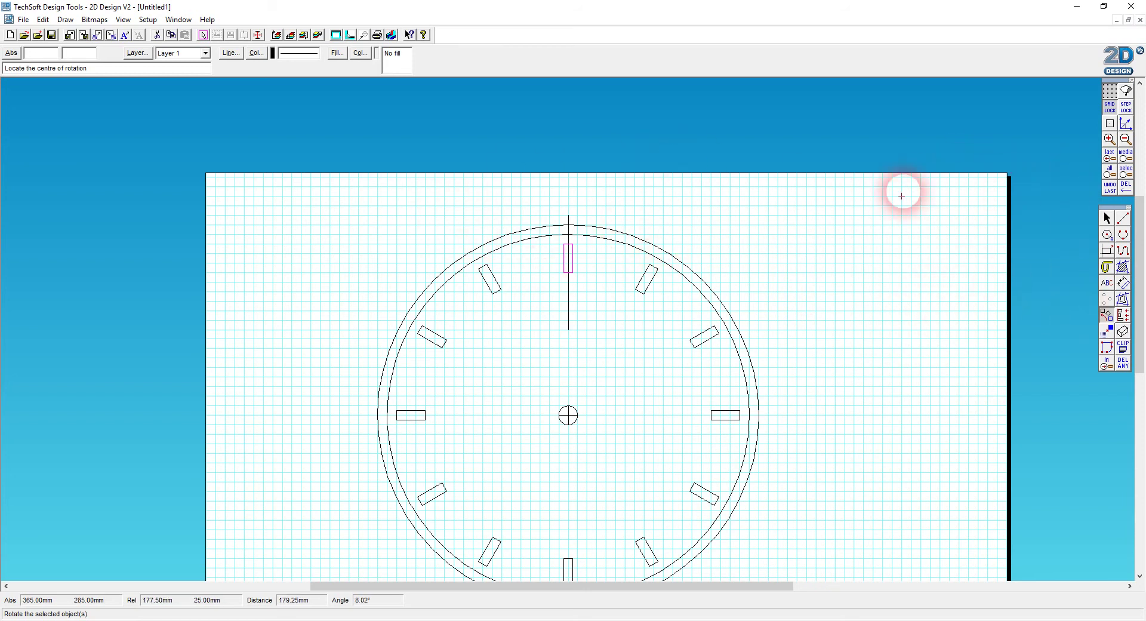
Delete the vertical guide line running through the 12 o'clock marker
left_click(1107, 219)
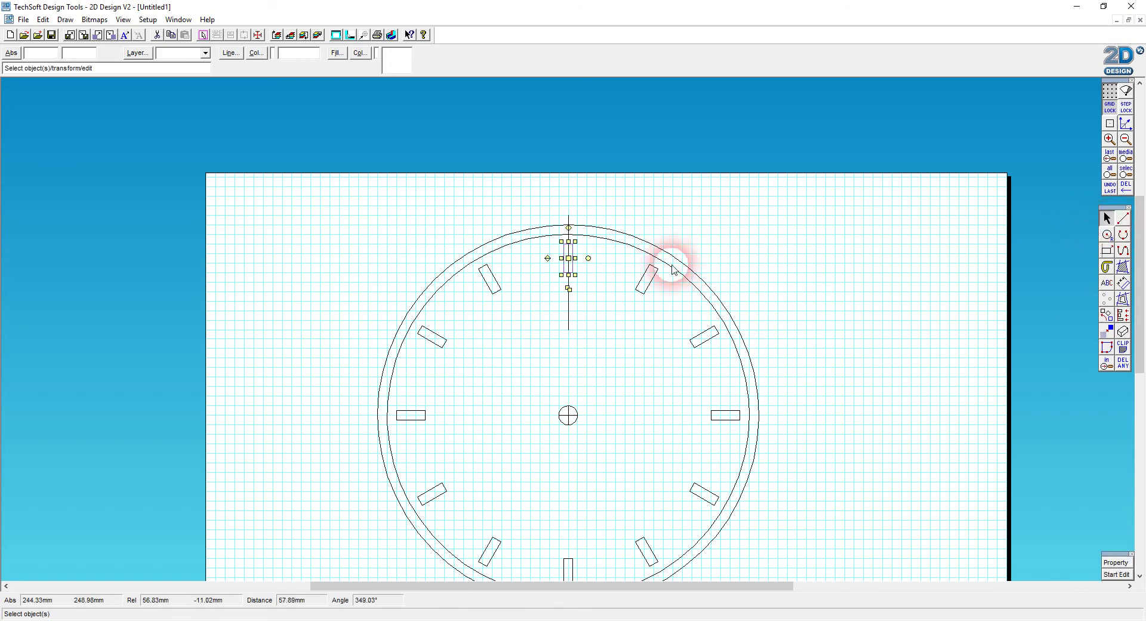
left_click(570, 309)
key("Delete")
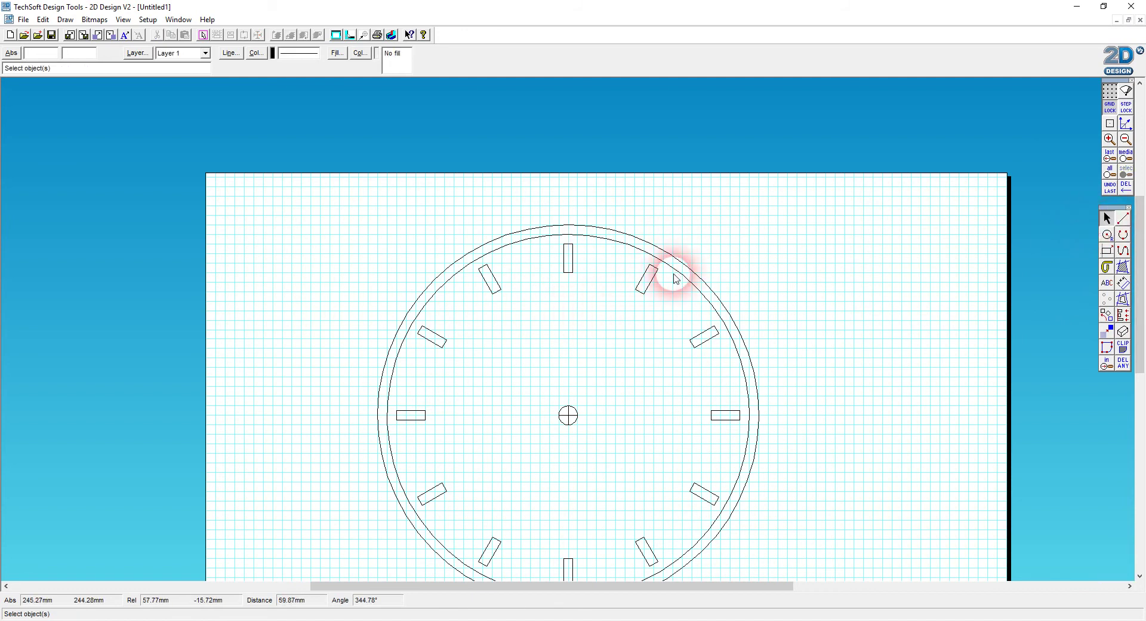
Draw a 10 mm vertical minute line down from the top centre of the 12 o'clock marker, and open its rotation settings
left_click(1129, 222)
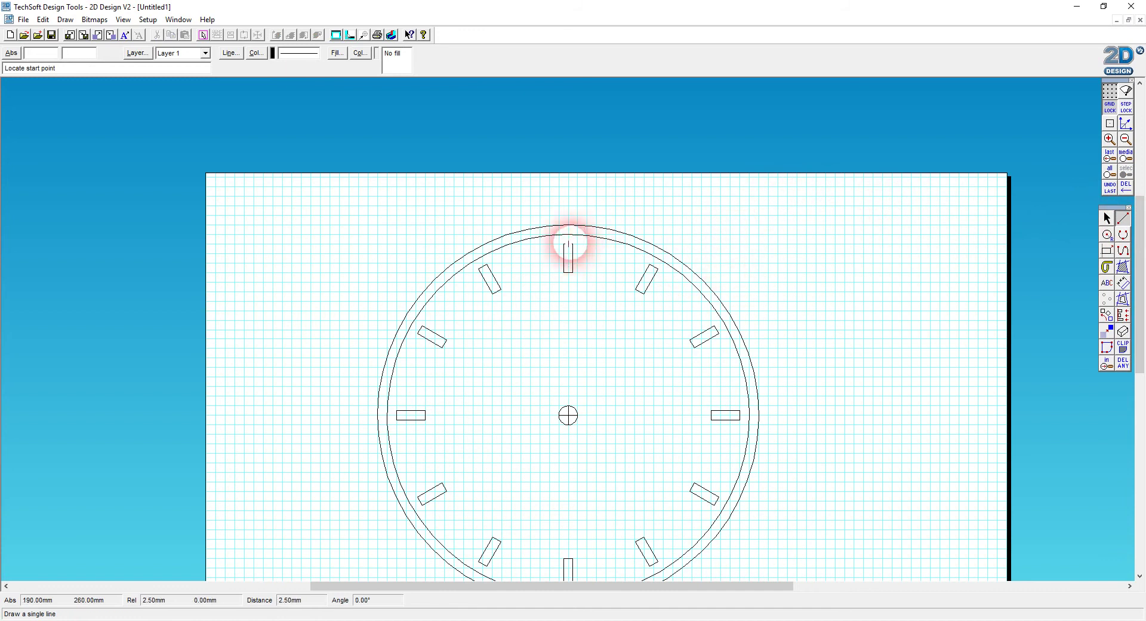
left_click(568, 263)
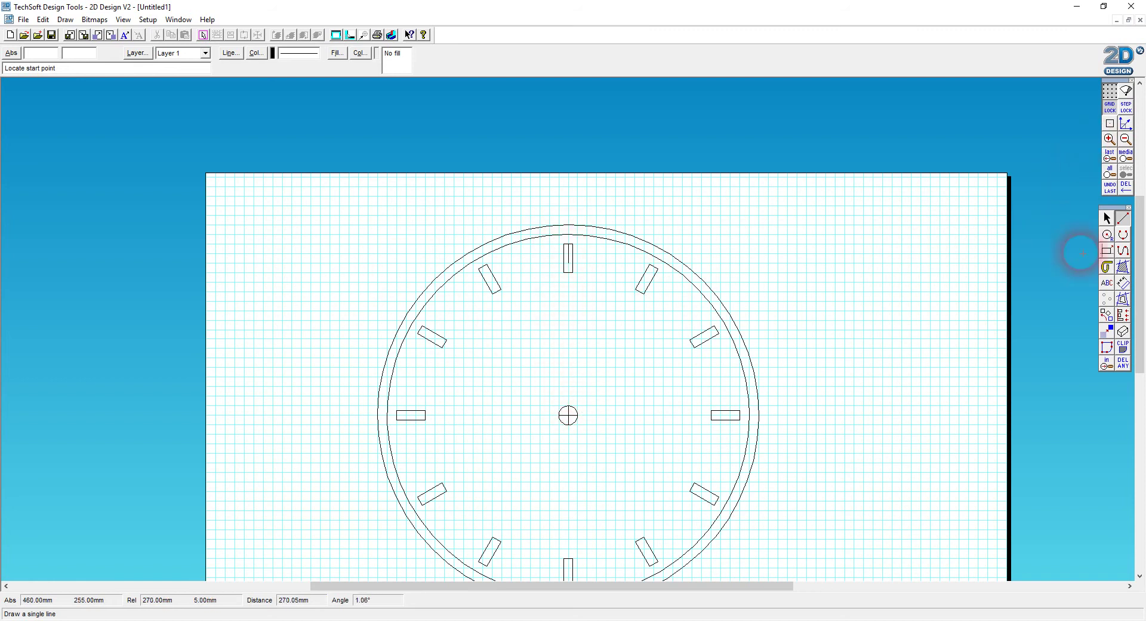
left_click(1107, 218)
left_click(567, 254)
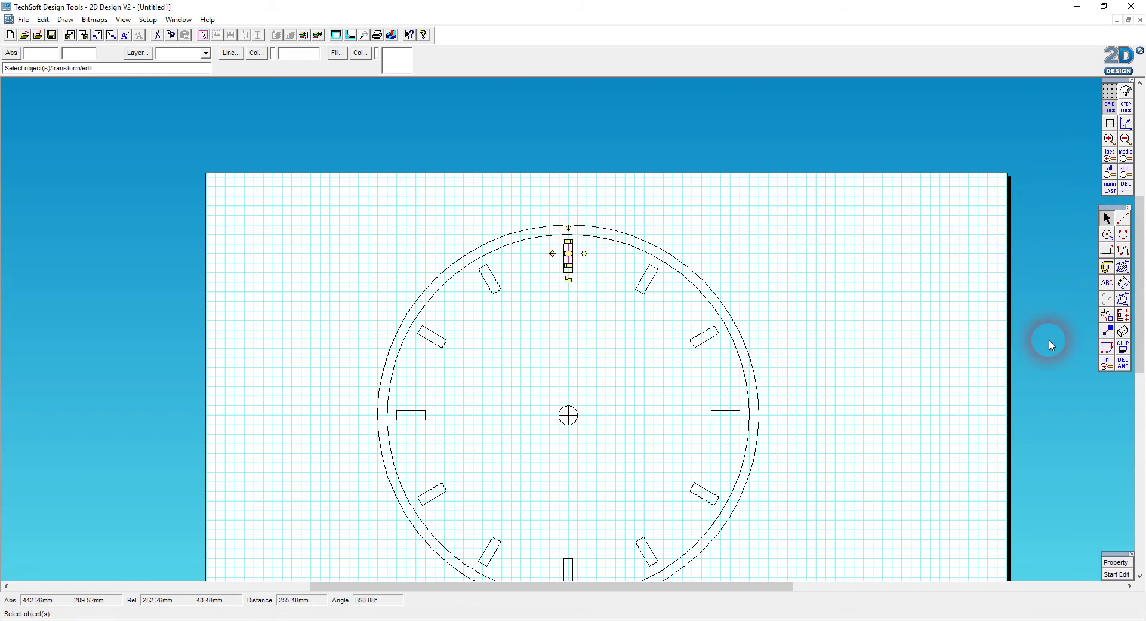
left_click(1109, 318)
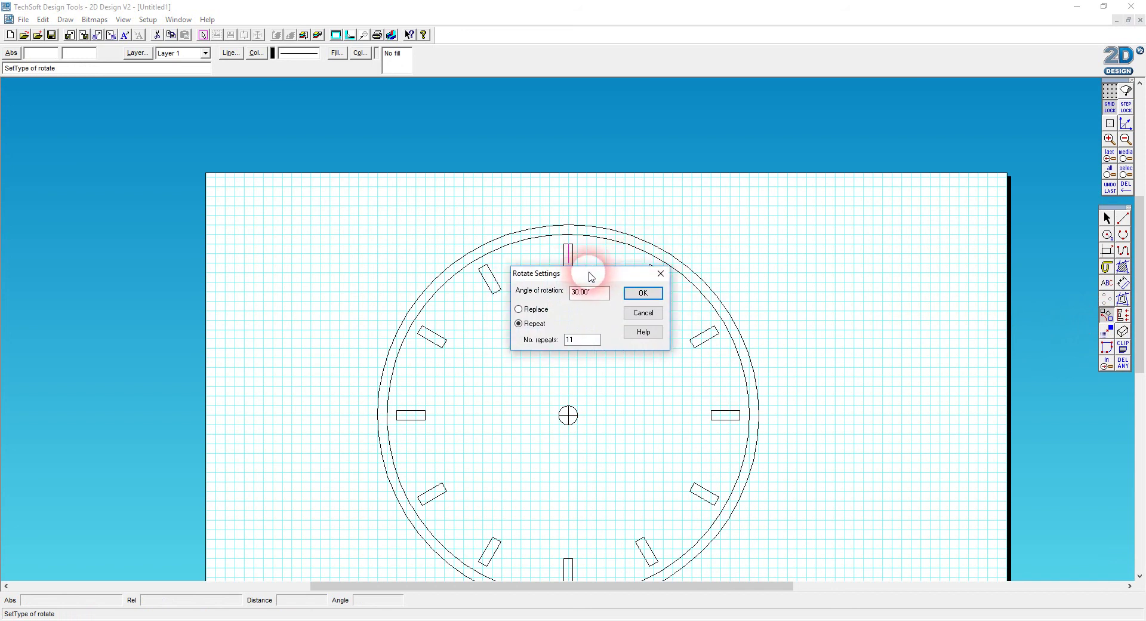
left_click_drag(589, 272, 809, 139)
left_click(667, 247)
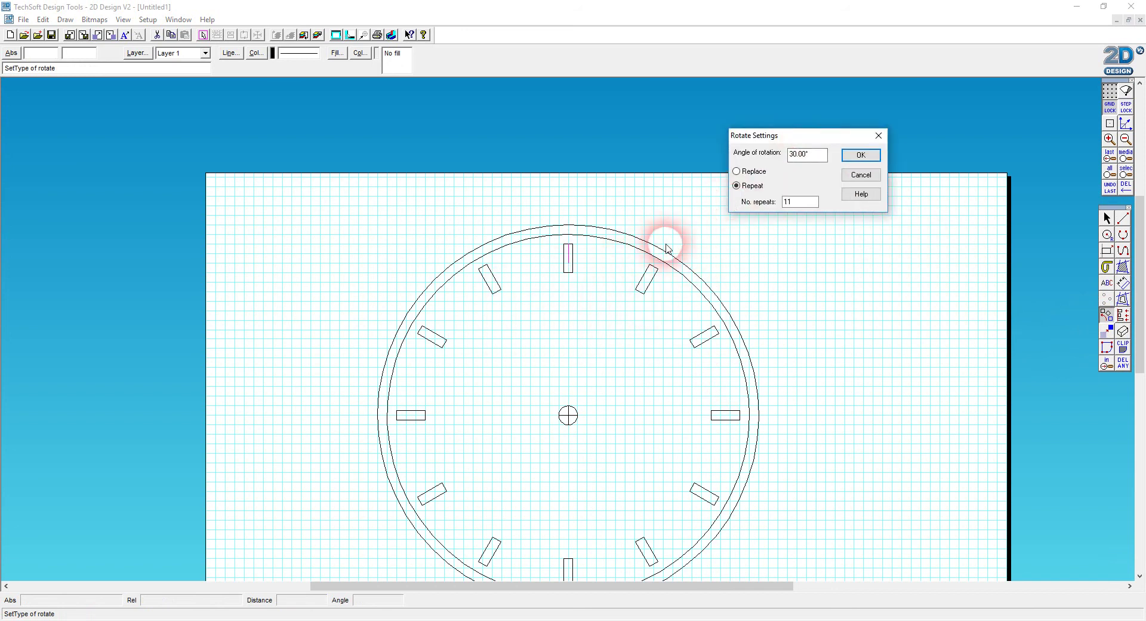
Switch to the Calculator and divide 360 by 60 to work out the angle between minute marks
left_click(332, 618)
mouse_move(281, 205)
left_mouse_down()
mouse_move(174, 164)
mouse_move(141, 129)
left_mouse_up()
left_click(191, 352)
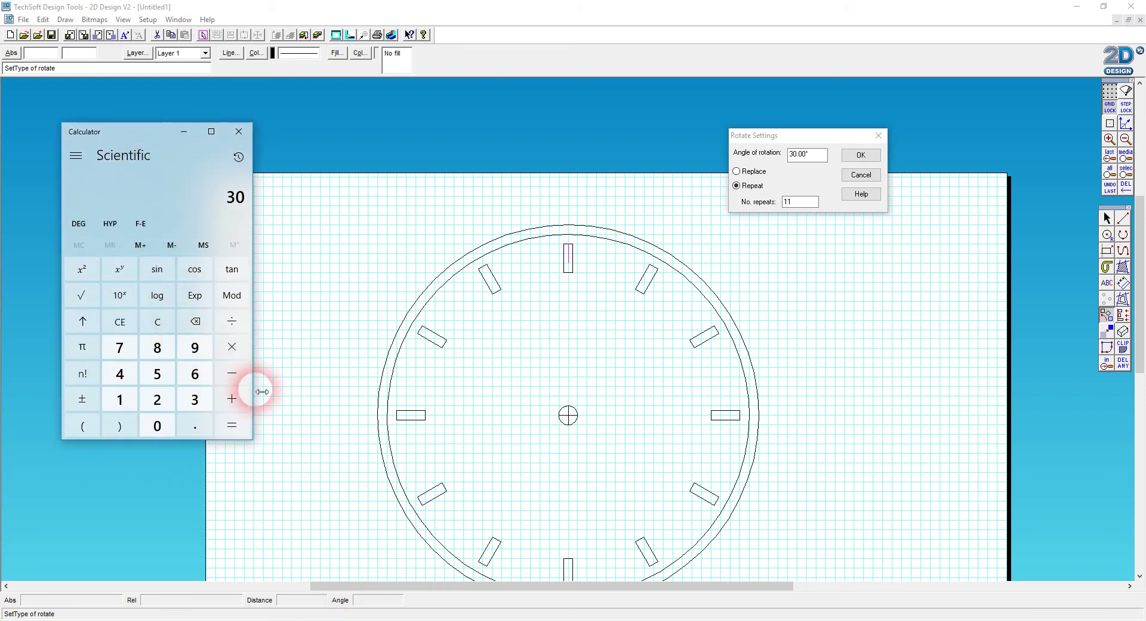
left_click(192, 409)
left_click(192, 371)
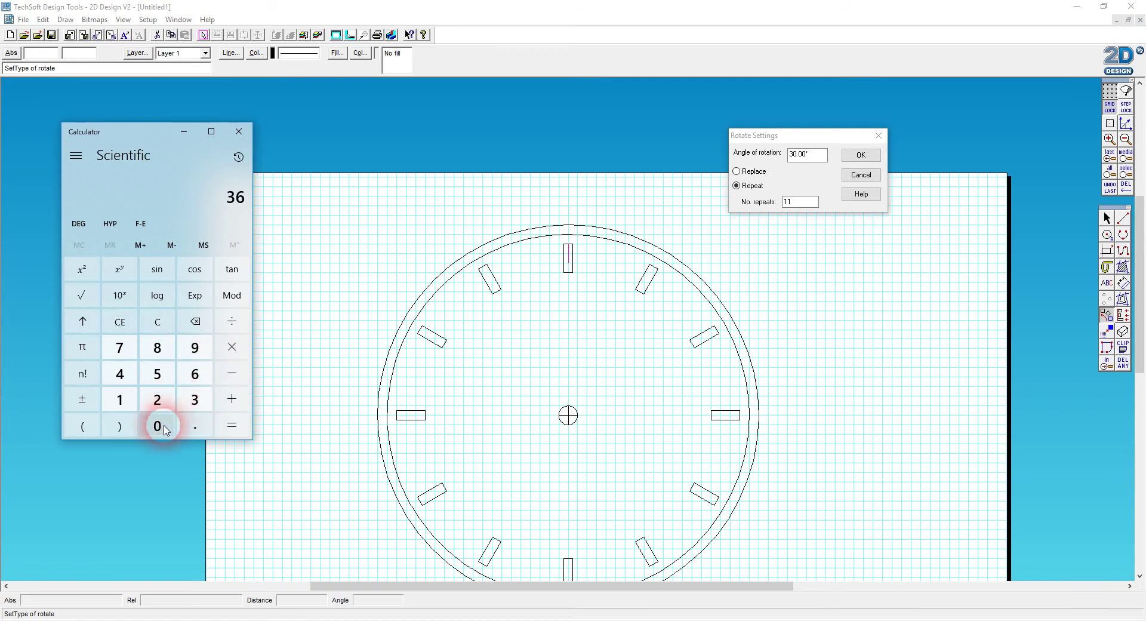
left_click(158, 424)
left_click(231, 322)
left_click(192, 373)
left_click(160, 425)
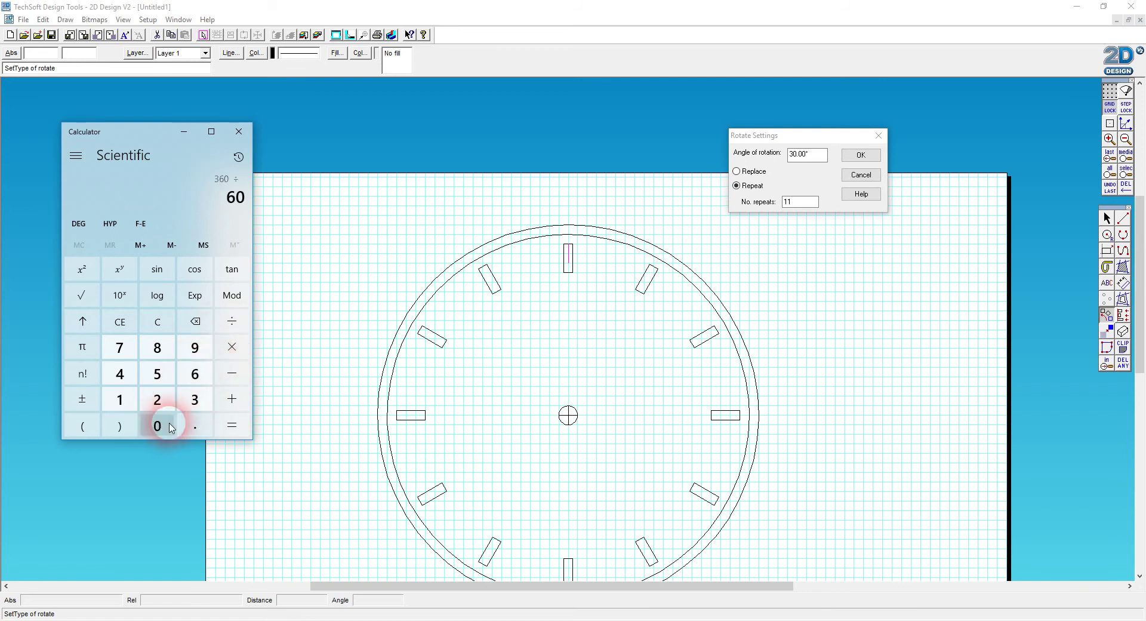
left_click(229, 424)
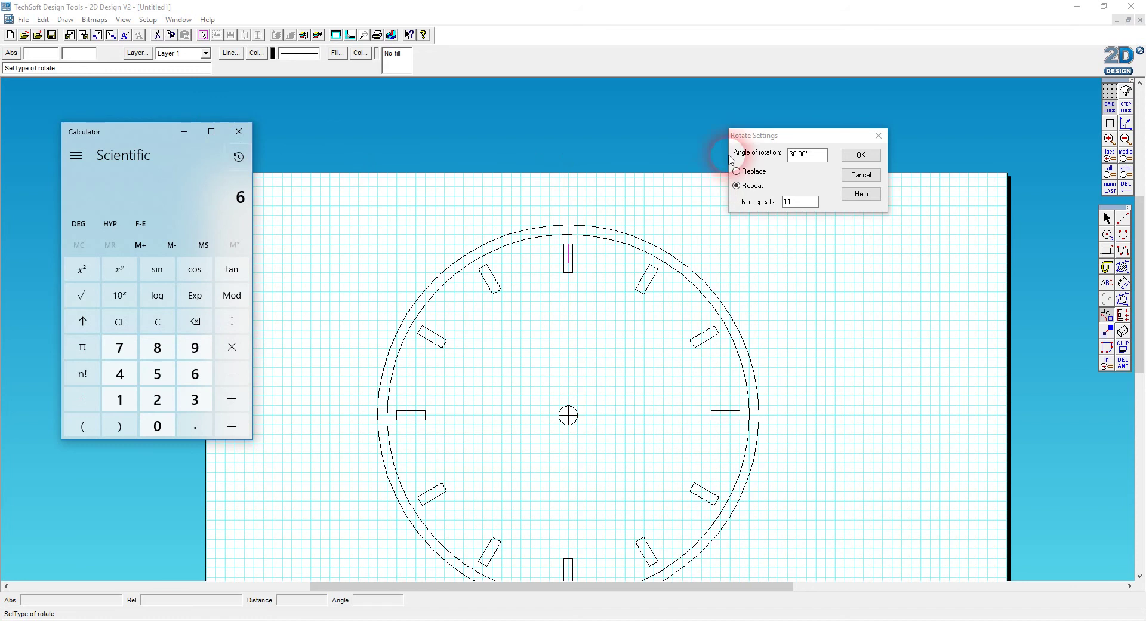
Try to rotate the minute line about the clock centre with 59 repeats at 6°, and undo the result
left_click(807, 154)
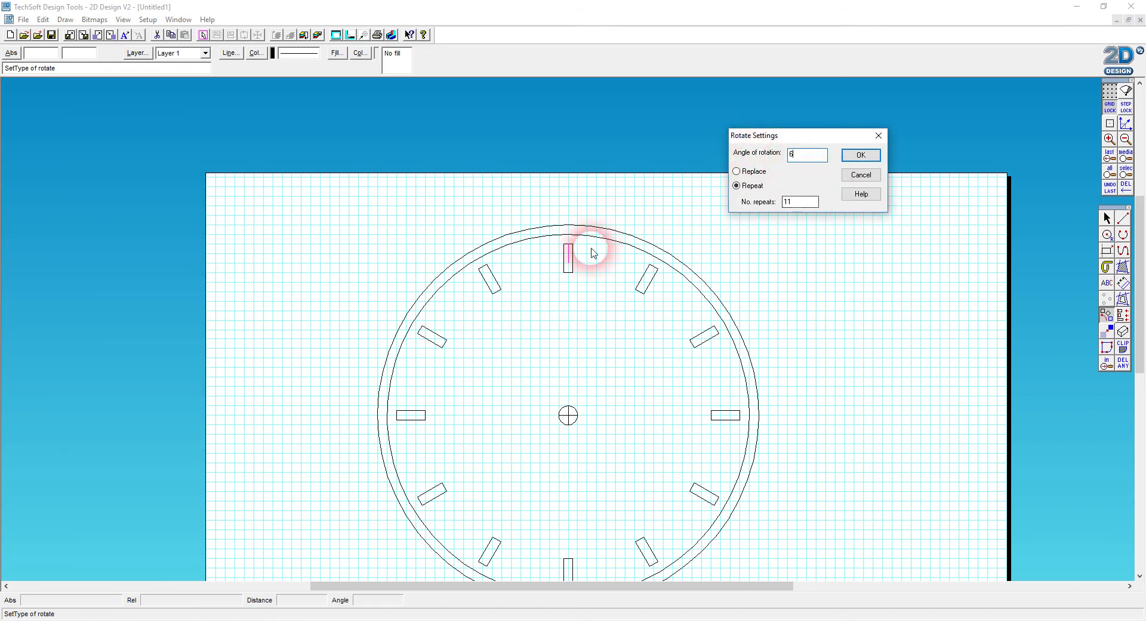
left_click_drag(814, 201, 735, 205)
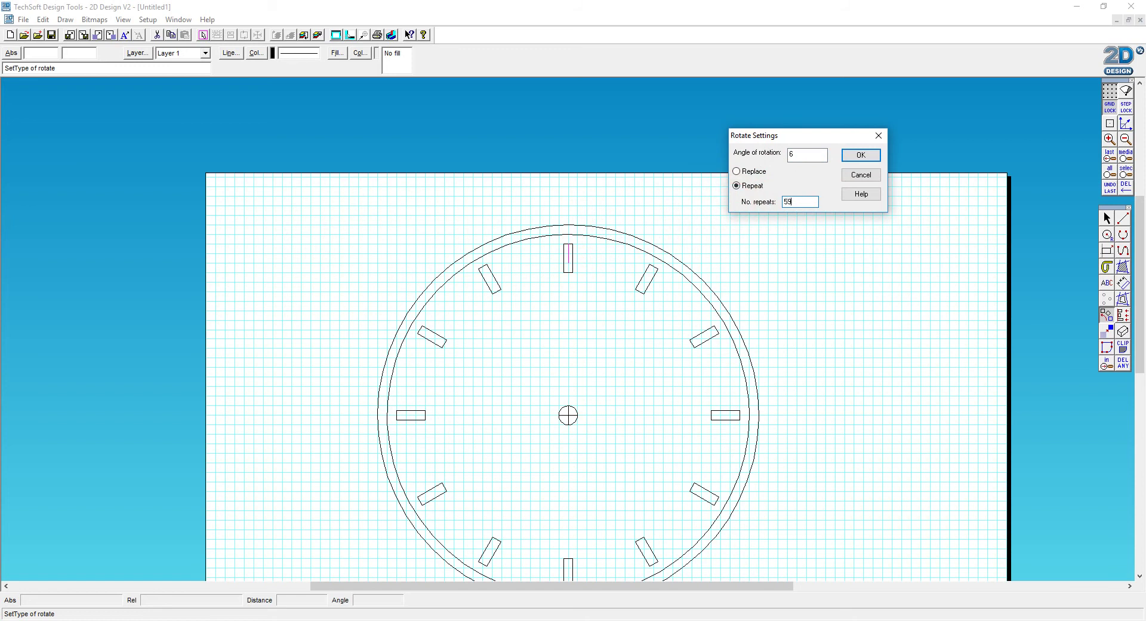
left_click(860, 155)
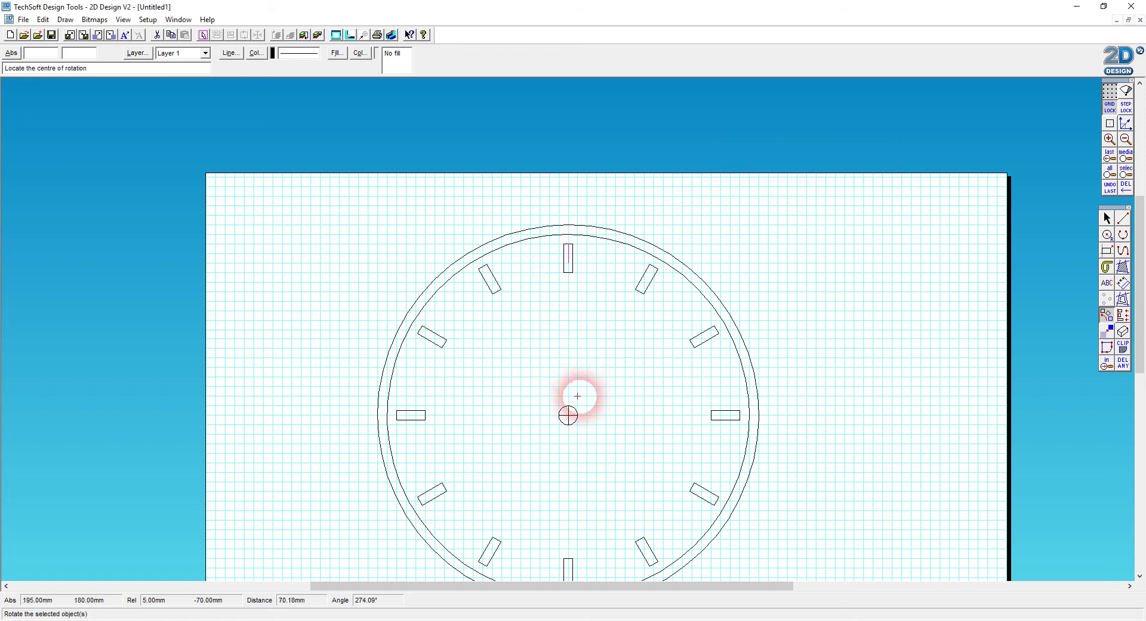
left_click(683, 501)
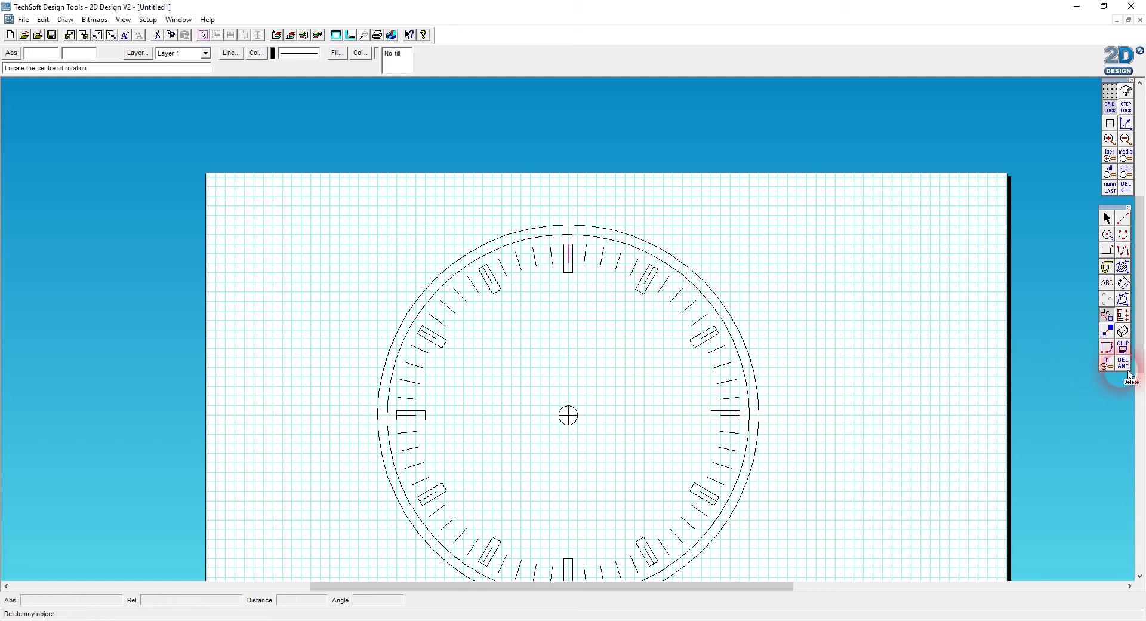
left_click(1119, 190)
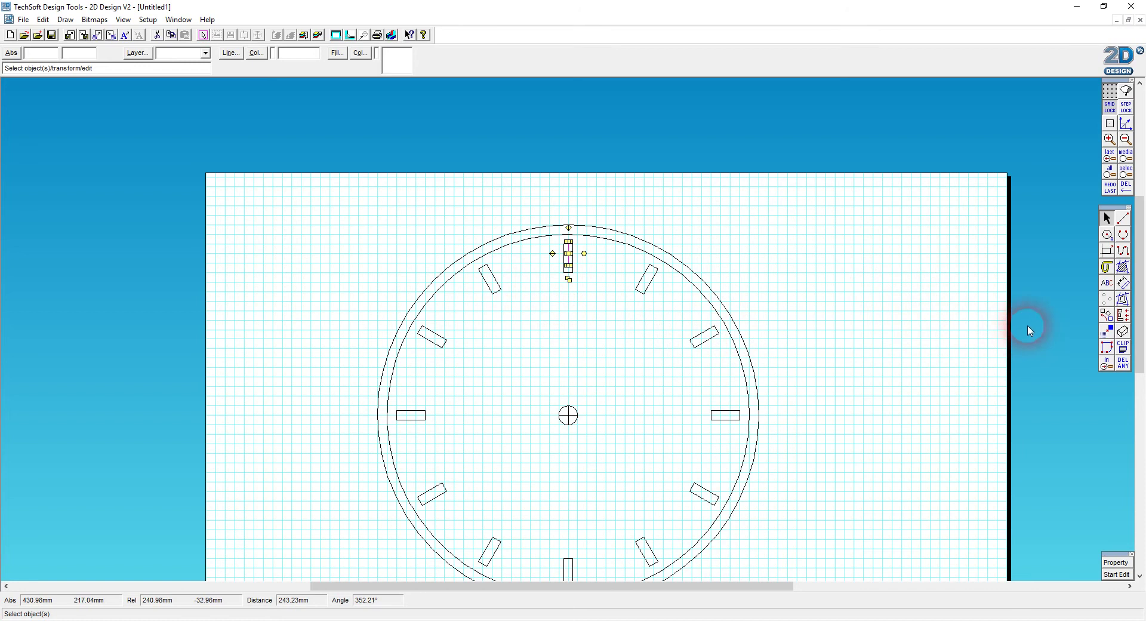
Rotate the minute line about the clock centre with 4 repeats at 6°, and delete the original line inside the 12 o'clock marker
left_click(1111, 321)
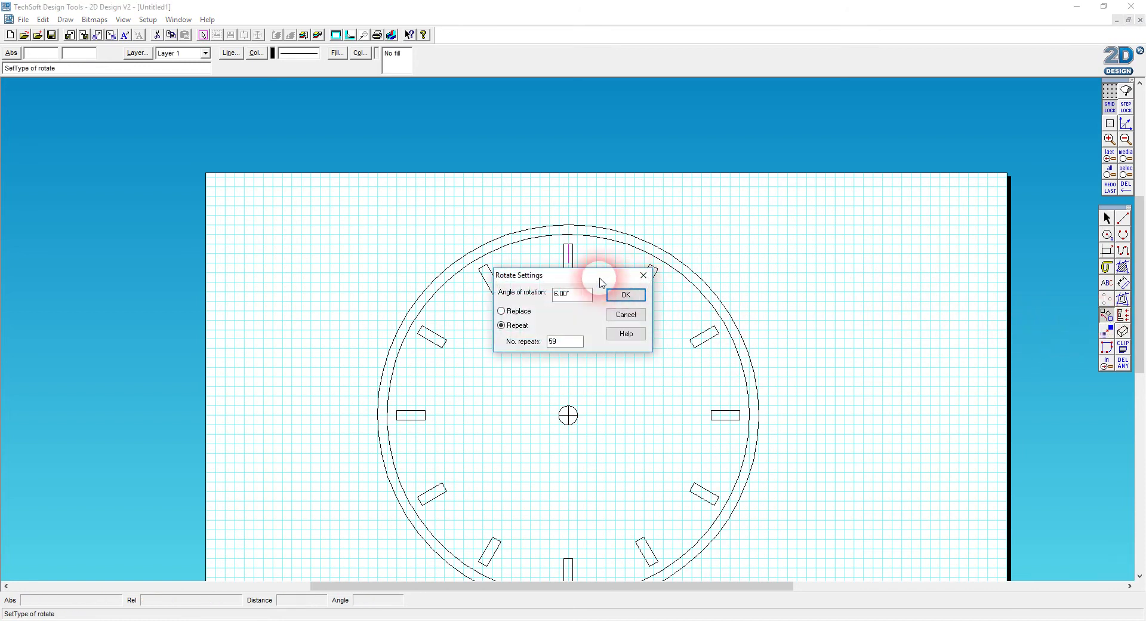
left_click_drag(593, 274, 730, 422)
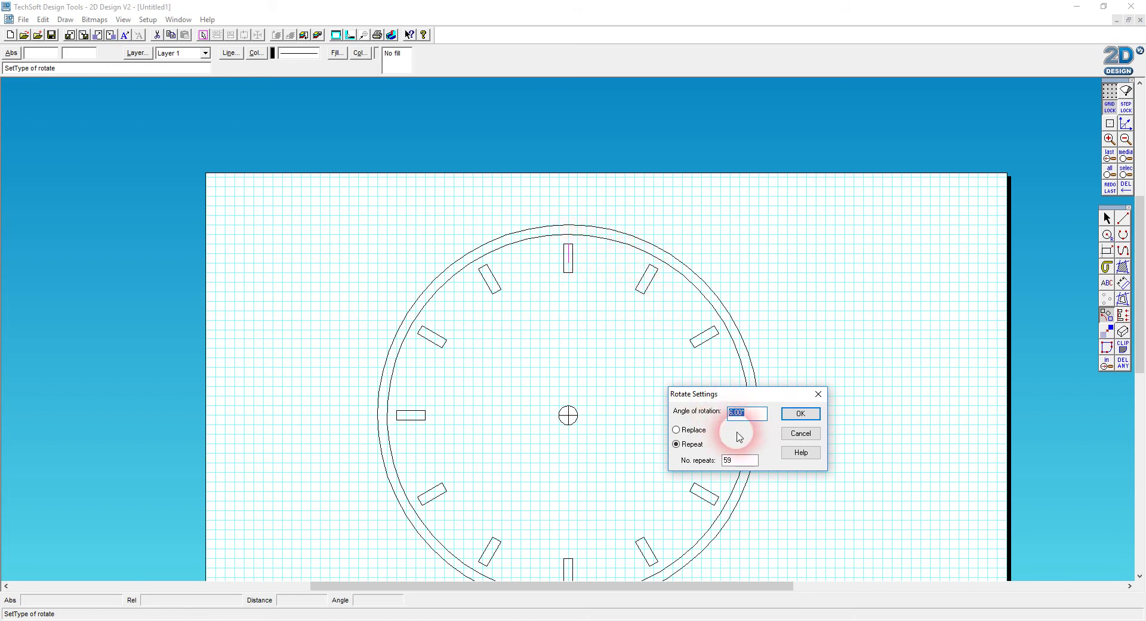
left_click_drag(746, 461, 687, 460)
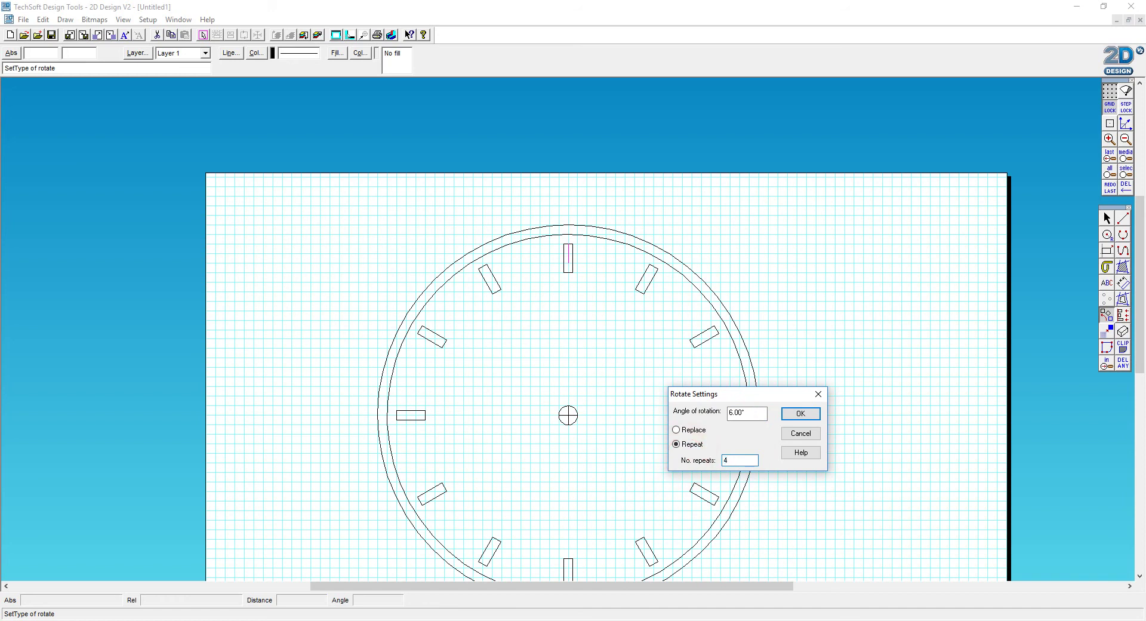
left_click(800, 414)
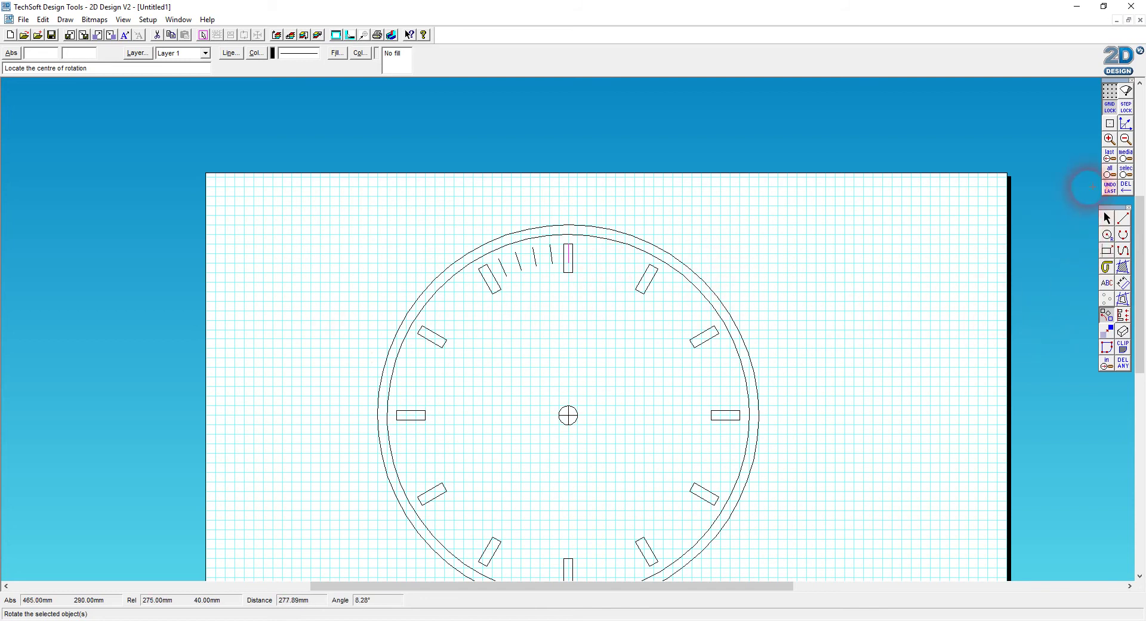
left_click(1122, 362)
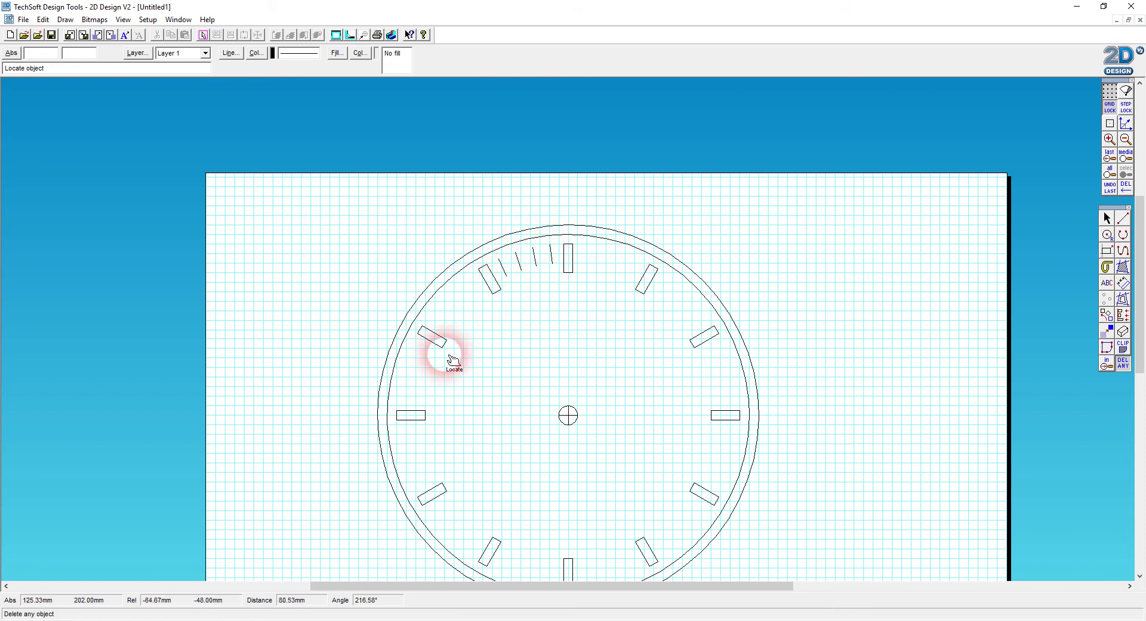
Select the four minute lines beside the 12 o'clock marker and rotate them about the clock centre with 11 repeats at 30°
left_click(1115, 221)
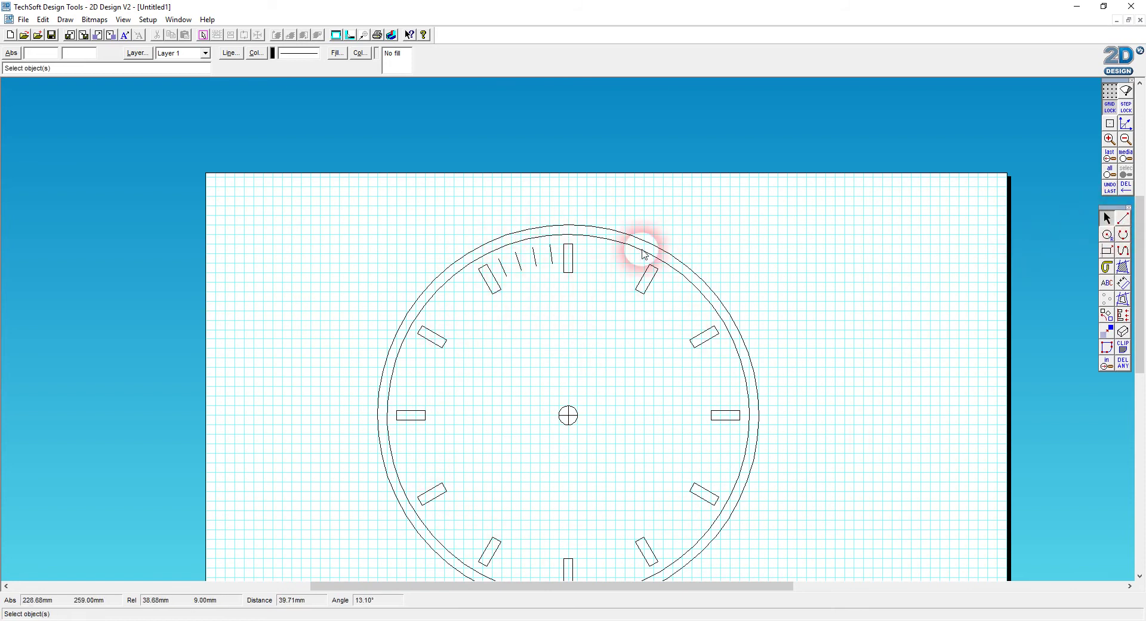
left_click_drag(486, 229, 564, 285)
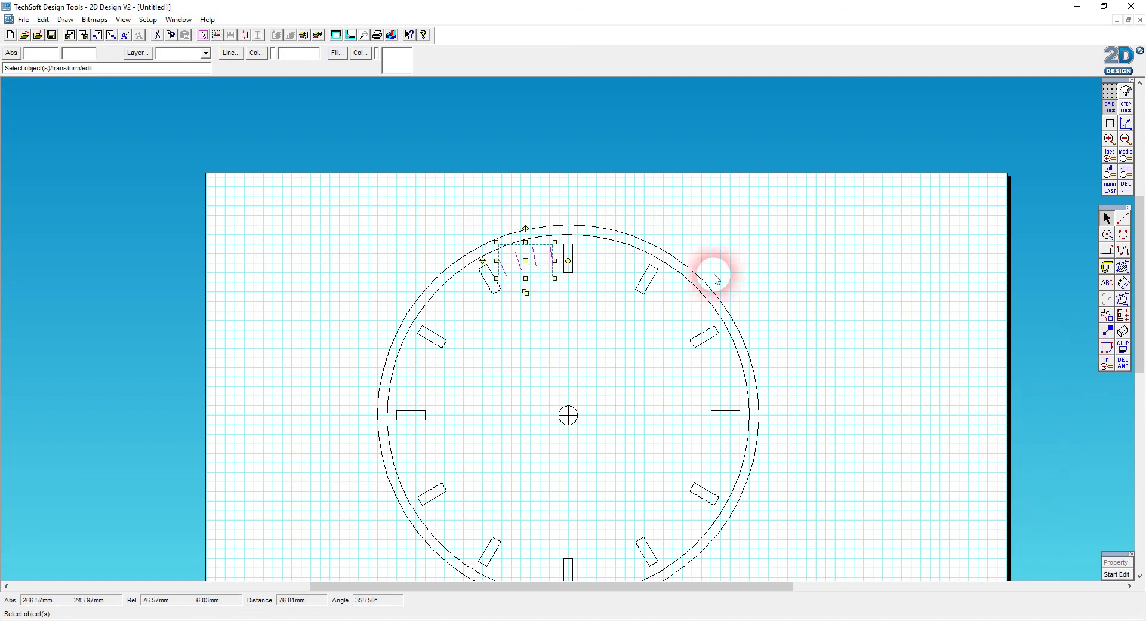
left_click(1106, 315)
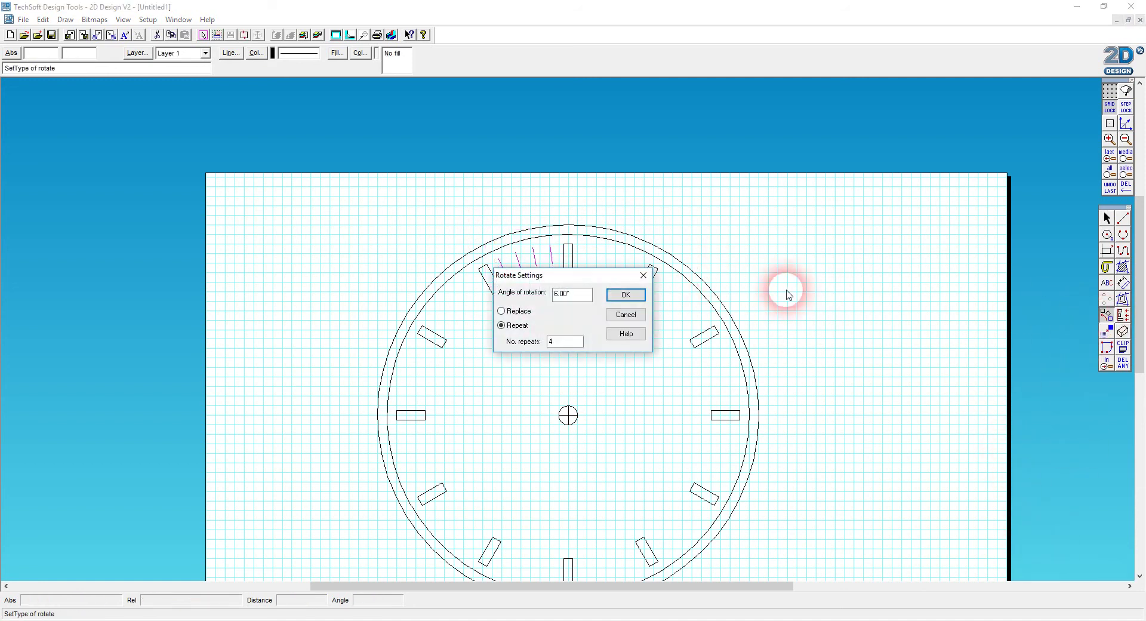
left_click_drag(619, 274, 806, 350)
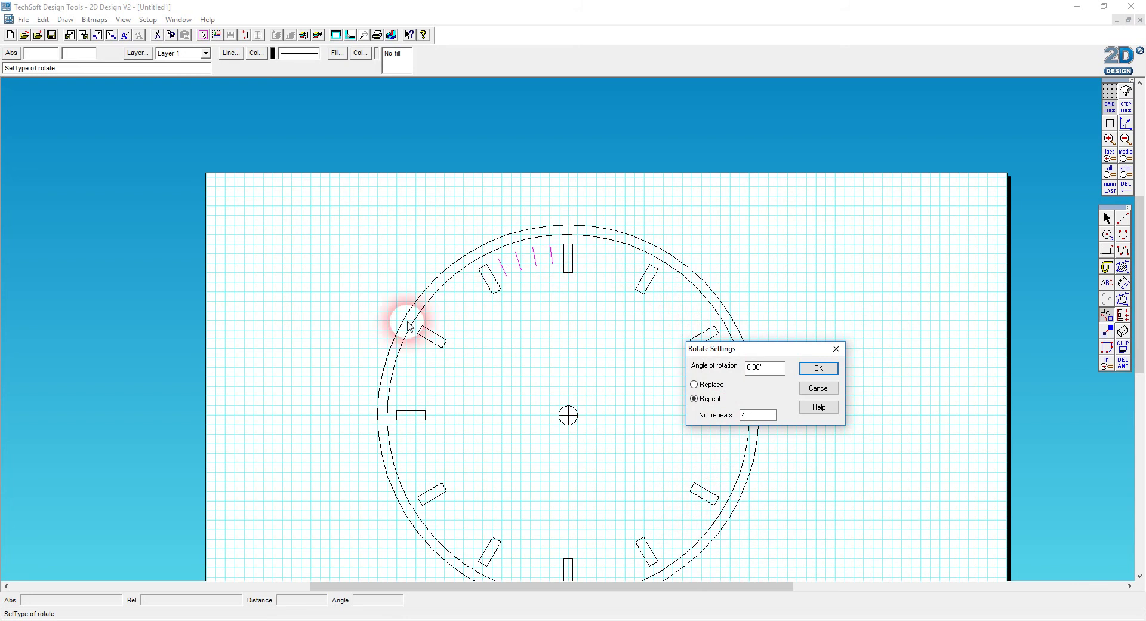
left_click_drag(759, 415, 735, 419)
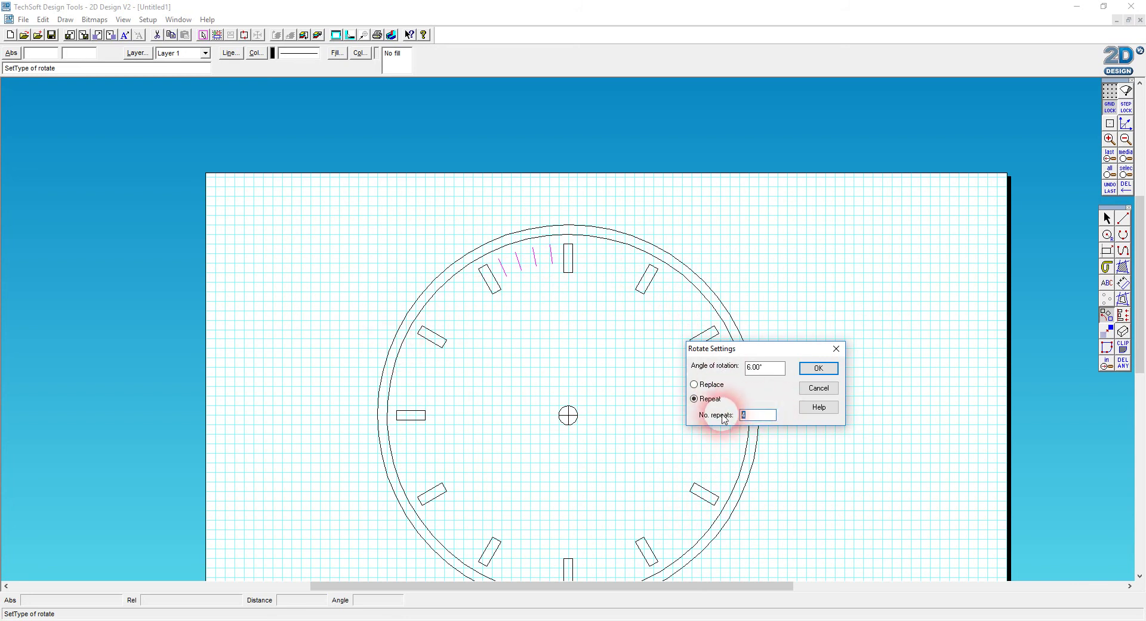
left_click_drag(776, 368, 703, 372)
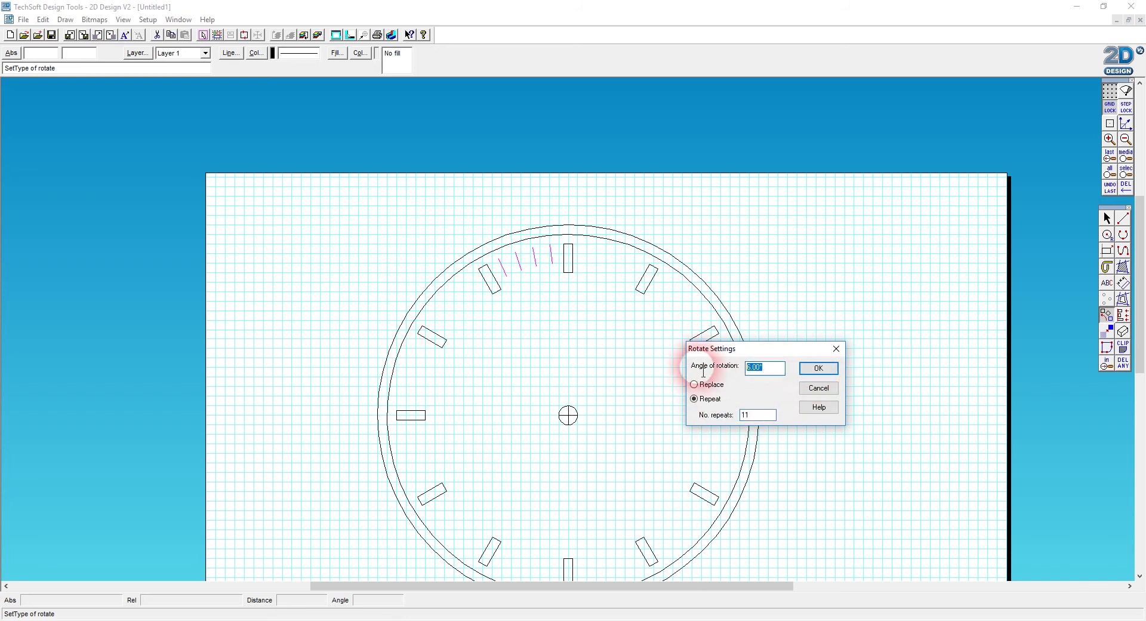
left_click(815, 369)
left_click(568, 415)
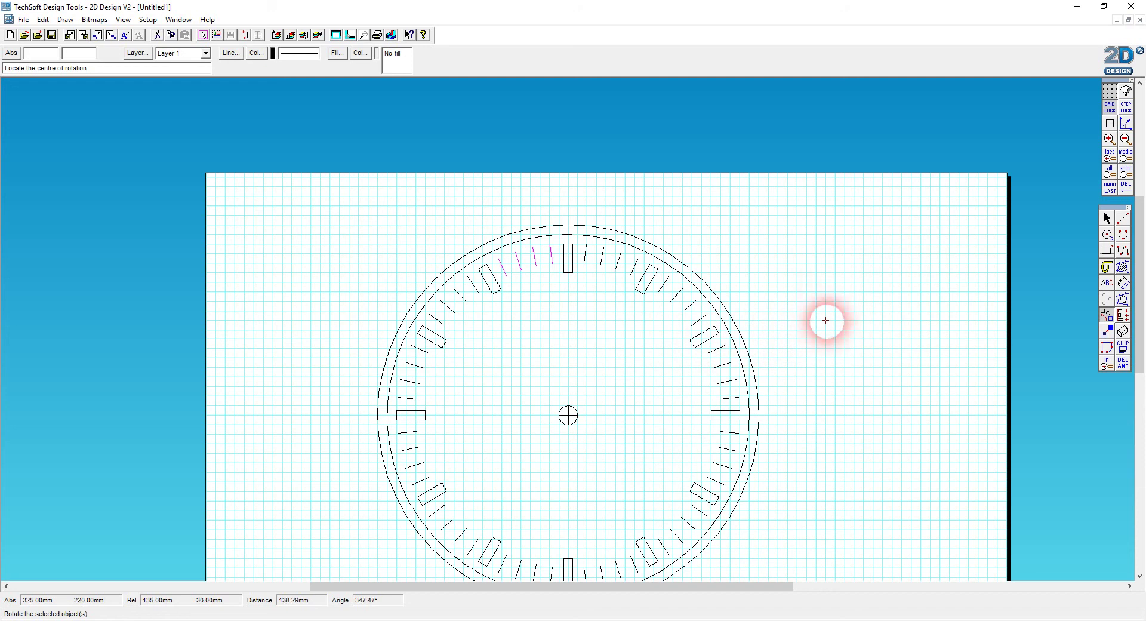
Place the text 12 below the 12 o'clock marker in Arial Narrow Bold with a height of 15 mm
left_click(1107, 282)
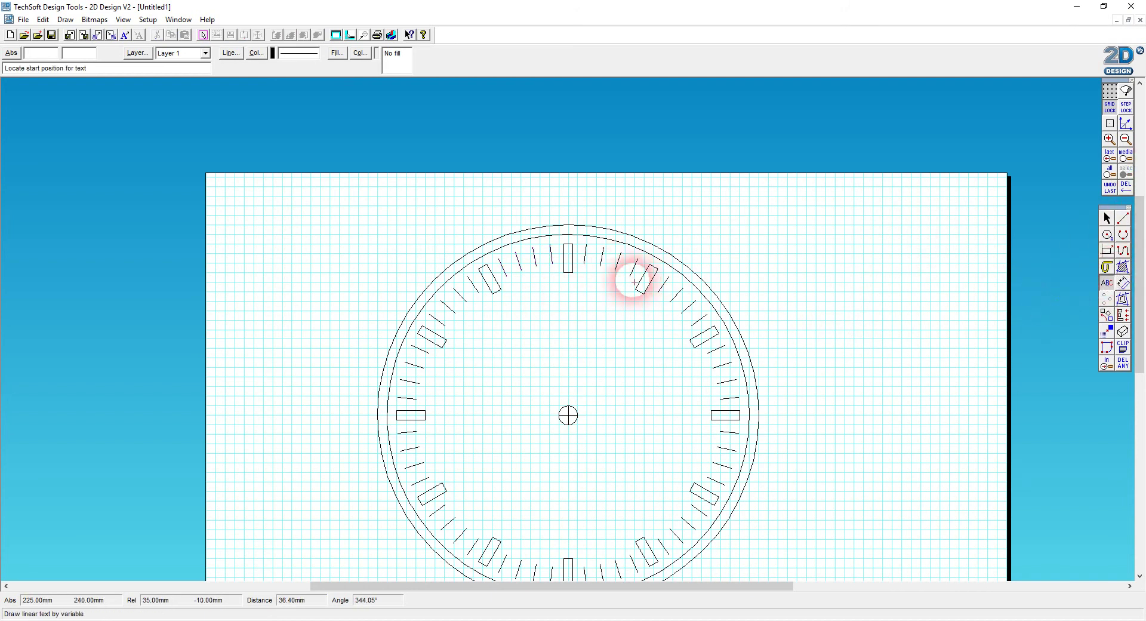
left_click(556, 297)
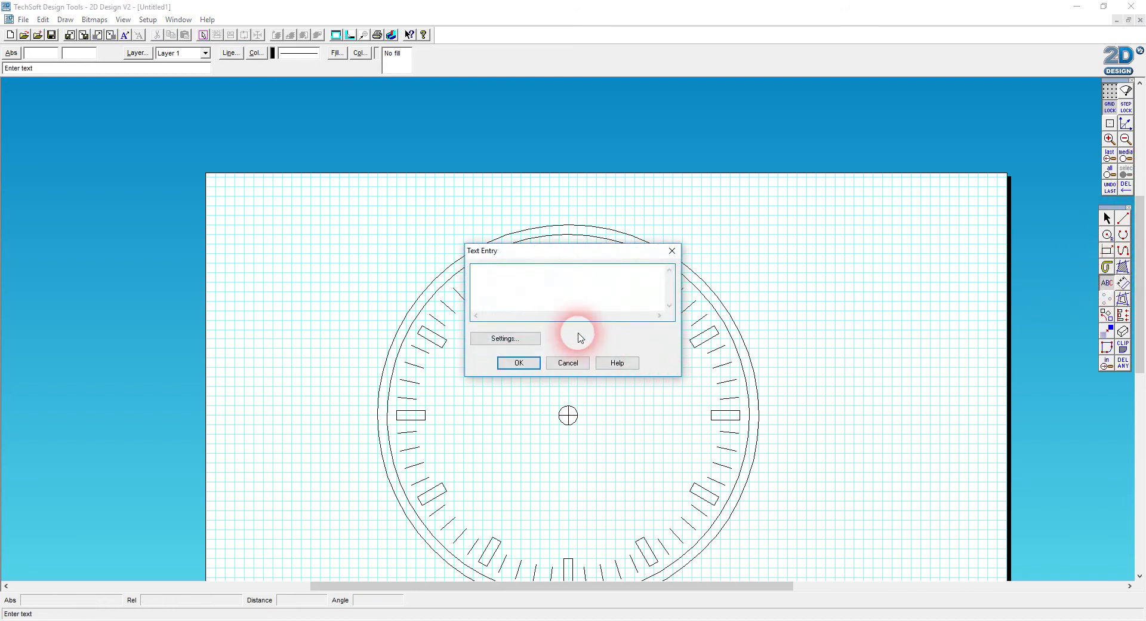
left_click(515, 339)
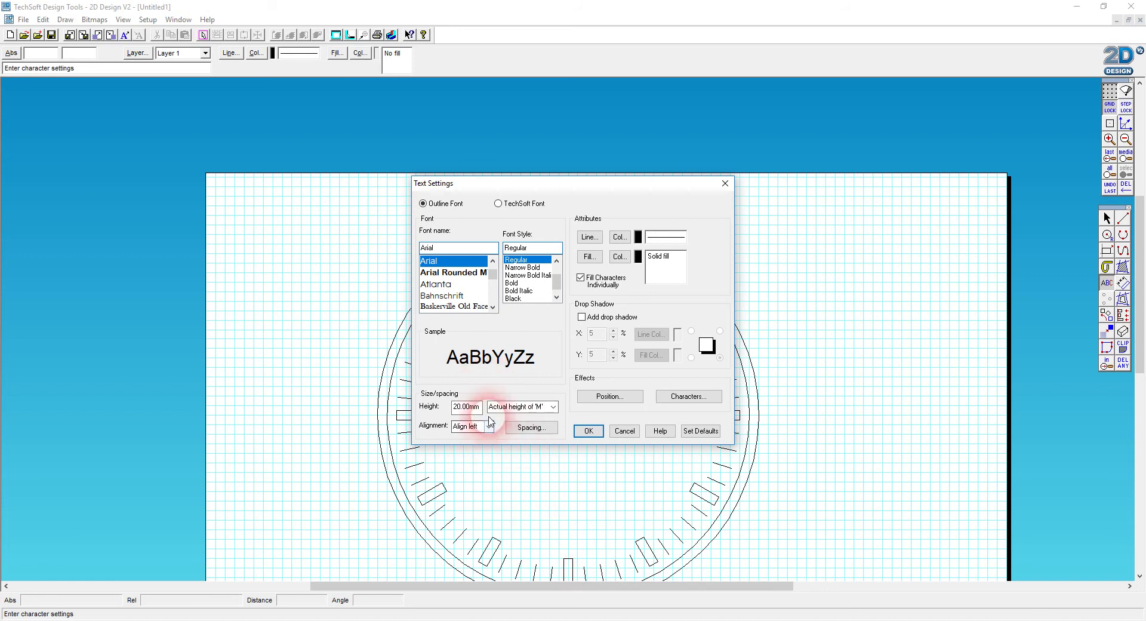
left_click_drag(485, 412, 433, 412)
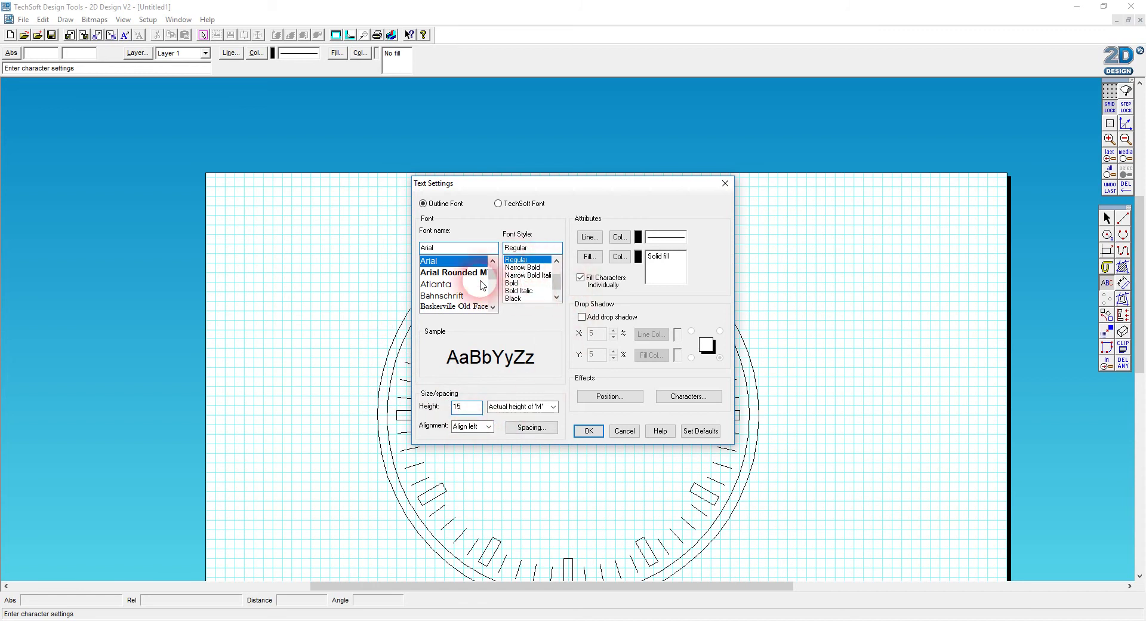
scroll(461, 276, "up", 1)
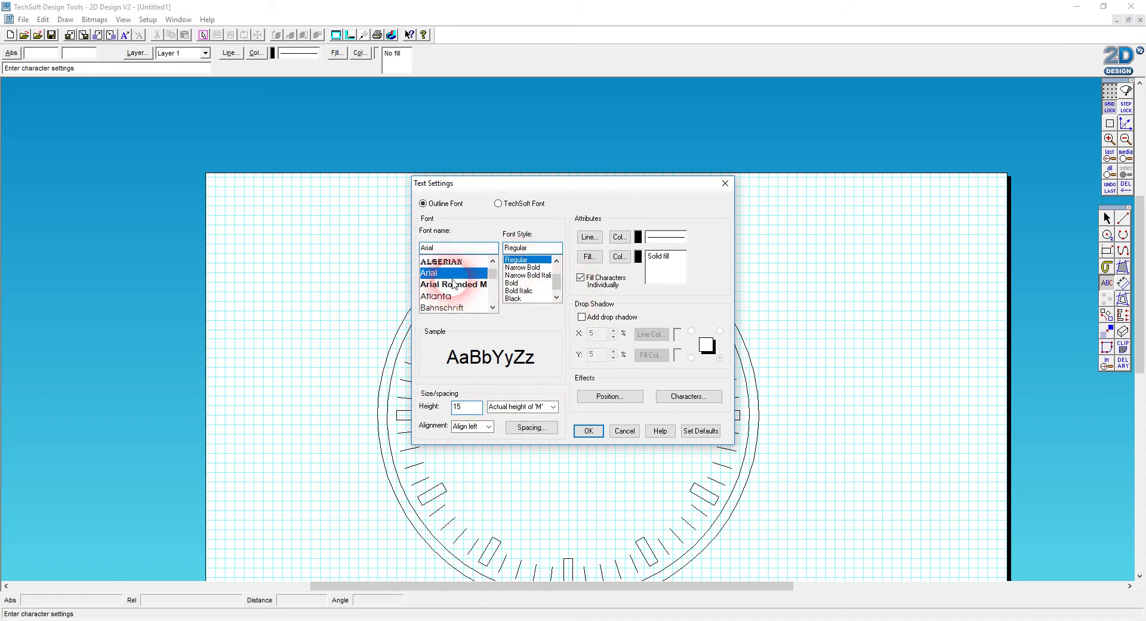
left_click(527, 268)
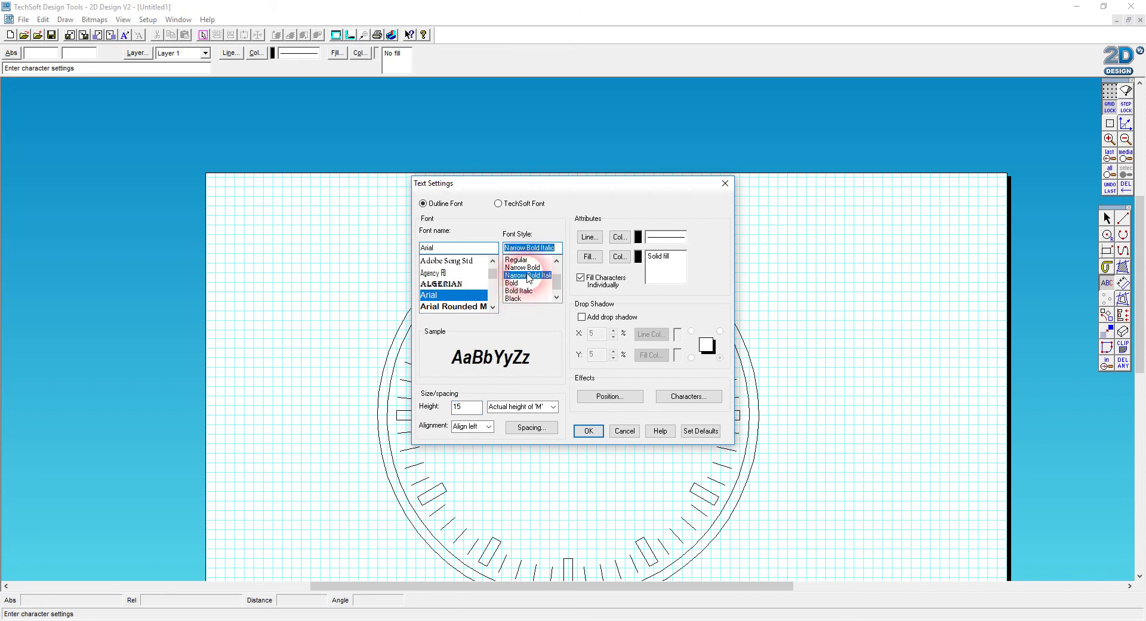
scroll(531, 278, "down", 1)
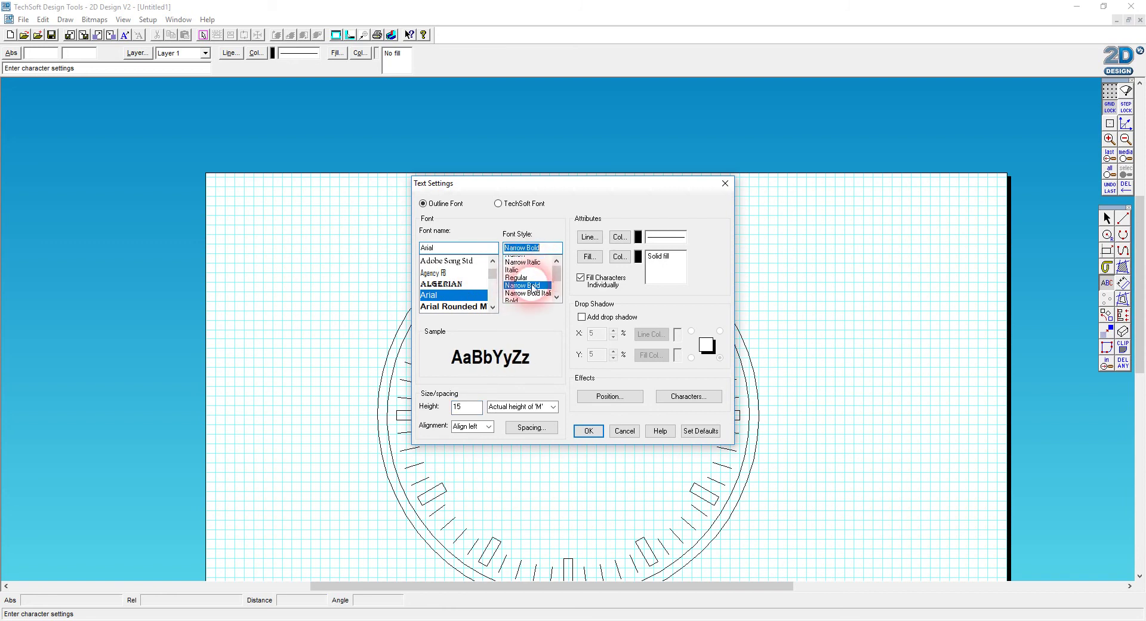
left_click(526, 260)
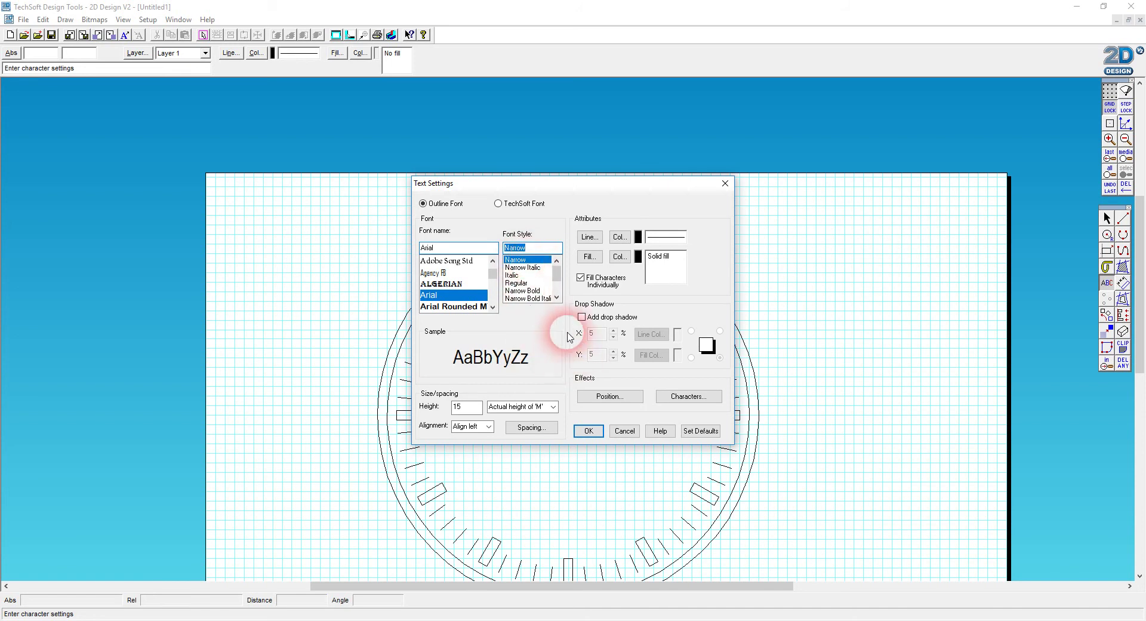
left_click(537, 291)
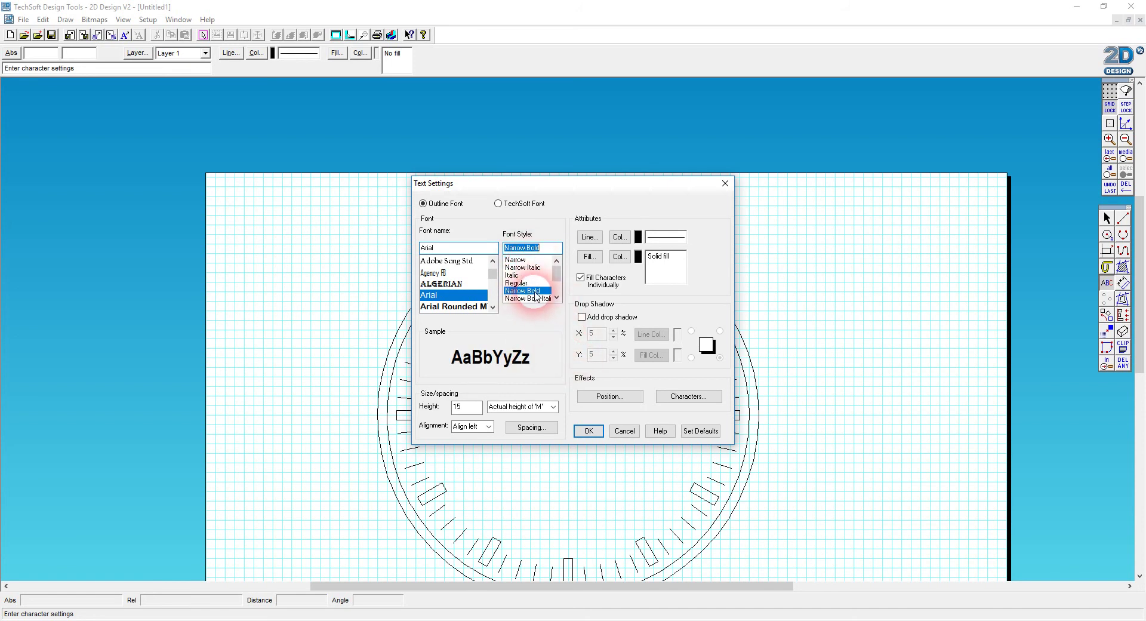
left_click(600, 434)
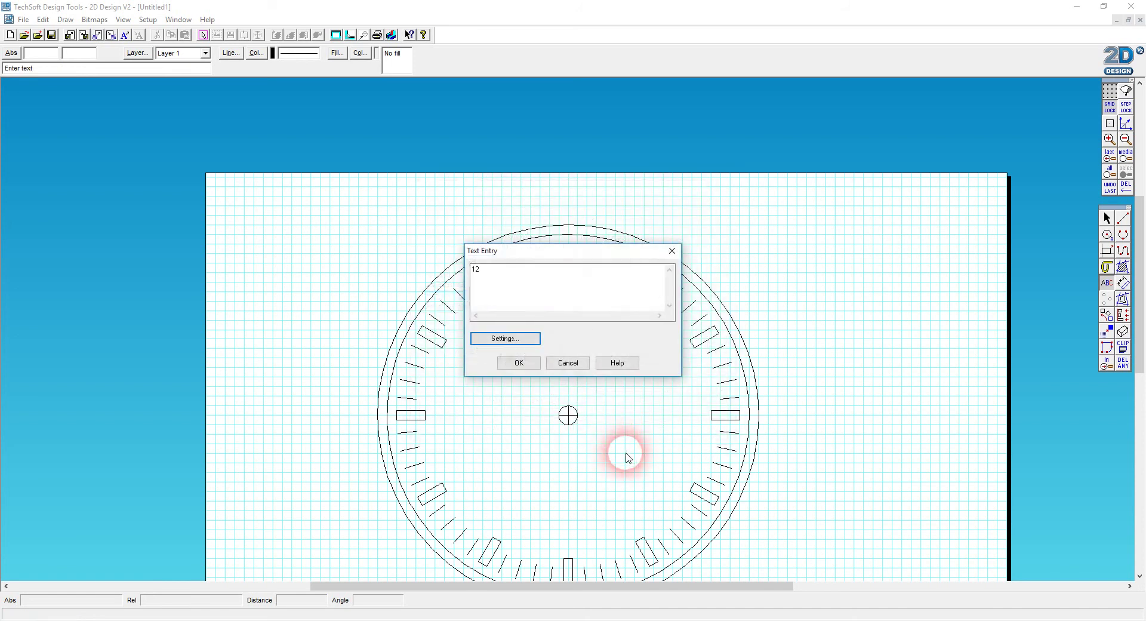
left_click(524, 360)
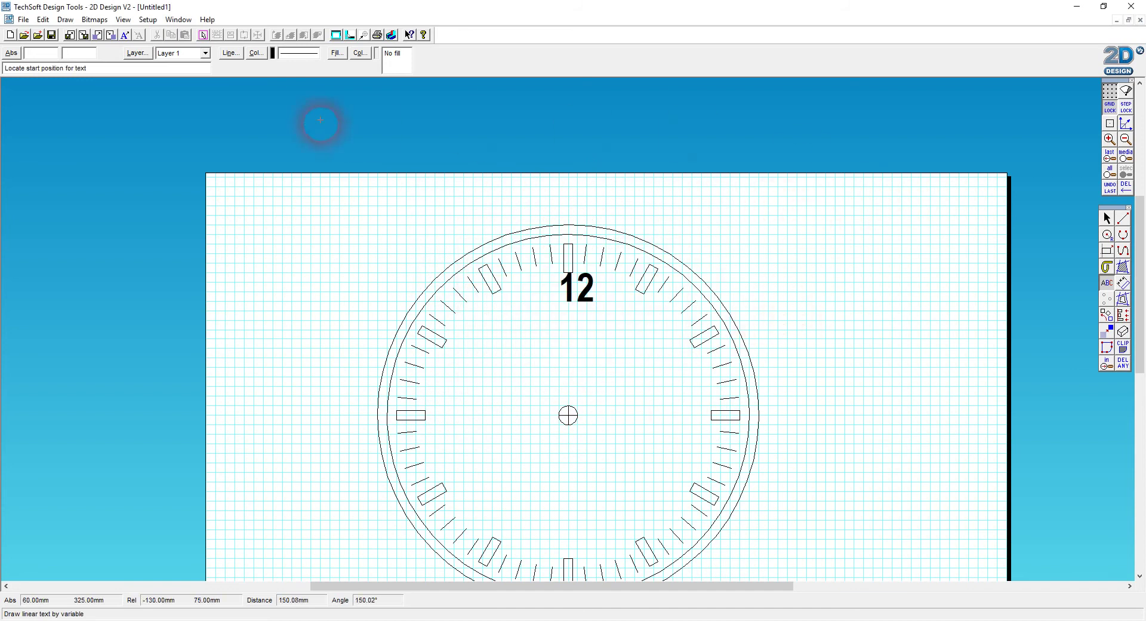
Move the number 12 to the left by 5 mm using step lock, centring it under the 12 o'clock marker
left_click(1106, 219)
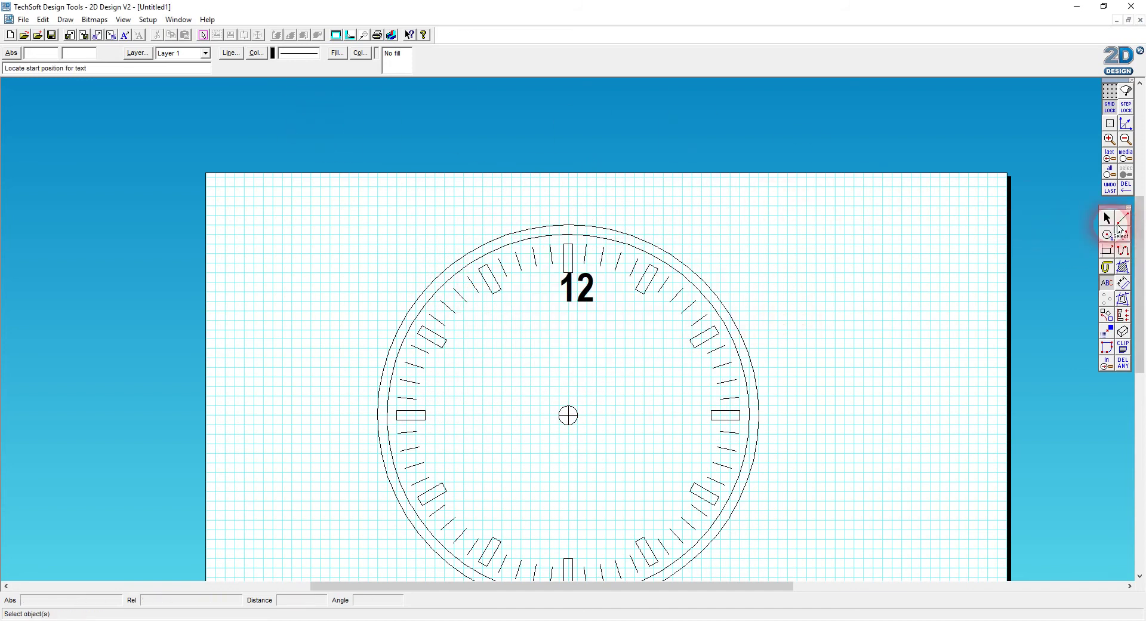
left_click(587, 294)
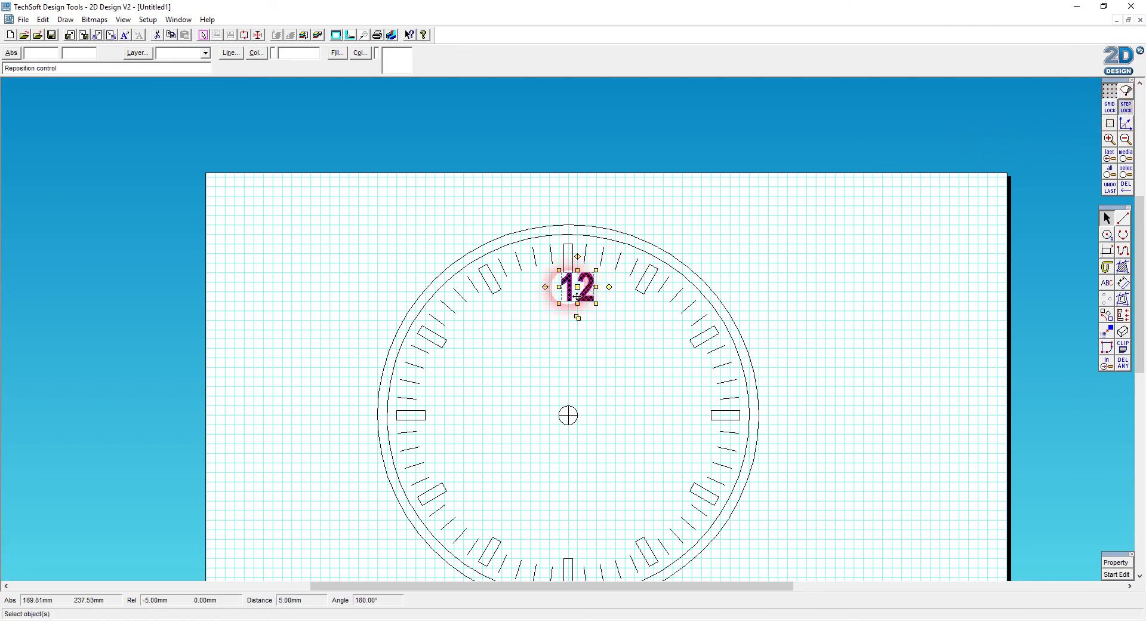
left_click_drag(577, 295, 576, 295)
left_click(806, 177)
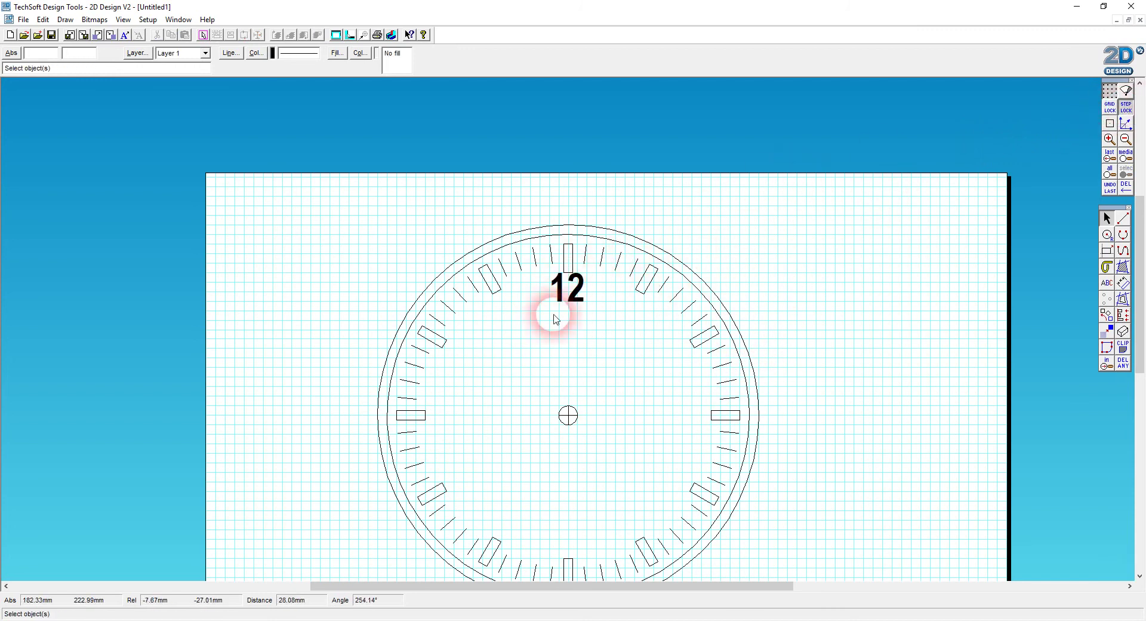
Rotate the number 12 about the clock centre with 11 repeats at 30°
left_click(568, 289)
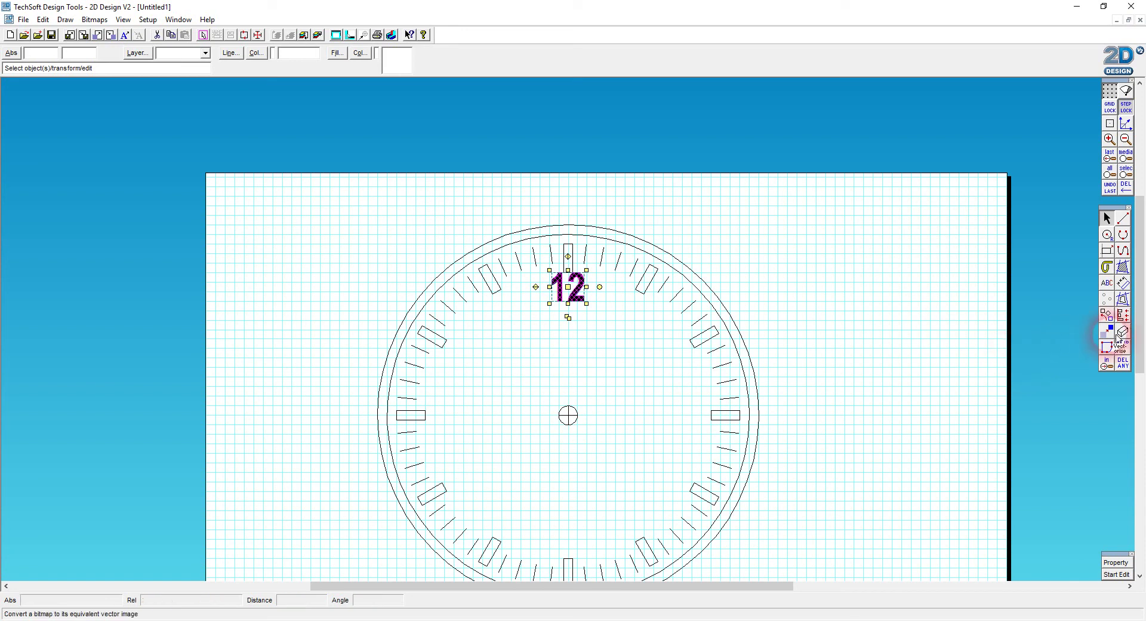
left_click(1110, 315)
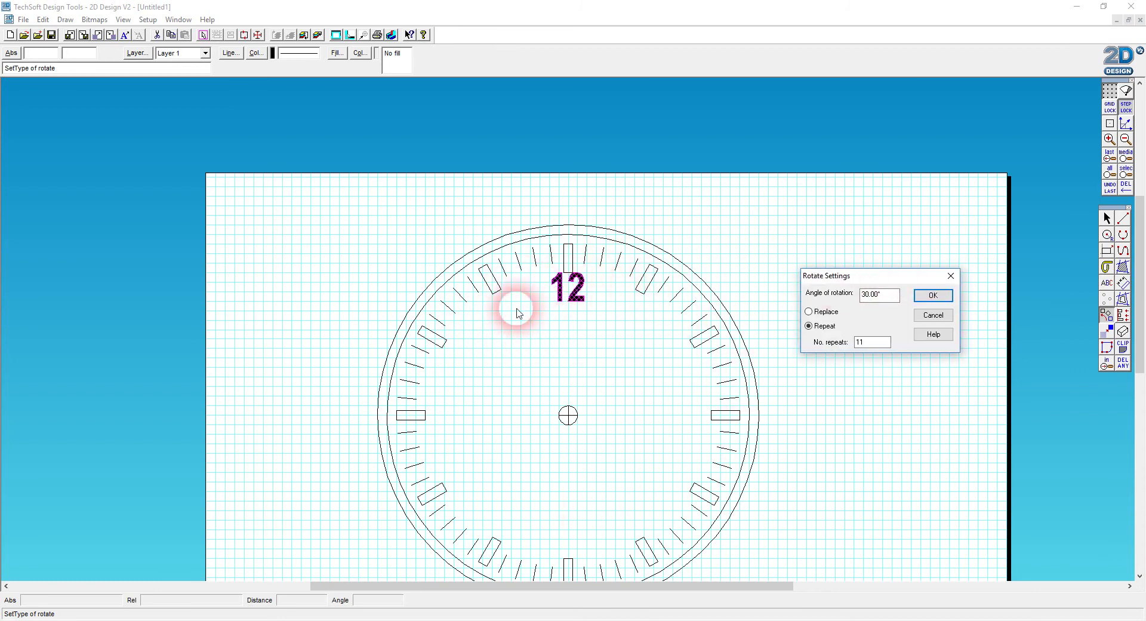
left_click(932, 296)
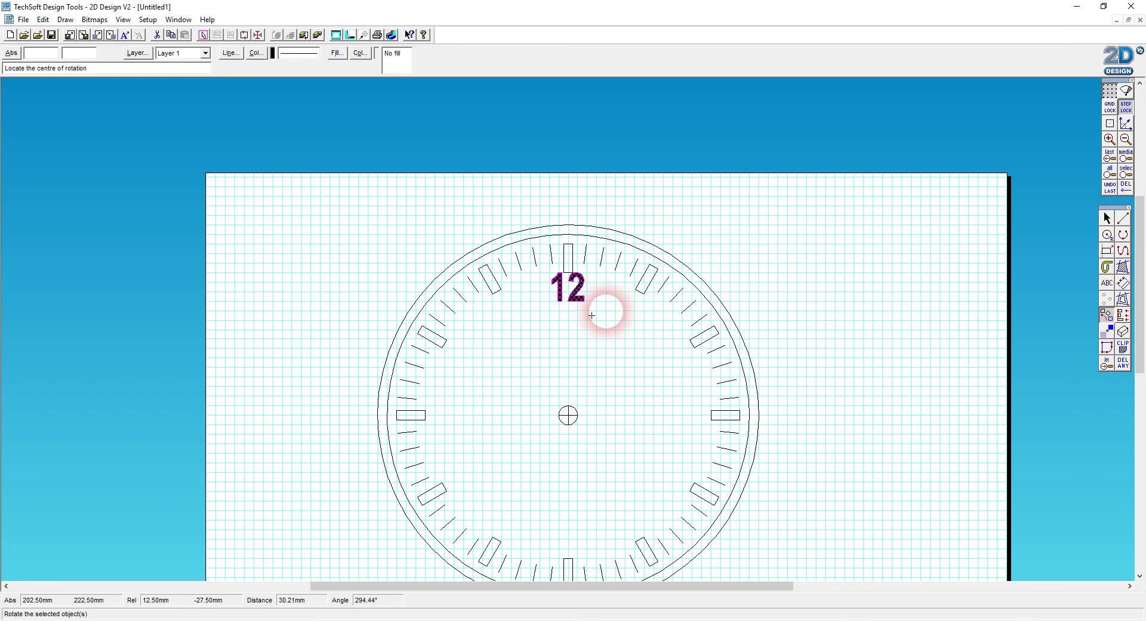
left_click(568, 415)
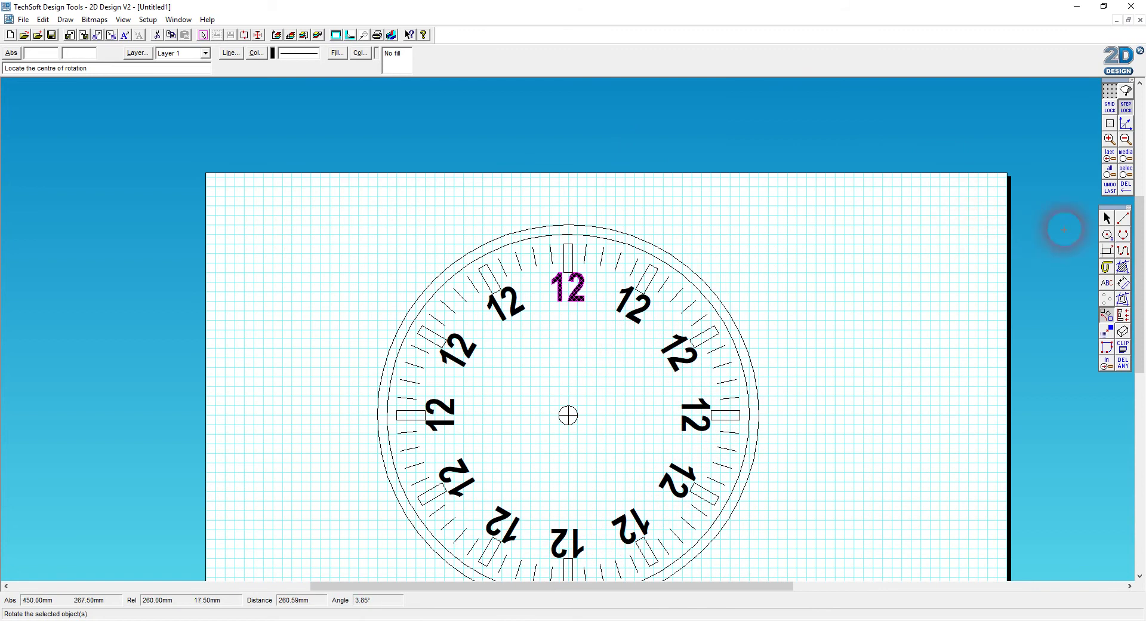
Change the rotated 12s at the one o'clock and two o'clock positions to 1 and 2
left_click(1109, 221)
left_click(633, 305)
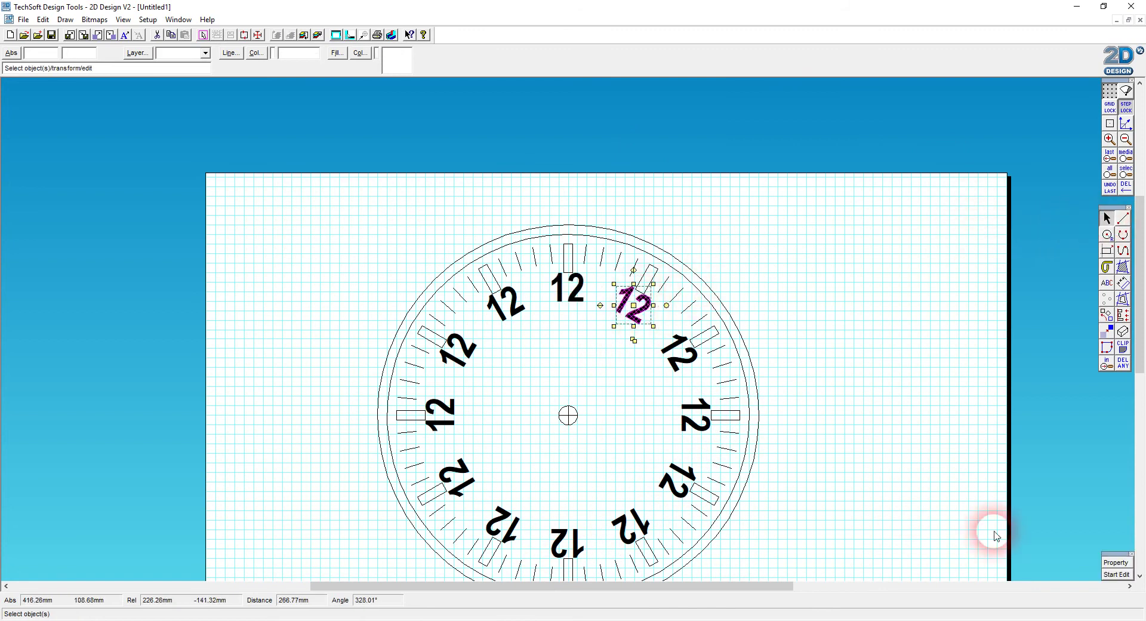
left_click(1132, 562)
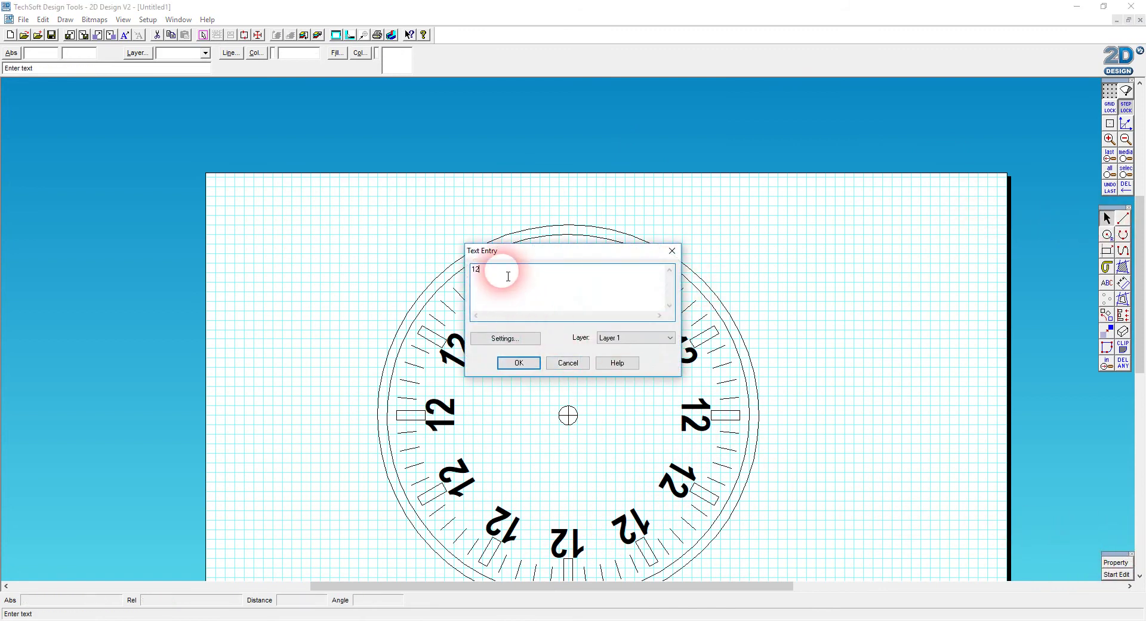
left_click(519, 362)
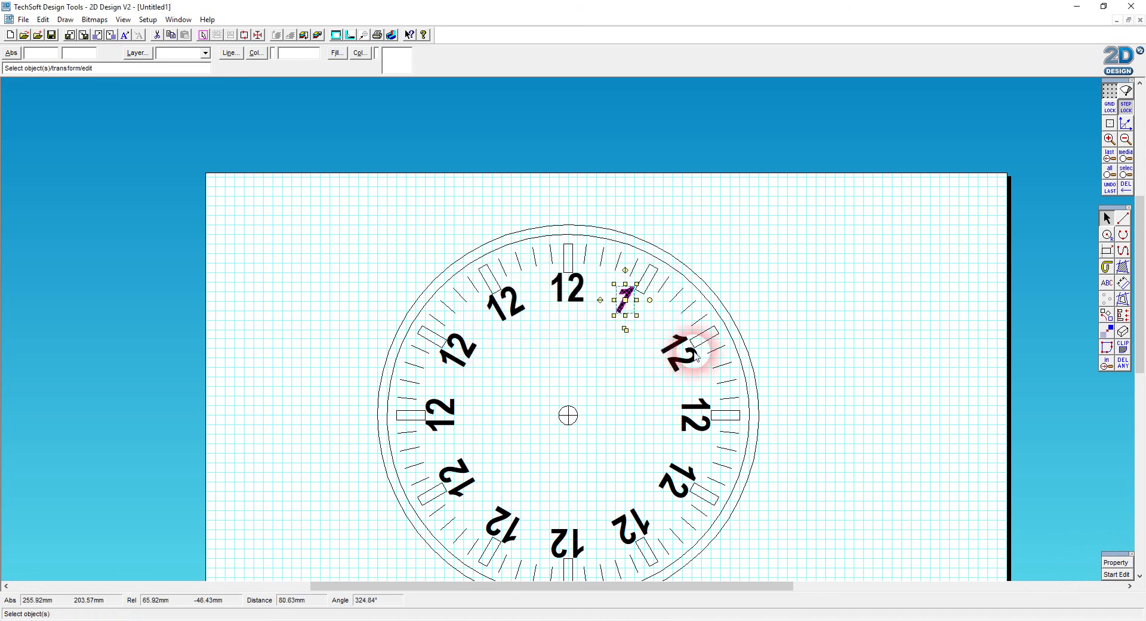
left_click(683, 351)
left_click(1123, 563)
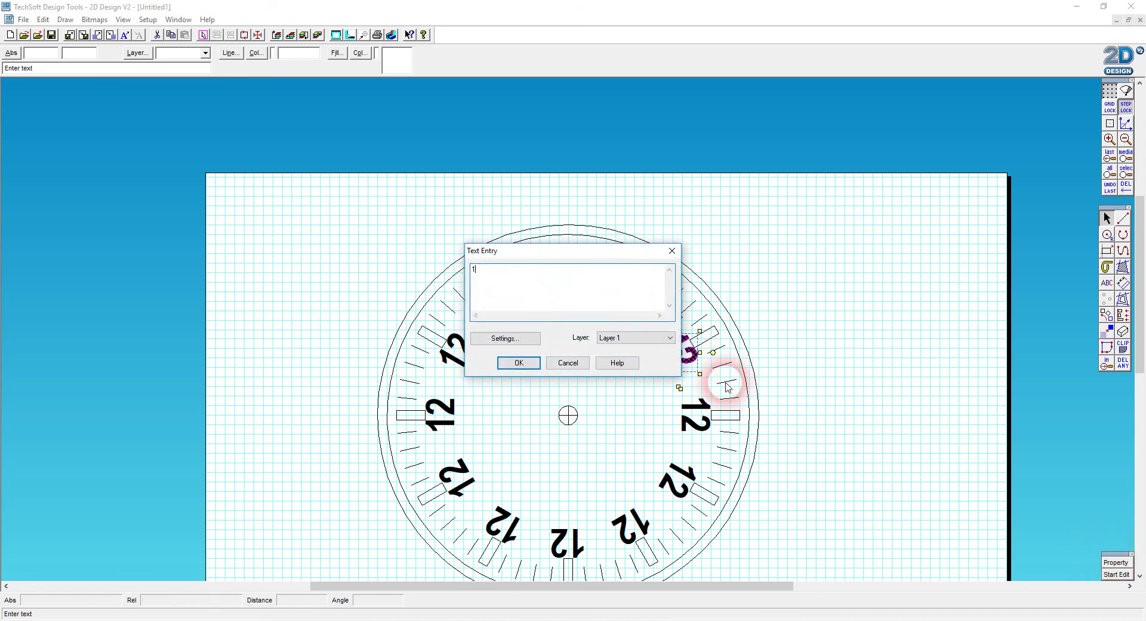
left_click(519, 363)
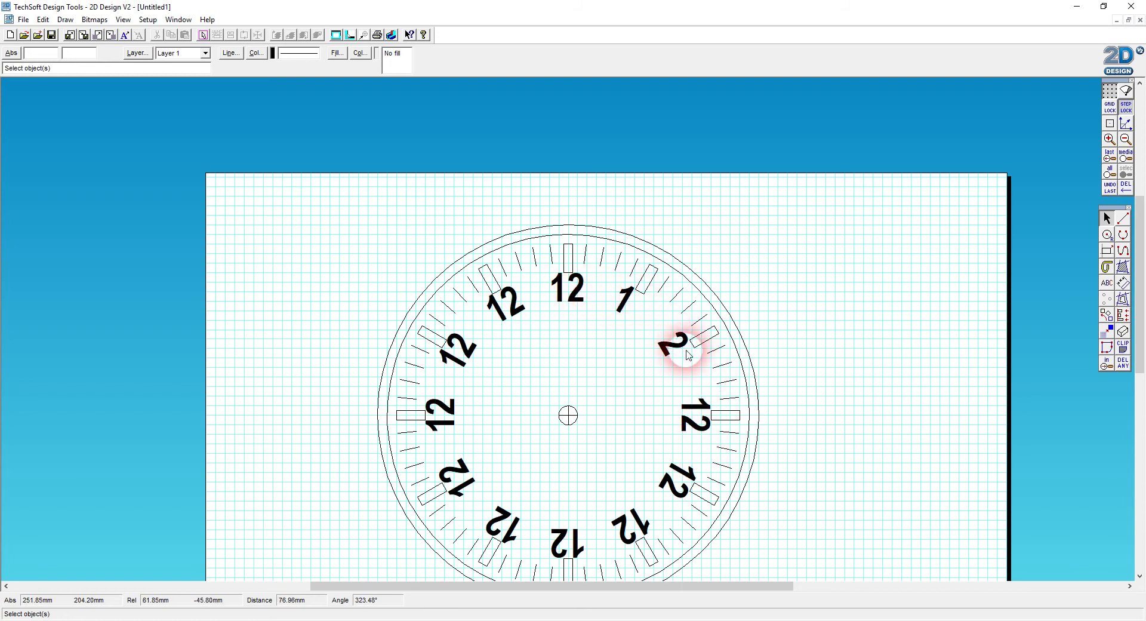
Select all twelve hour numbers and move them together off the clock face to its left, using grid lock
left_click(568, 294)
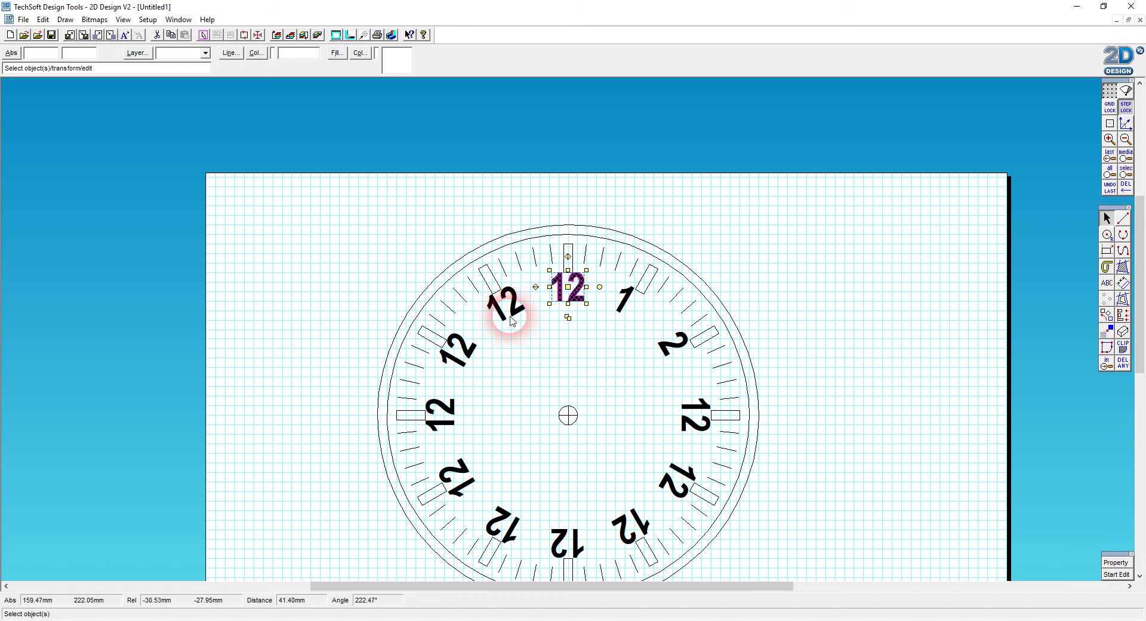
left_click(517, 309, "shift")
left_click(464, 356, "shift")
left_click(445, 412, "shift")
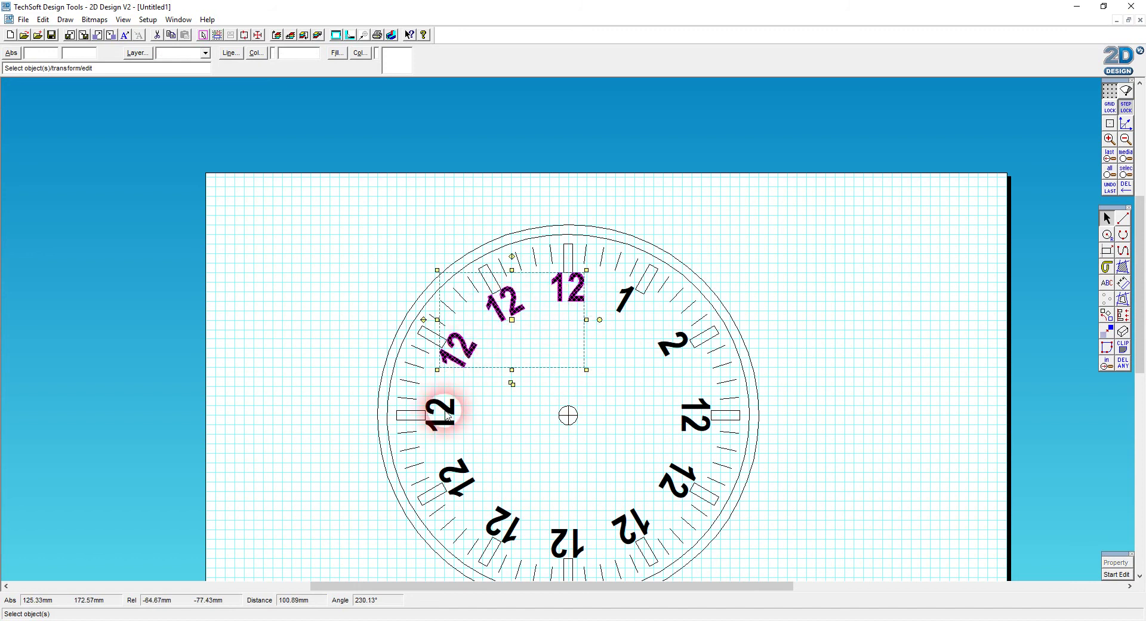
left_click(455, 475, "shift")
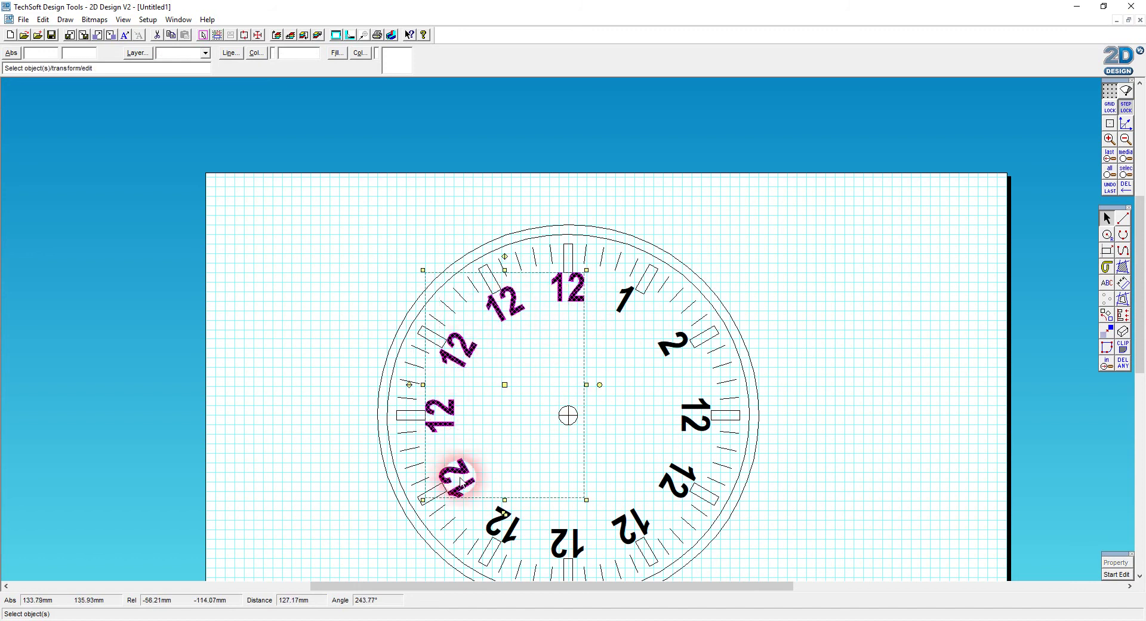
left_click(507, 528, "shift")
left_click(566, 541, "shift")
left_click(630, 526, "shift")
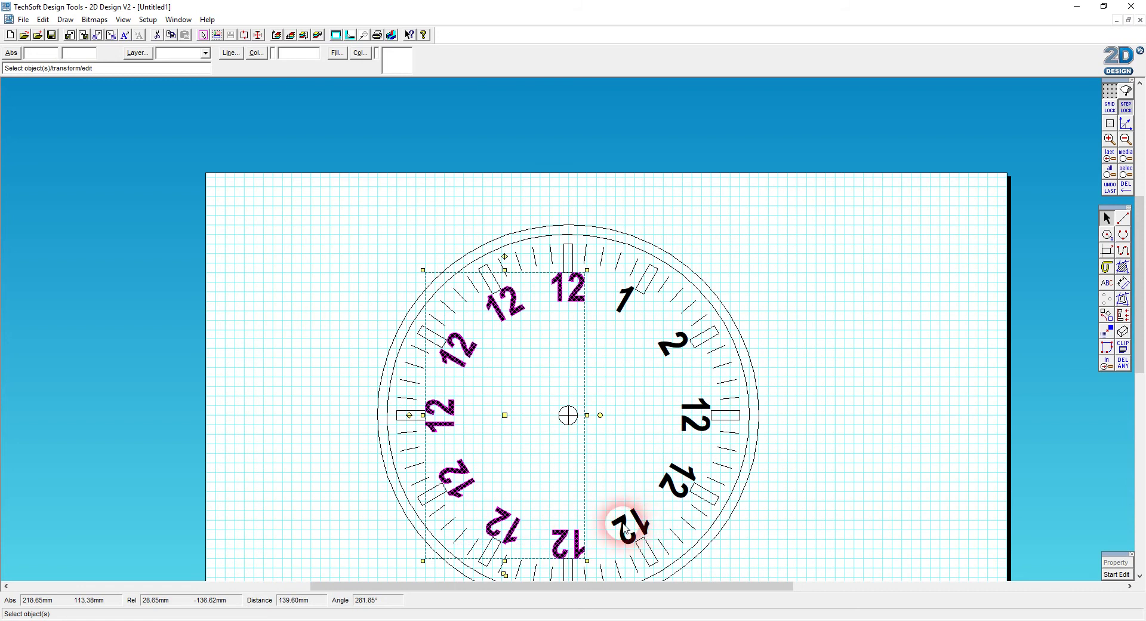
left_click(663, 493, "shift")
left_click(695, 415, "shift")
left_click(674, 343, "shift")
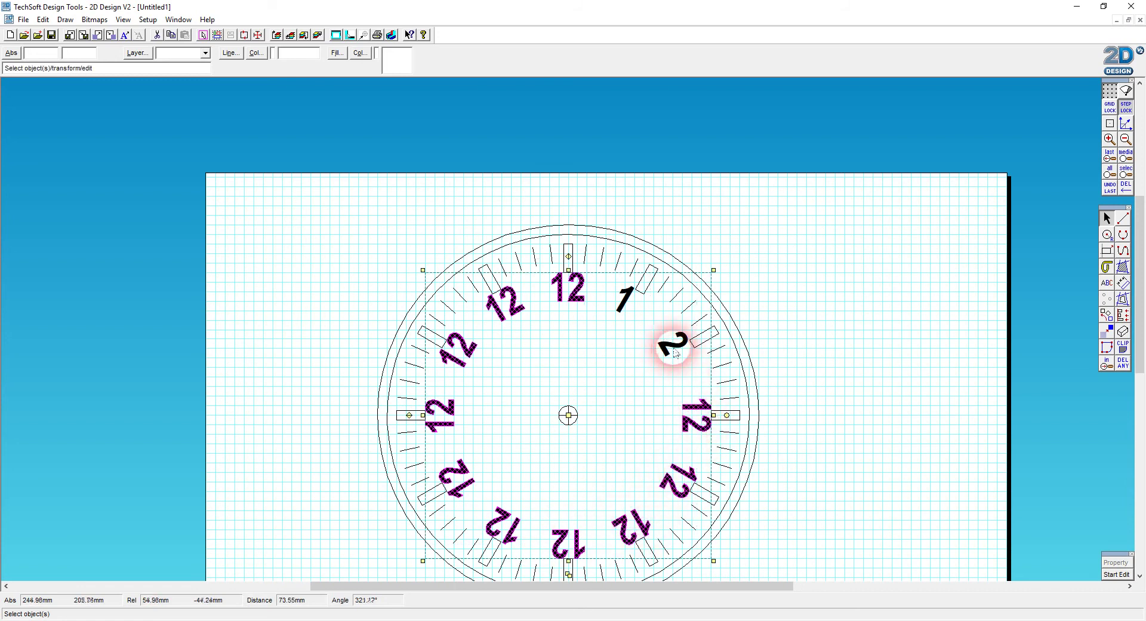
left_click(617, 302, "shift")
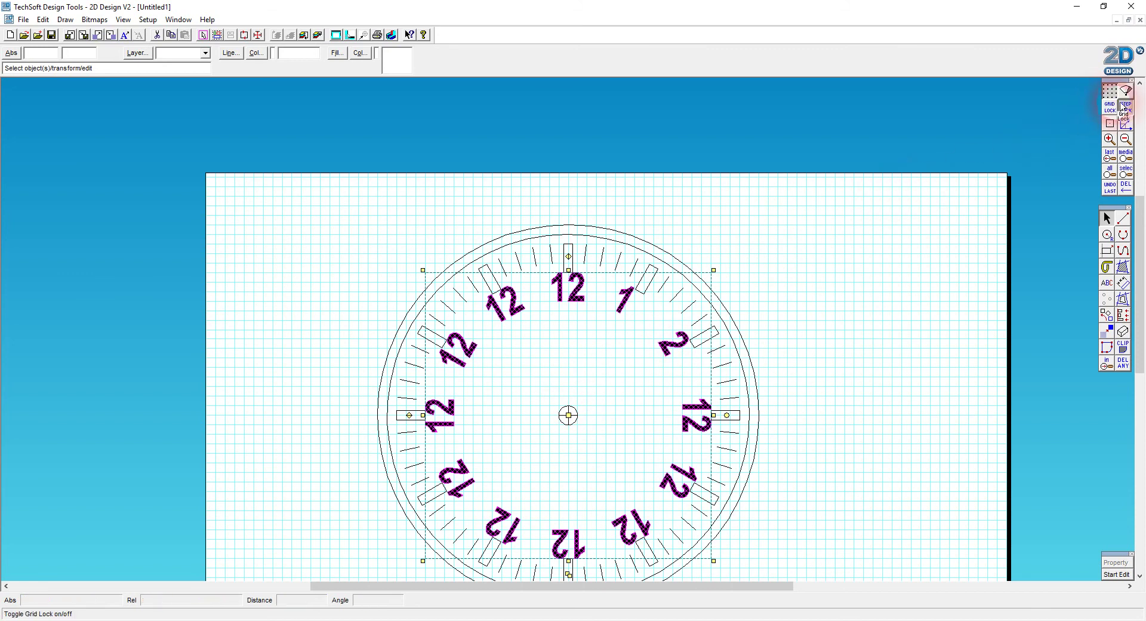
left_click(568, 415)
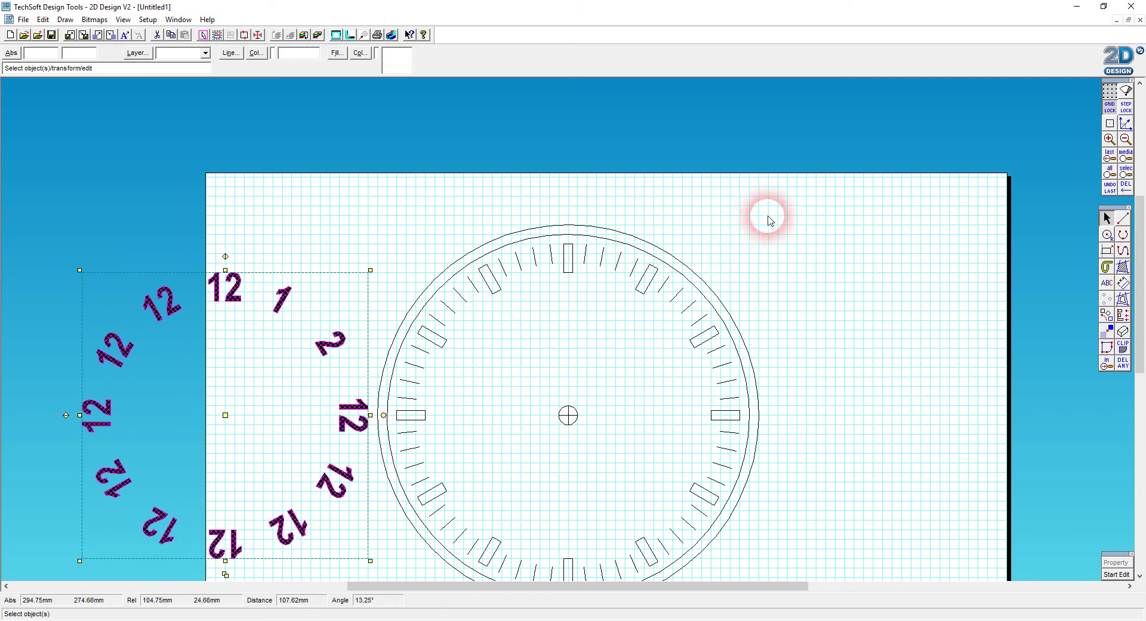
Group the clock circles, centre hole, hour markers and minute lines into one object
left_click_drag(801, 203, 372, 615)
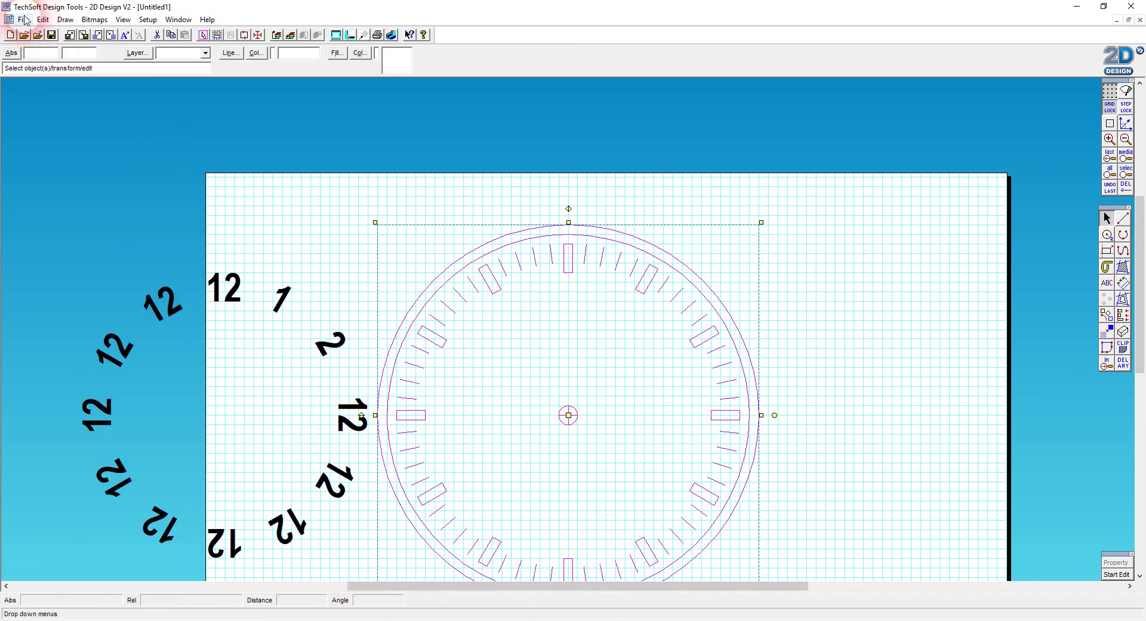
left_click(43, 19)
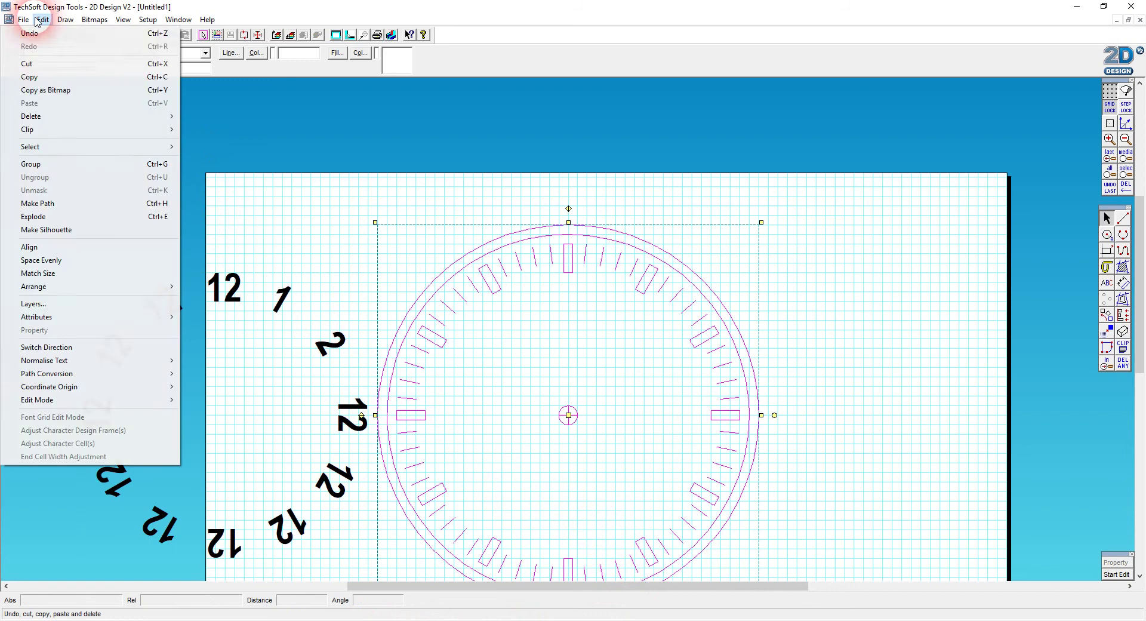
left_click(36, 164)
left_click(867, 298)
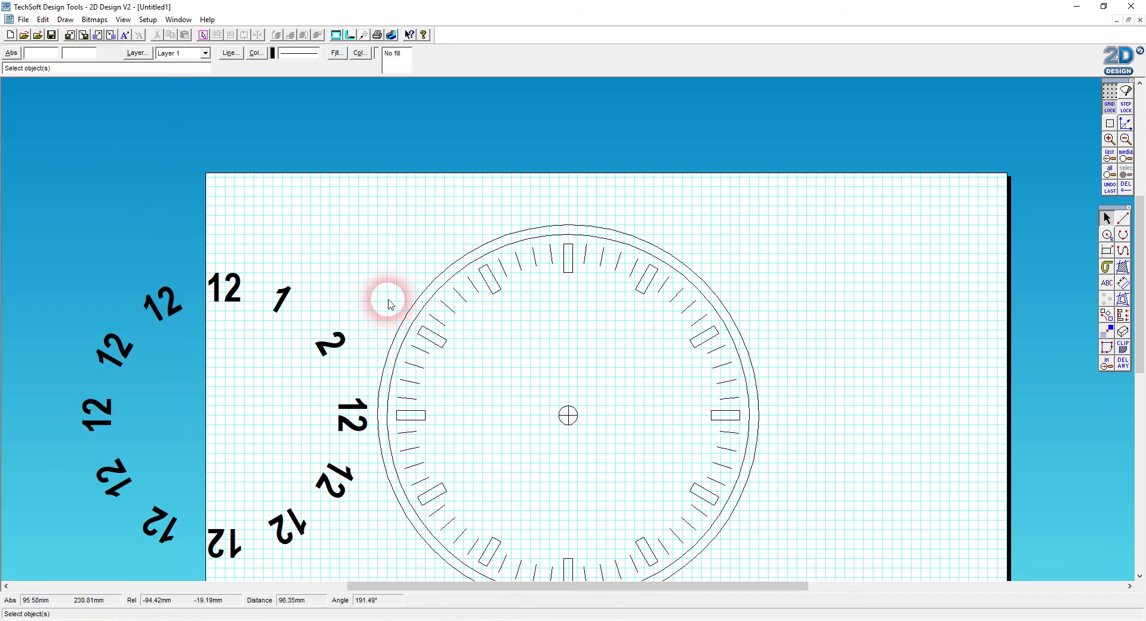
Move the complete ring of hour numbers back onto the clock face, centred on the centre hole
mouse_move(27, 231)
left_mouse_down()
mouse_move(315, 542)
mouse_move(400, 579)
left_mouse_up()
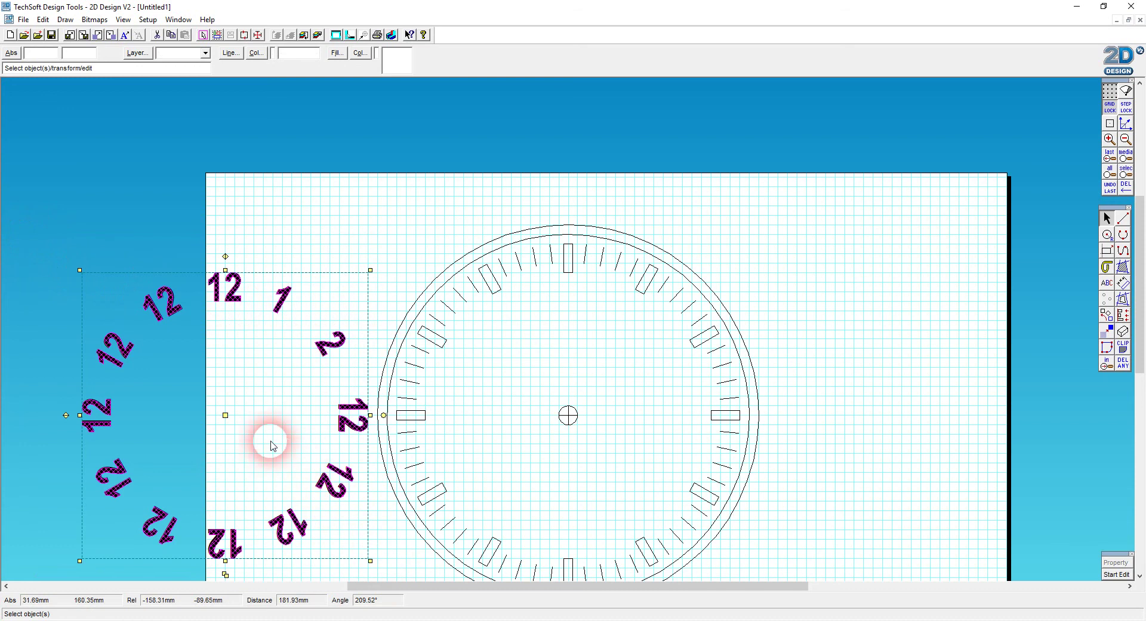
mouse_move(225, 415)
left_mouse_down()
mouse_move(587, 421)
mouse_move(568, 414)
left_mouse_up()
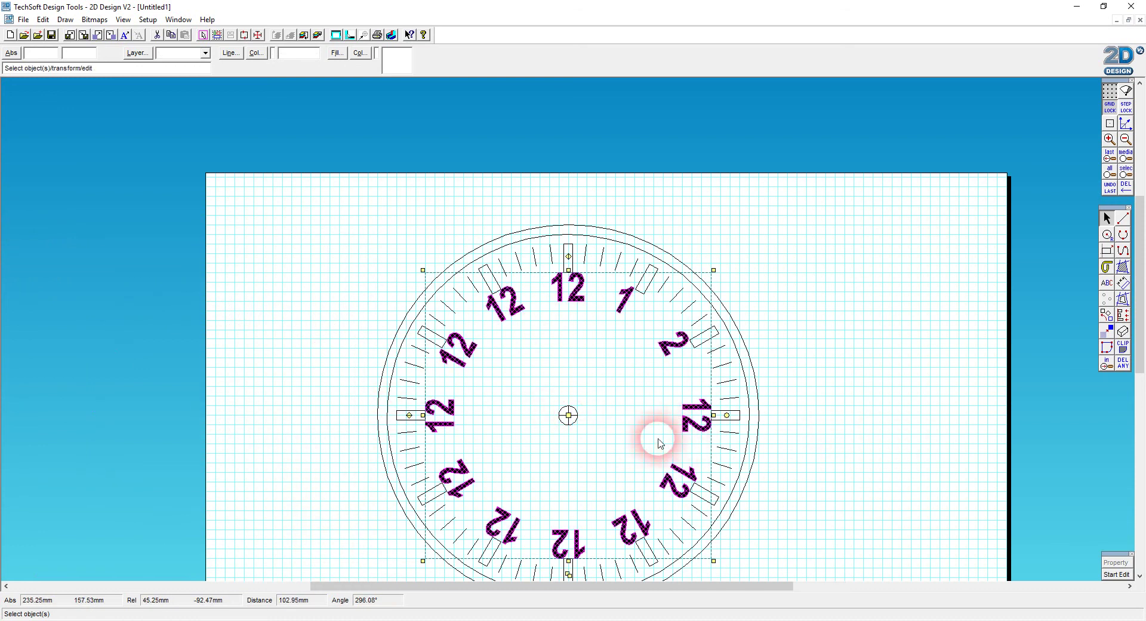
left_click(901, 465)
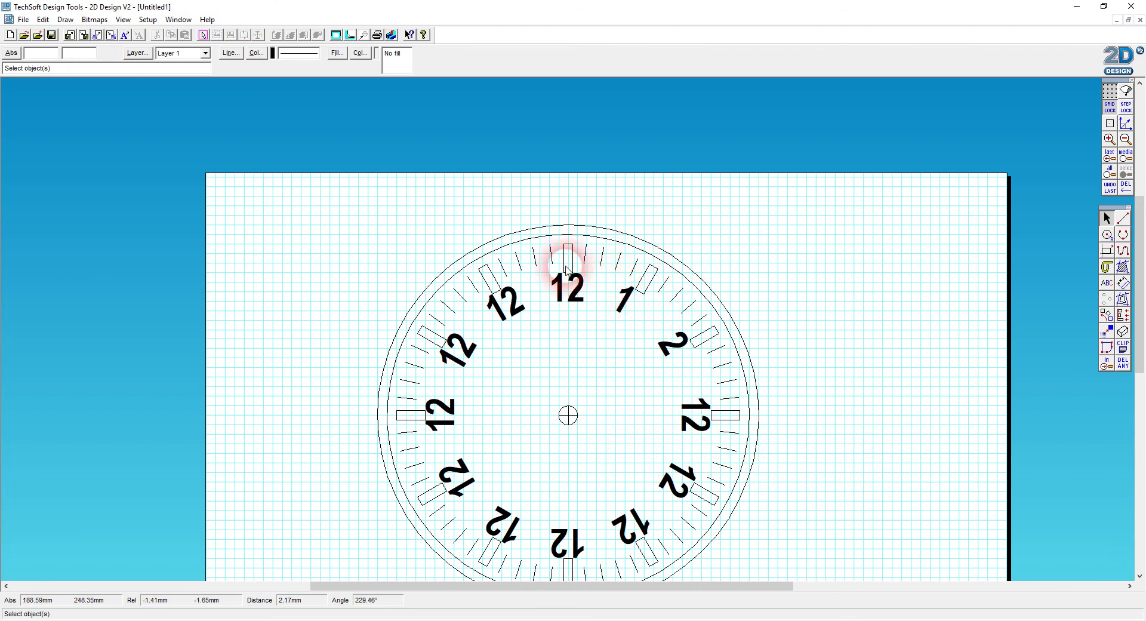
left_click(578, 301)
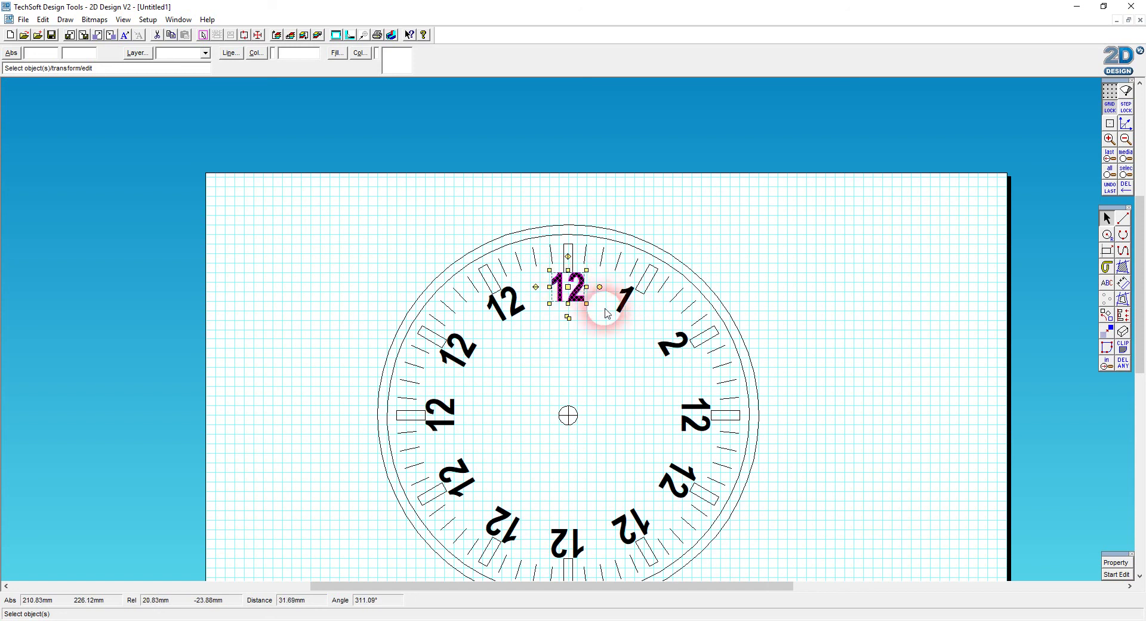
left_click(621, 304, "shift")
left_click(681, 347, "shift")
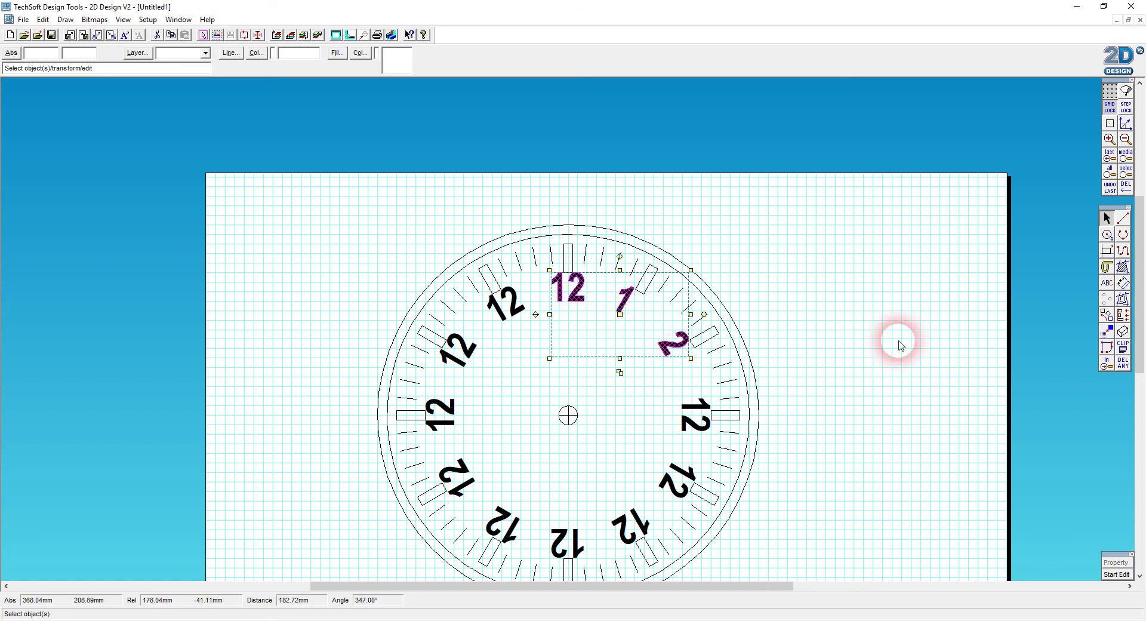
left_click(899, 341)
Select the whole ring of hour numbers, without the grouped clock face, and move it clear to the left of the clock
left_click_drag(369, 245, 774, 572)
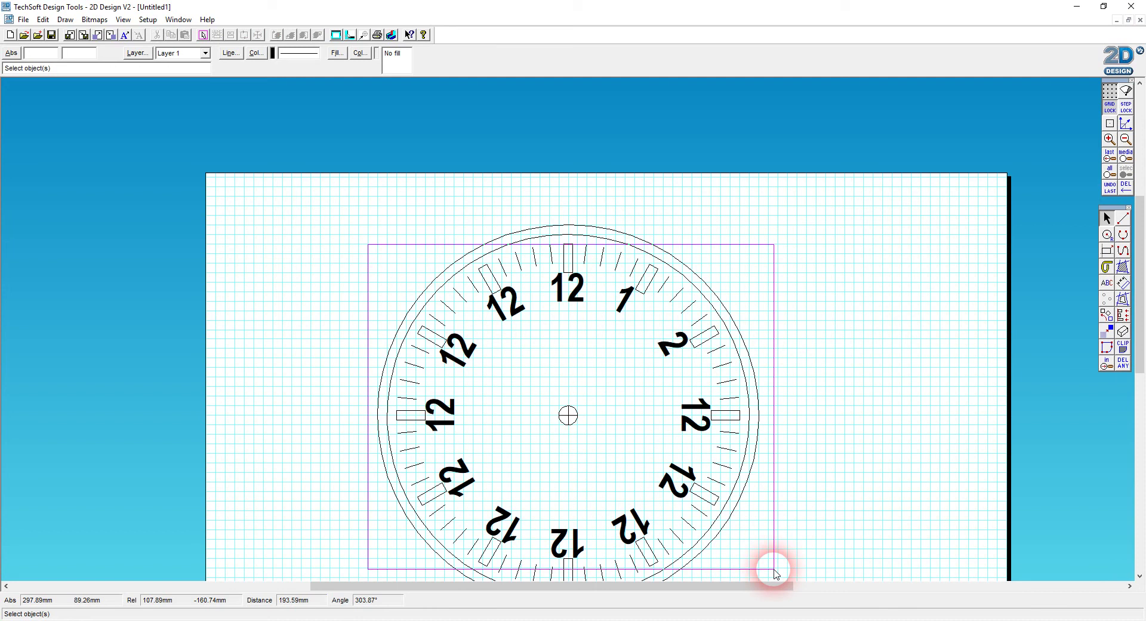
left_click_drag(775, 573, 775, 573)
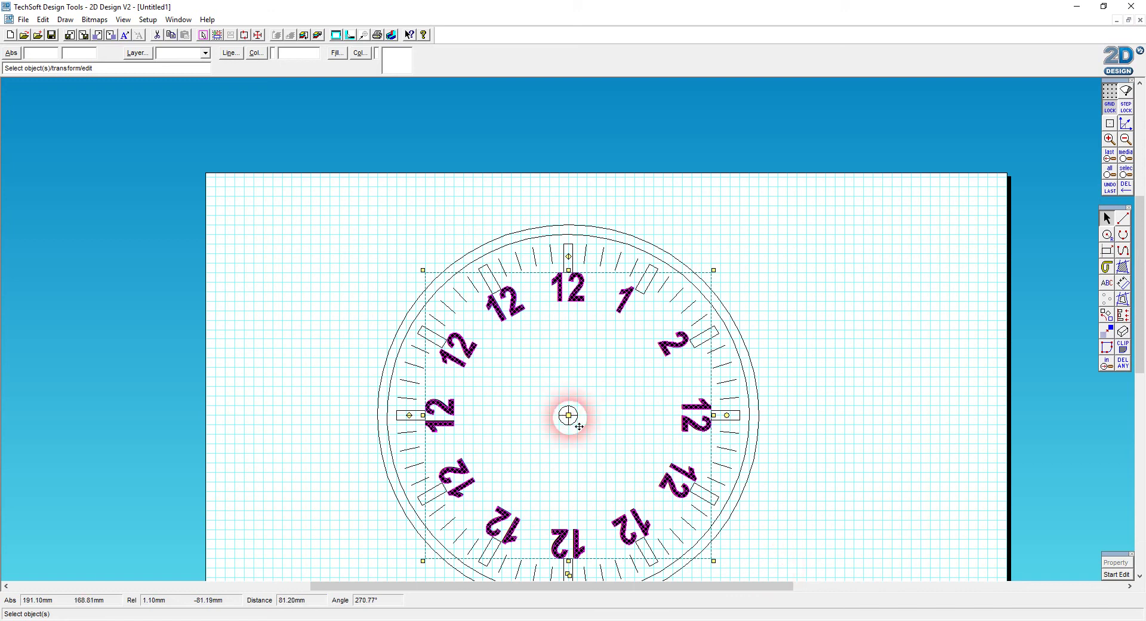
left_click_drag(568, 415, 196, 415)
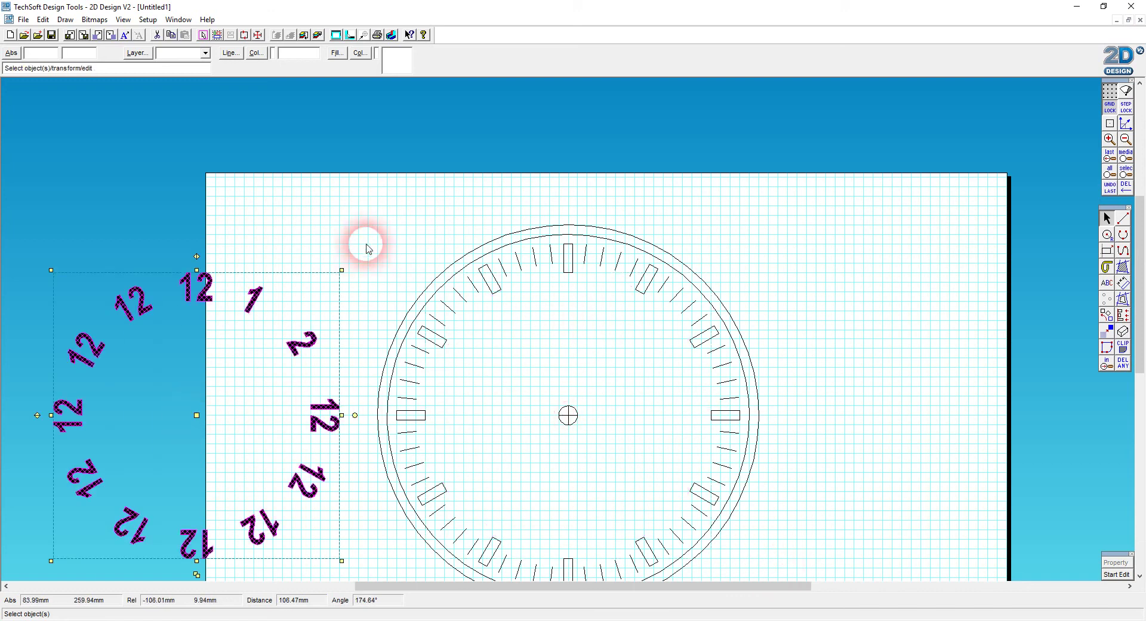
left_click(367, 248)
Copy the upright 12 from the moved ring and place the copy centred below the 12 o'clock marker
left_click(197, 289)
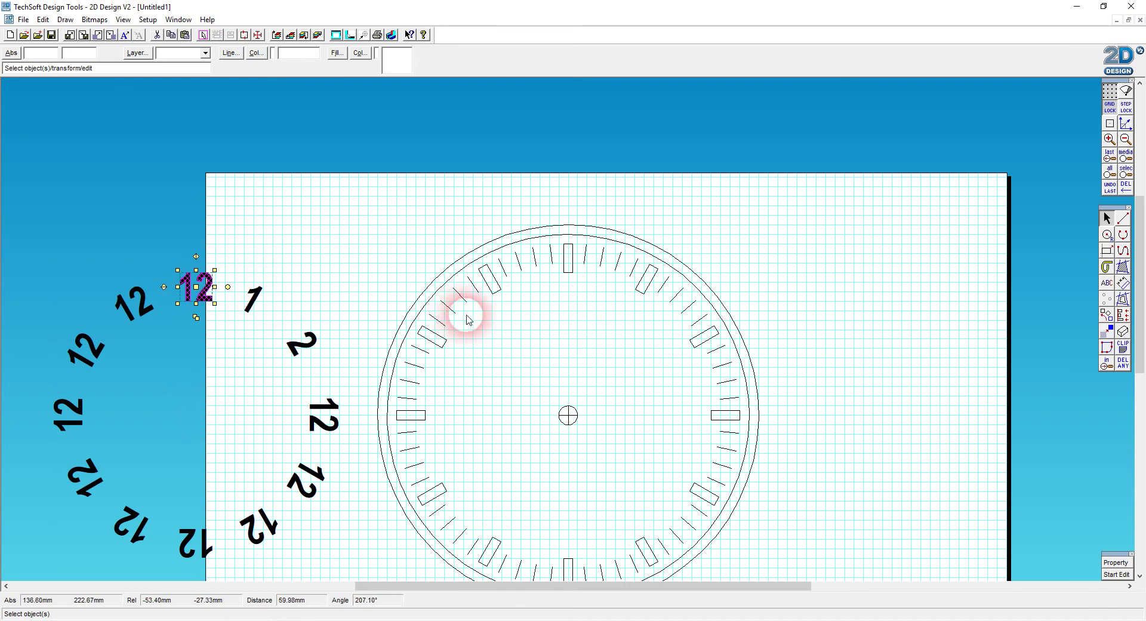
left_click_drag(467, 319, 575, 292)
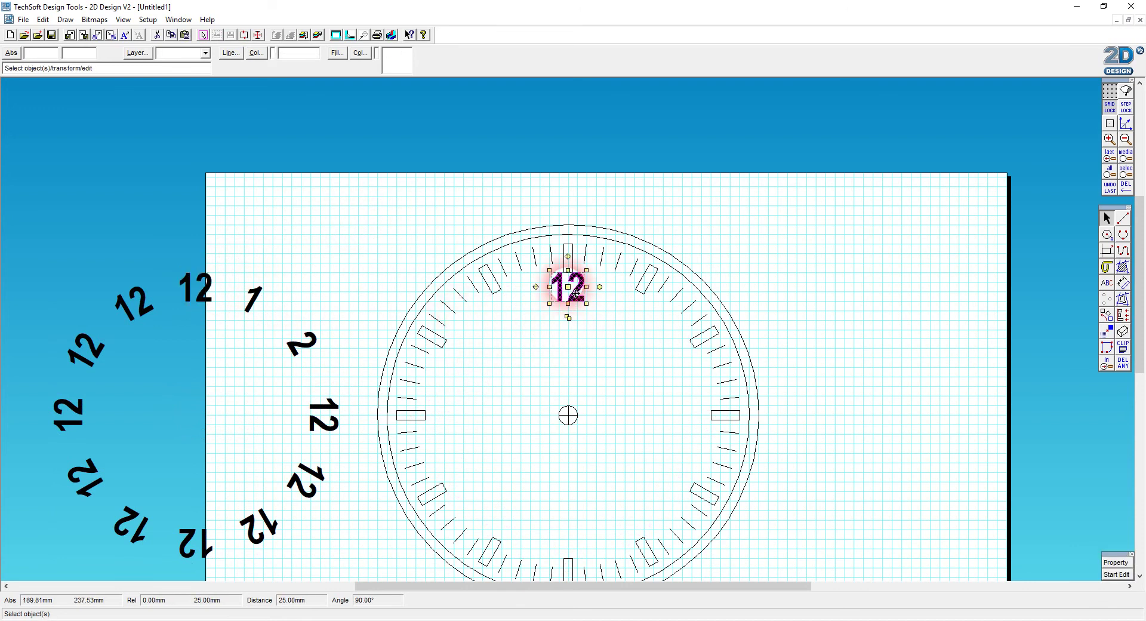
left_click(911, 276)
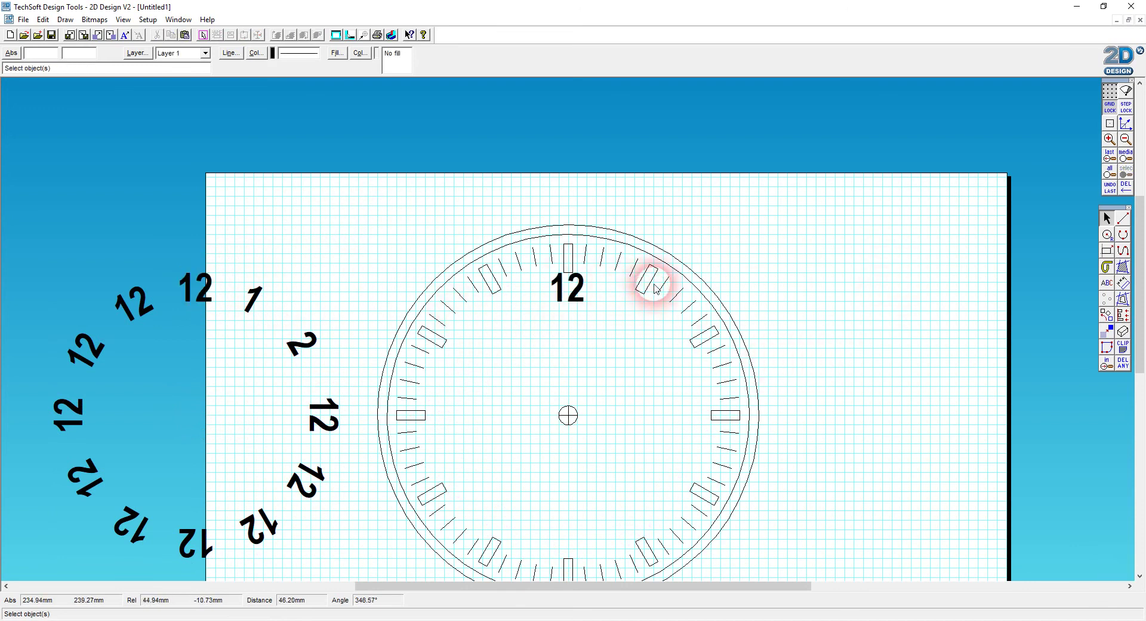
Make a circular array of the 12 about the clock centre with 11 repeats at 30°, keeping the numbers upright
left_click_drag(1109, 317, 1043, 318)
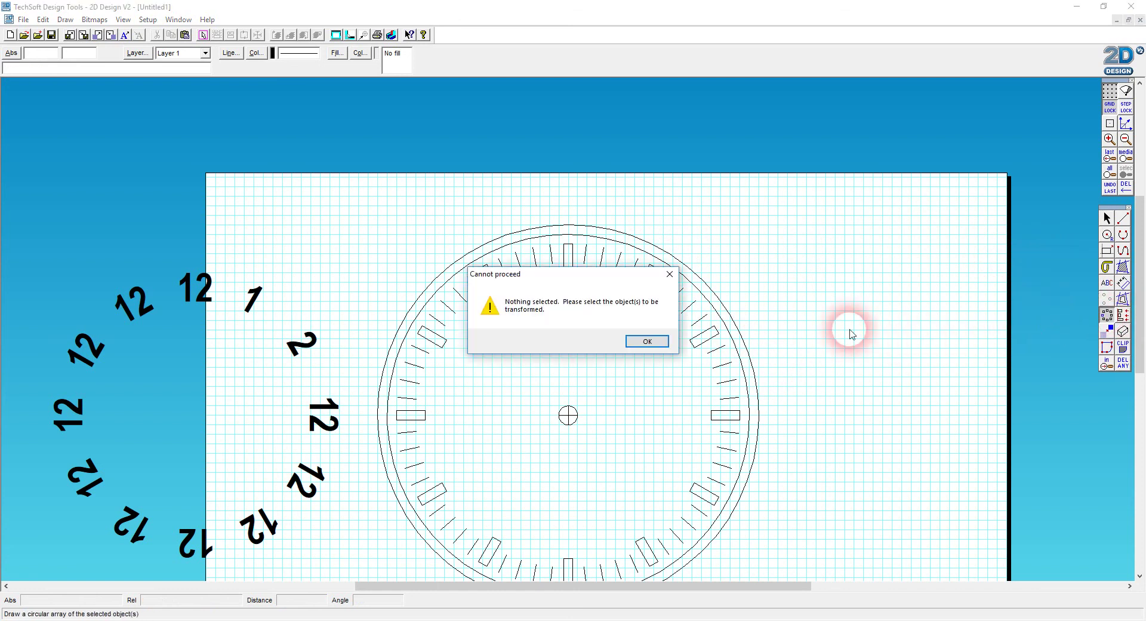
left_click(659, 342)
left_click(574, 287)
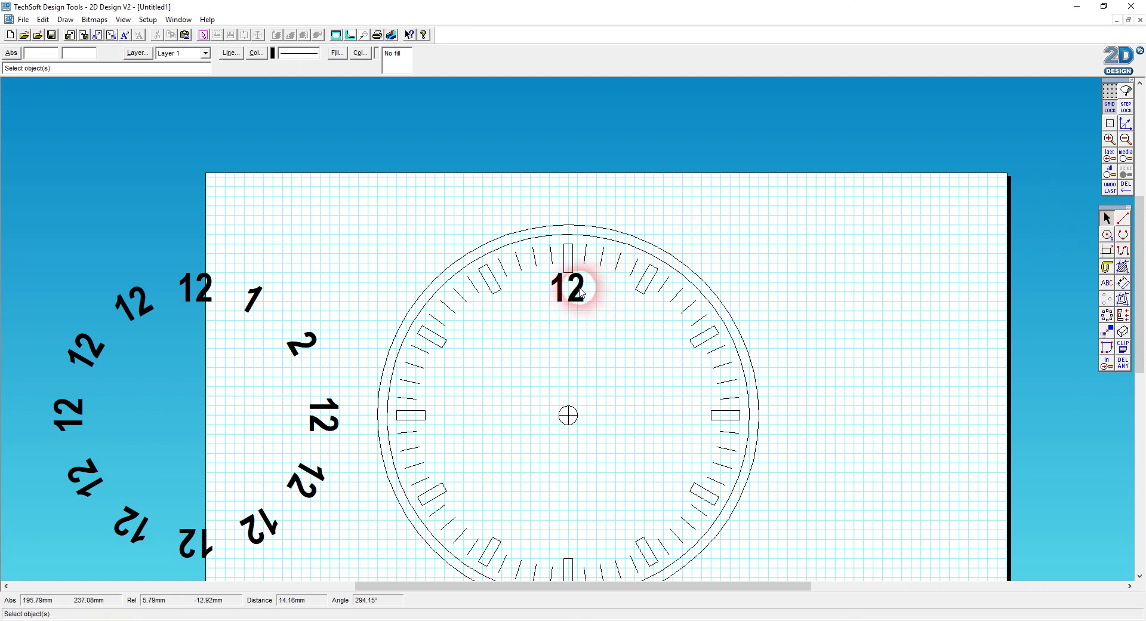
left_click(1108, 315)
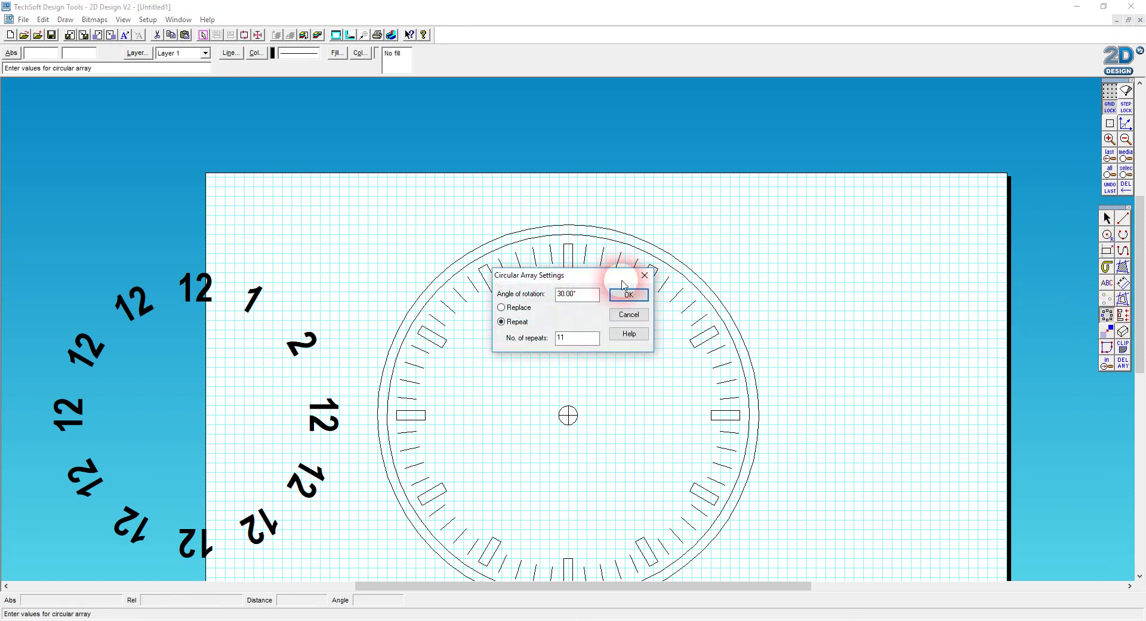
left_click(629, 294)
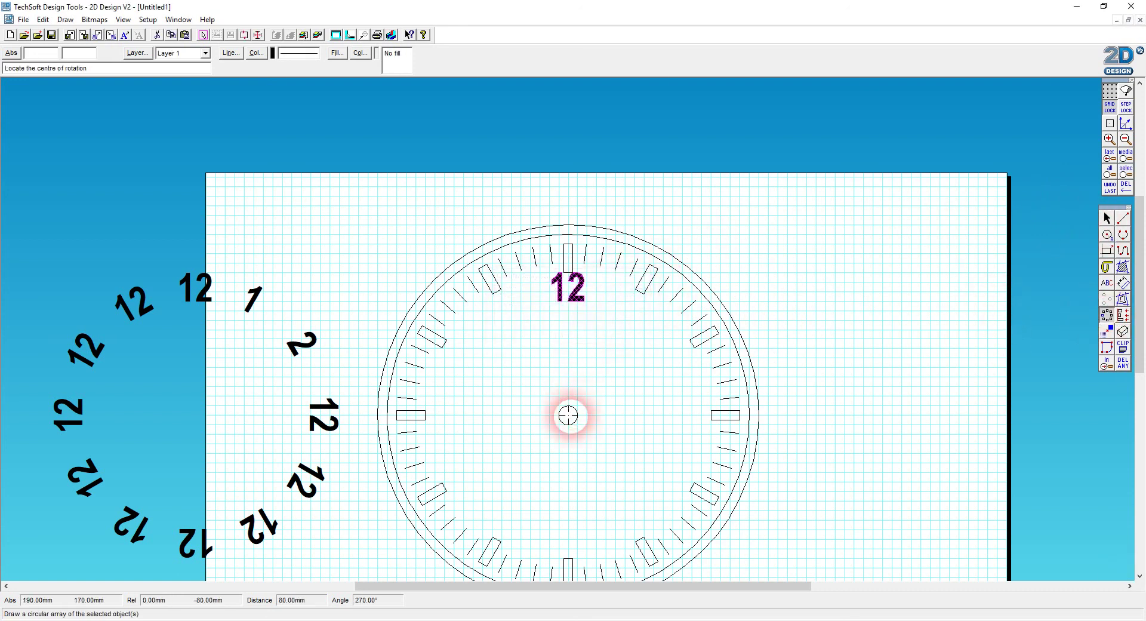
left_click(568, 415)
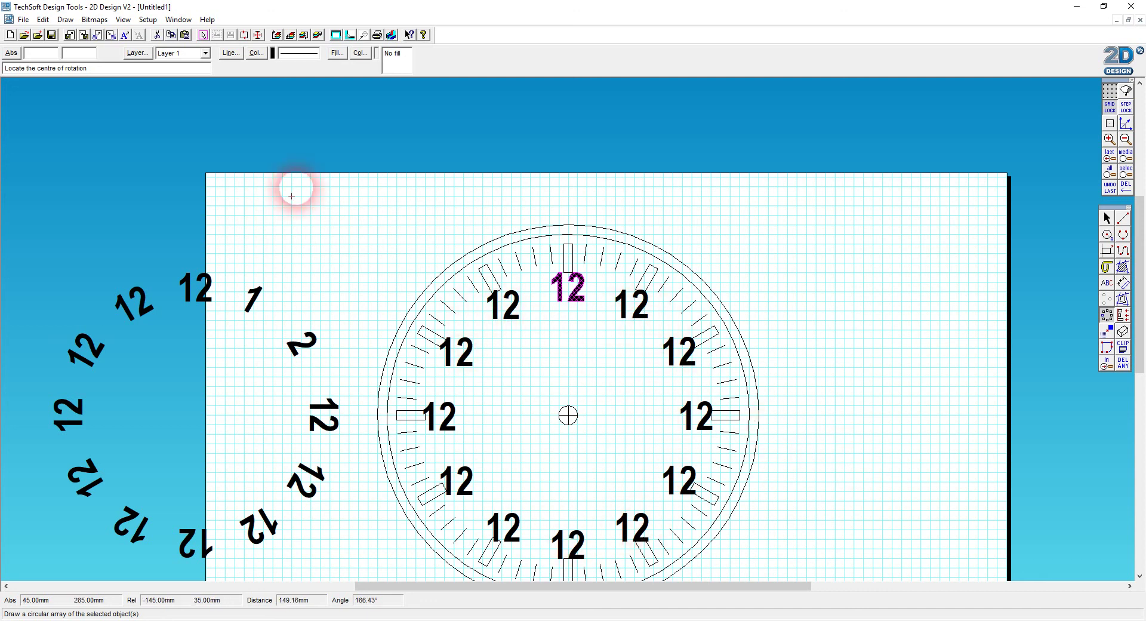
Change the upright 12s at the one and two o'clock positions of the clock face to 1 and 2
left_click(1108, 218)
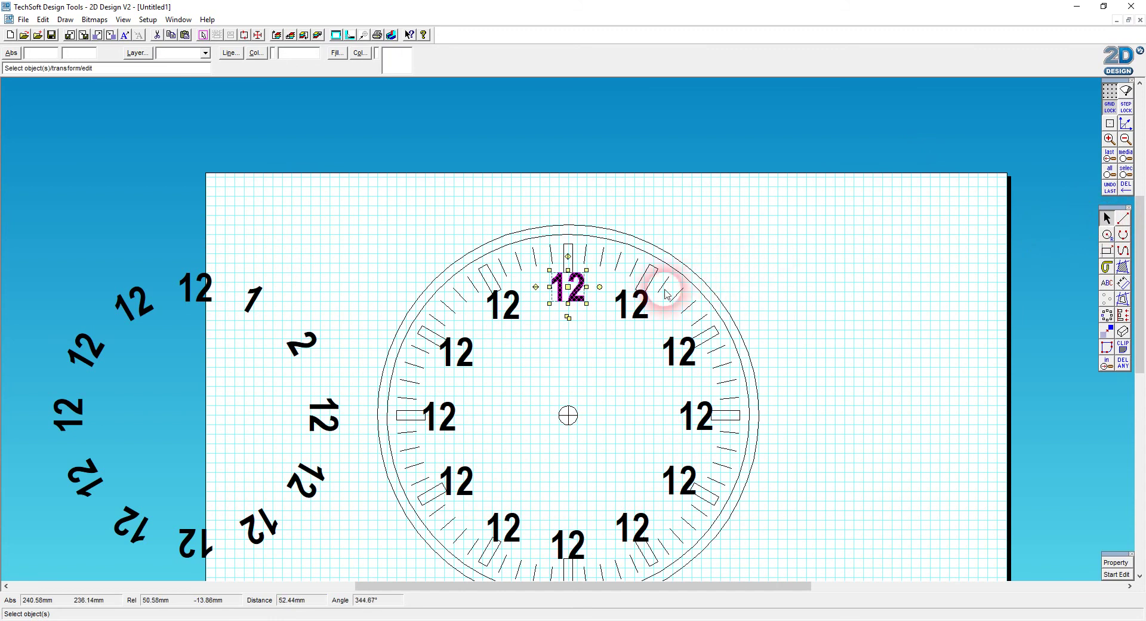
left_click(1116, 573)
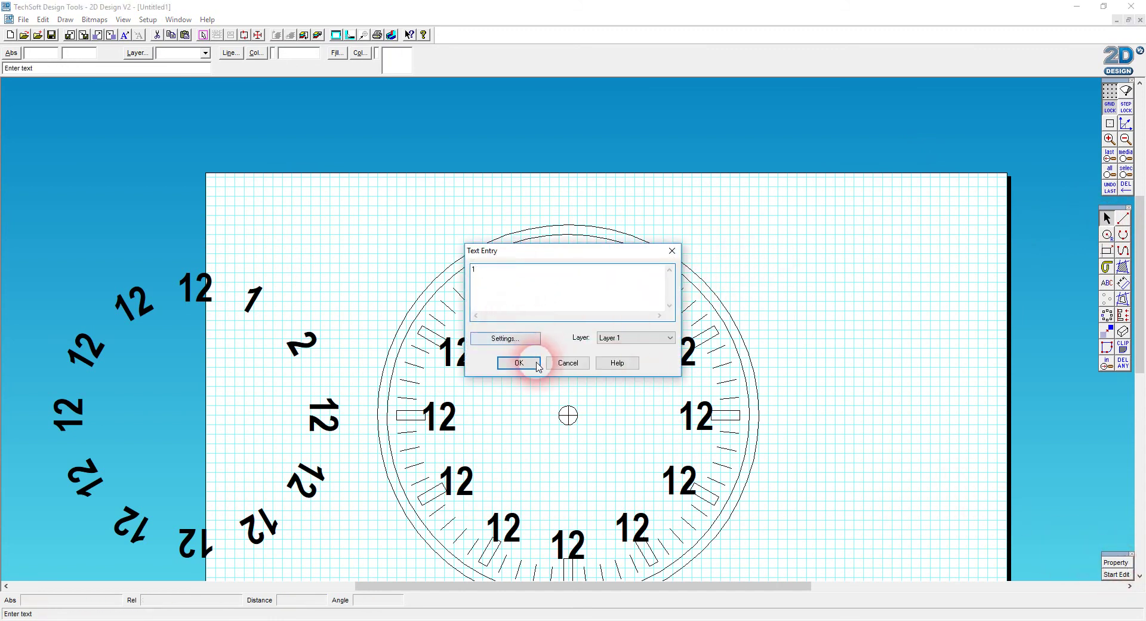
left_click(519, 362)
left_click(679, 351)
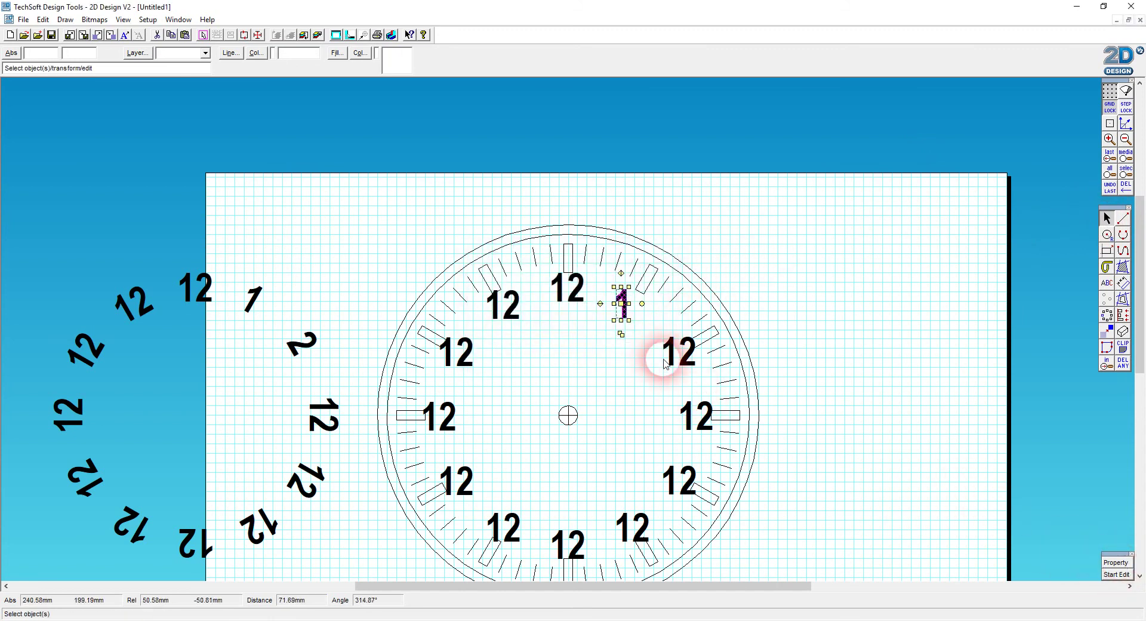
left_click(1117, 574)
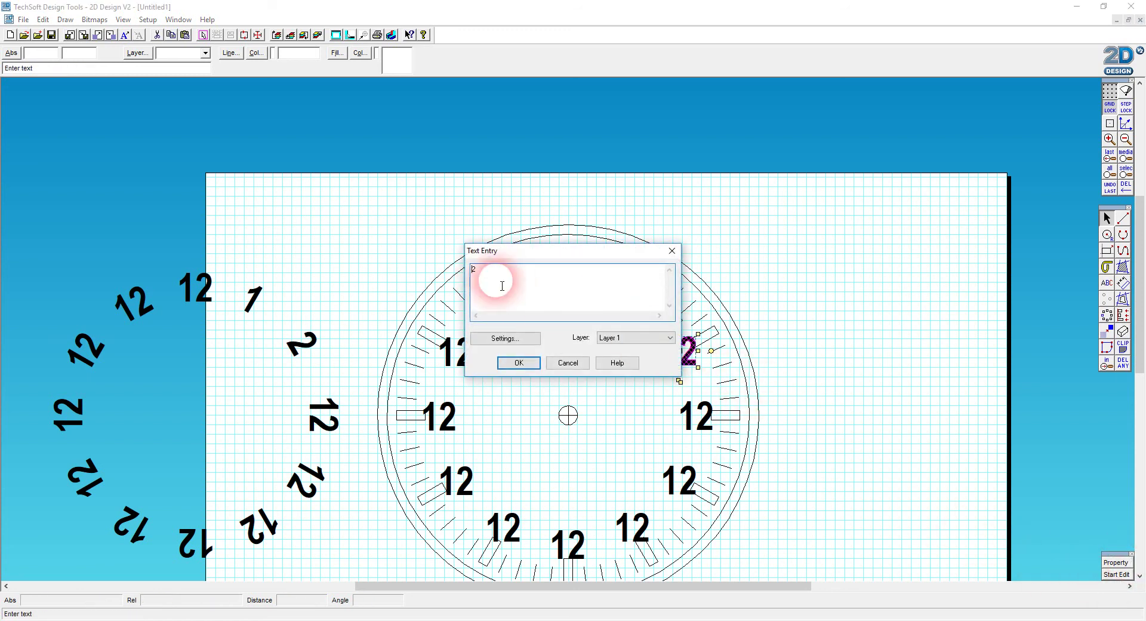
left_click(518, 363)
Change the text of the upright 12 at the three o'clock position to 3 and deselect it
left_click(695, 416)
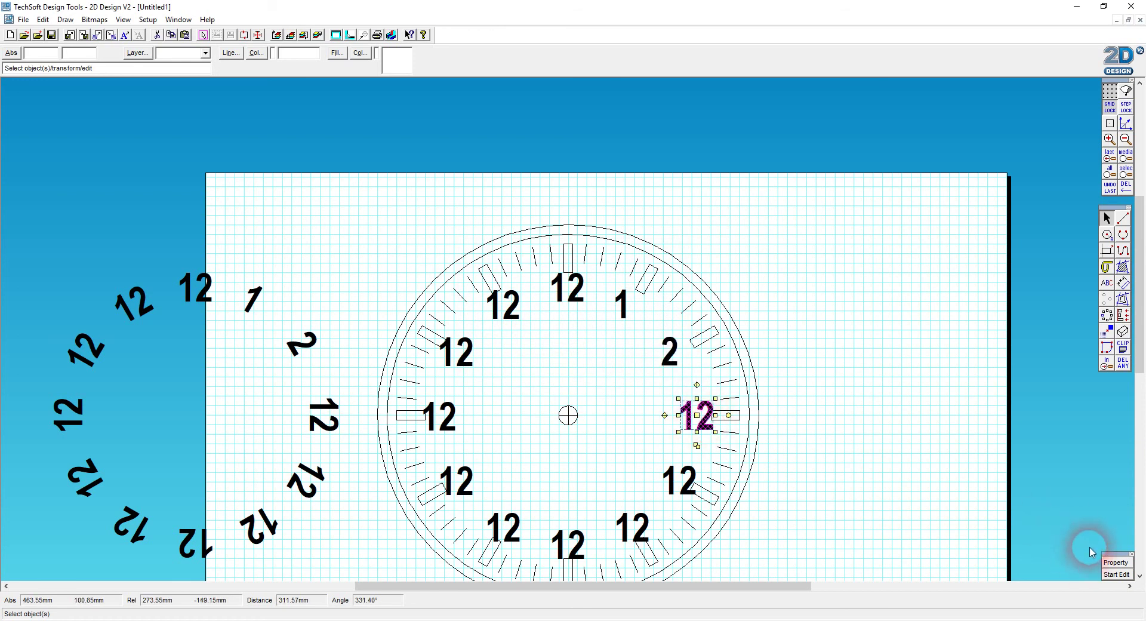
left_click(1117, 573)
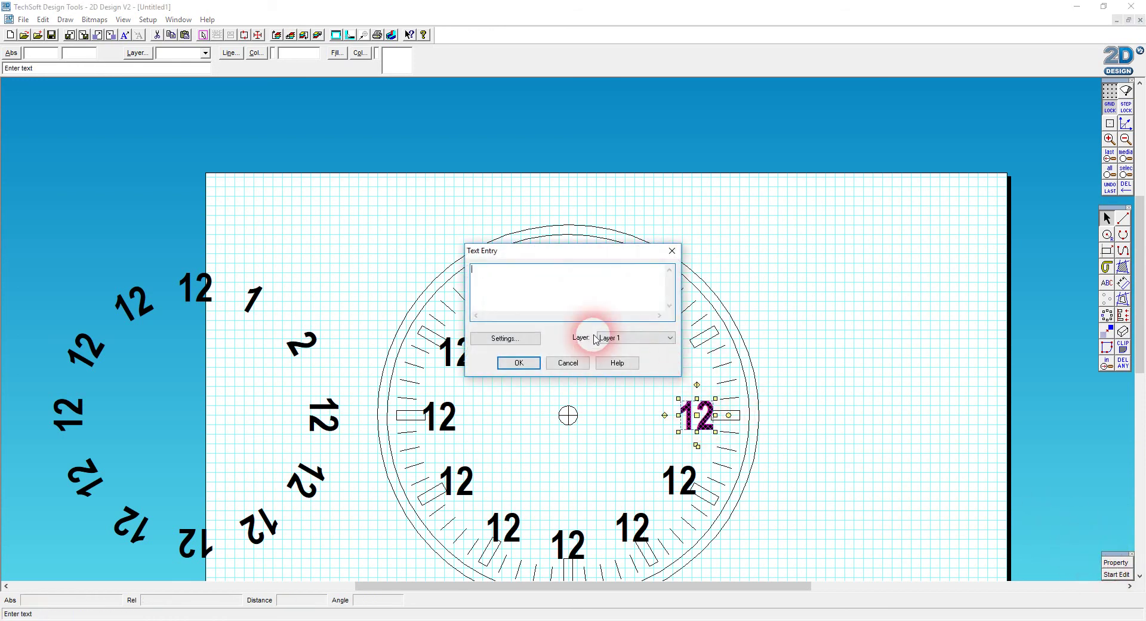
type("3")
left_click(519, 362)
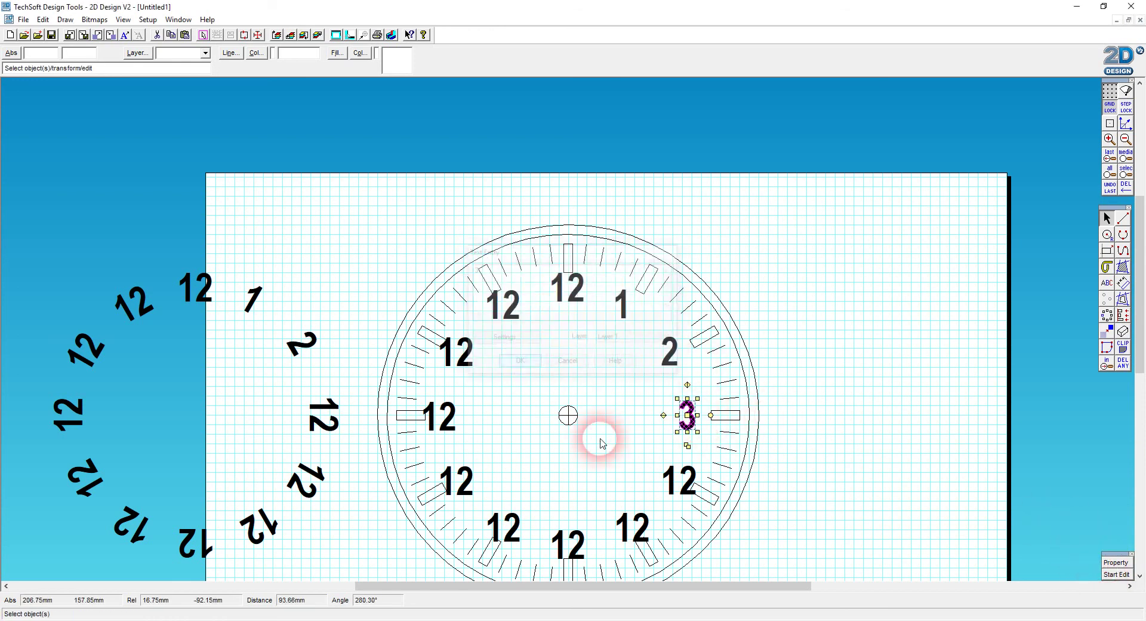
left_click(809, 442)
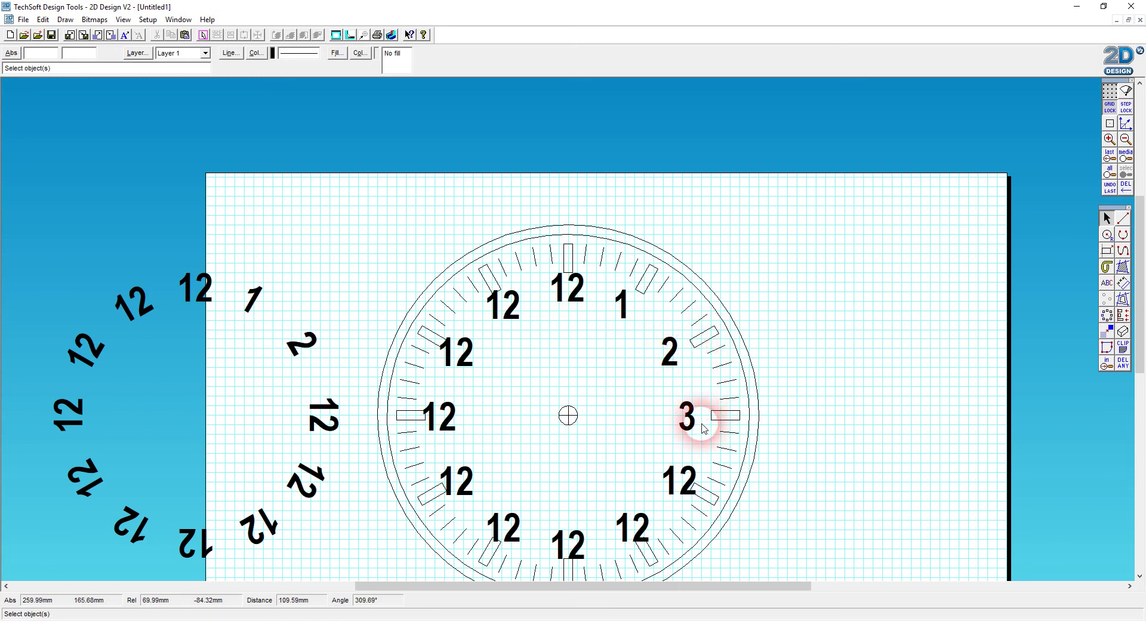
Select the whole ring of upright numbers without the clock face and move it clear to the right of the clock
left_click_drag(394, 256, 748, 578)
left_click_drag(559, 414, 915, 414)
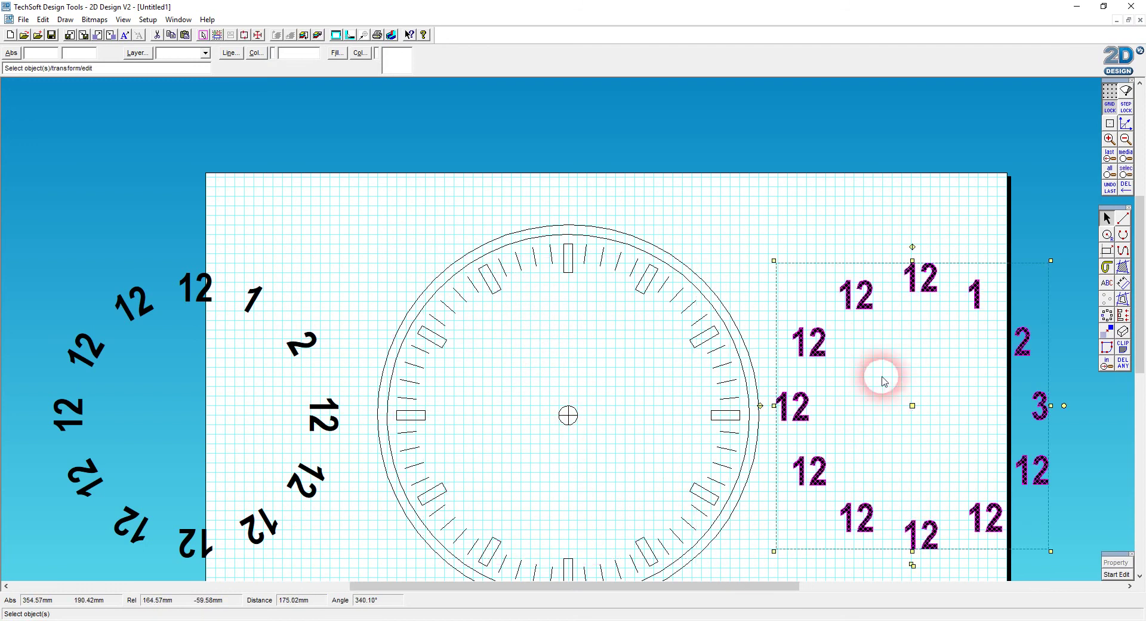
left_click(697, 217)
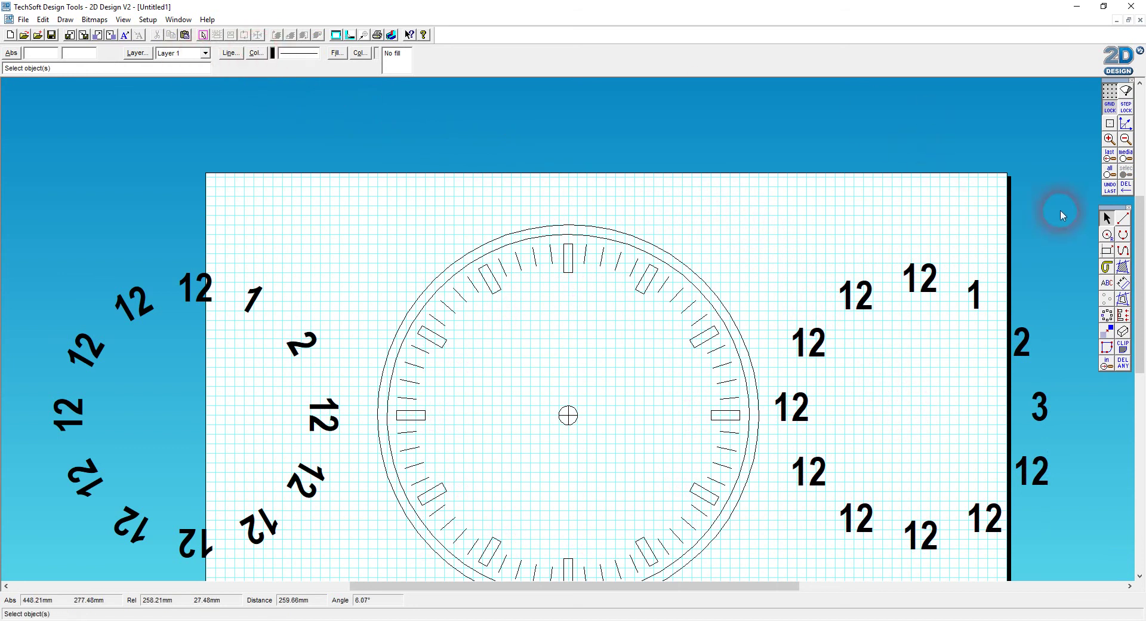
Draw a short vertical guide line just below the 12 o'clock marker, in line with the clock centre
left_click(1123, 219)
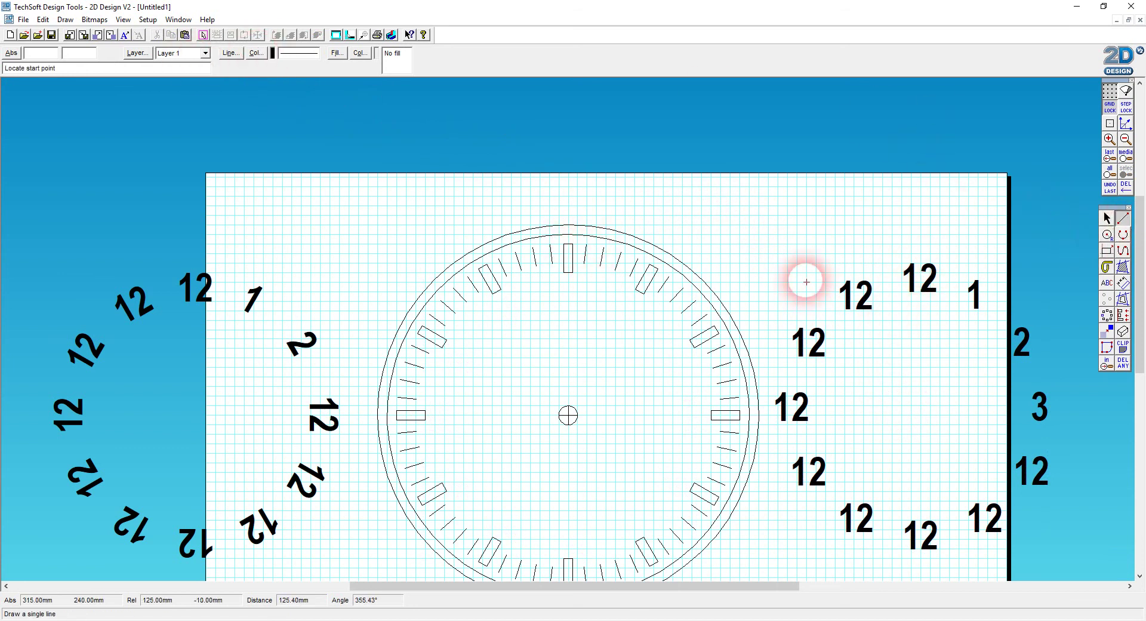
left_click(568, 320)
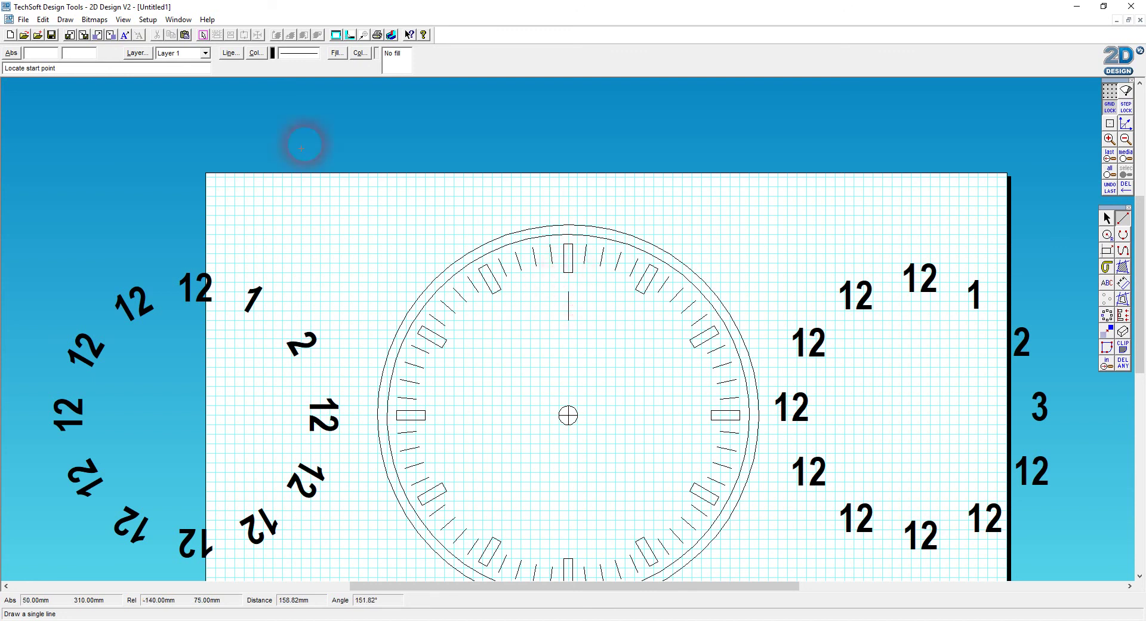
left_click(1107, 219)
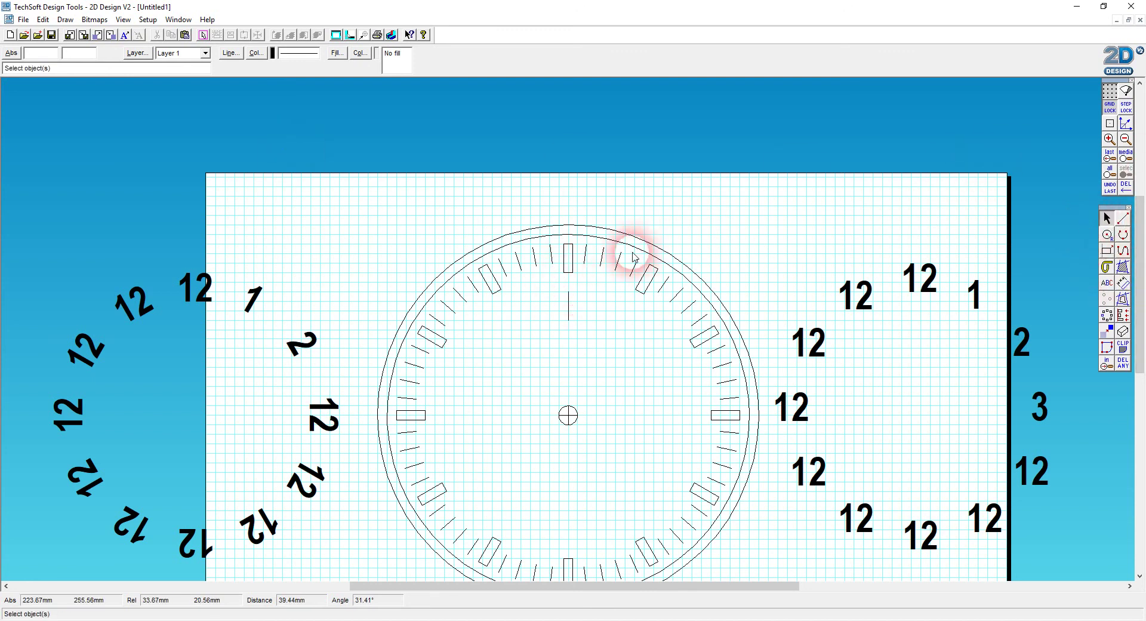
Rotate the guide line about the clock centre by 30° with 11 repeats to make one for every hour
left_click(568, 305)
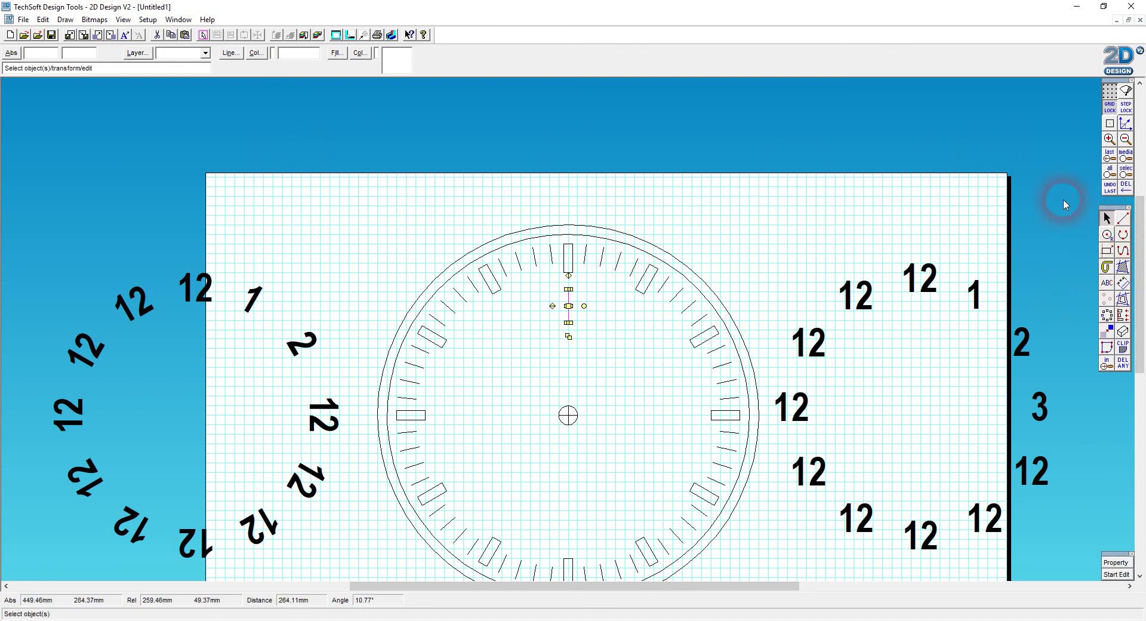
left_click(1109, 321)
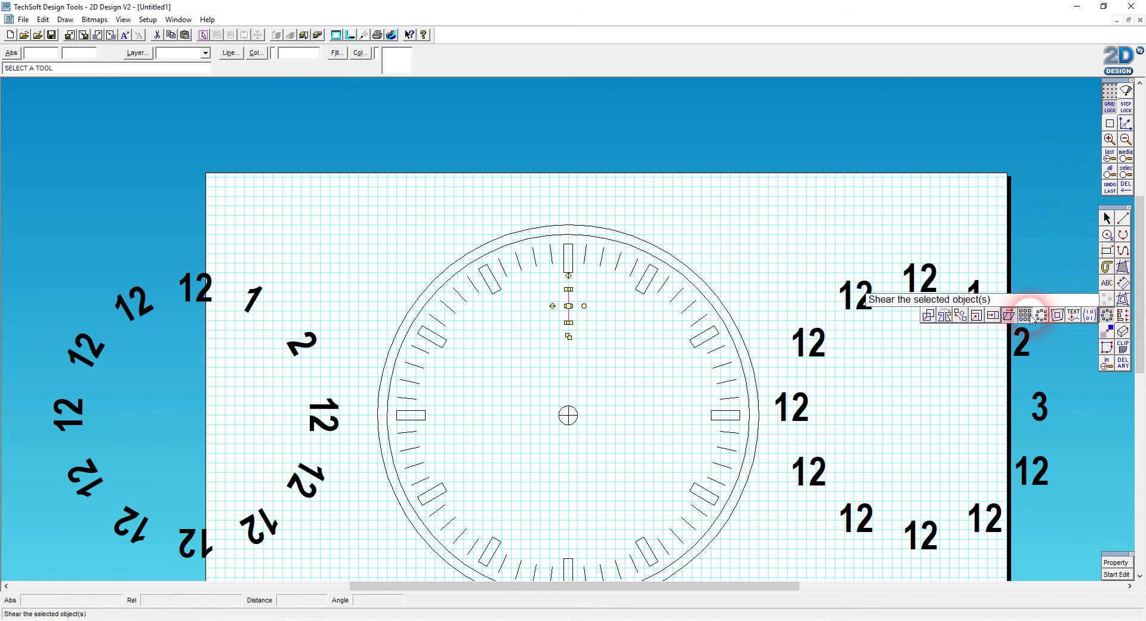
left_click(882, 314)
left_click(585, 295)
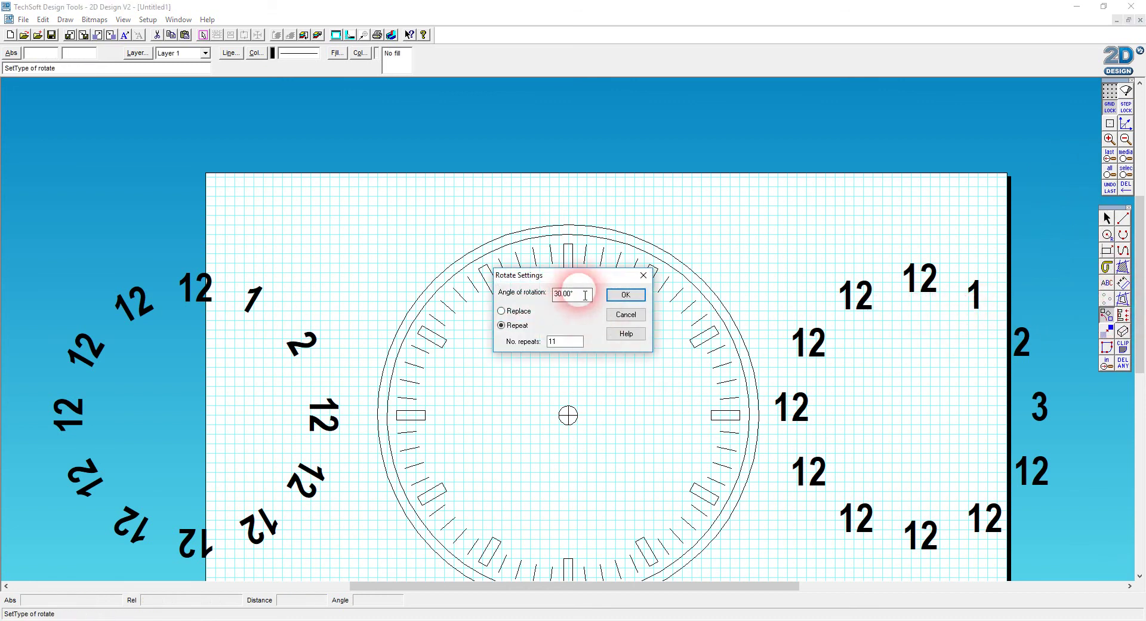
left_click(624, 295)
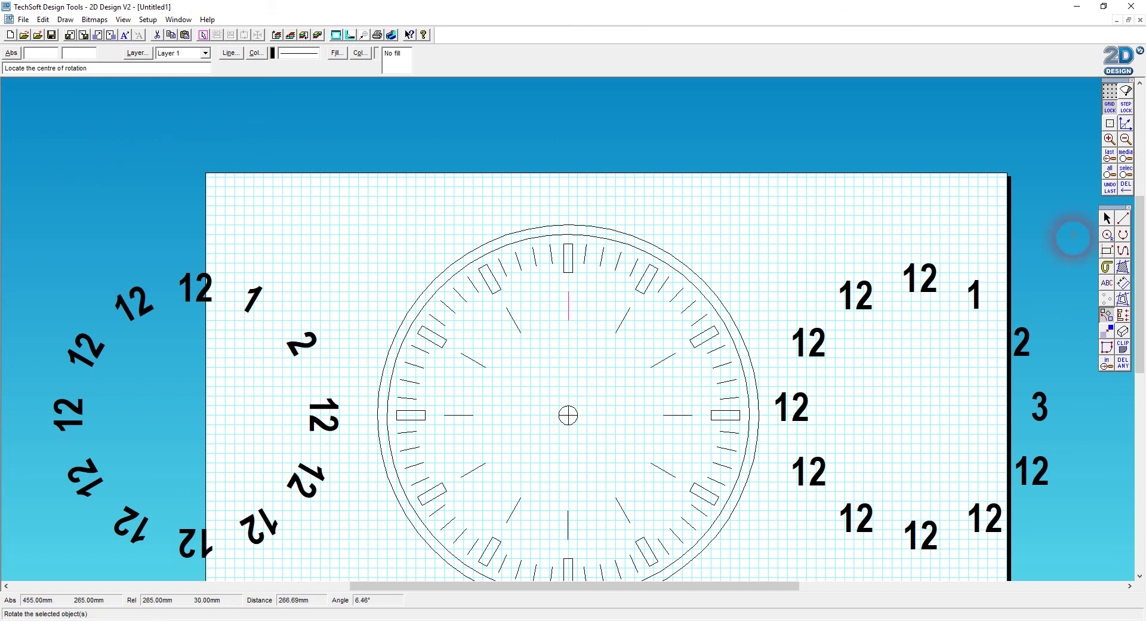
left_click(1108, 218)
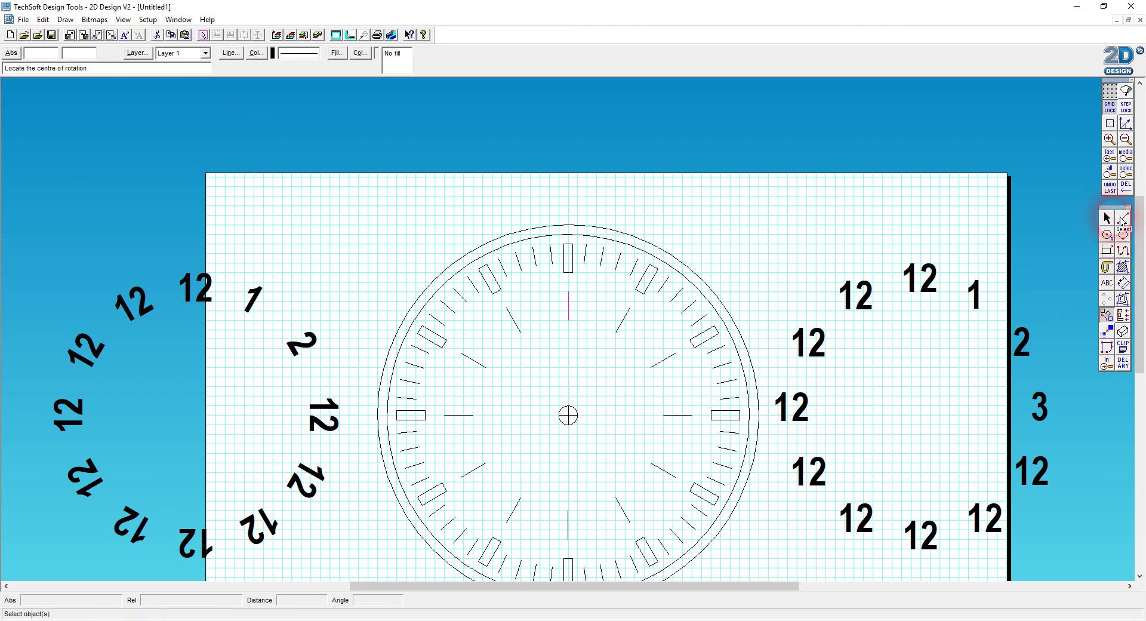
left_click(1111, 218)
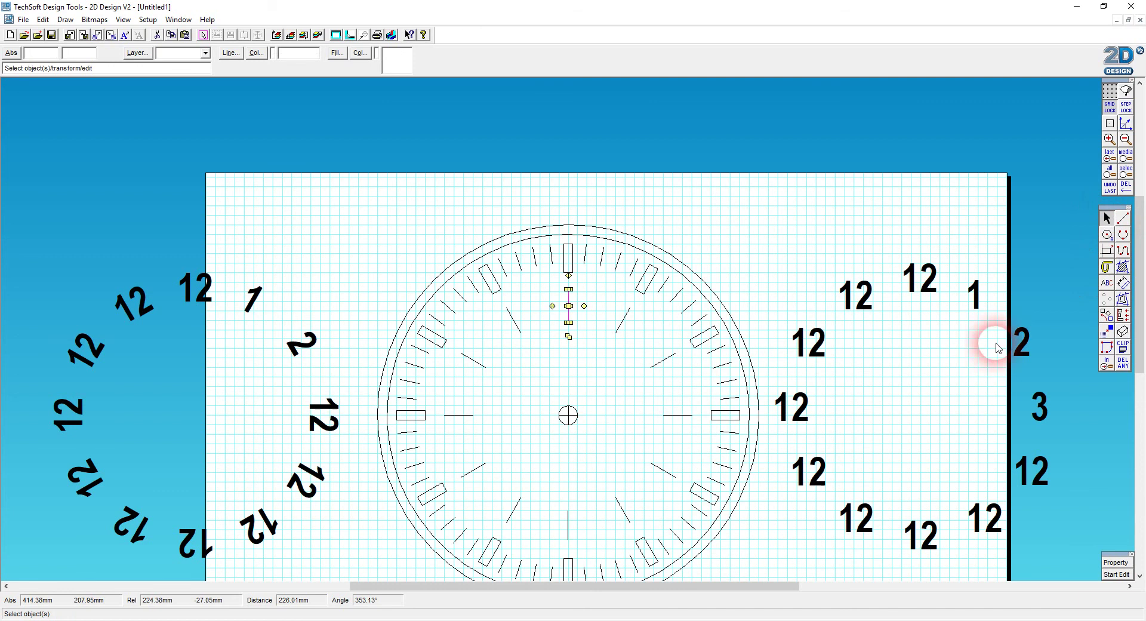
left_click(779, 222)
Move the upright 12 and 1 onto the clock face, each centred on the outer end of its hour's guide line
left_click(938, 291)
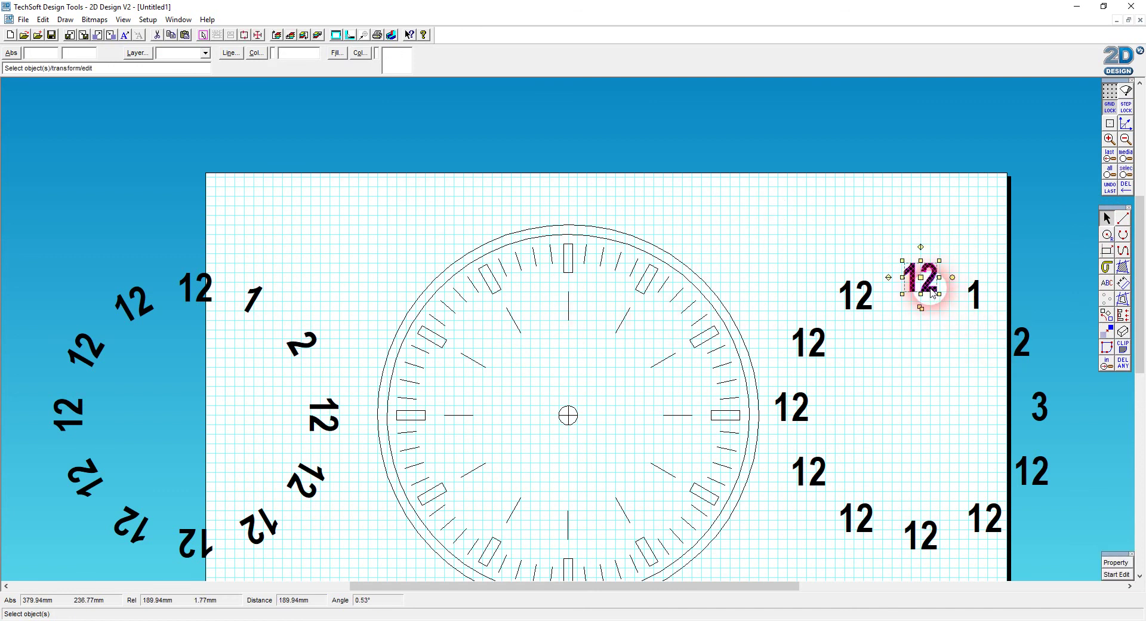
left_click(1109, 125)
left_click(921, 277)
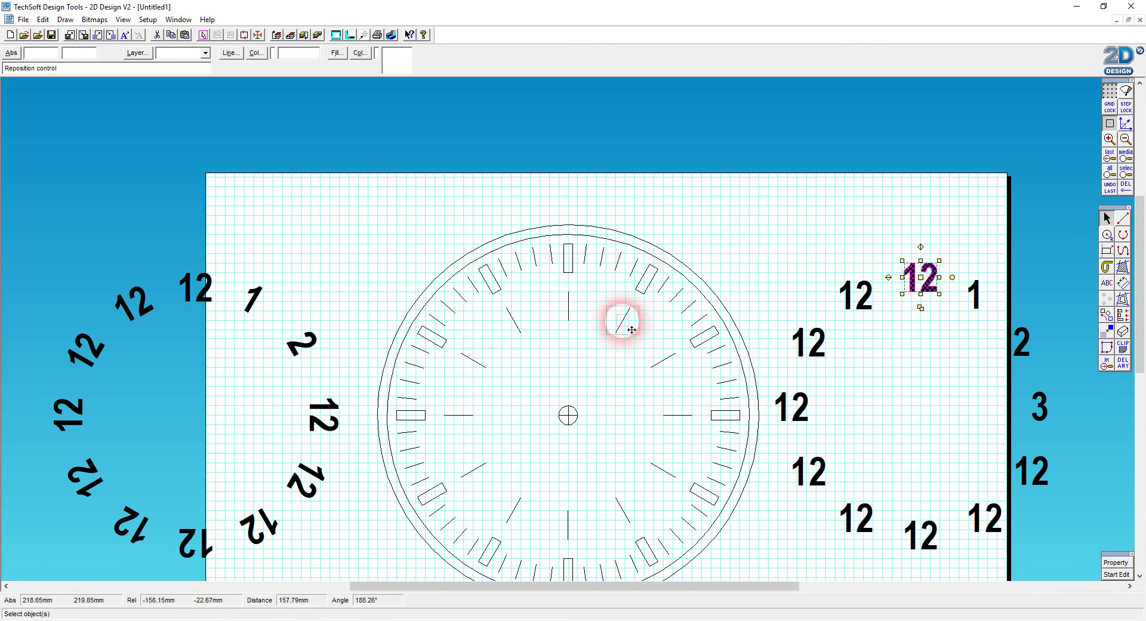
left_click(582, 298)
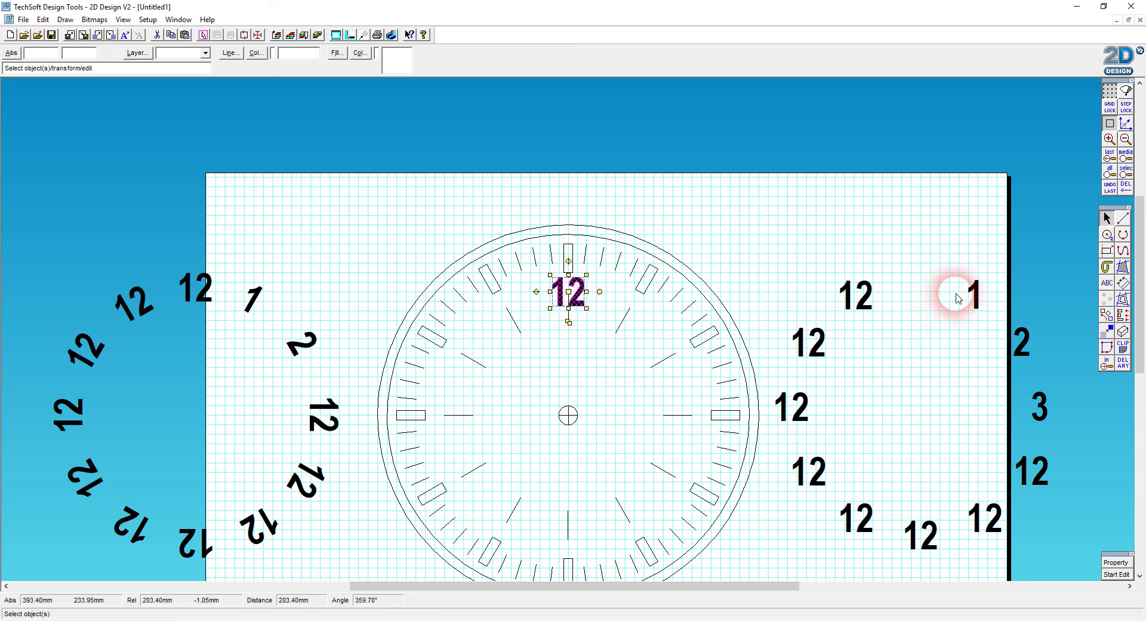
left_click(977, 302)
left_click_drag(982, 304, 642, 319)
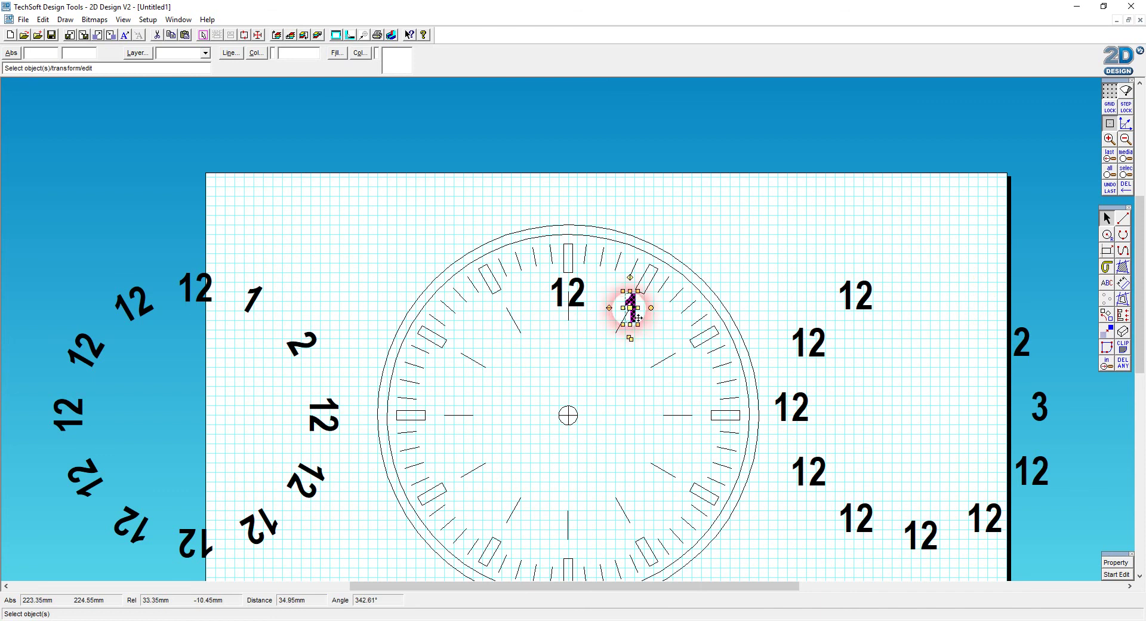
Move the upright 2 and 3 onto the clock face, each centred on the outer end of its hour's guide line
left_click(1023, 353)
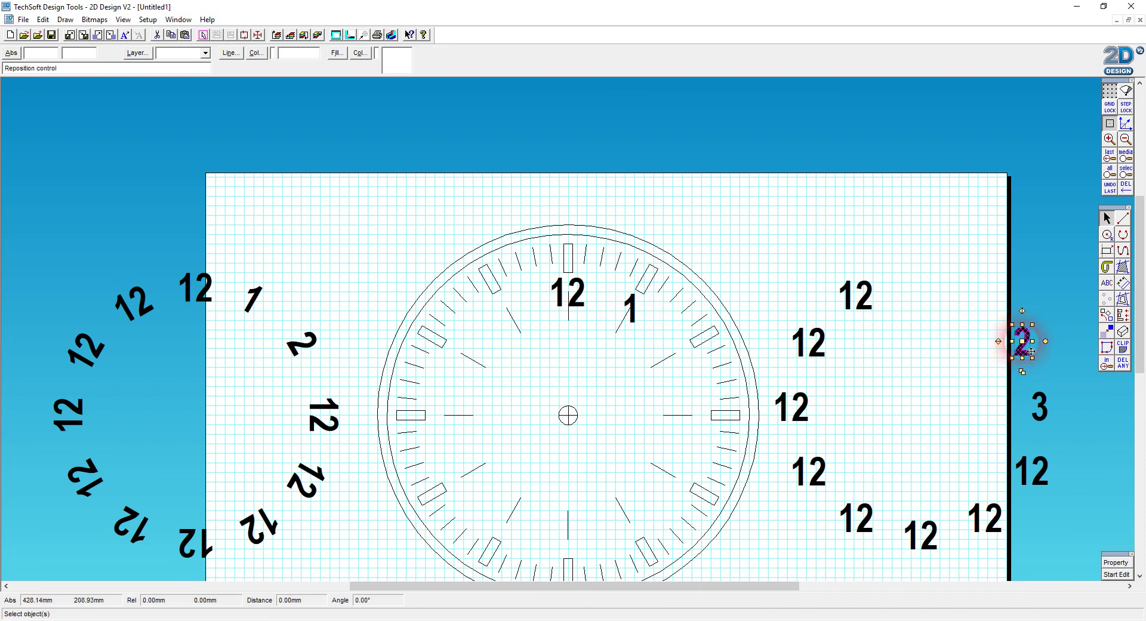
left_click_drag(1032, 352, 677, 361)
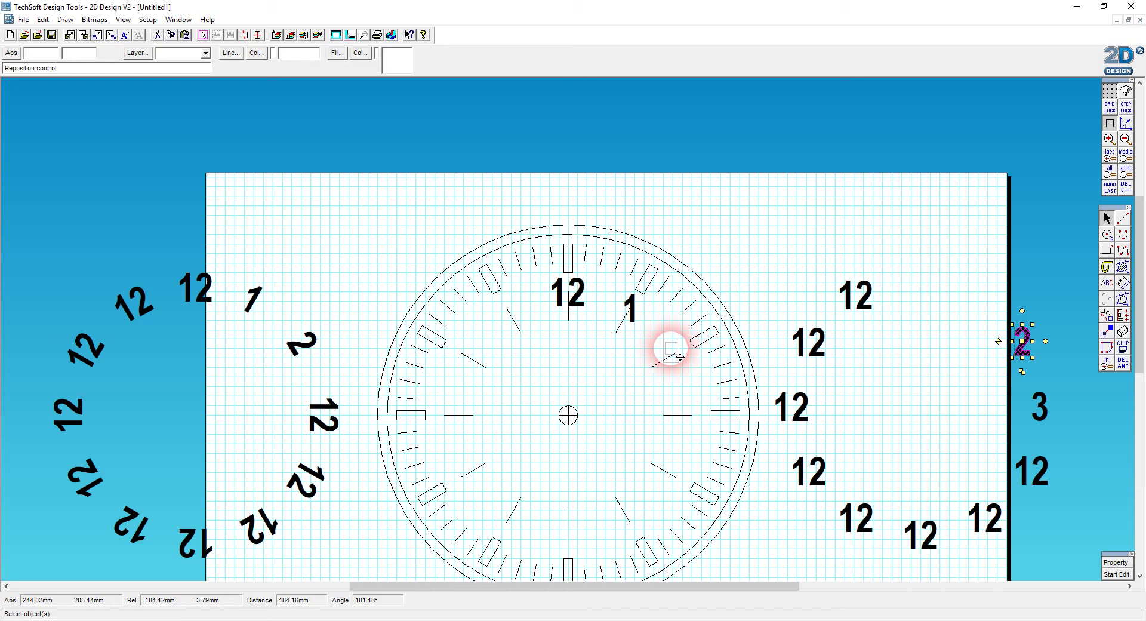
left_click_drag(680, 357, 684, 362)
left_click(1041, 418)
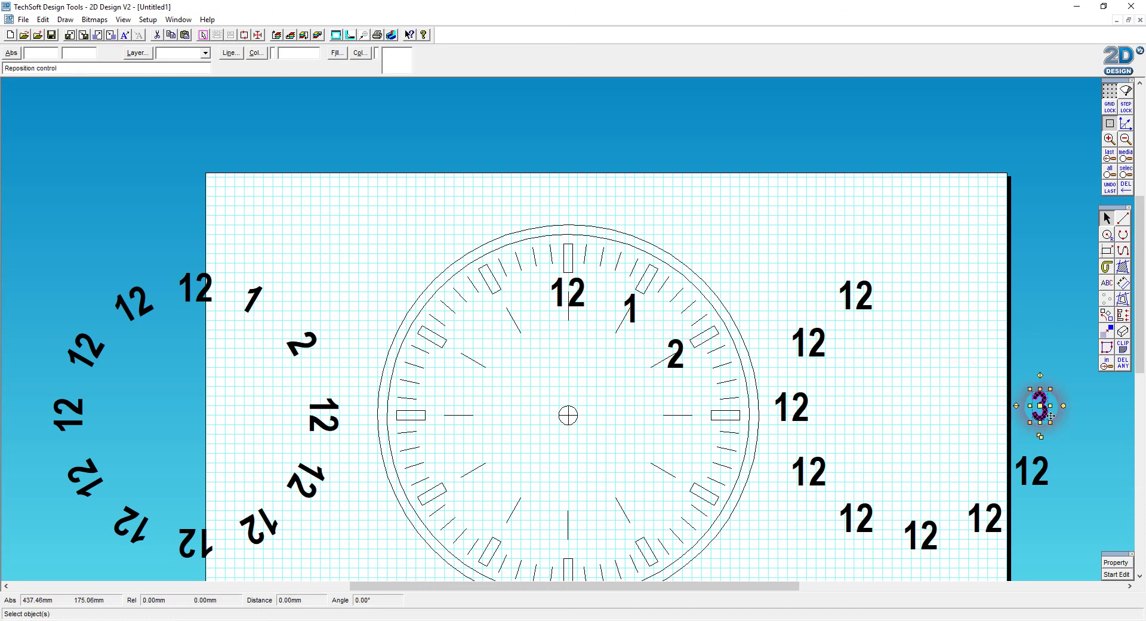
left_click_drag(1041, 418, 695, 416)
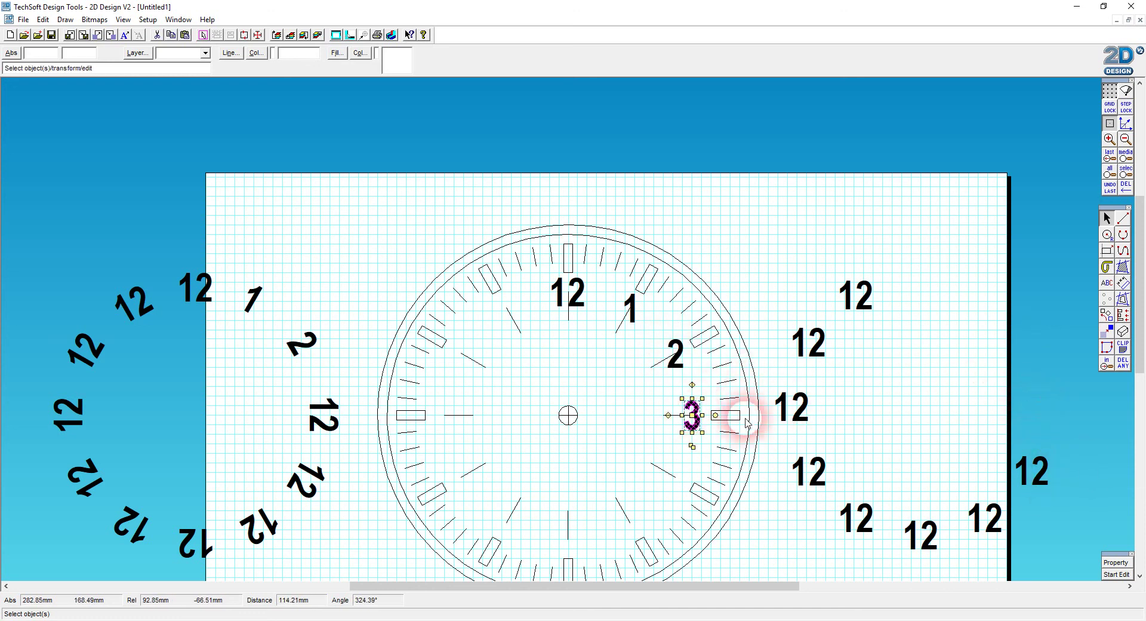
left_click(599, 313)
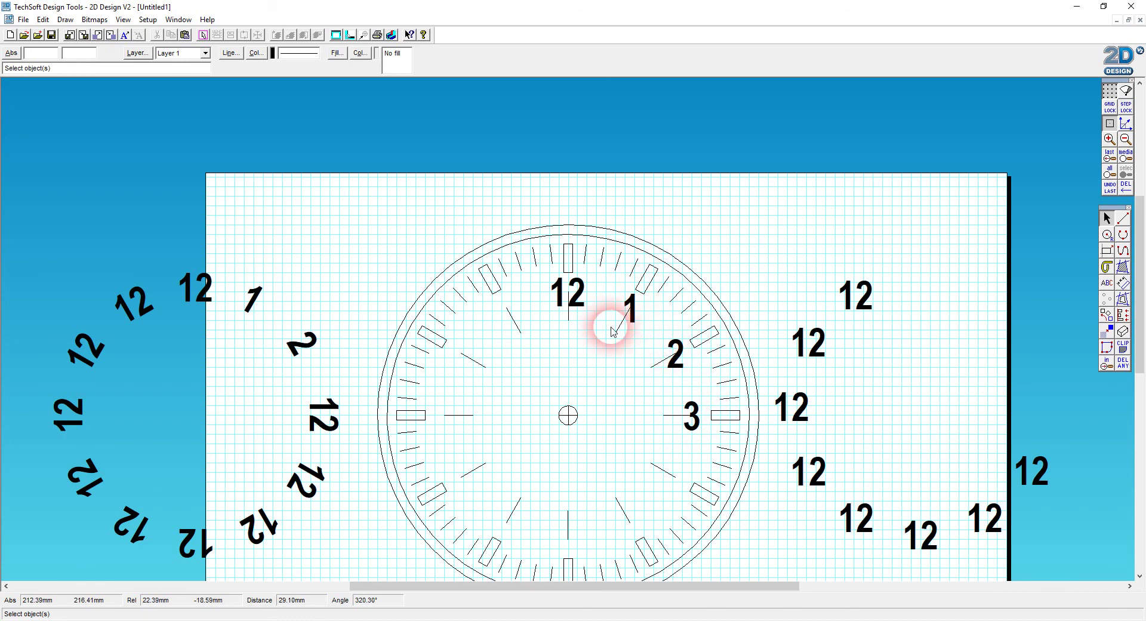
Select the upright 12, 1, 2 and 3 together and move them off the clock face, back to its right
left_click(570, 293)
left_click(620, 310, "shift")
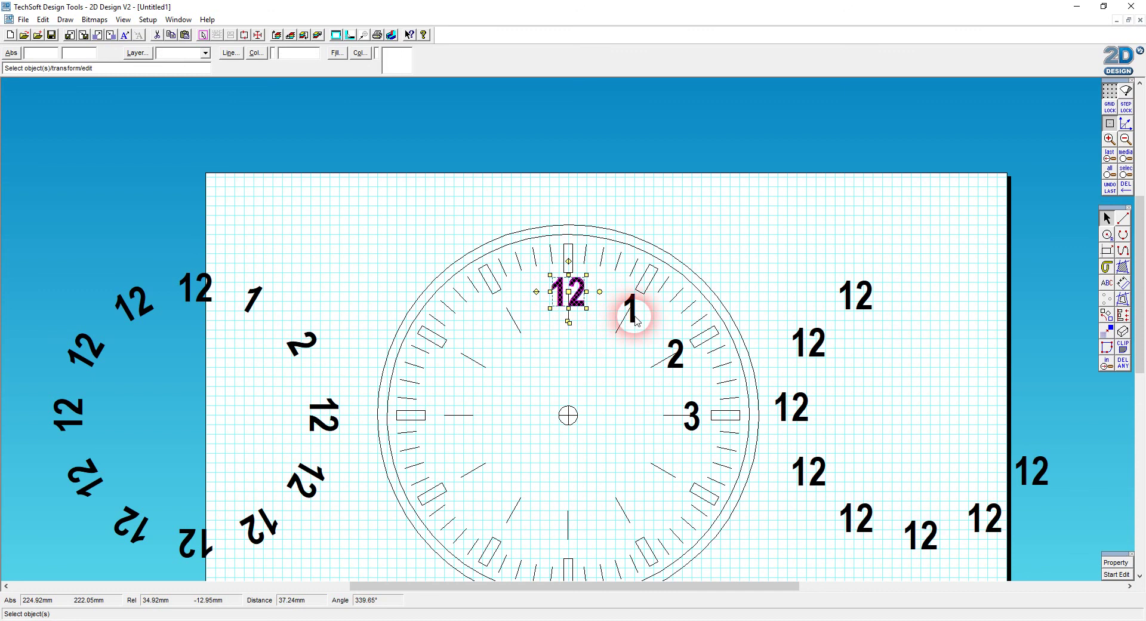
left_click(678, 359, "shift")
left_click(693, 416, "shift")
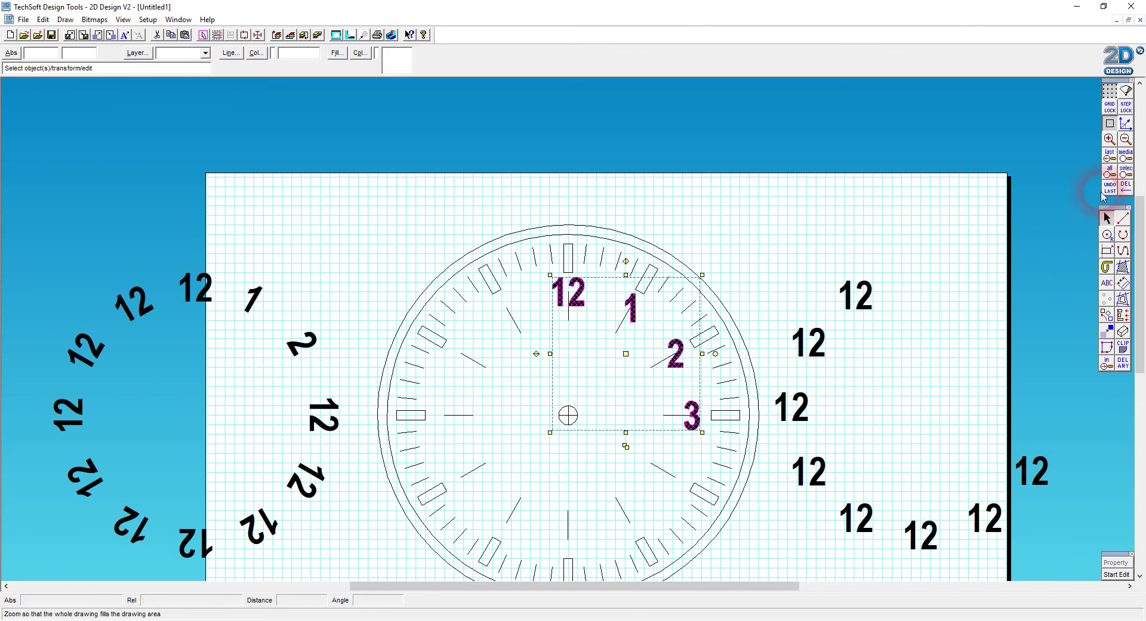
left_click(634, 357)
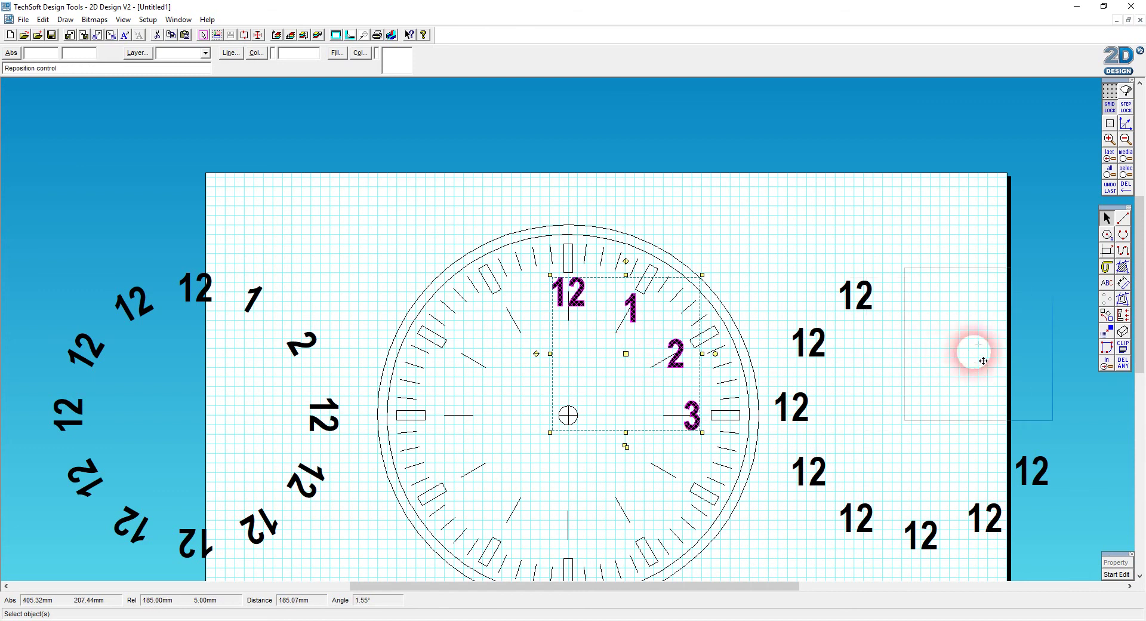
left_click(979, 361)
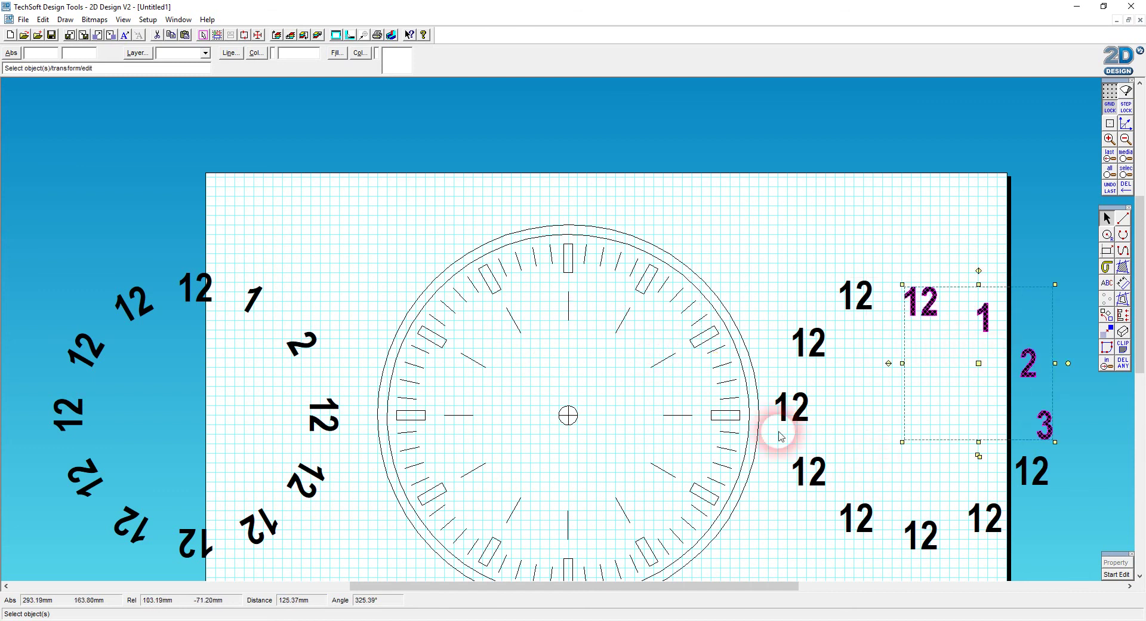
Move the upright 12 from the rotated ring left of the clock onto the outer end of the 12 o'clock guide line
left_click(207, 297)
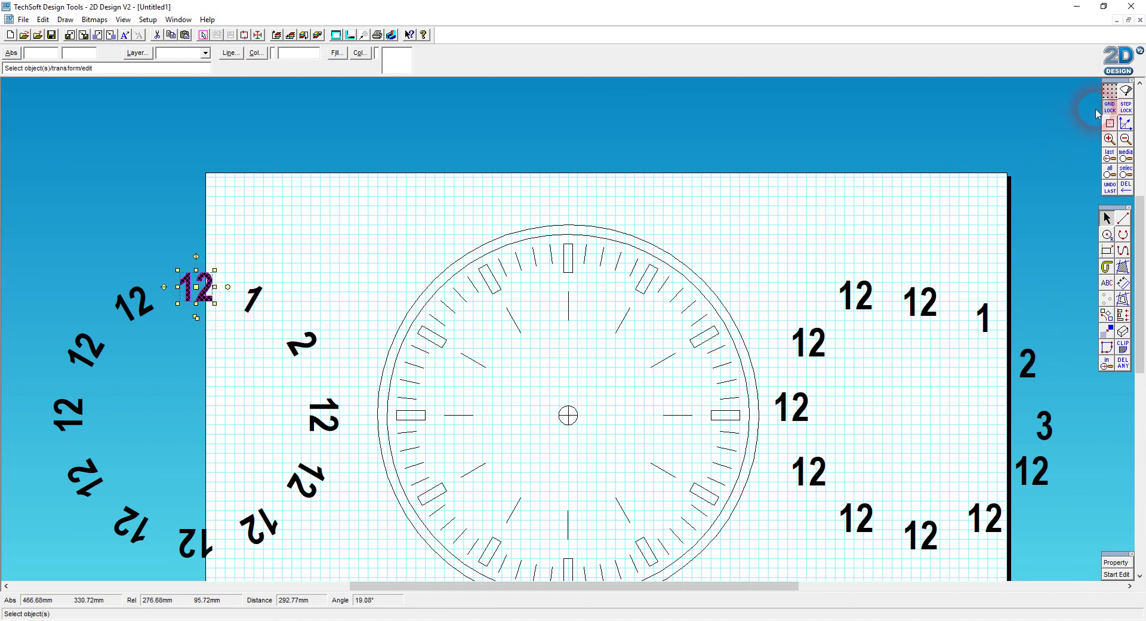
left_click(1114, 136)
left_click(1125, 139)
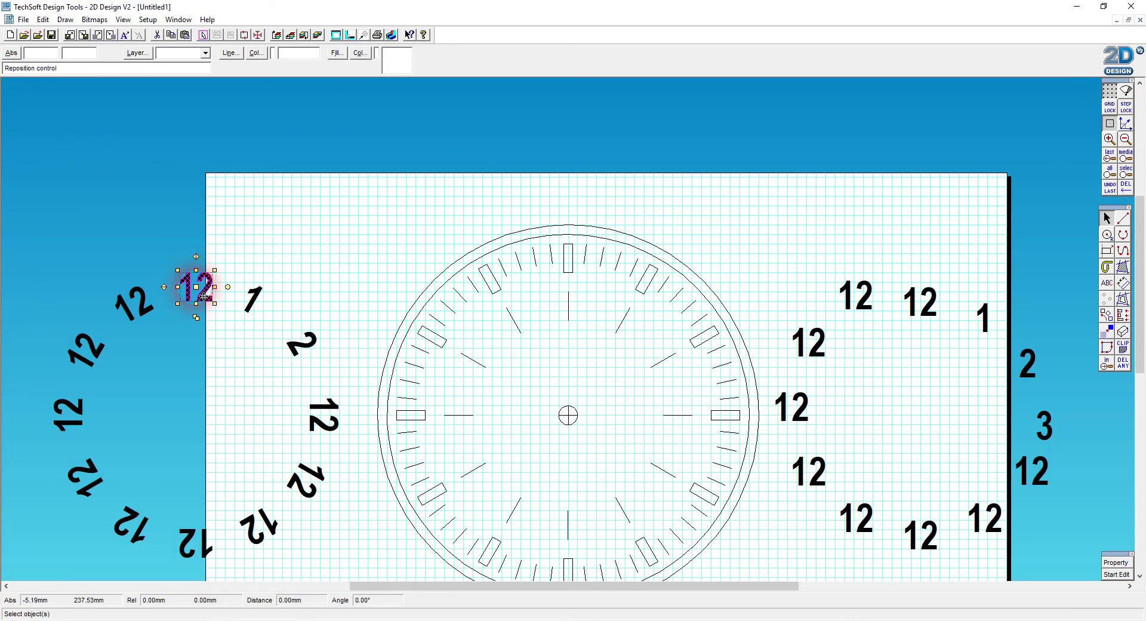
left_click_drag(204, 295, 562, 290)
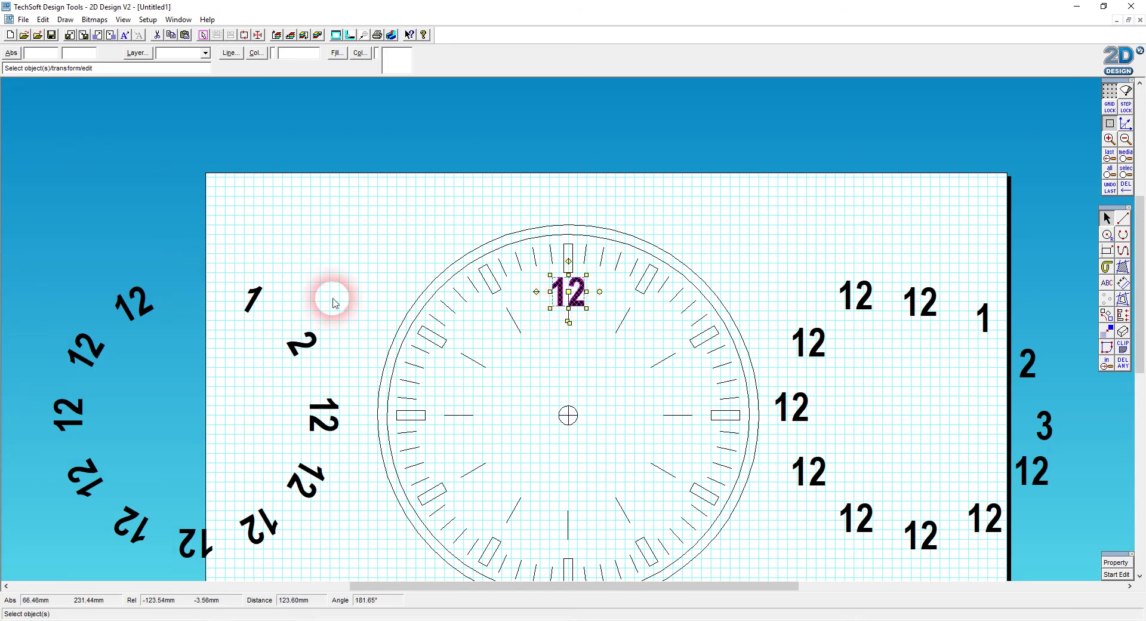
Move the rotated 1 and 2 onto the clock face, each centred on the outer end of its hour's guide line
left_click(259, 298)
left_click_drag(255, 301, 637, 315)
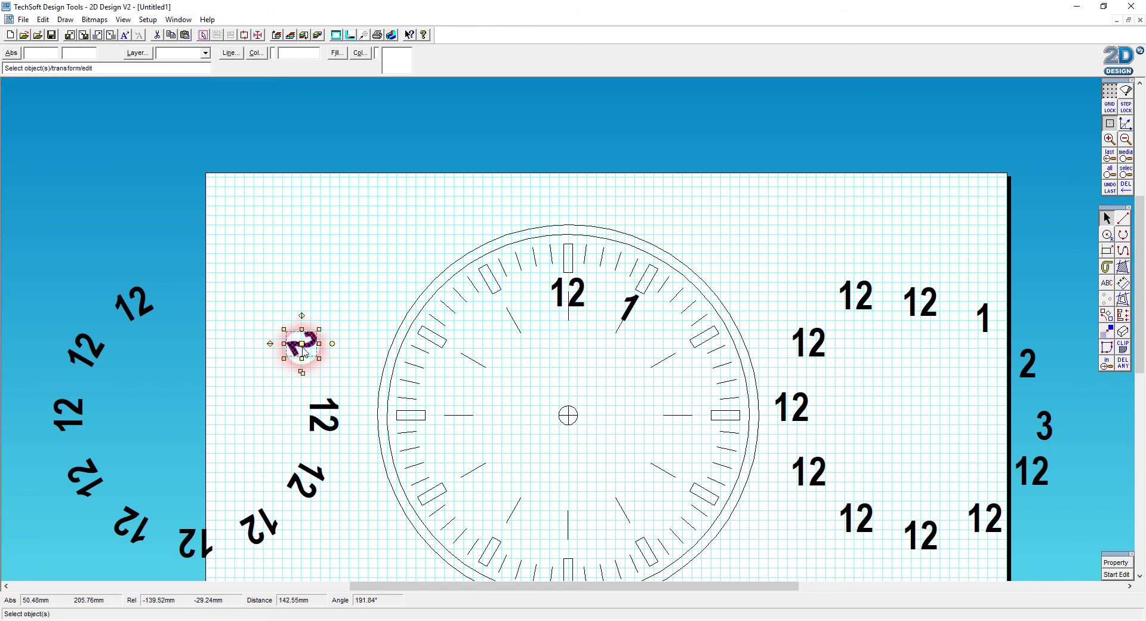
left_click_drag(303, 351, 672, 358)
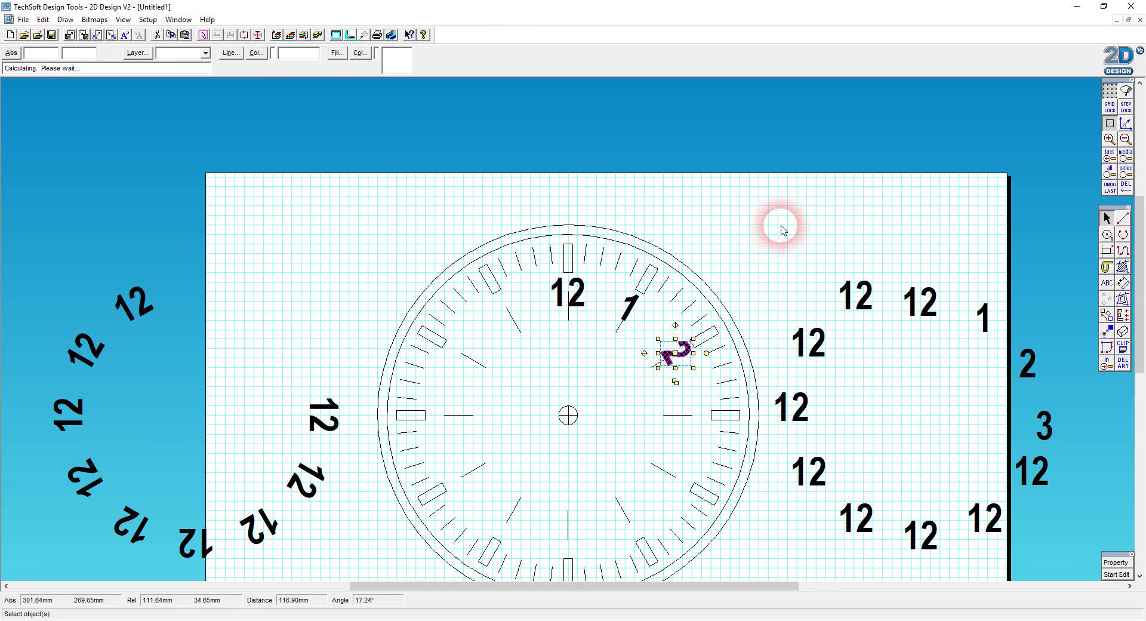
left_click(782, 230)
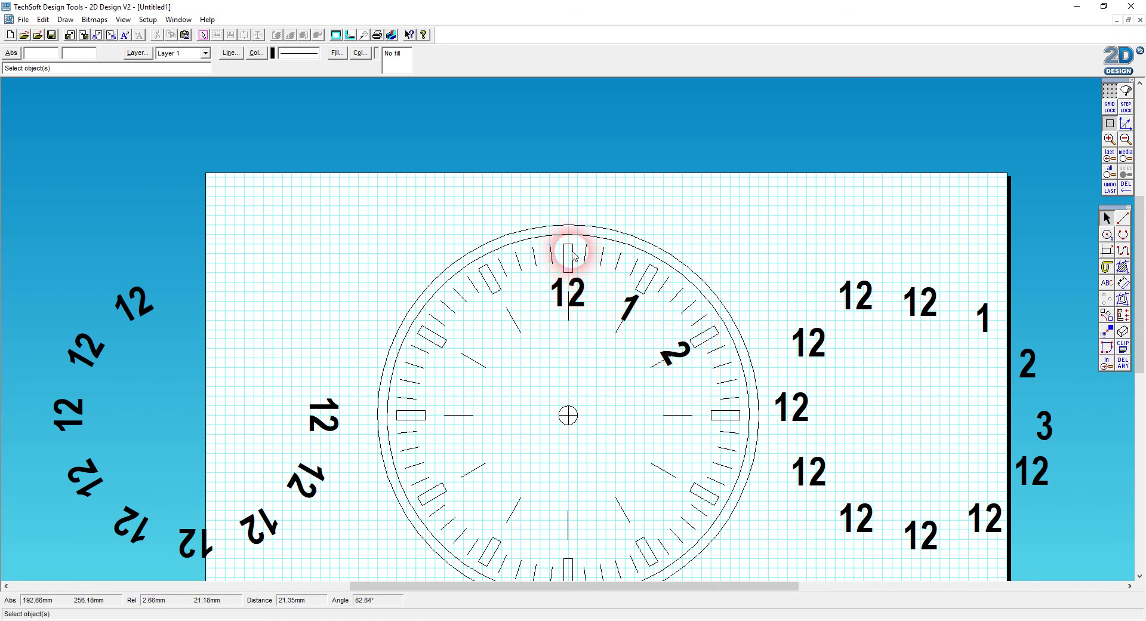
Turn on grid lock and move the 12, 1 and 2 together off the clock face, back to its left
left_click(577, 296)
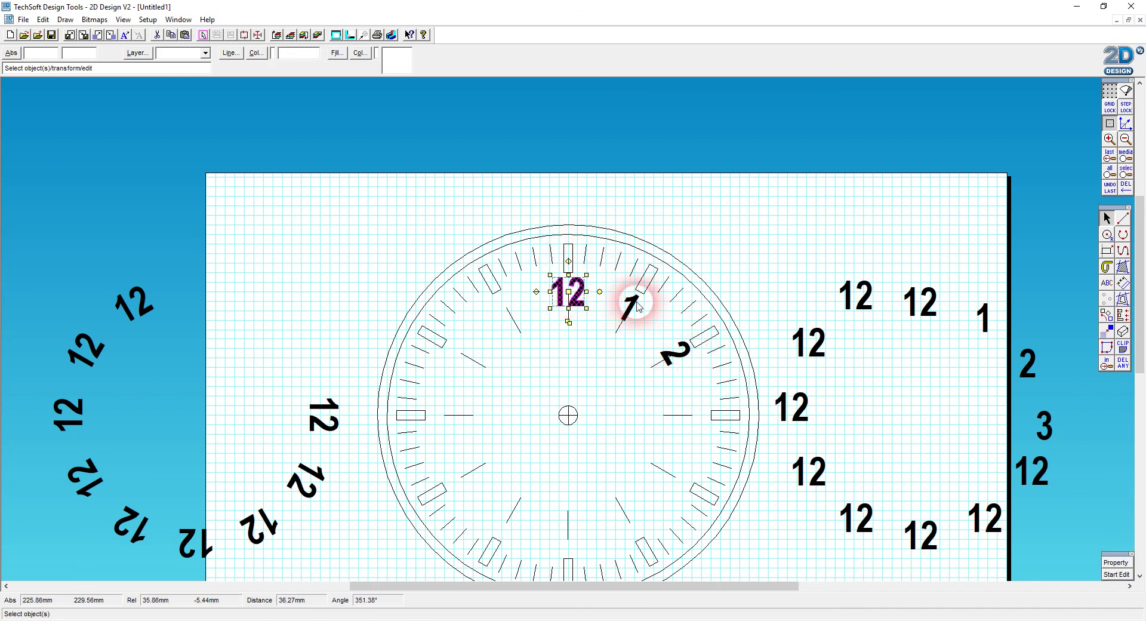
left_click(684, 357)
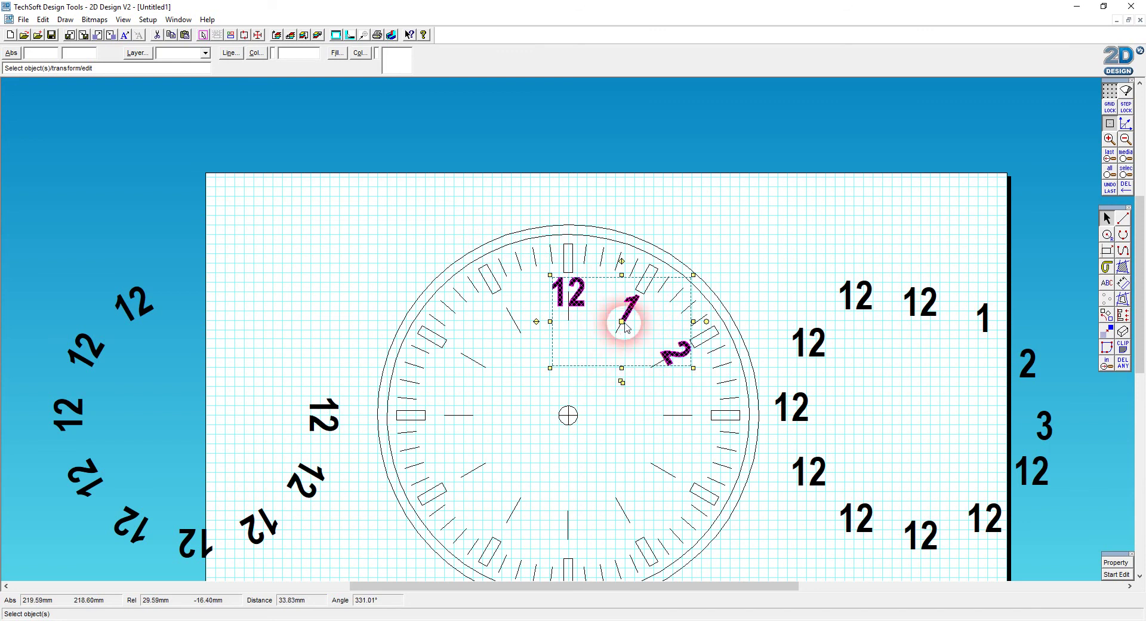
left_click_drag(622, 321, 269, 296)
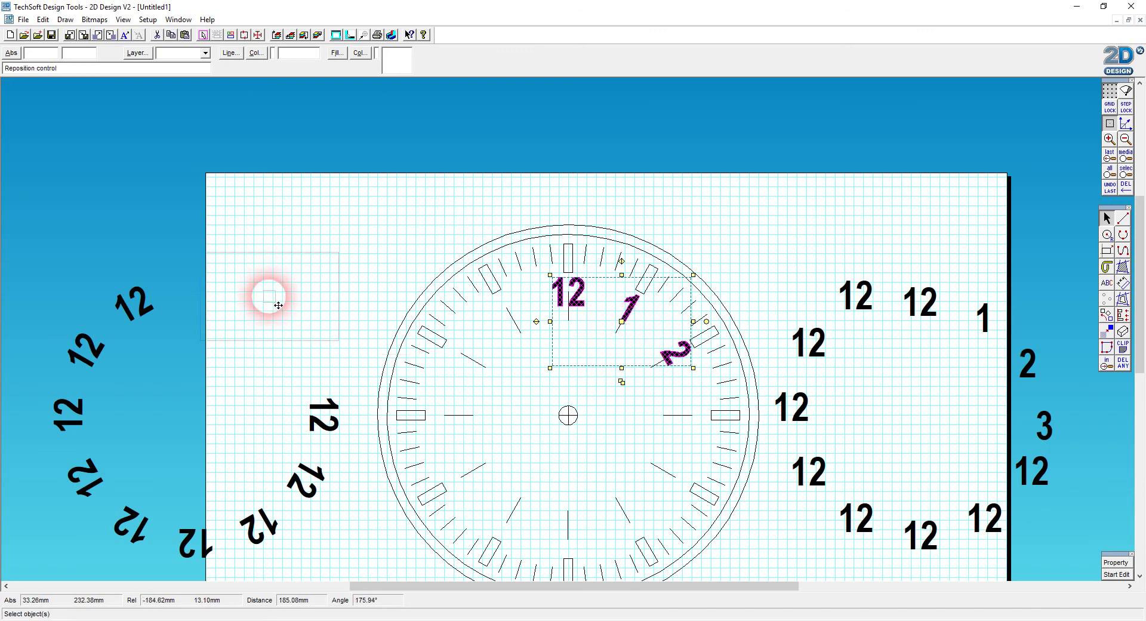
left_click_drag(278, 305, 603, 329)
right_click(989, 138)
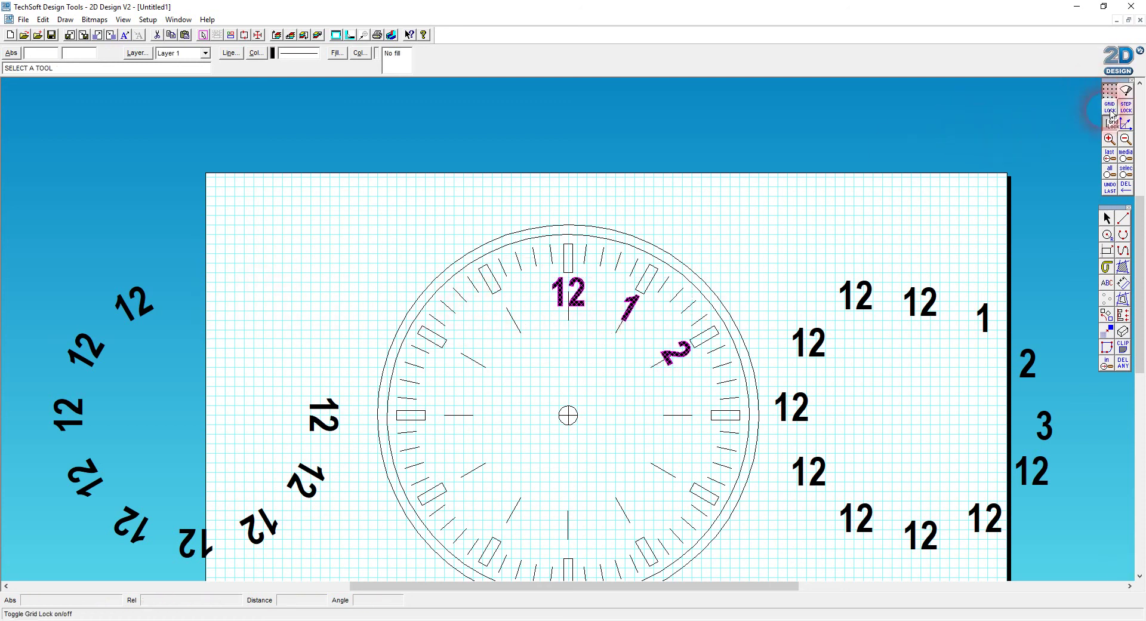
left_click(554, 295)
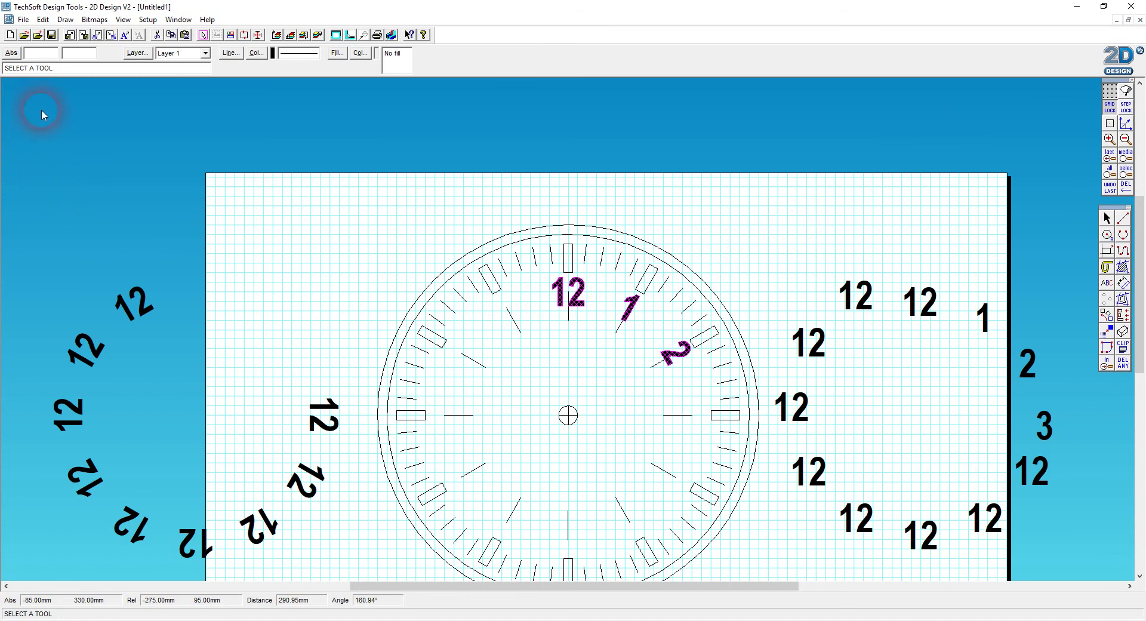
left_click(1123, 236)
left_click(647, 299)
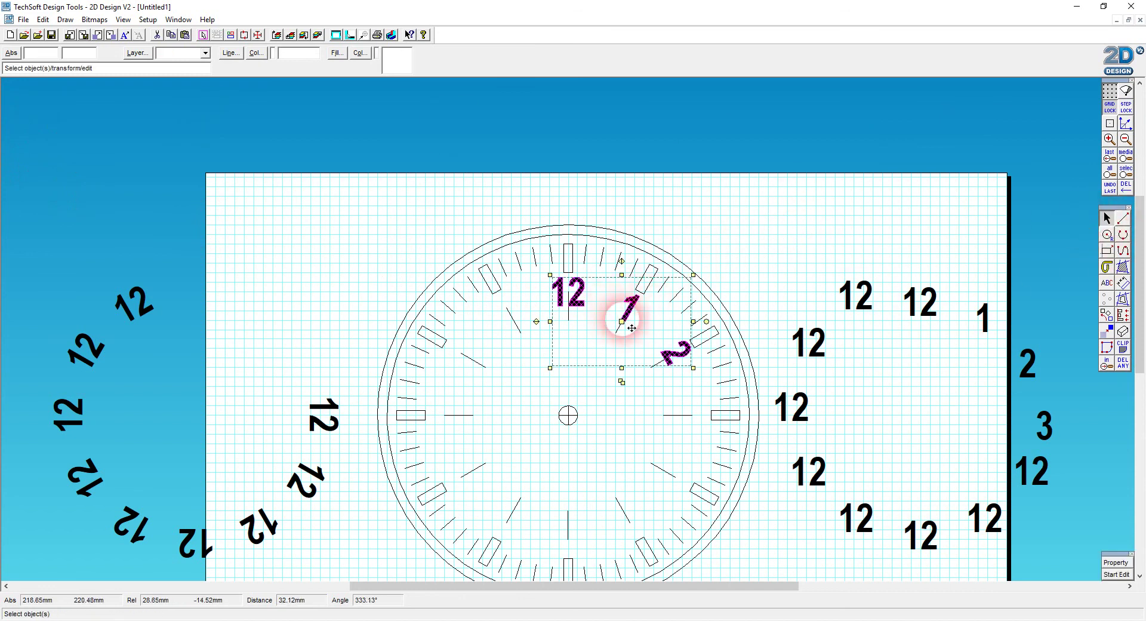
left_click_drag(624, 317, 254, 287)
left_click(750, 215)
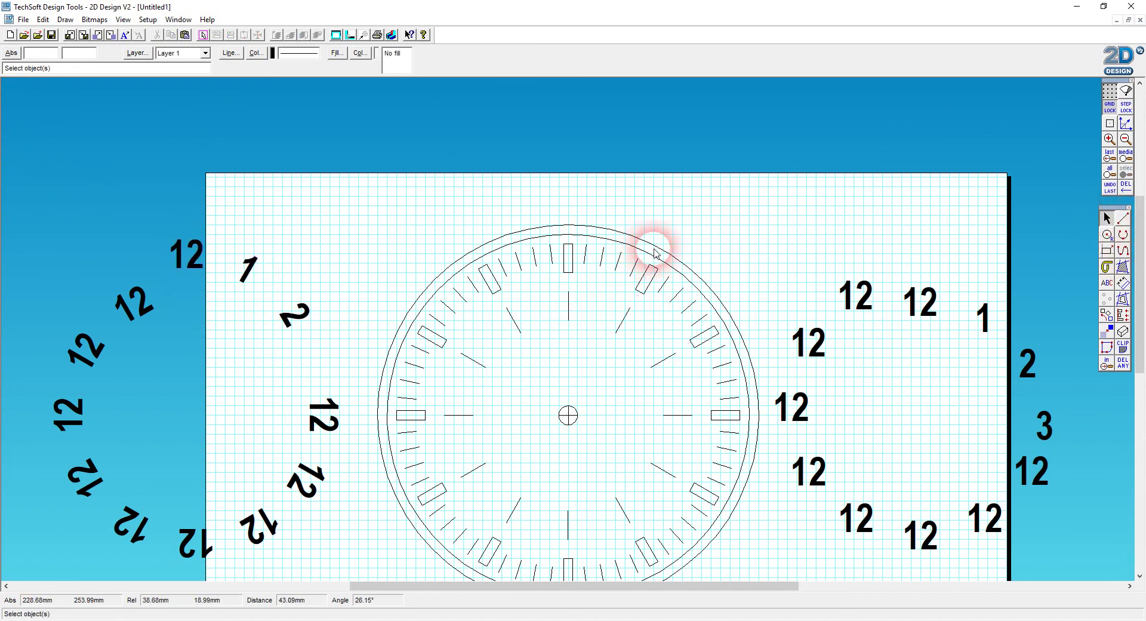
Select only the clock's outer circle and set its line colour to blue
left_click(615, 308)
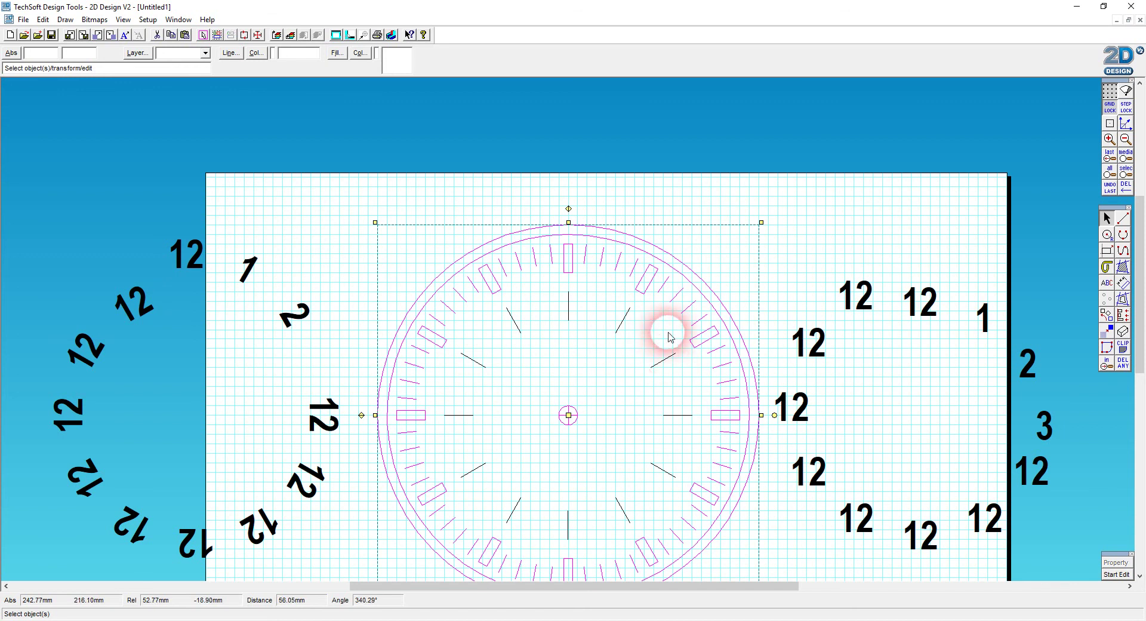
left_click(643, 231)
left_click(642, 233)
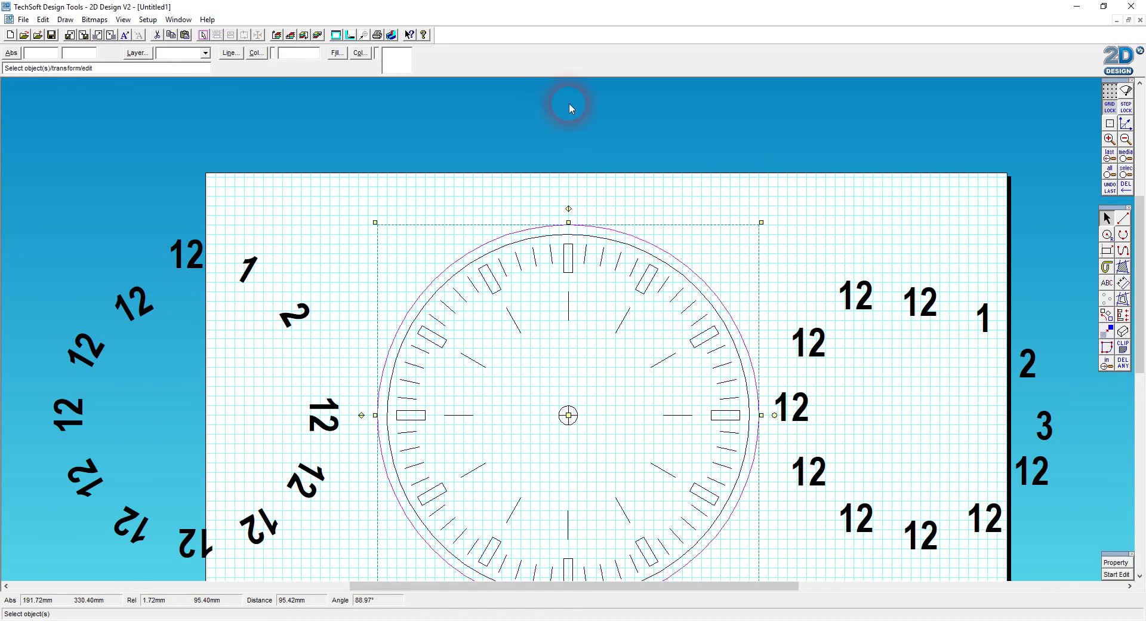
left_click(257, 54)
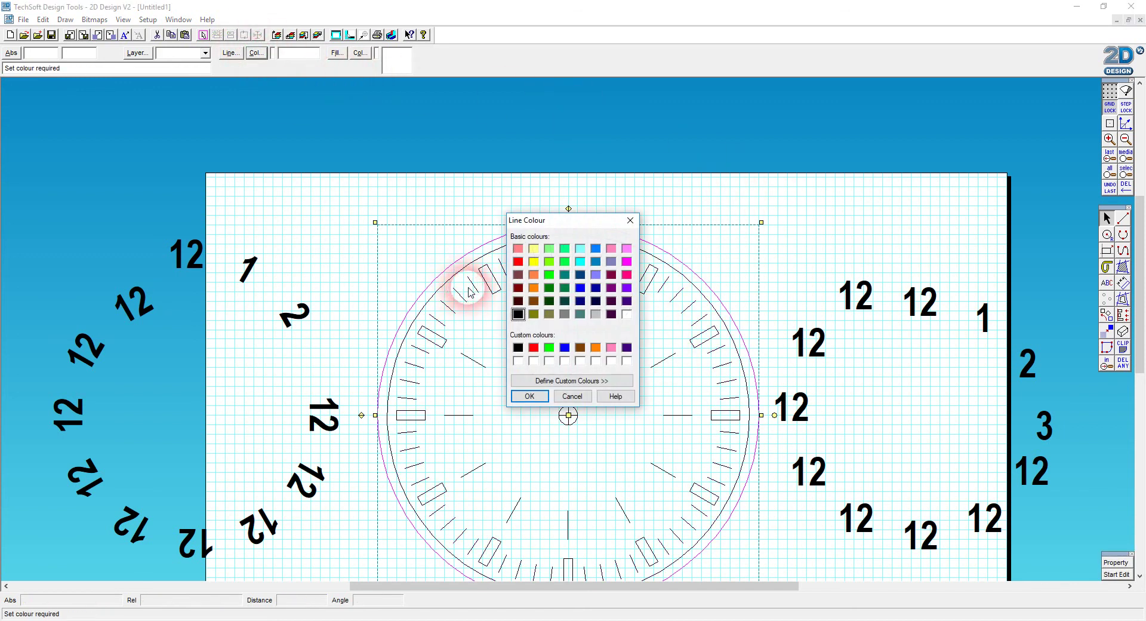
left_click(564, 348)
left_click(530, 395)
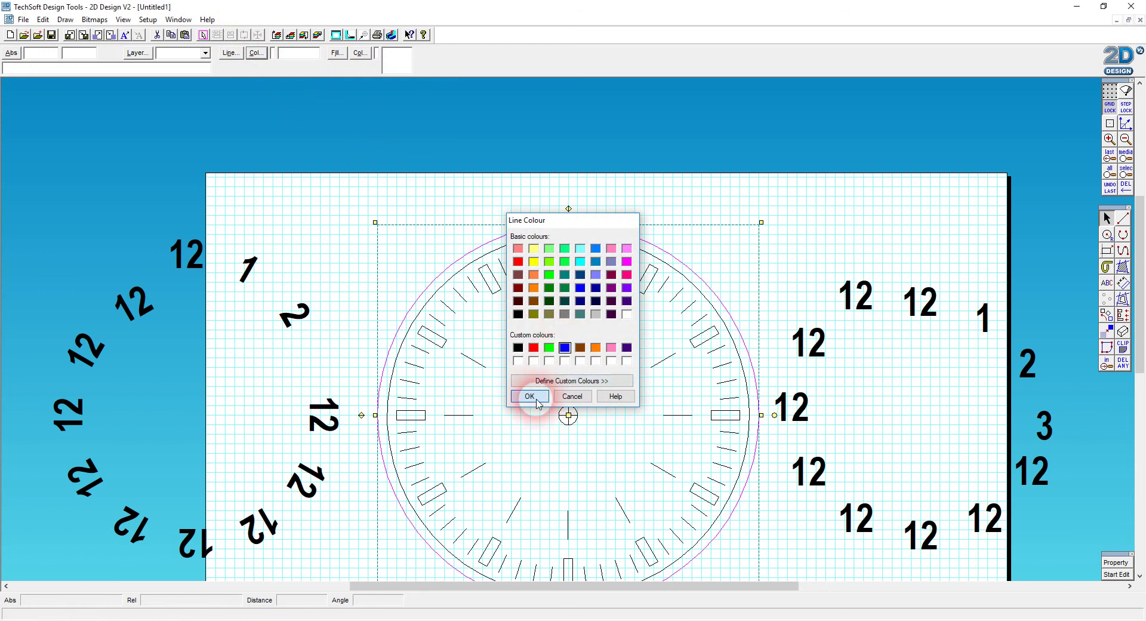
left_click(494, 248)
left_click(257, 53)
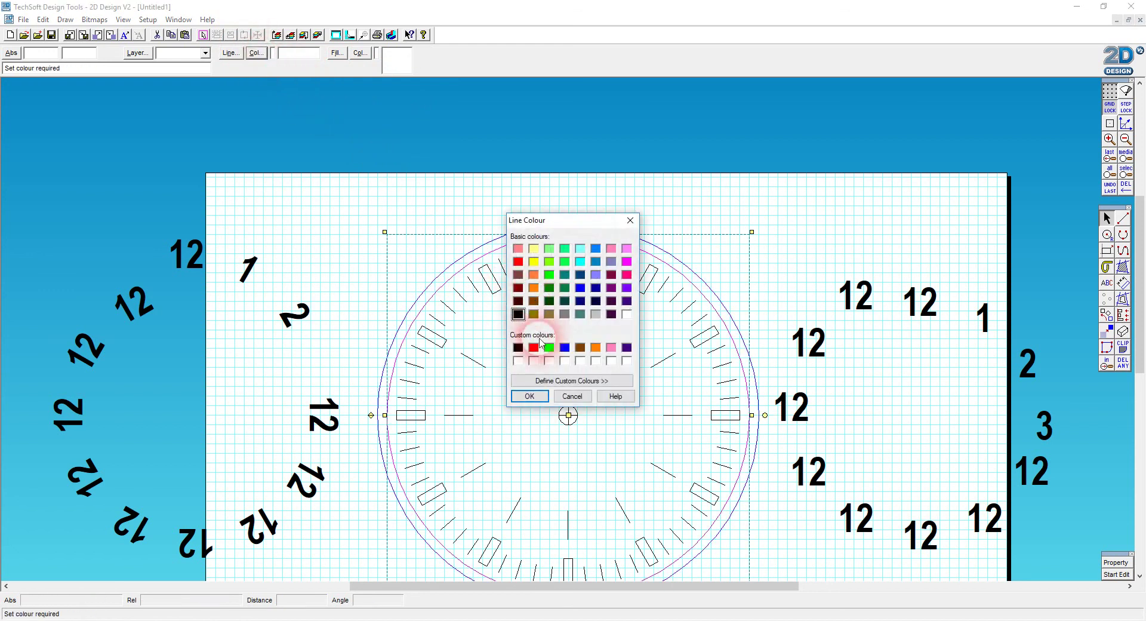
left_click(572, 396)
left_click(550, 217)
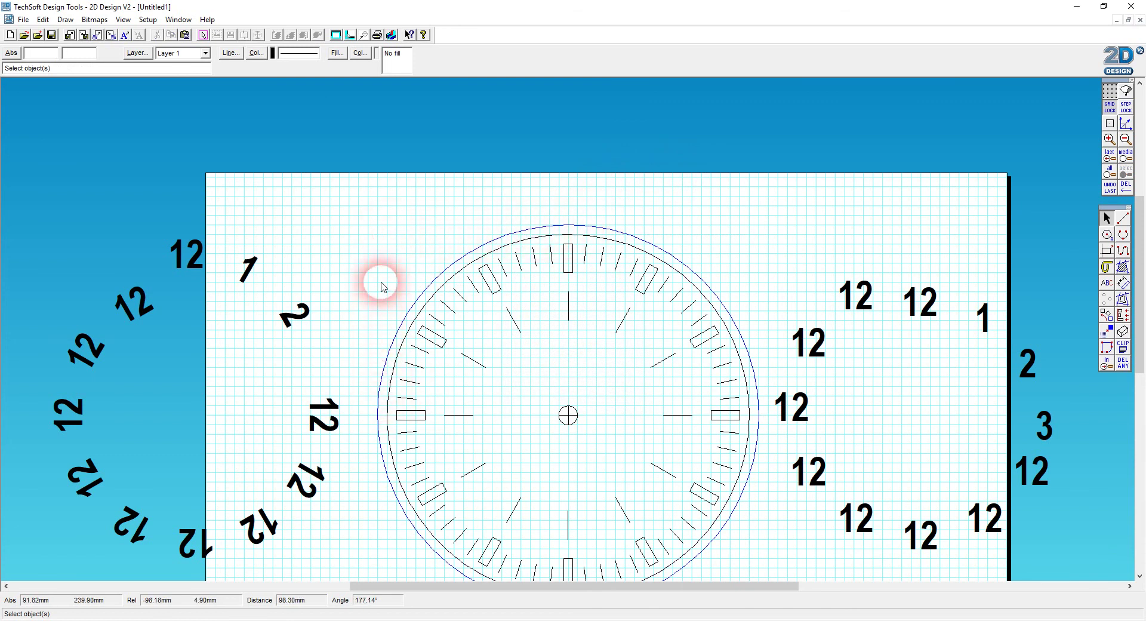
Select the inner border circle with everything inside it and set the line colour to red
left_click_drag(390, 232, 755, 436)
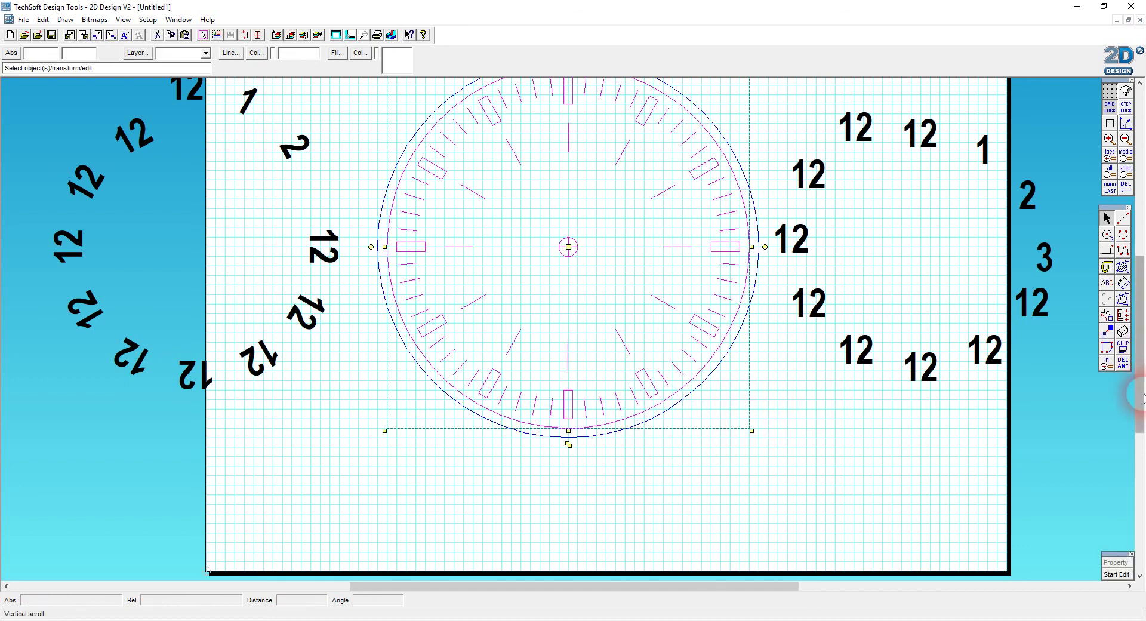
scroll(1140, 367, "up", 3)
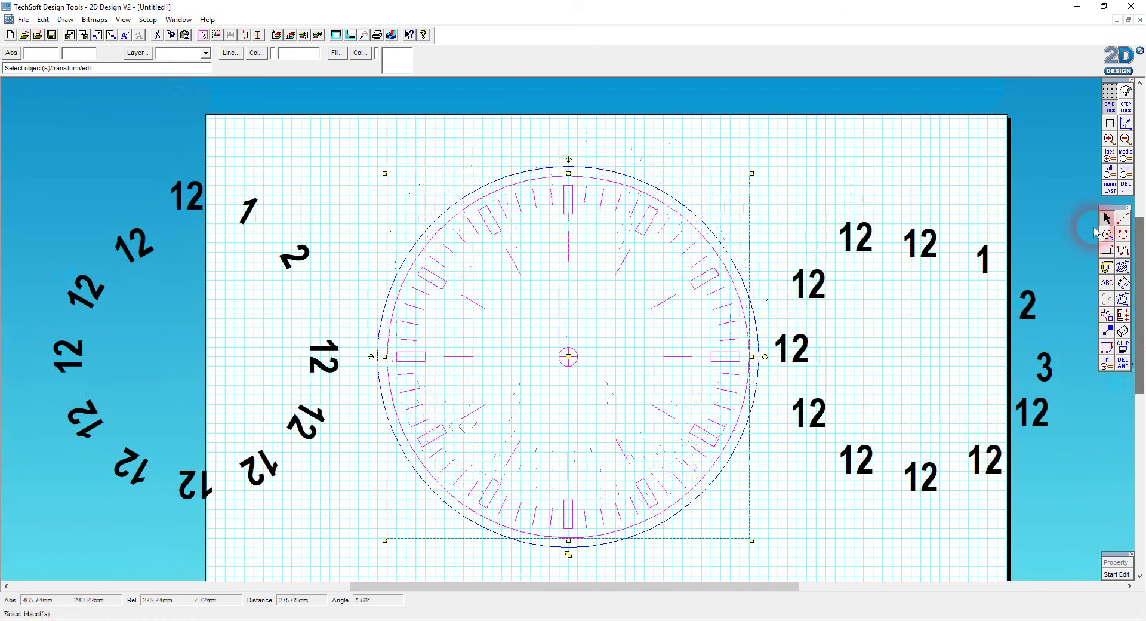
left_click(256, 52)
left_click(529, 396)
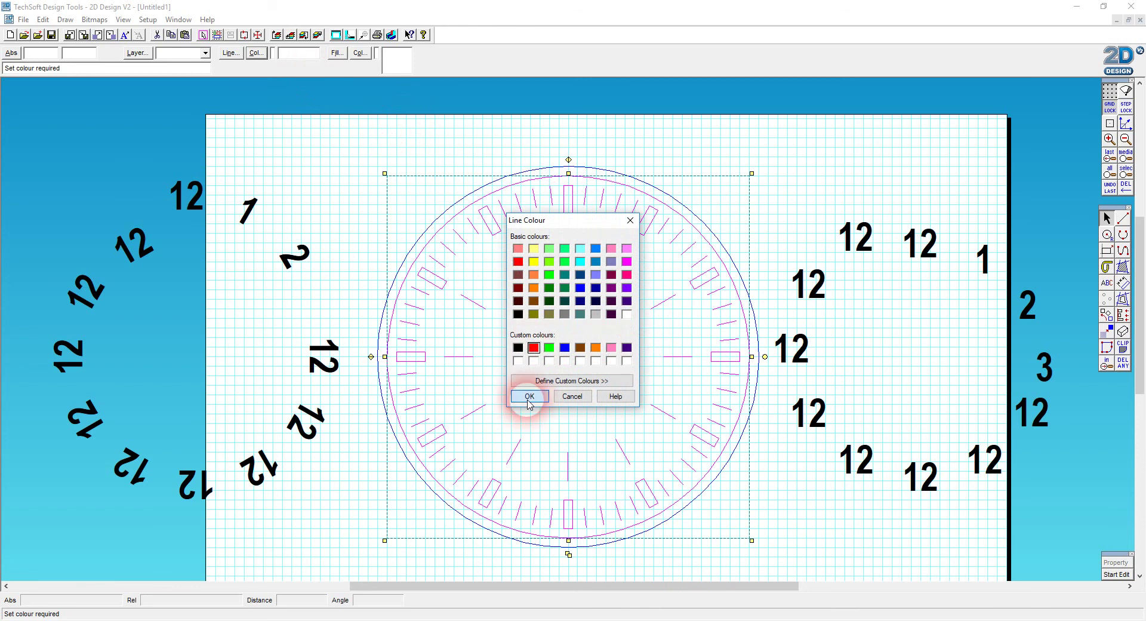
Set the line colour of the centre hole's circle to blue
left_click(578, 365)
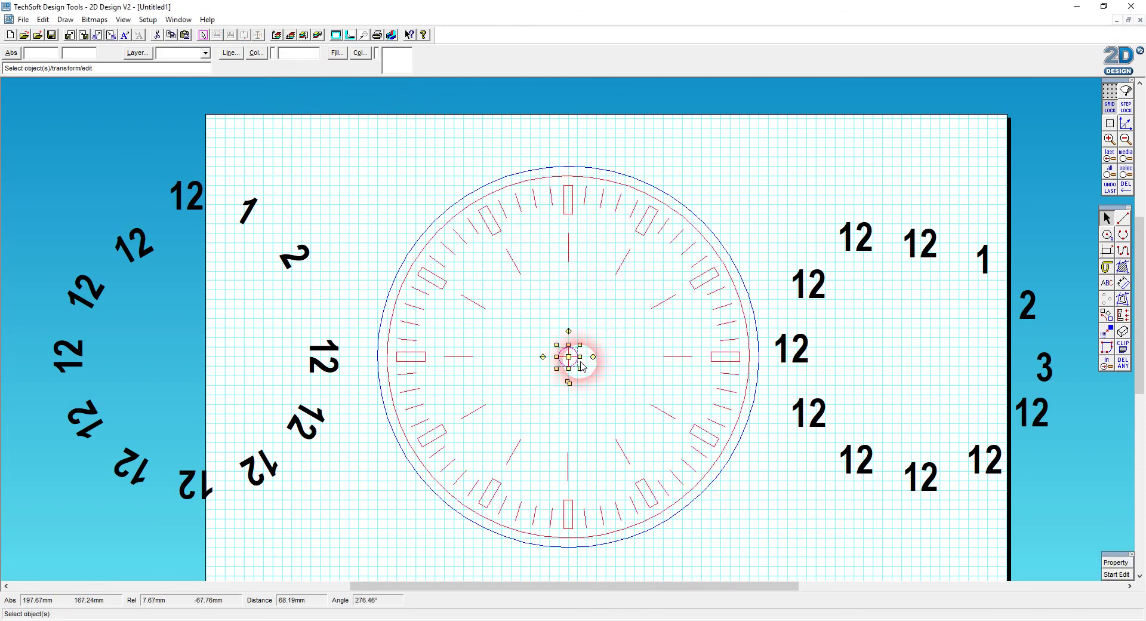
left_click(260, 56)
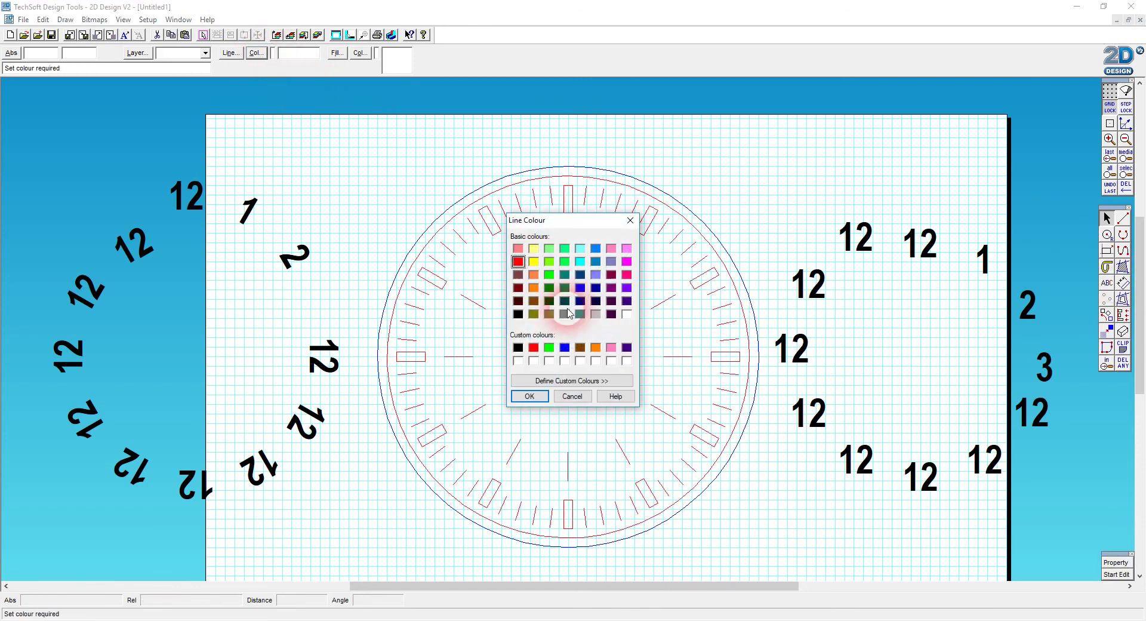
left_click(564, 346)
left_click(529, 393)
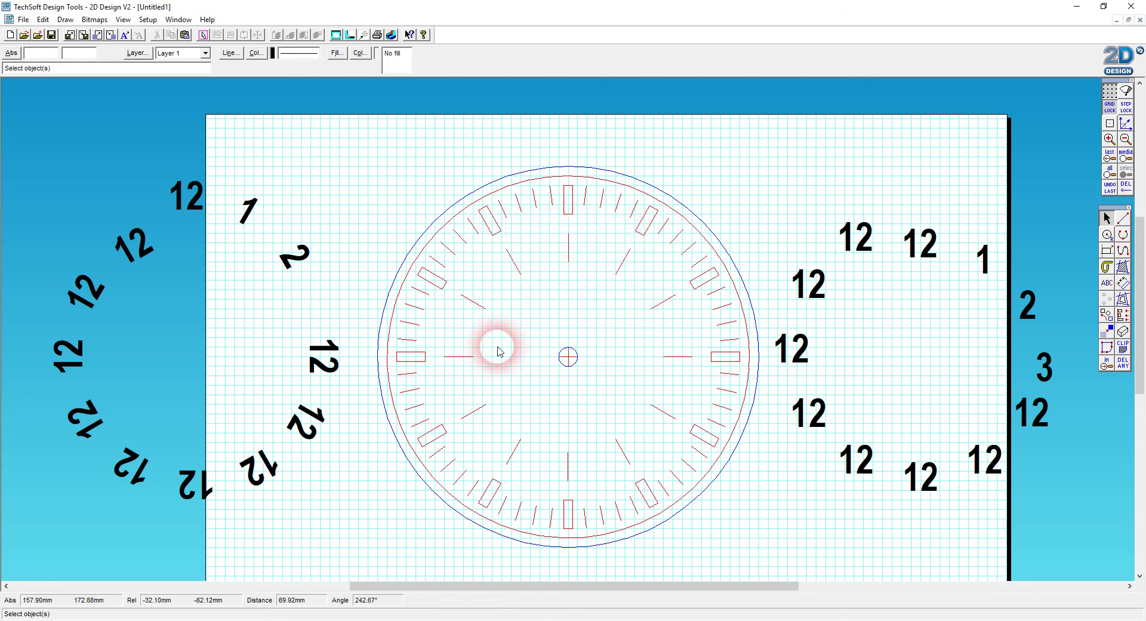
Set the line colour of the cross lines inside the centre hole to black
left_click(571, 365)
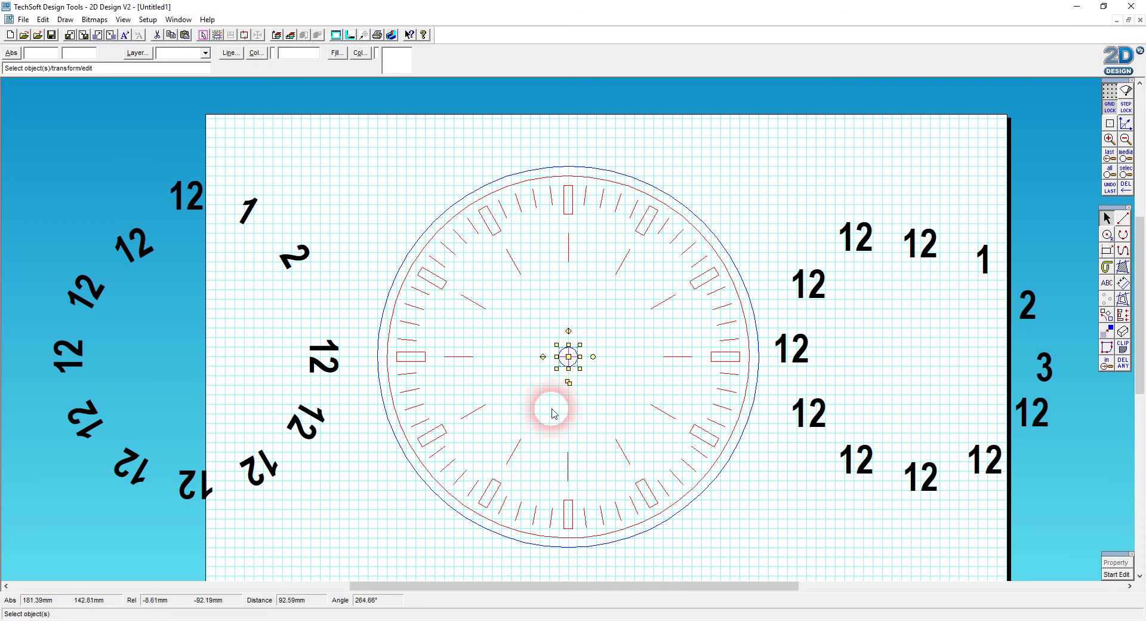
left_click(256, 53)
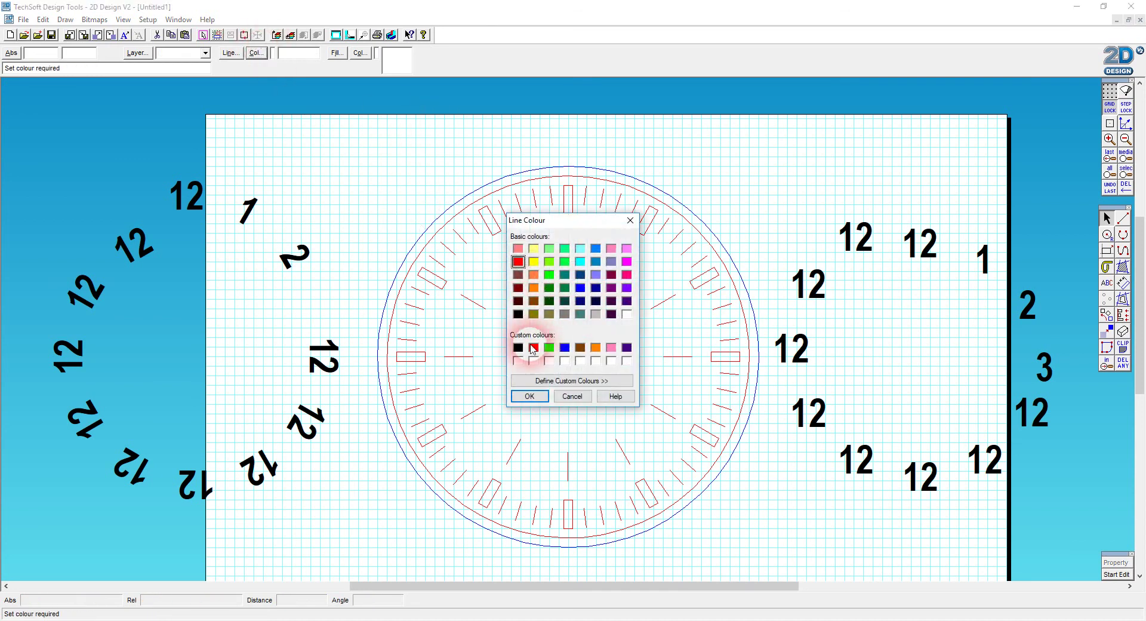
left_click(519, 346)
left_click(530, 393)
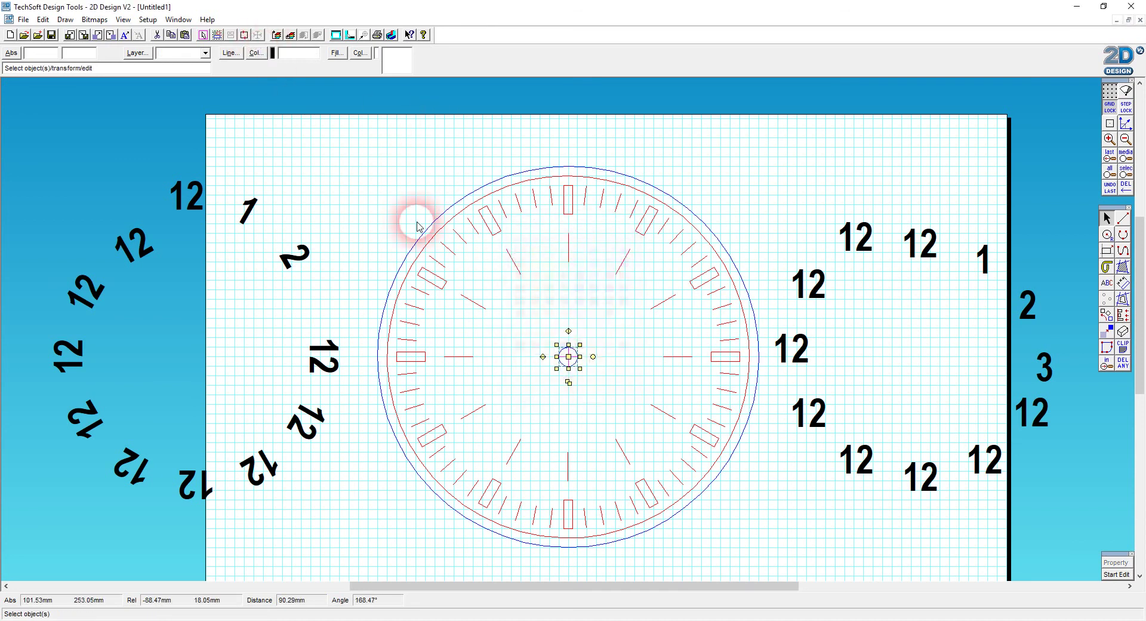
Select the 12, 1 and 2 together and move them back onto the outer ends of their guide lines
left_click(248, 212)
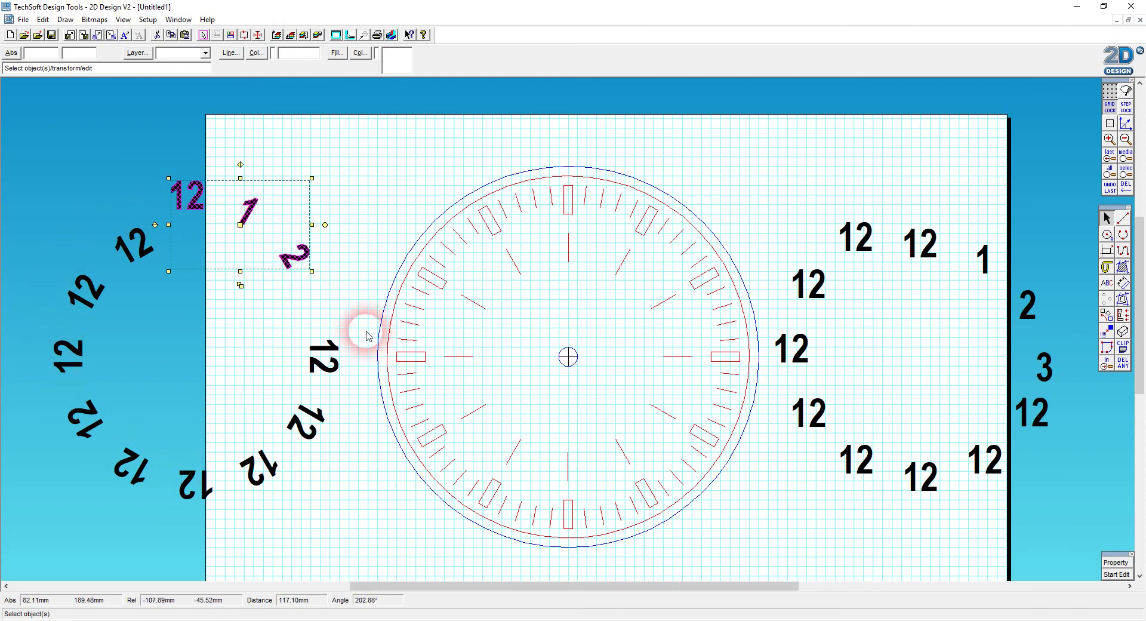
left_click(240, 225)
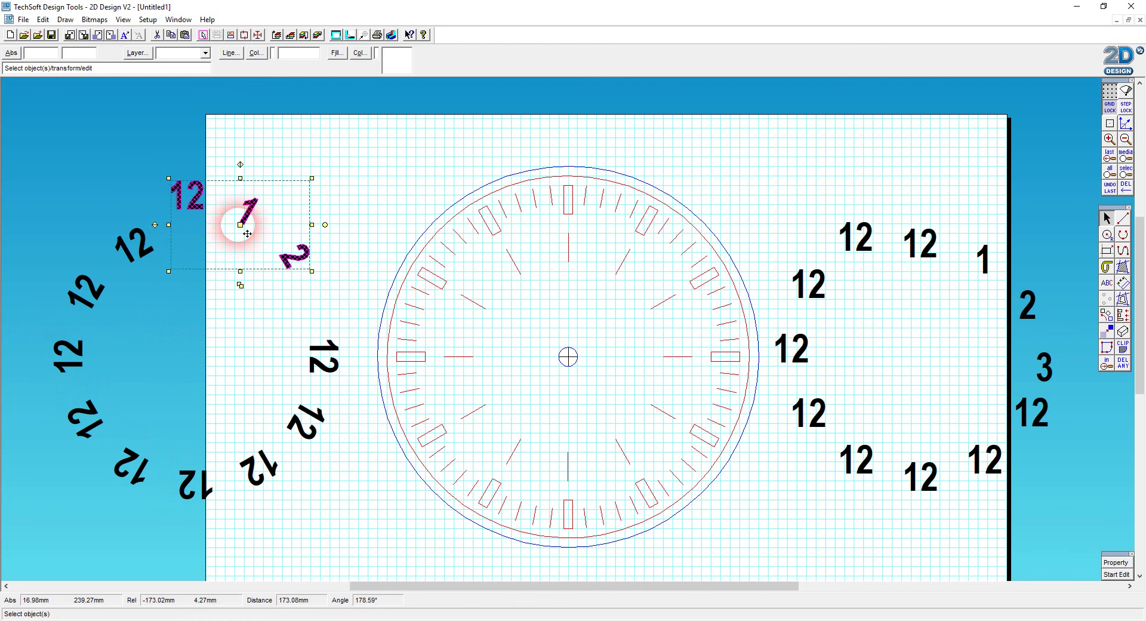
left_click_drag(247, 233, 630, 269)
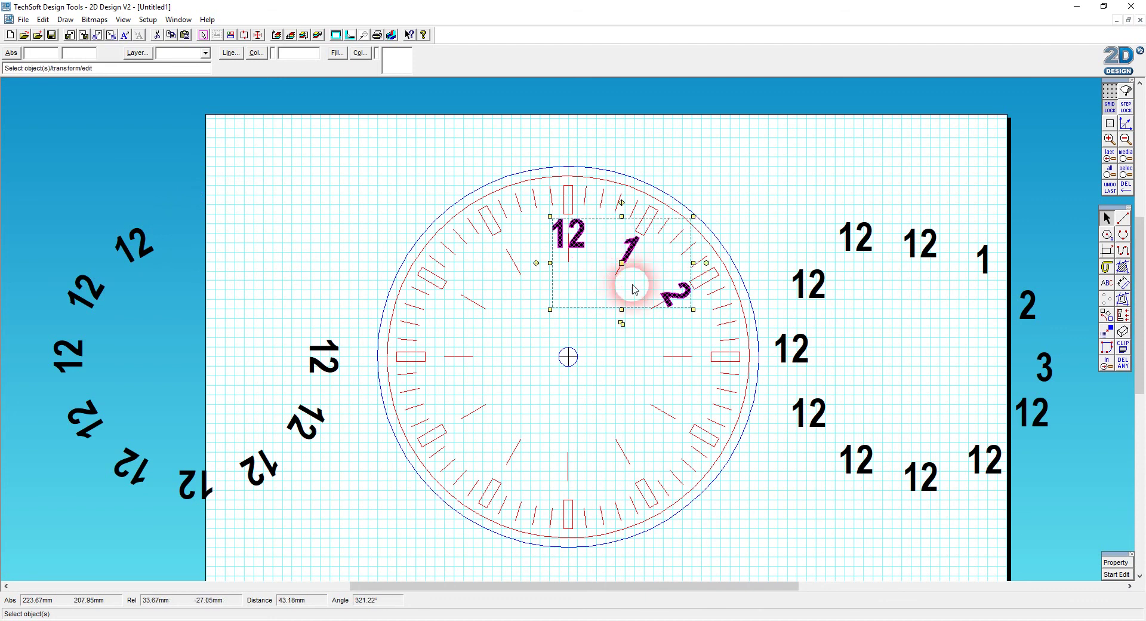
left_click(729, 191)
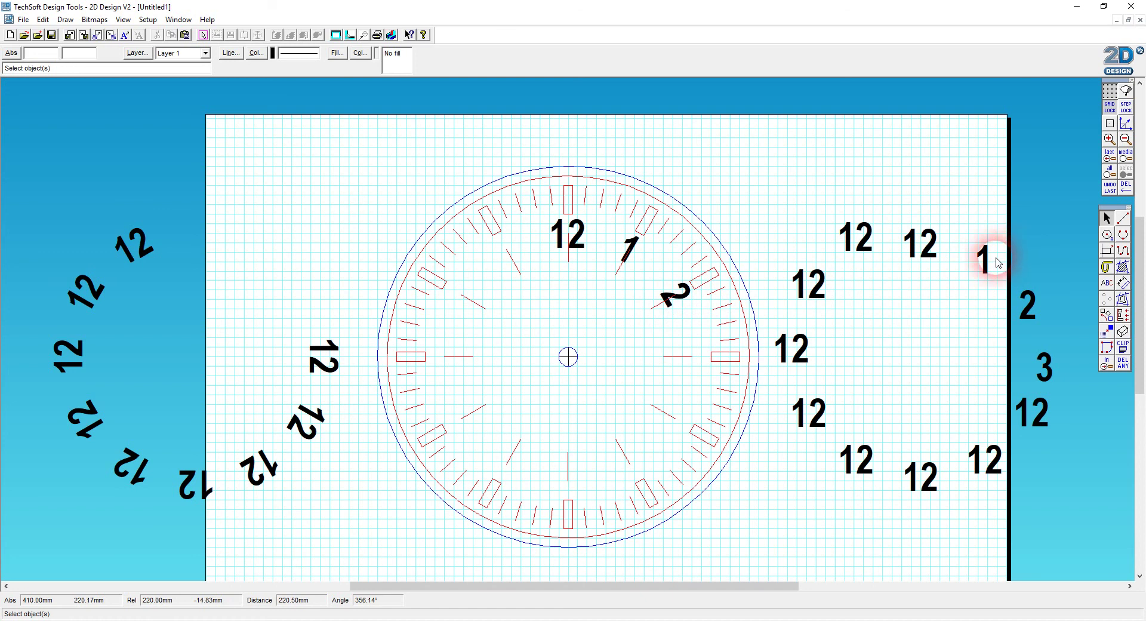
Select all twelve hour guide lines around the centre and set their line colour to light grey
left_click(514, 263)
left_click(571, 262, "shift")
left_click(620, 265, "shift")
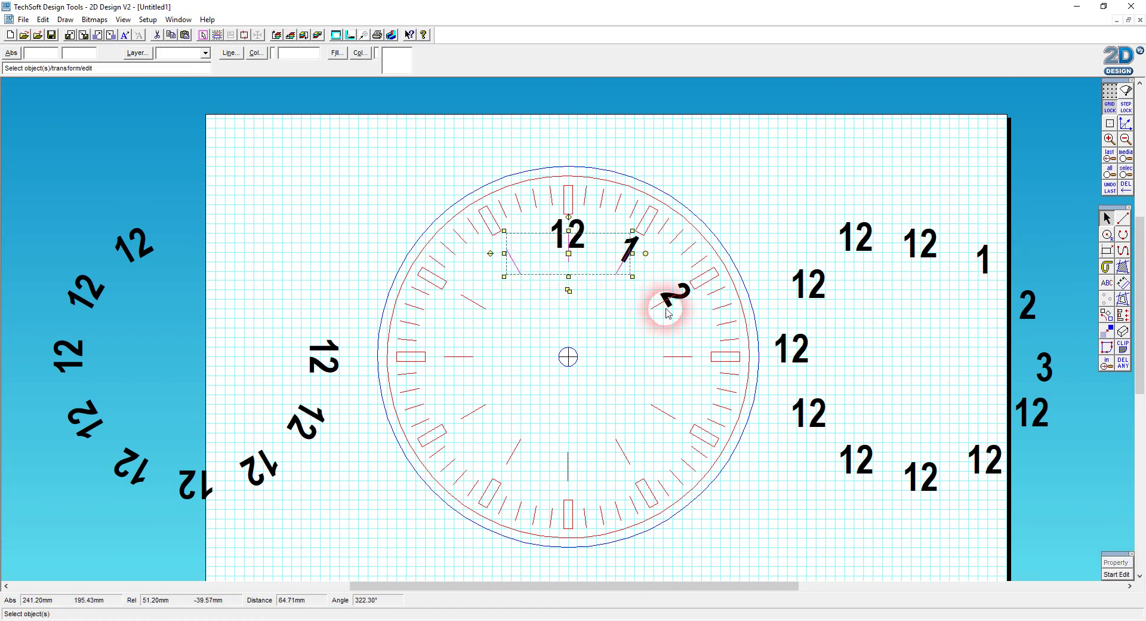
left_click(664, 303, "shift")
left_click(668, 357, "shift")
left_click(664, 412, "shift")
left_click(623, 452, "shift")
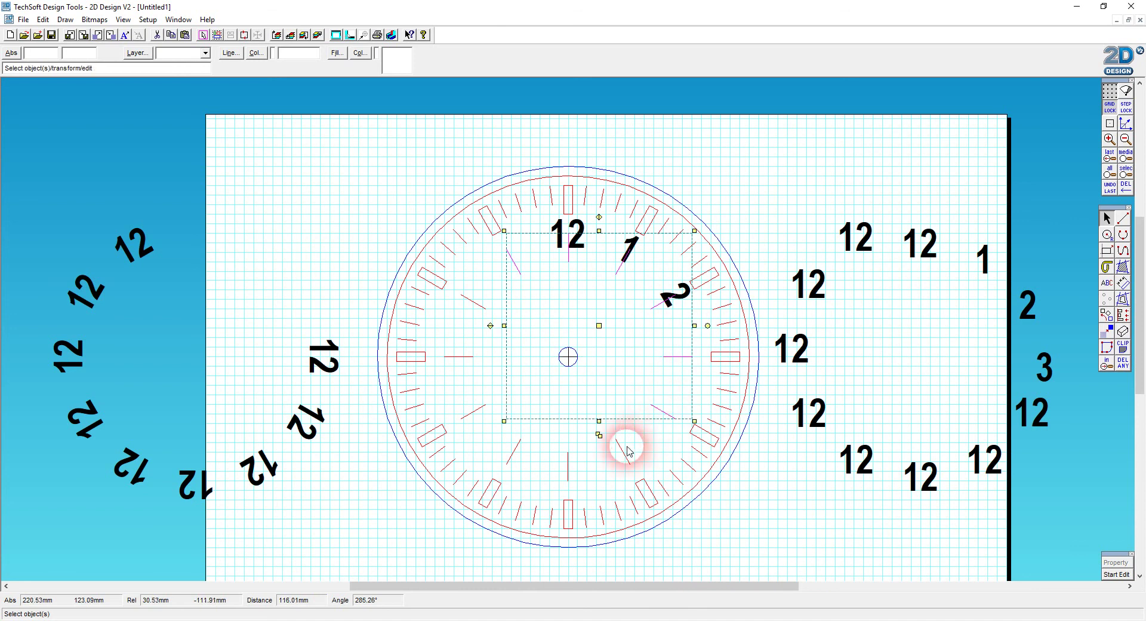
left_click(569, 462, "shift")
left_click(517, 449, "shift")
left_click(473, 411, "shift")
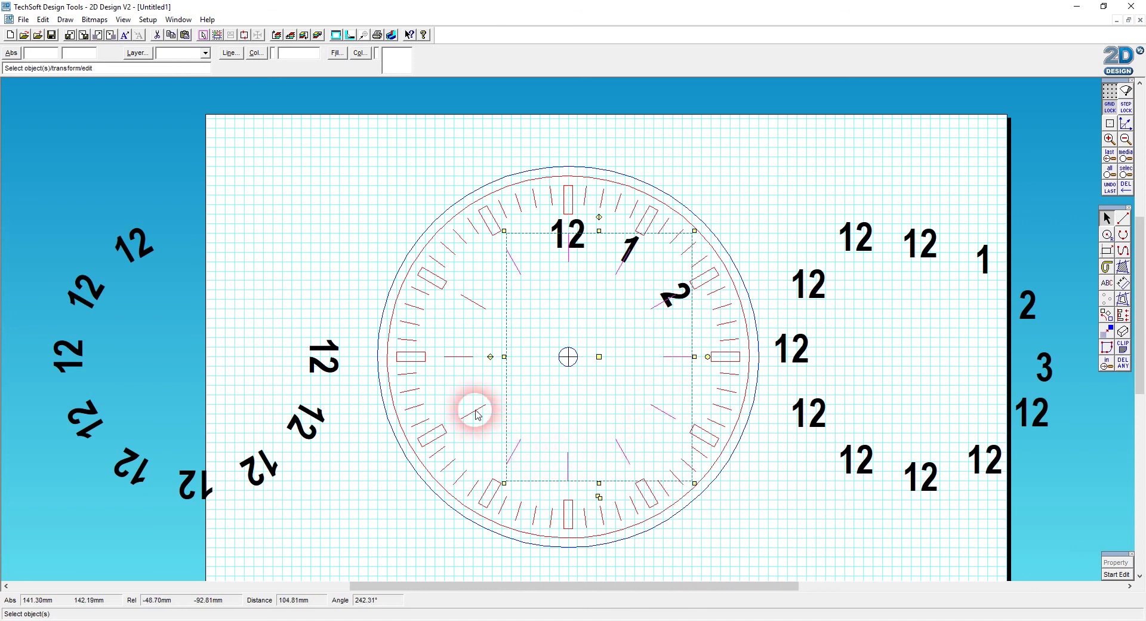
left_click(463, 357, "shift")
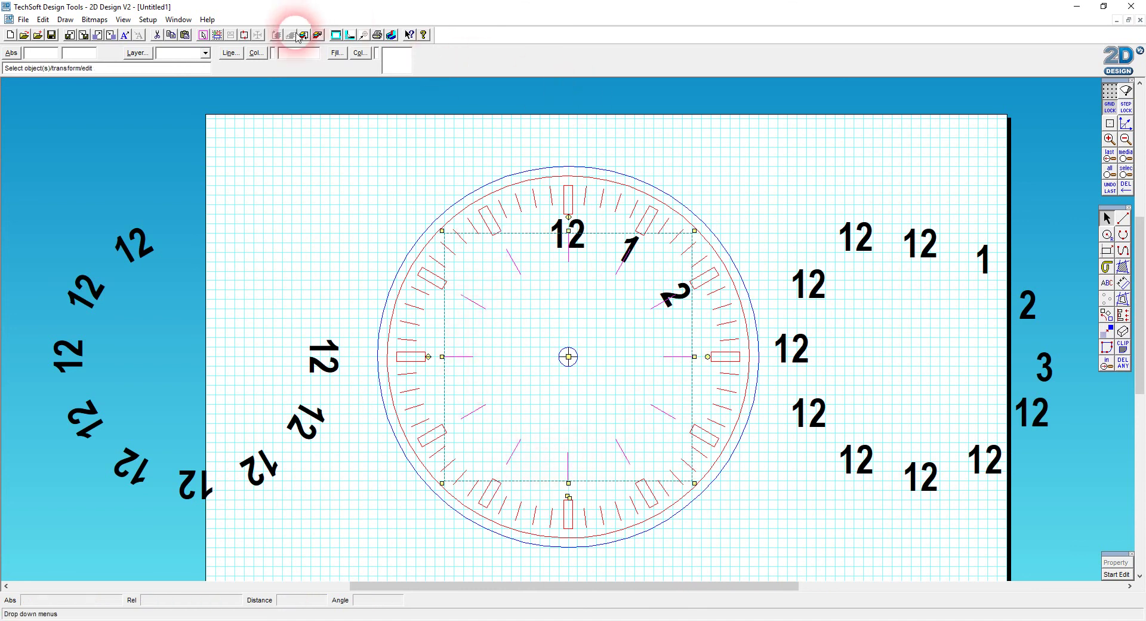
left_click(257, 53)
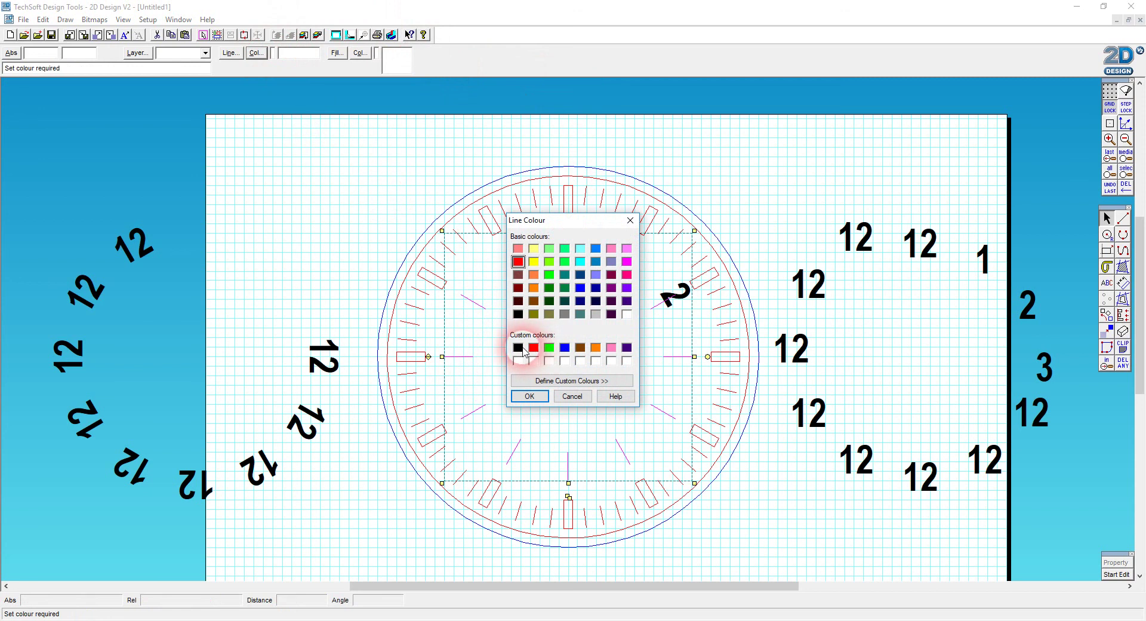
left_click(595, 315)
left_click(530, 395)
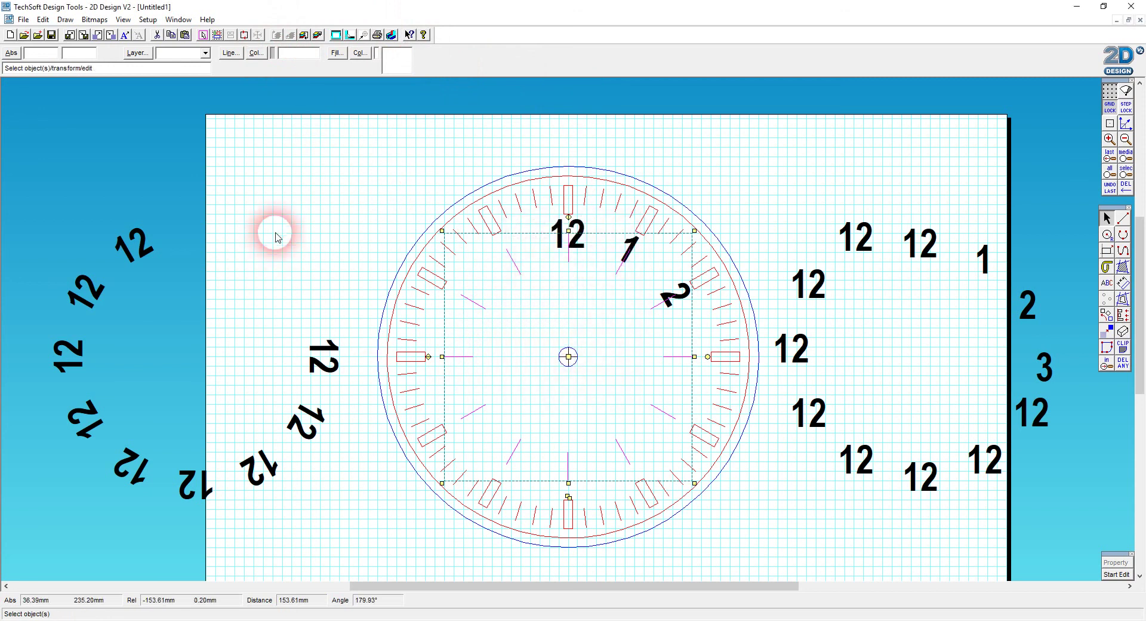
Deselect the guide lines and add a diameter dimension to the outer blue circle, with its text outside the face's lower-left edge
left_click(493, 398)
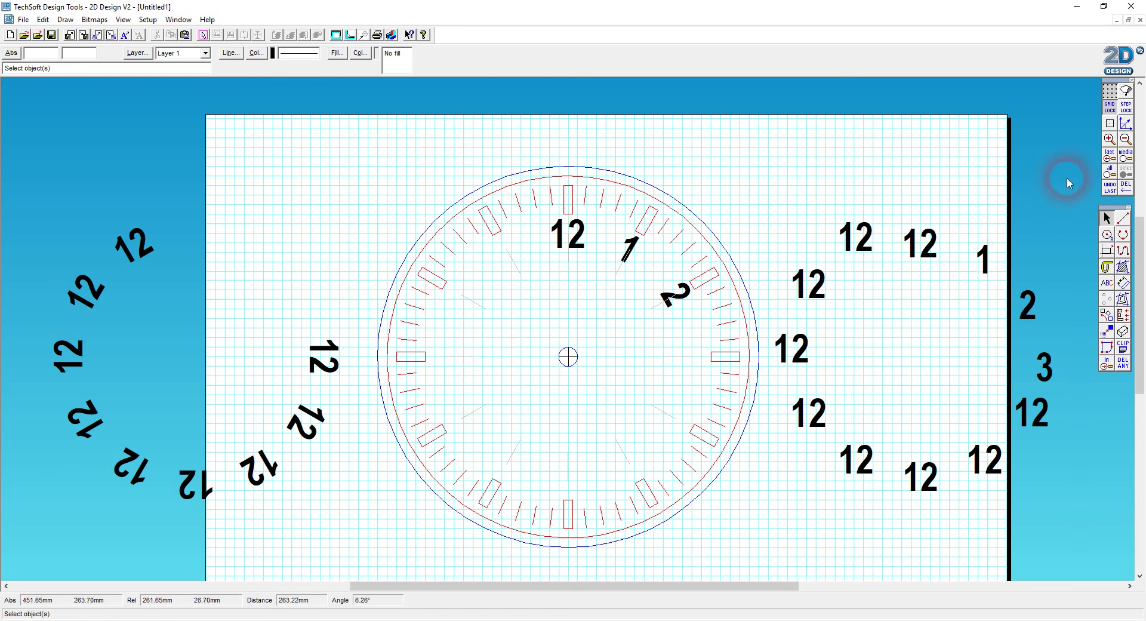
left_click(1119, 315)
left_click(1131, 286)
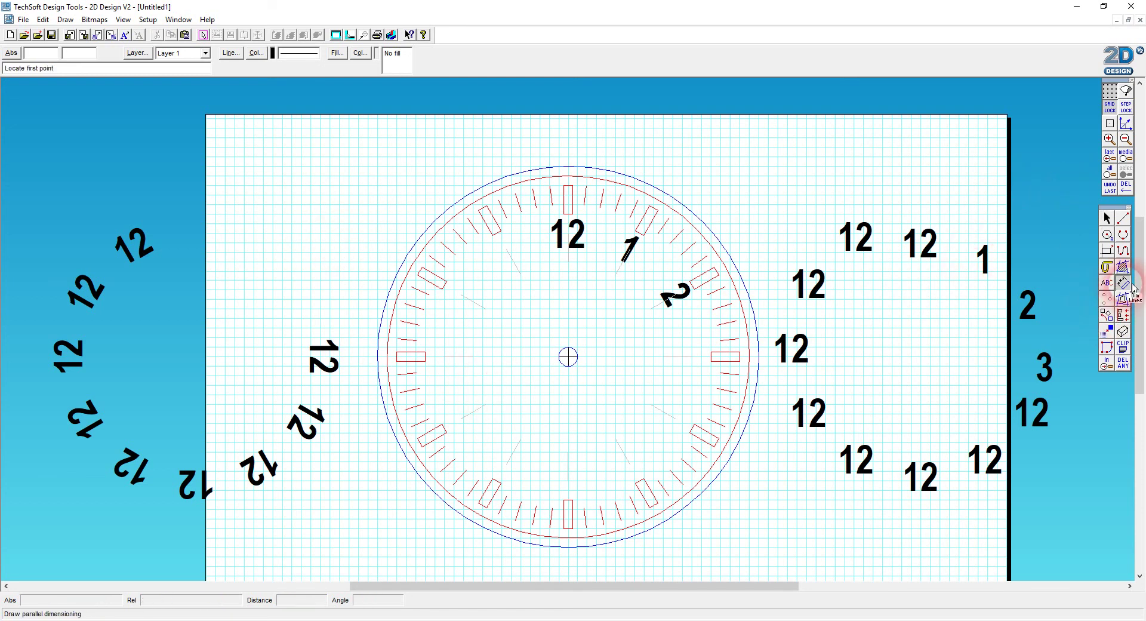
left_click_drag(1133, 287, 1078, 285)
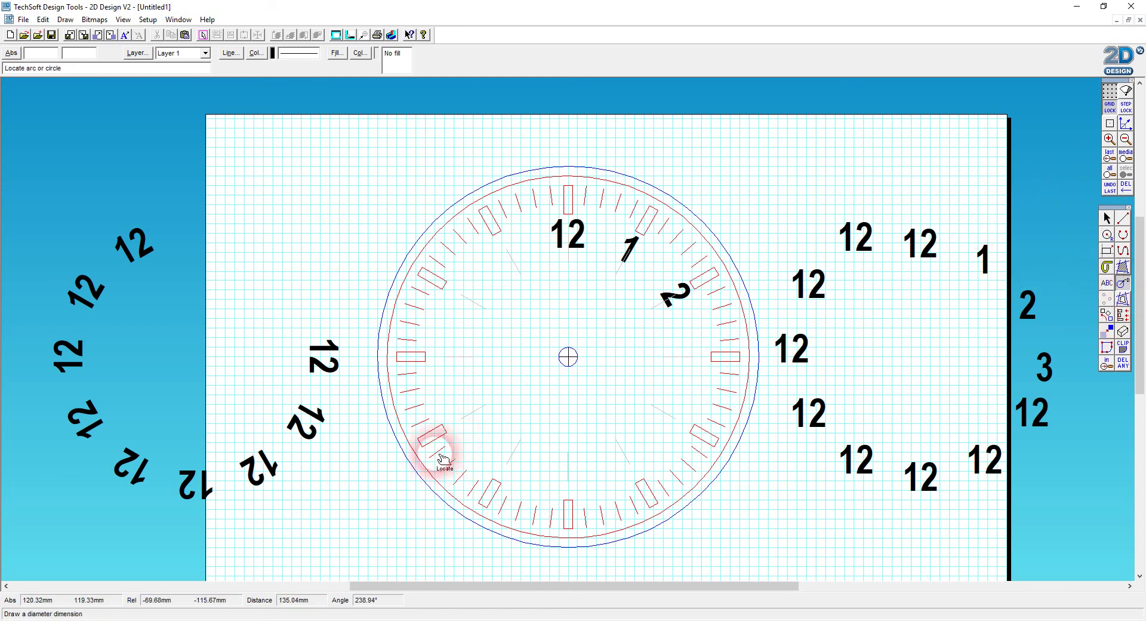
left_click(418, 471)
left_click(376, 509)
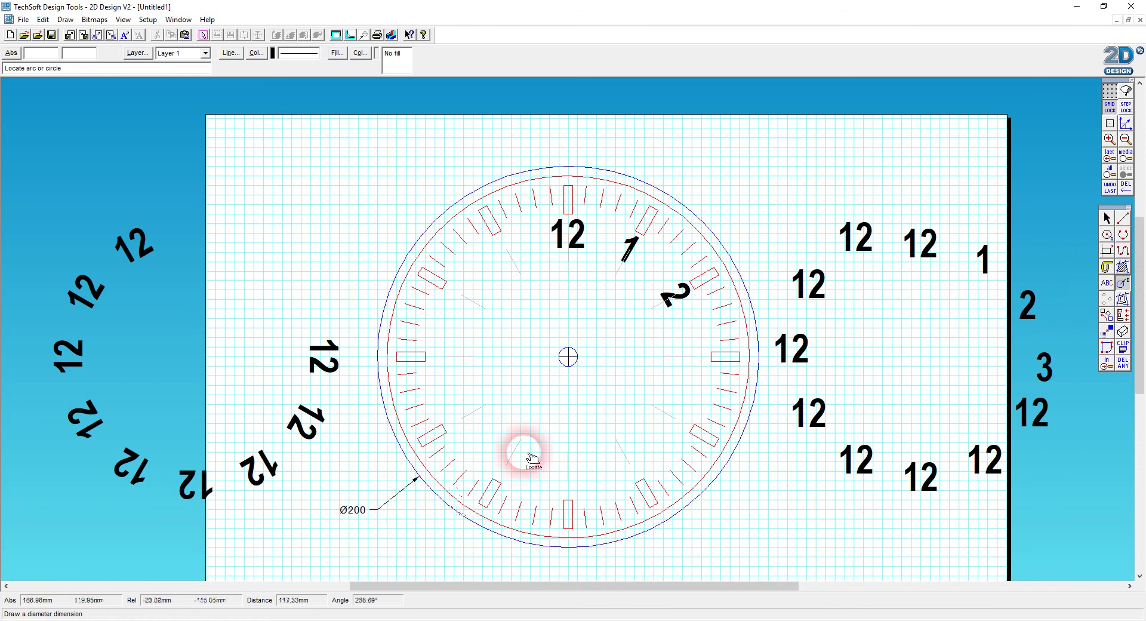
Add diameter dimensions to the centre hole and the inner red circle, placing both texts outside the clock face
left_click(578, 363)
left_click(750, 499)
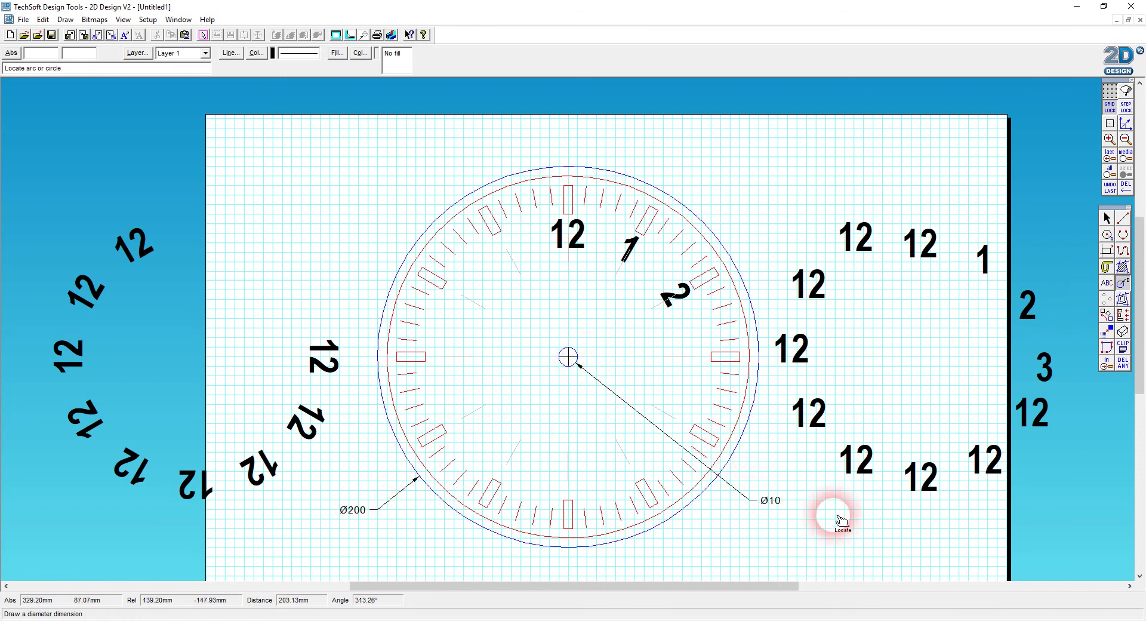
left_click(455, 500)
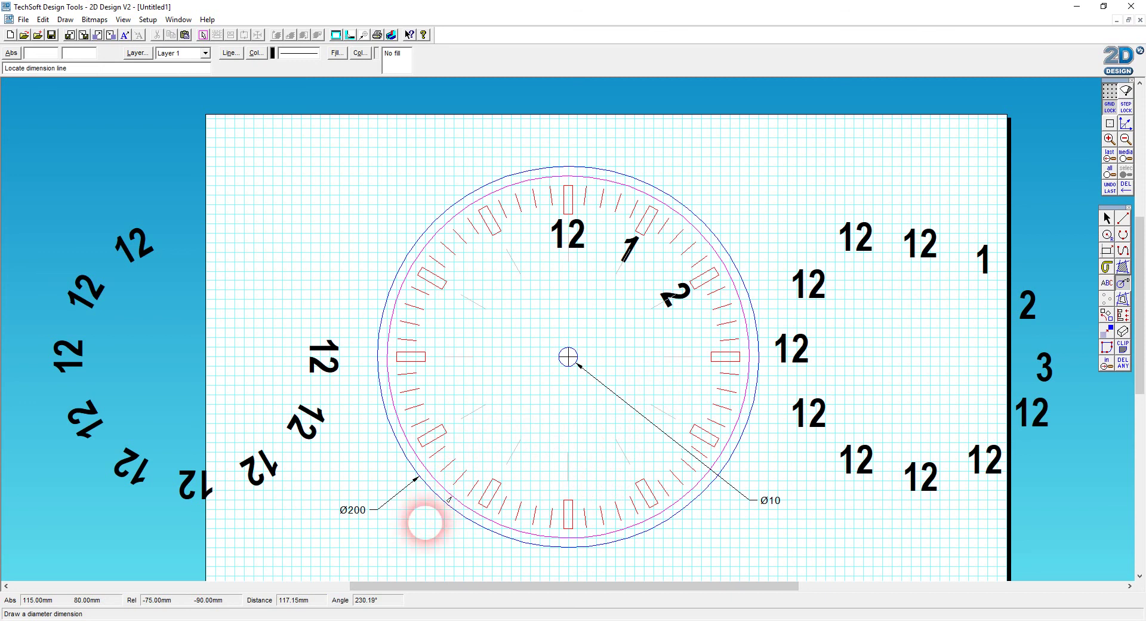
left_click(421, 537)
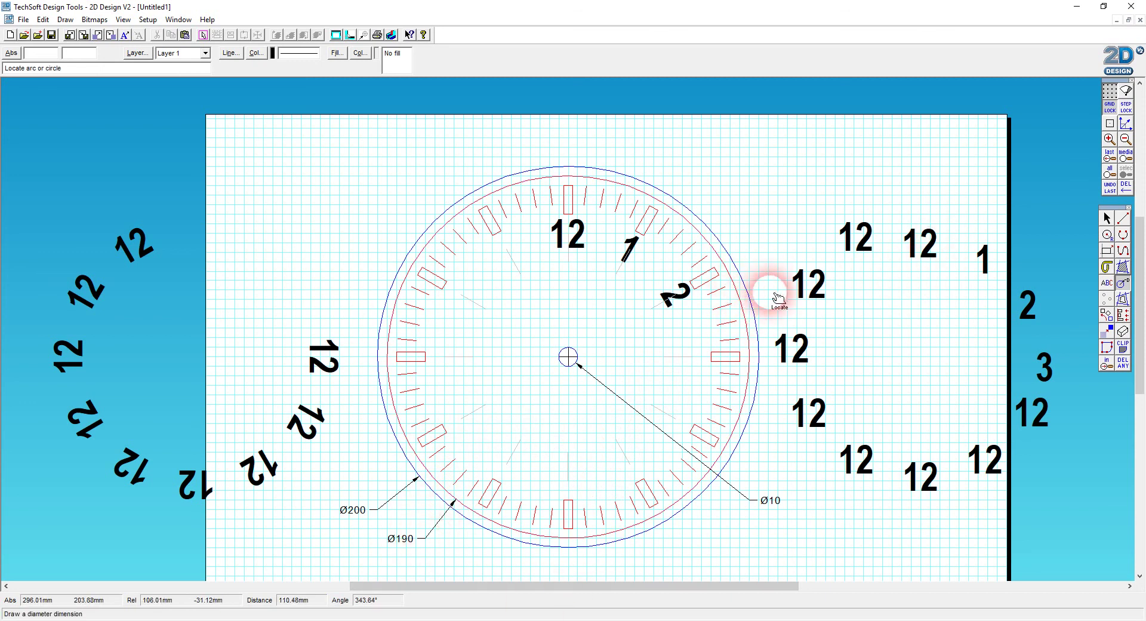